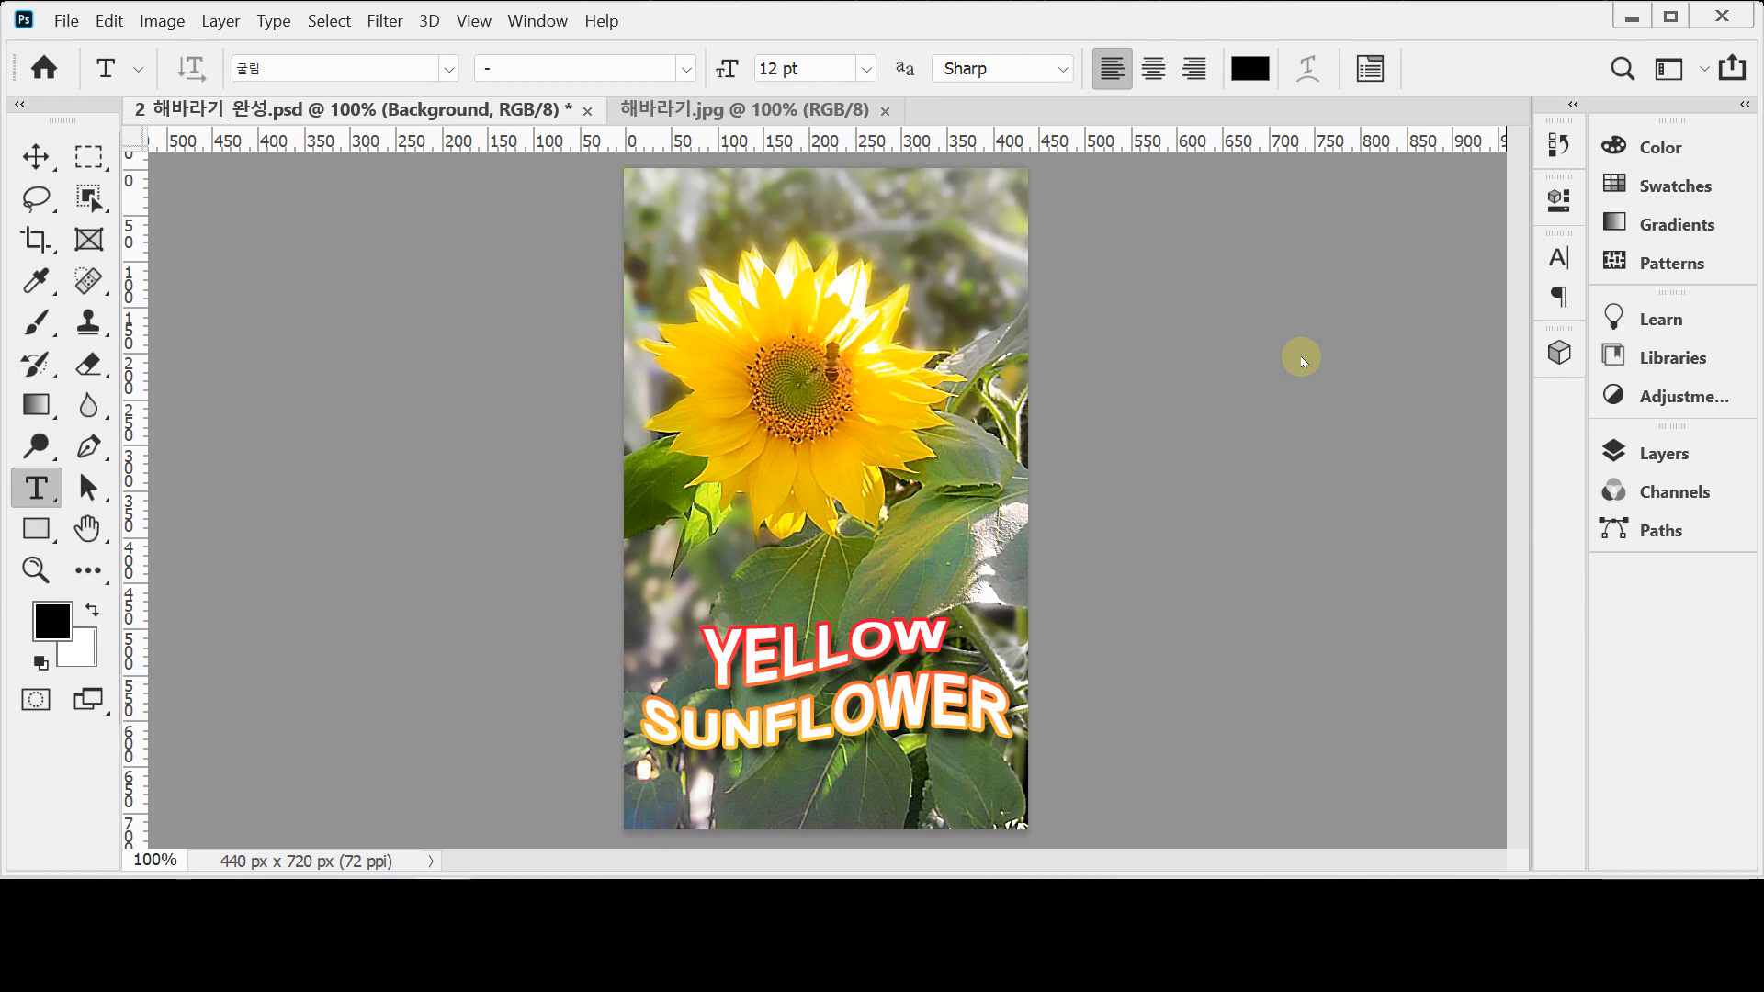
Step: Switch to 해바라기.jpg and start a horizontal text line over the lower leaves of the image
left_click(730, 110)
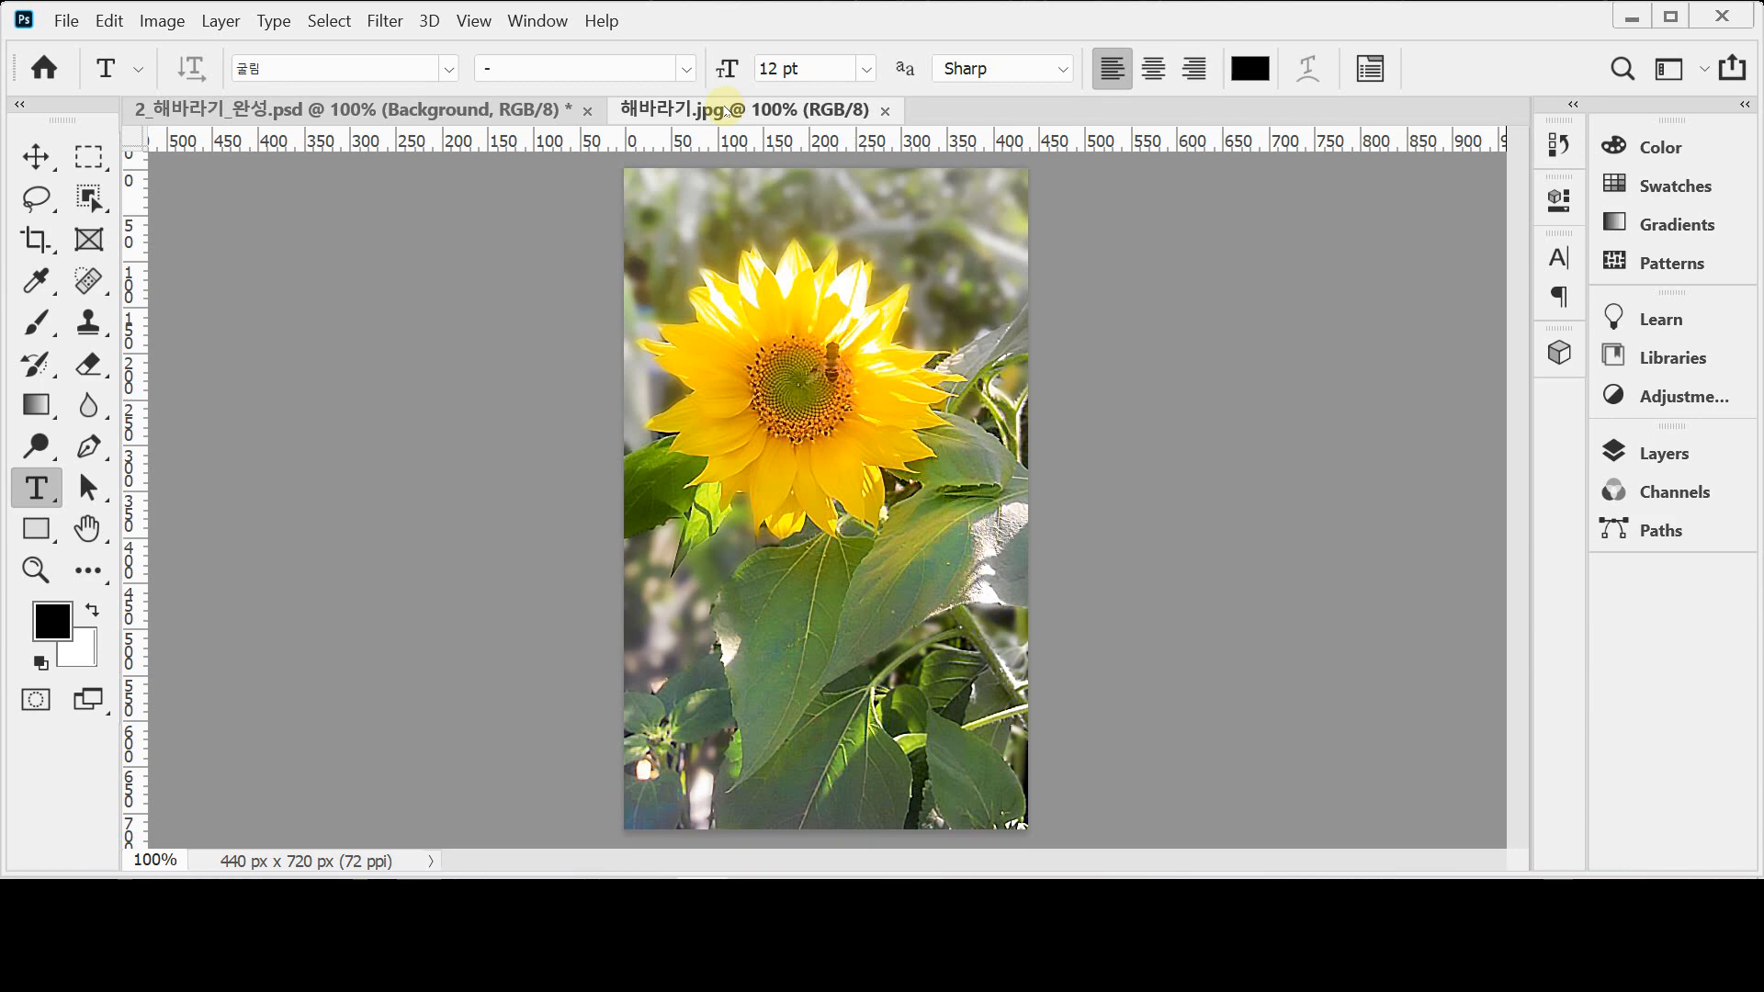
left_click(34, 497)
right_click(34, 497)
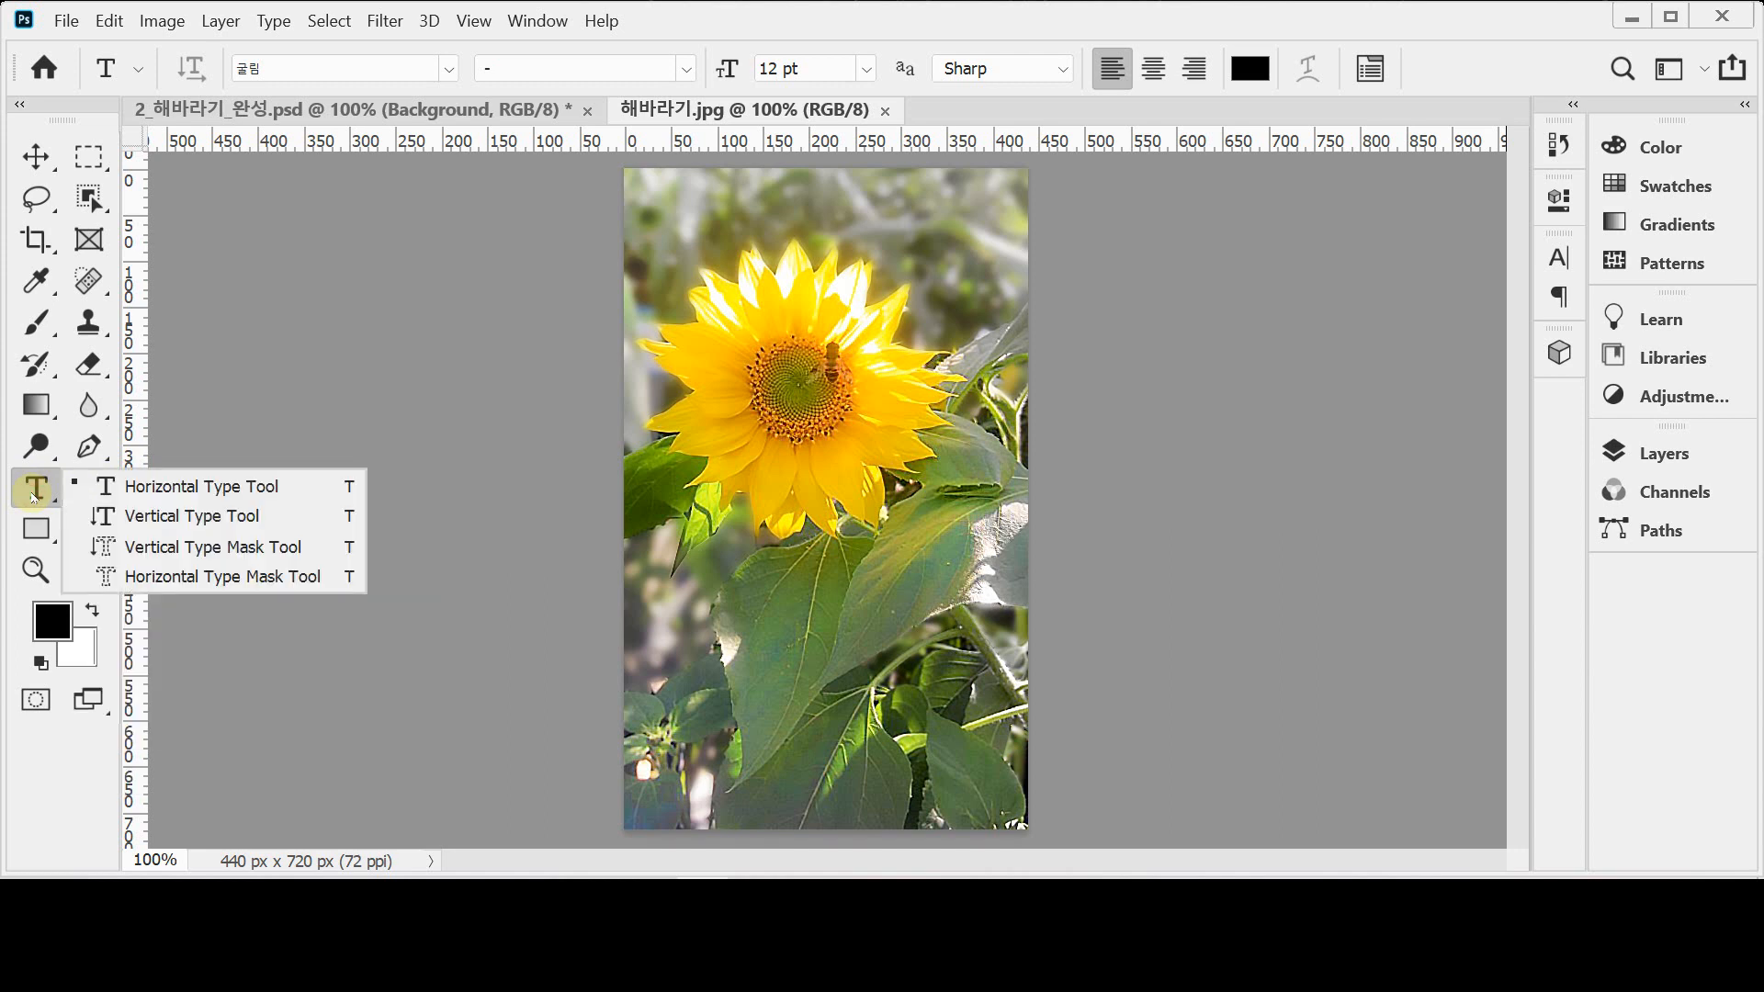
left_click(34, 497)
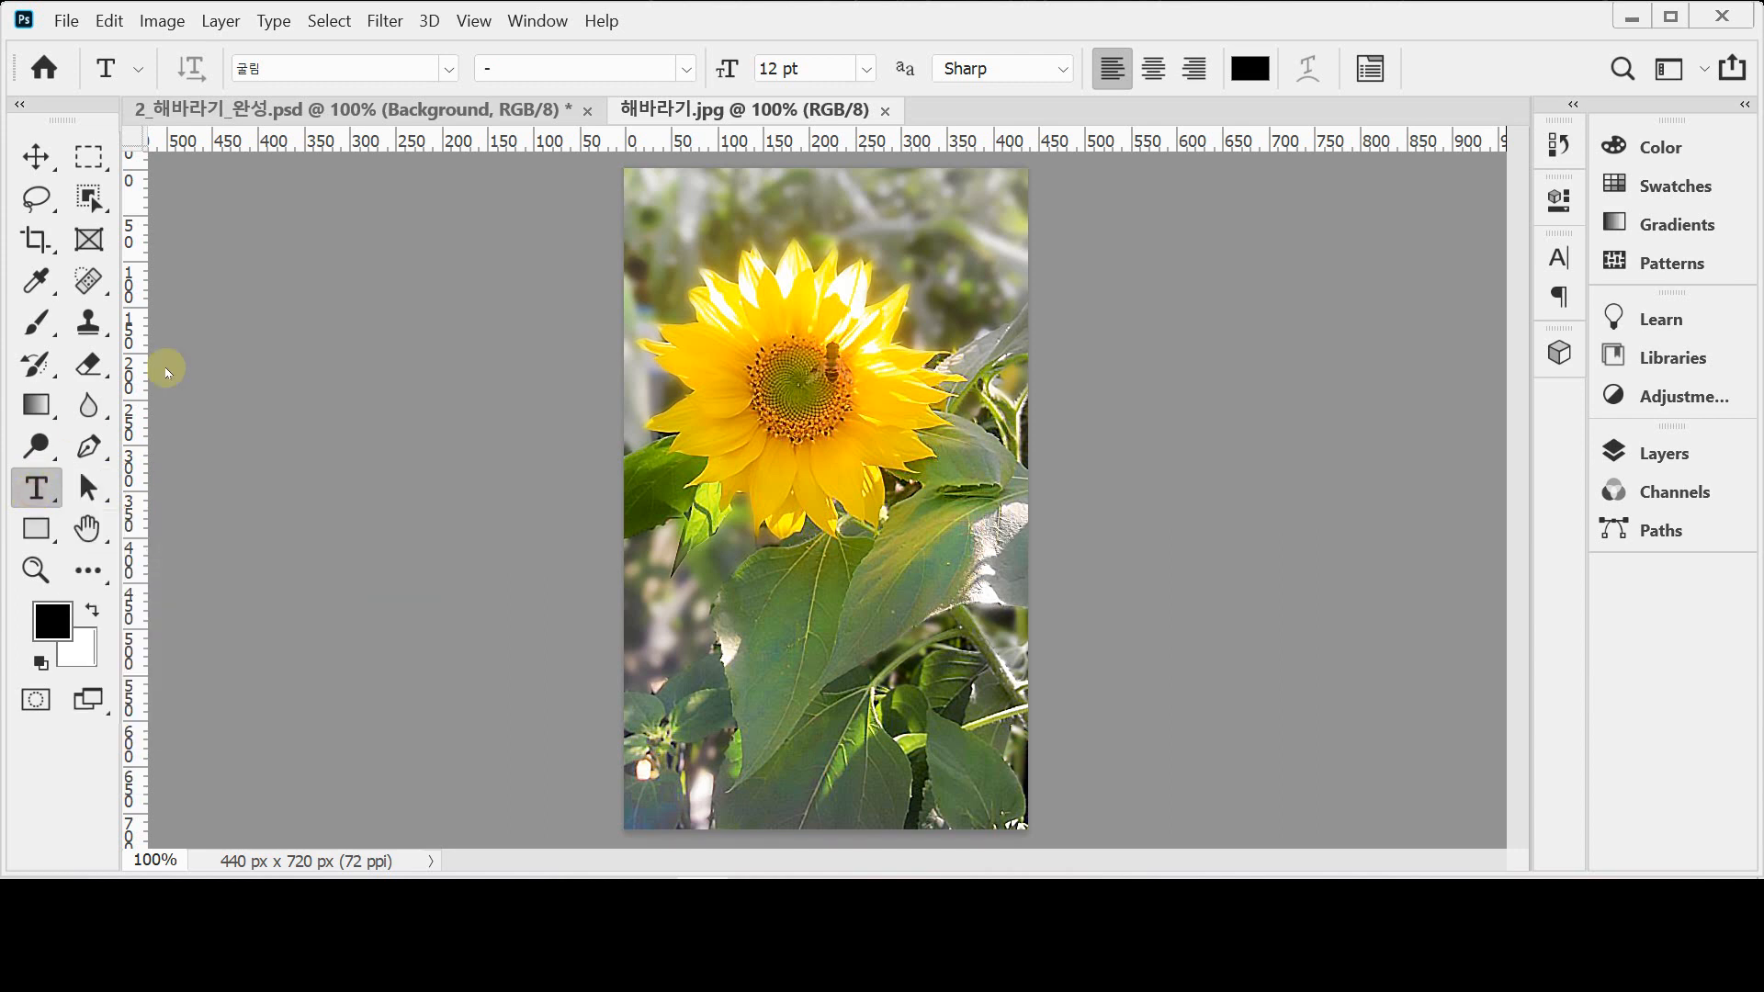
left_click(681, 647)
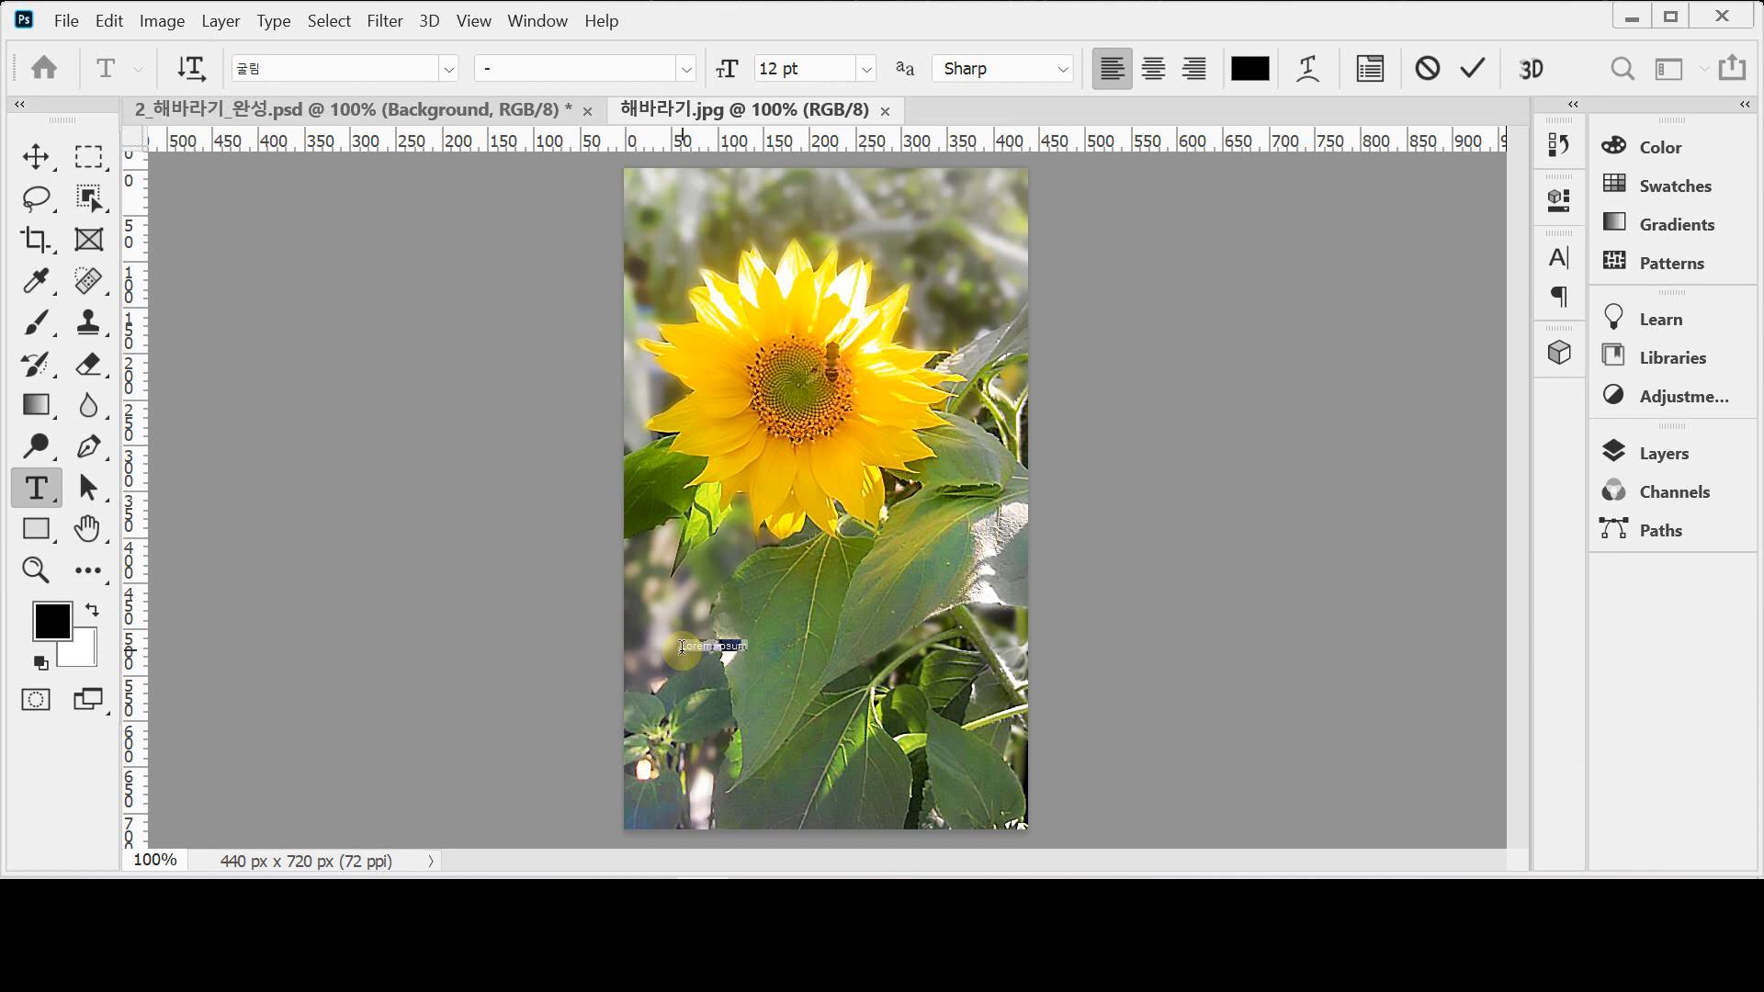
Step: Set the text line's font to Arial Bold
left_click(299, 69)
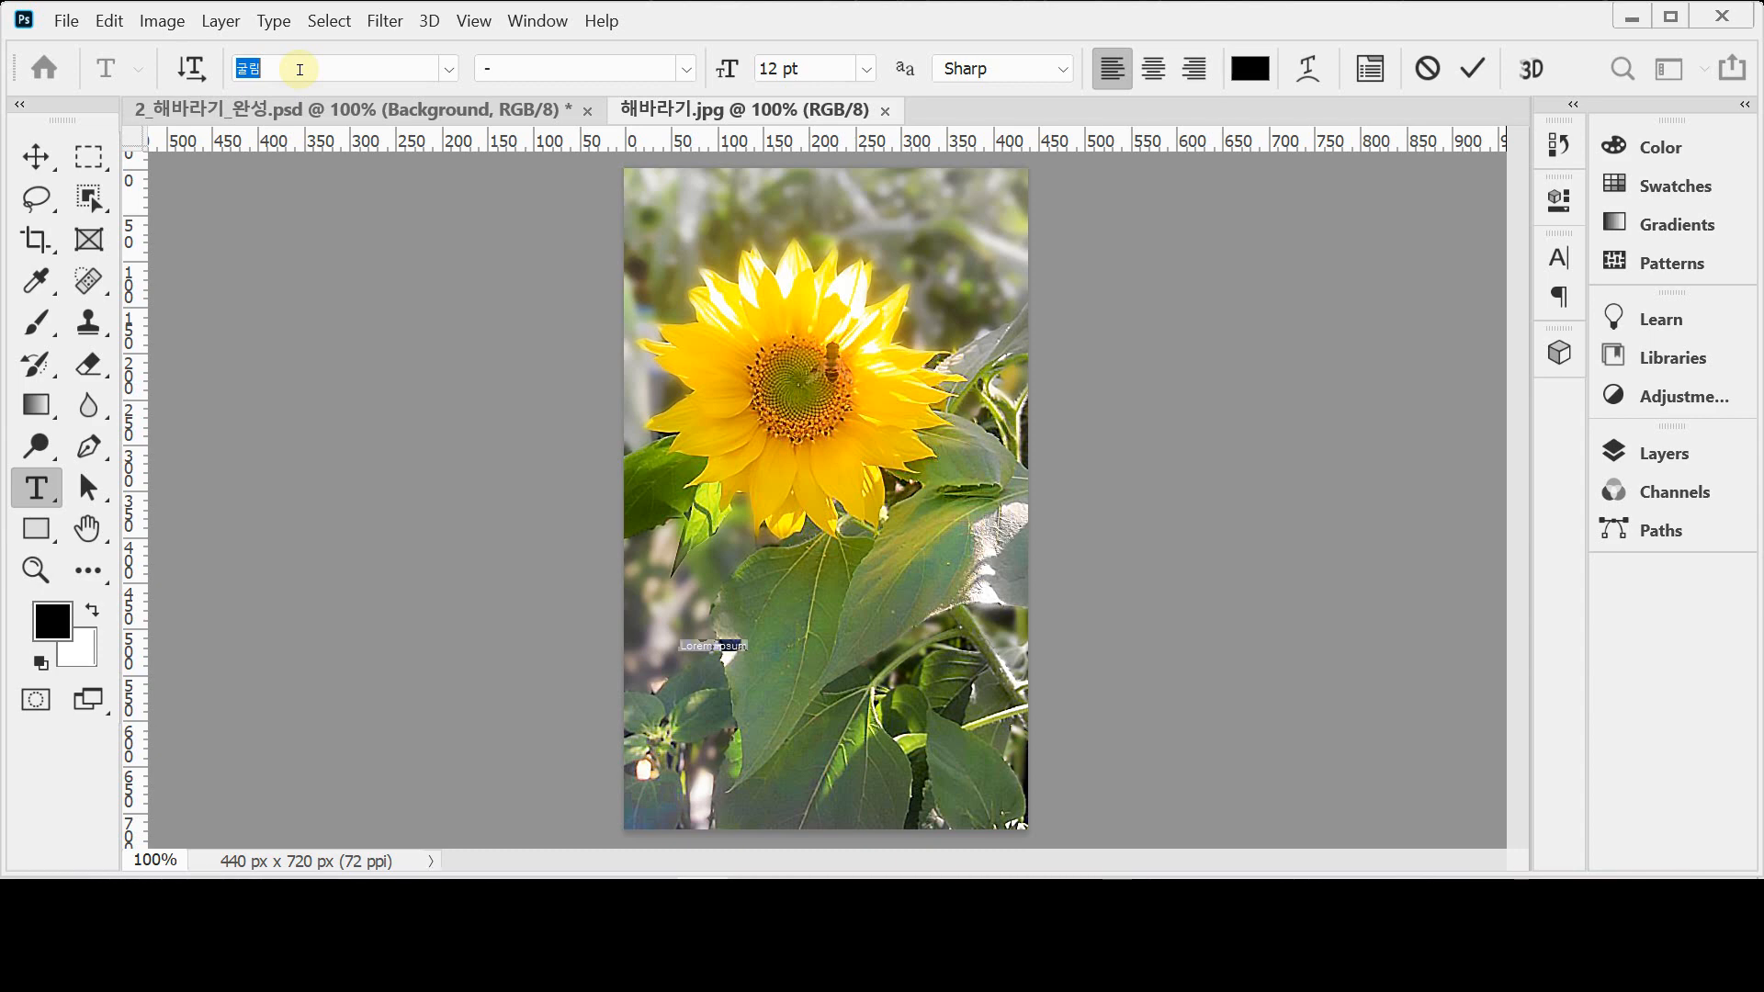
left_click(450, 70)
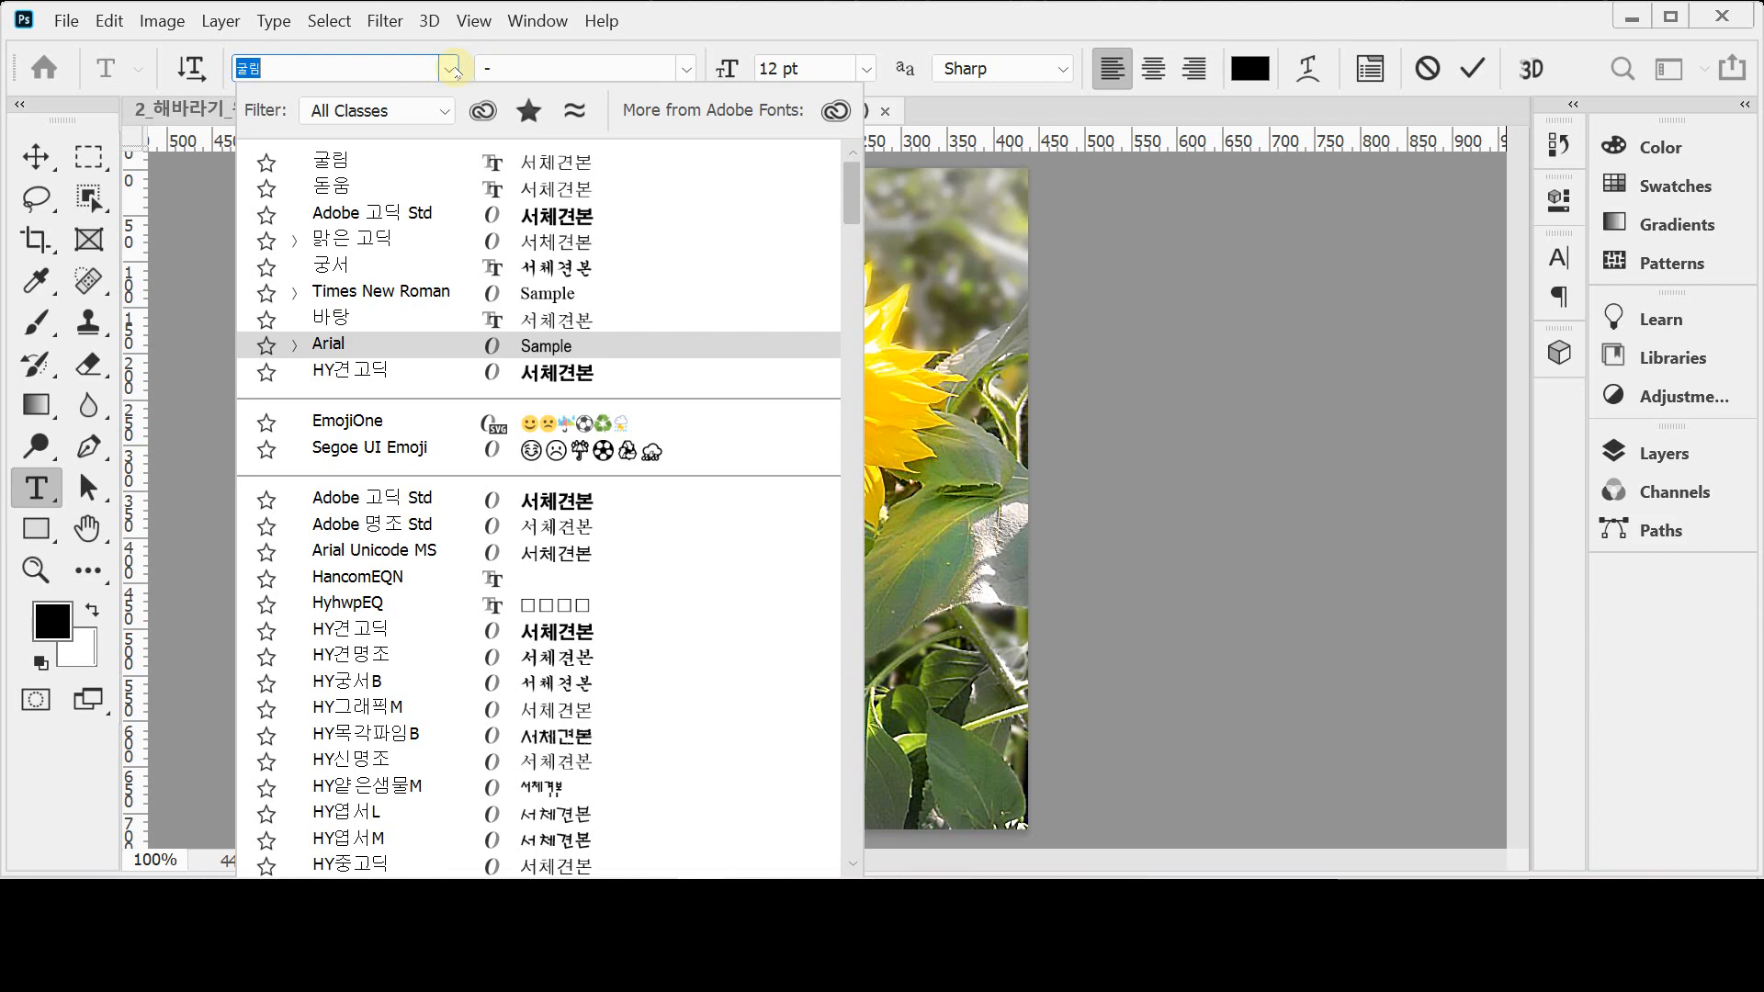
left_click(452, 71)
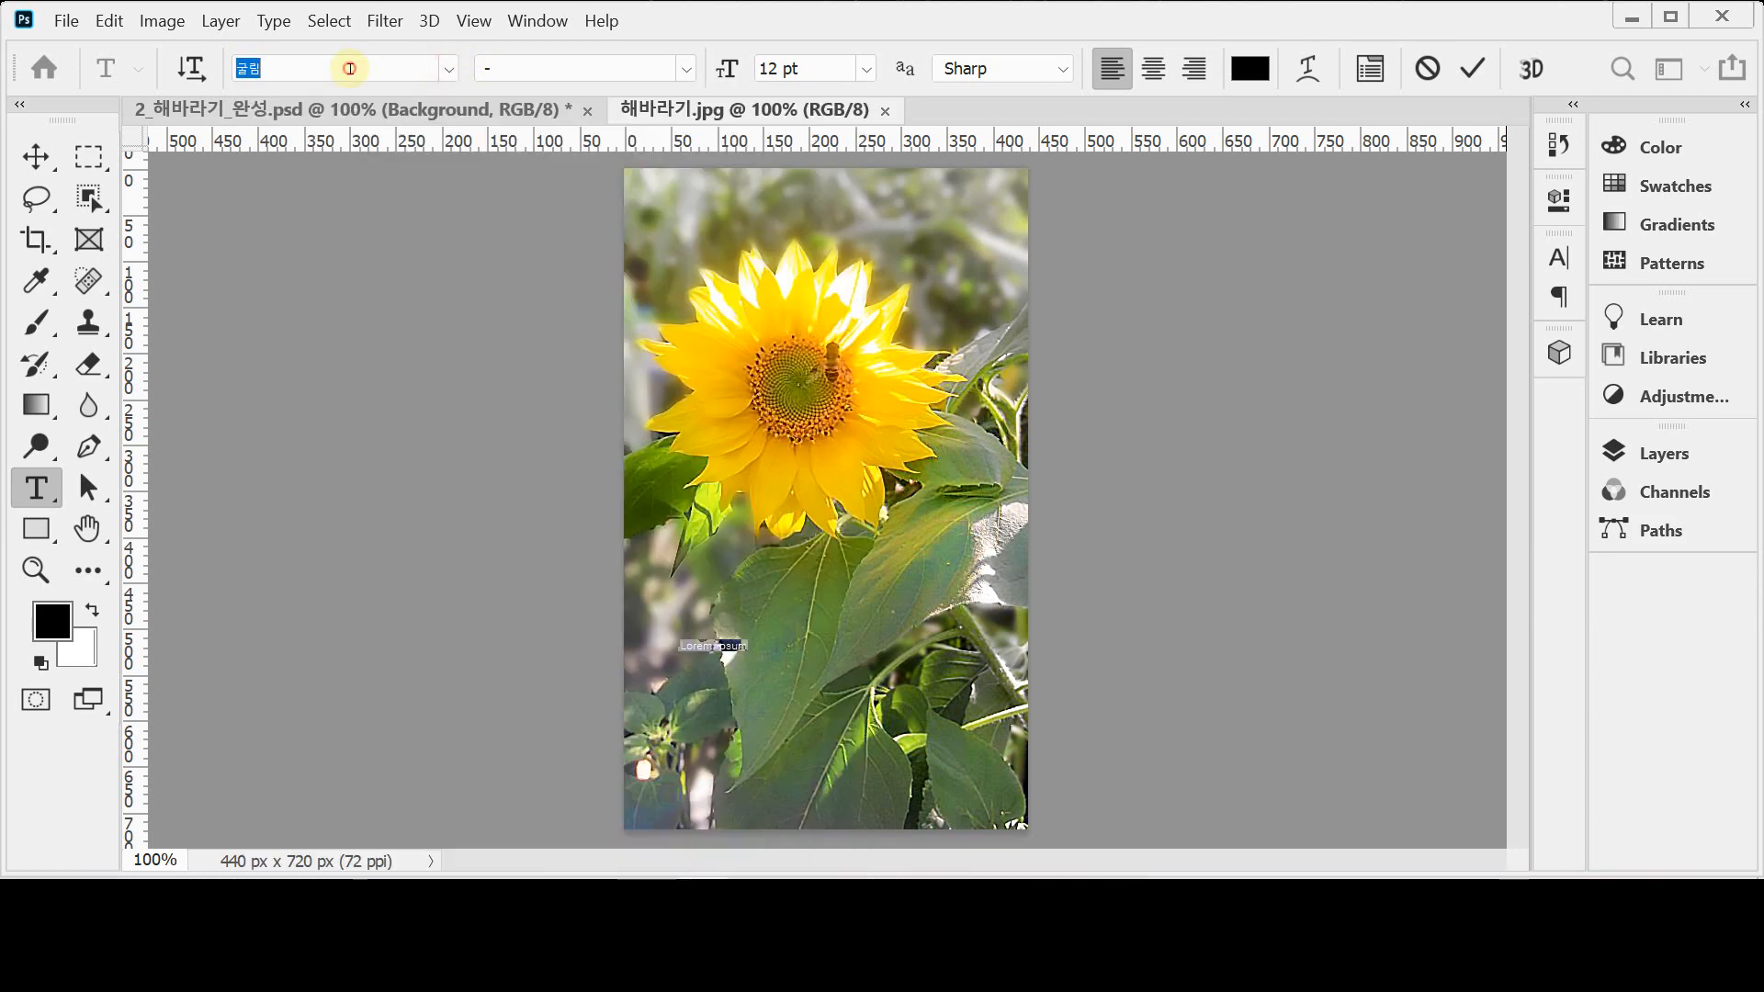
type("ar")
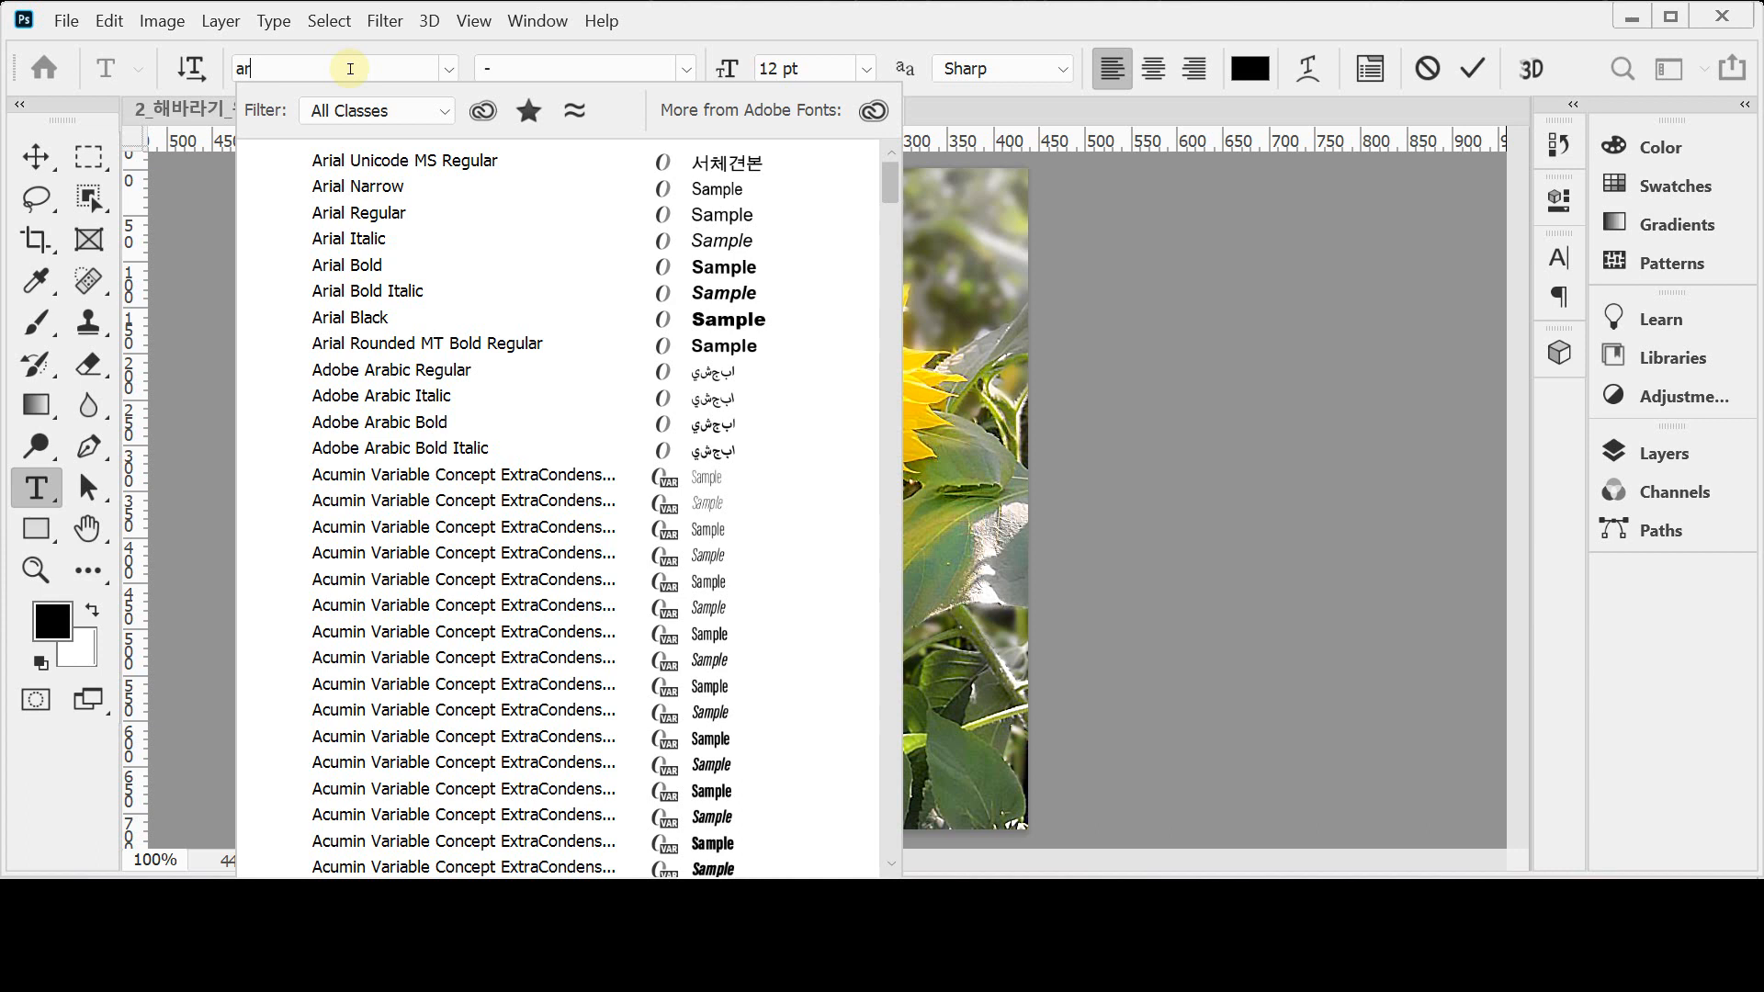
key("Down")
key("Down")
key("Down")
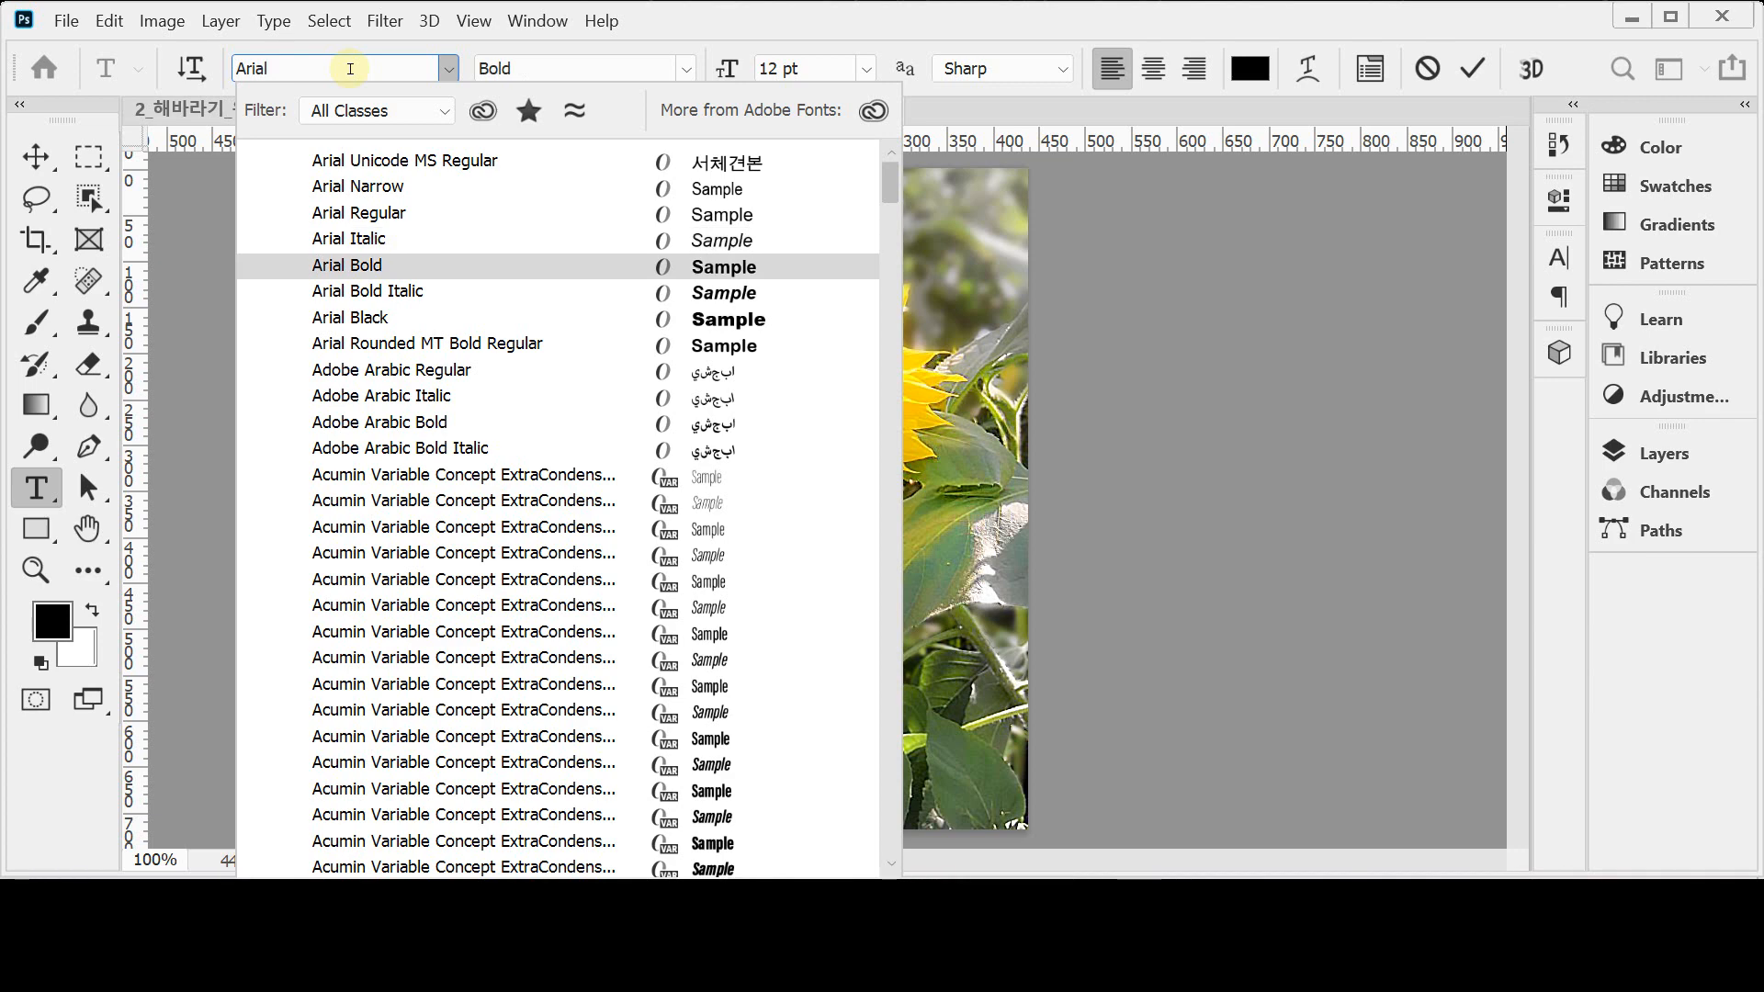
key("Return")
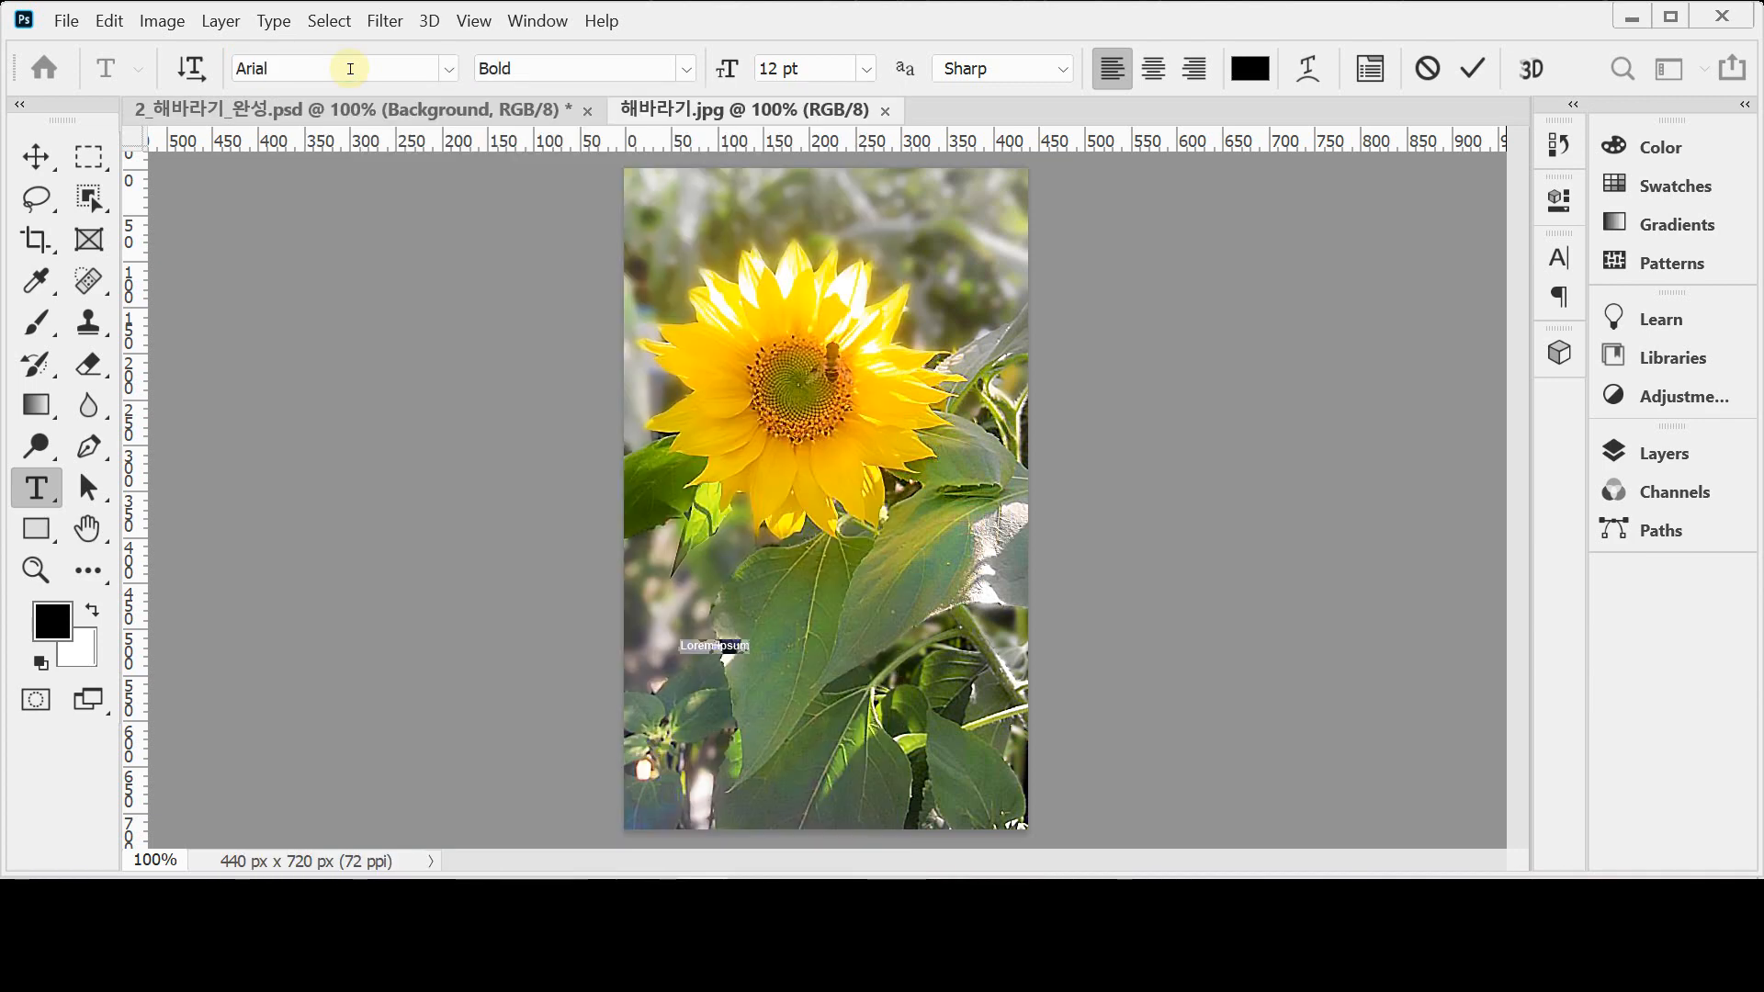
Step: Set the text size to 62 pt and centre-align it
left_click_drag(819, 70, 725, 70)
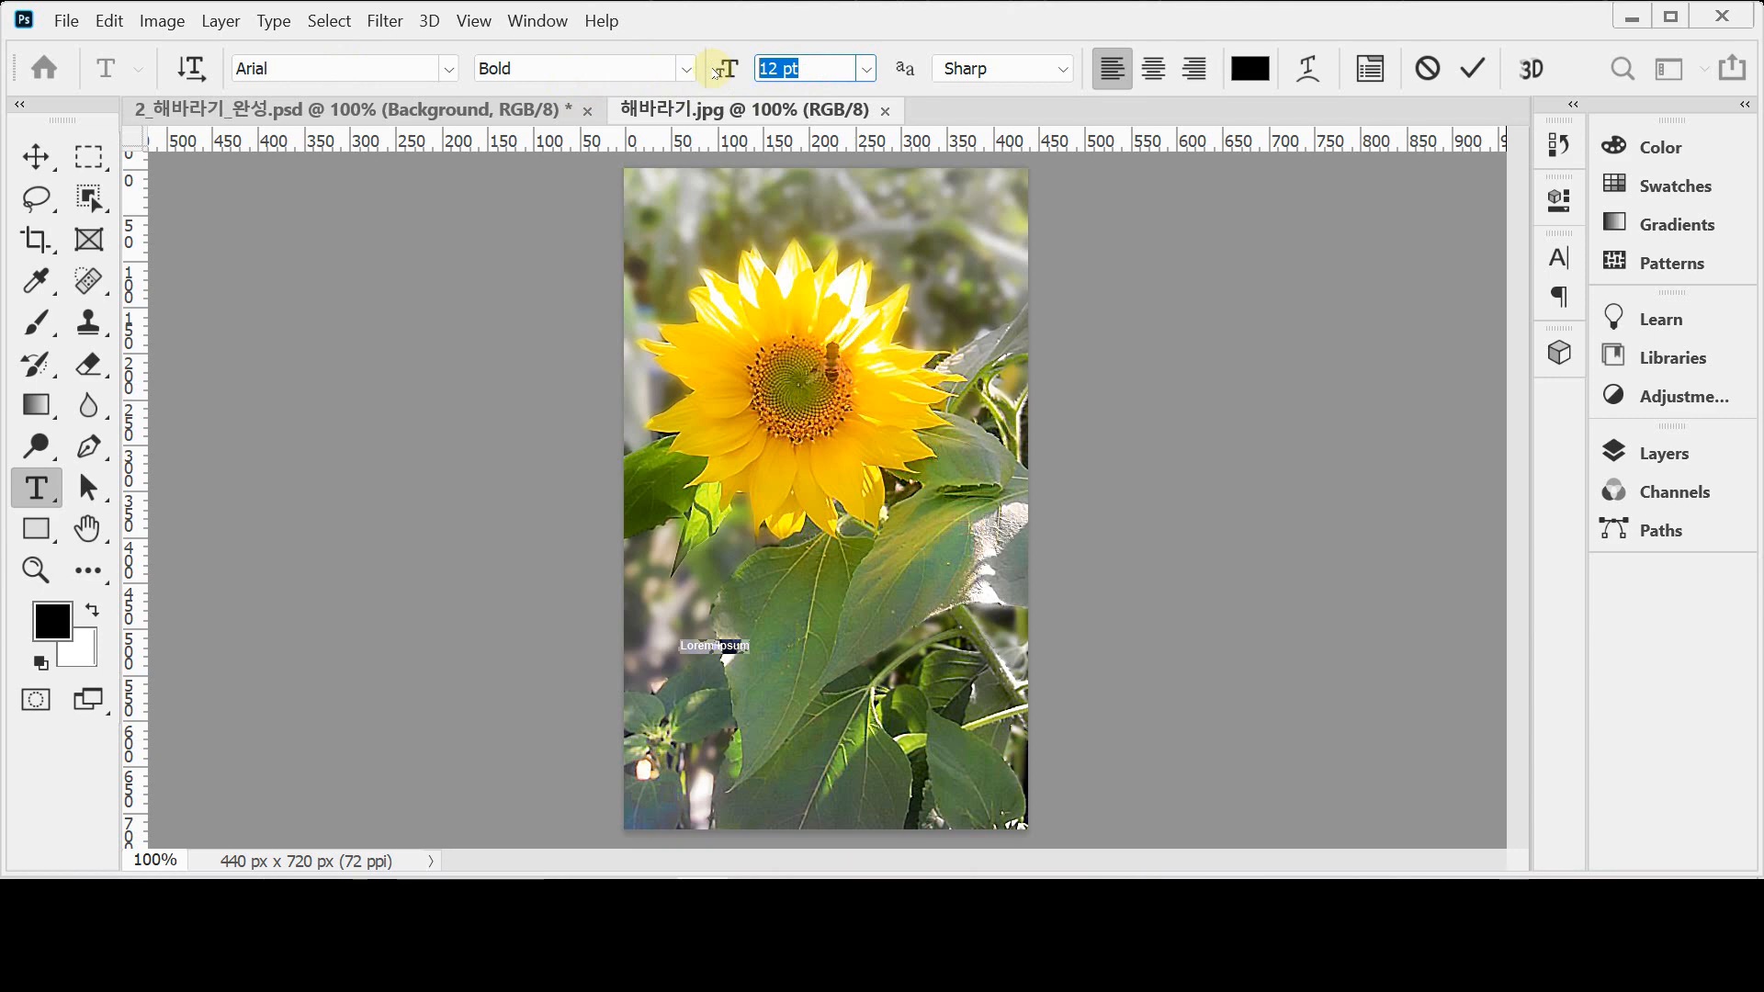
type("62")
key("Return")
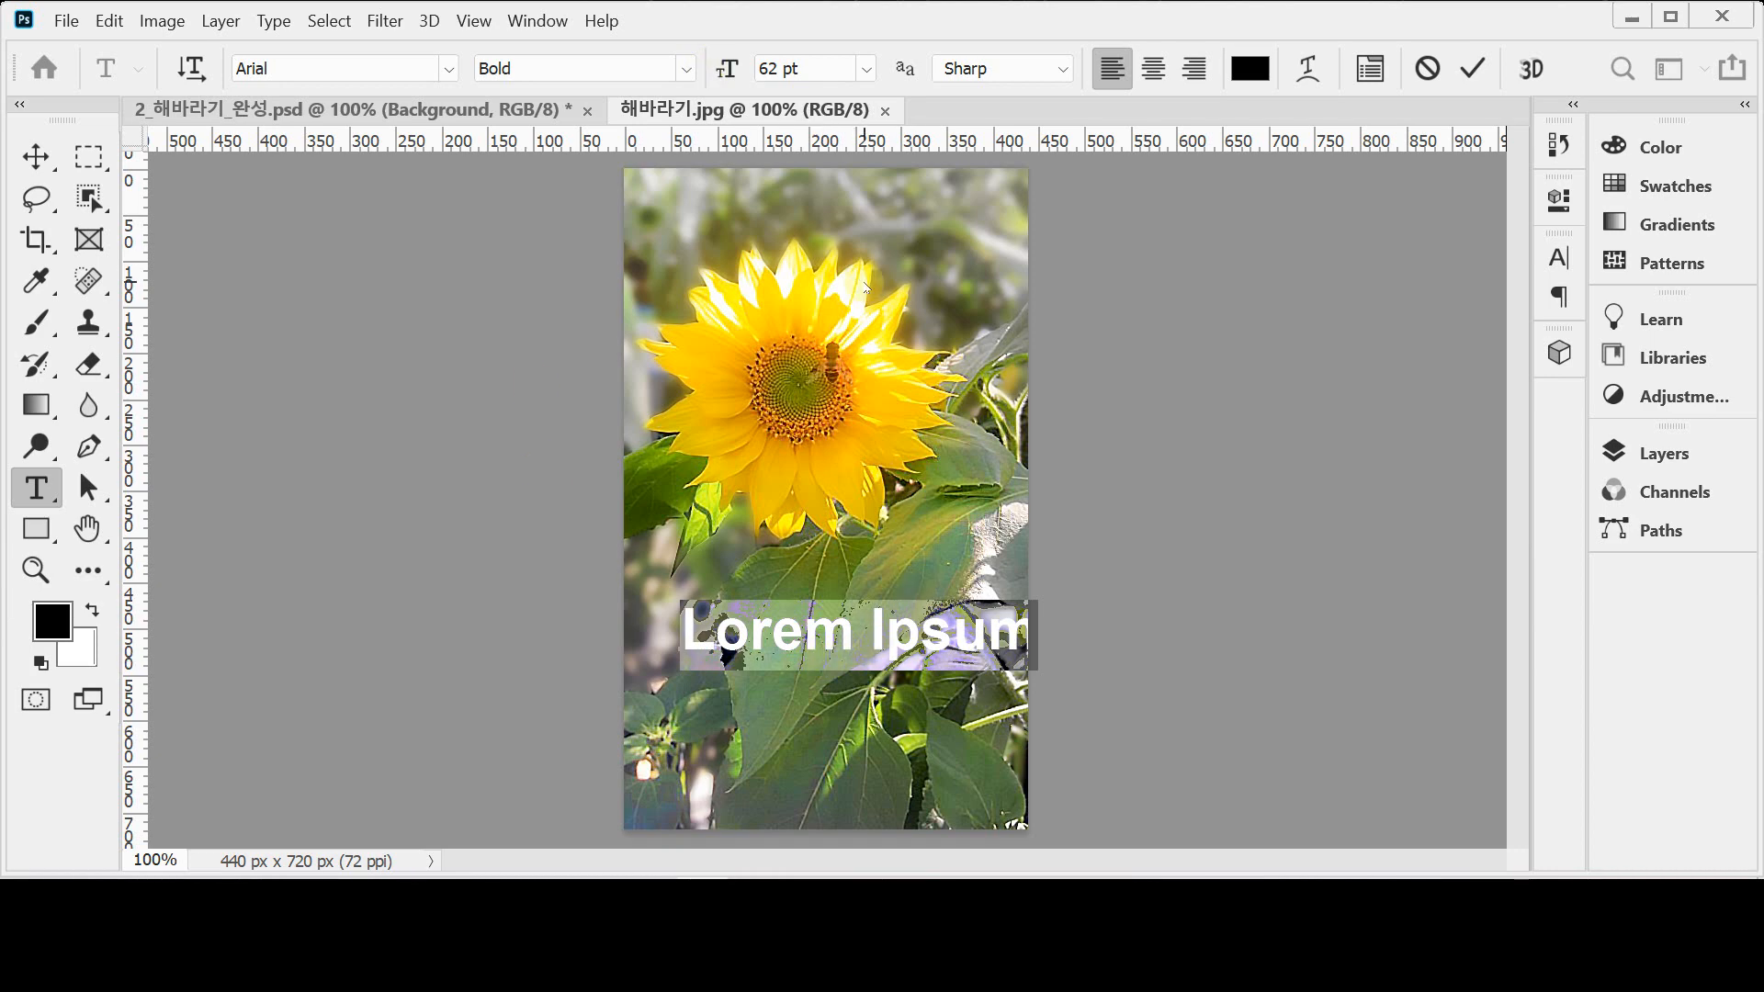
left_click(1153, 68)
Step: Shift the placeholder text right into the image and replace it with YELLOW and SUNFLOWER on two lines
left_click_drag(842, 713, 980, 726)
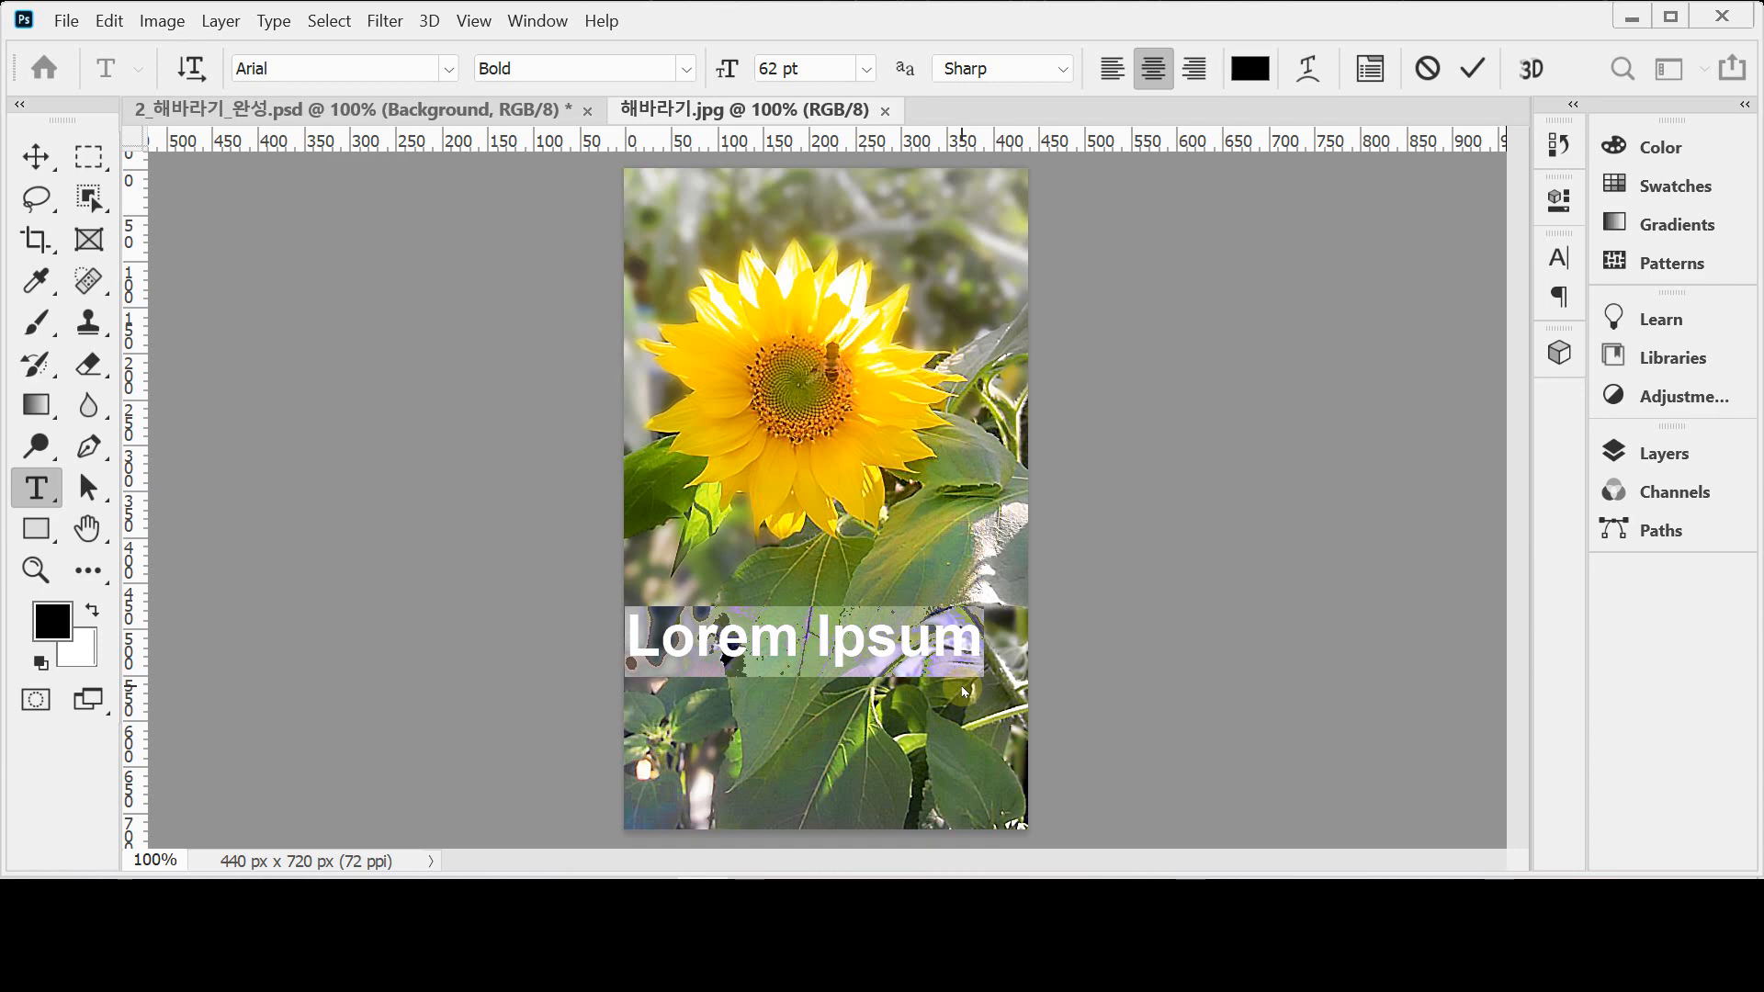
type("YE")
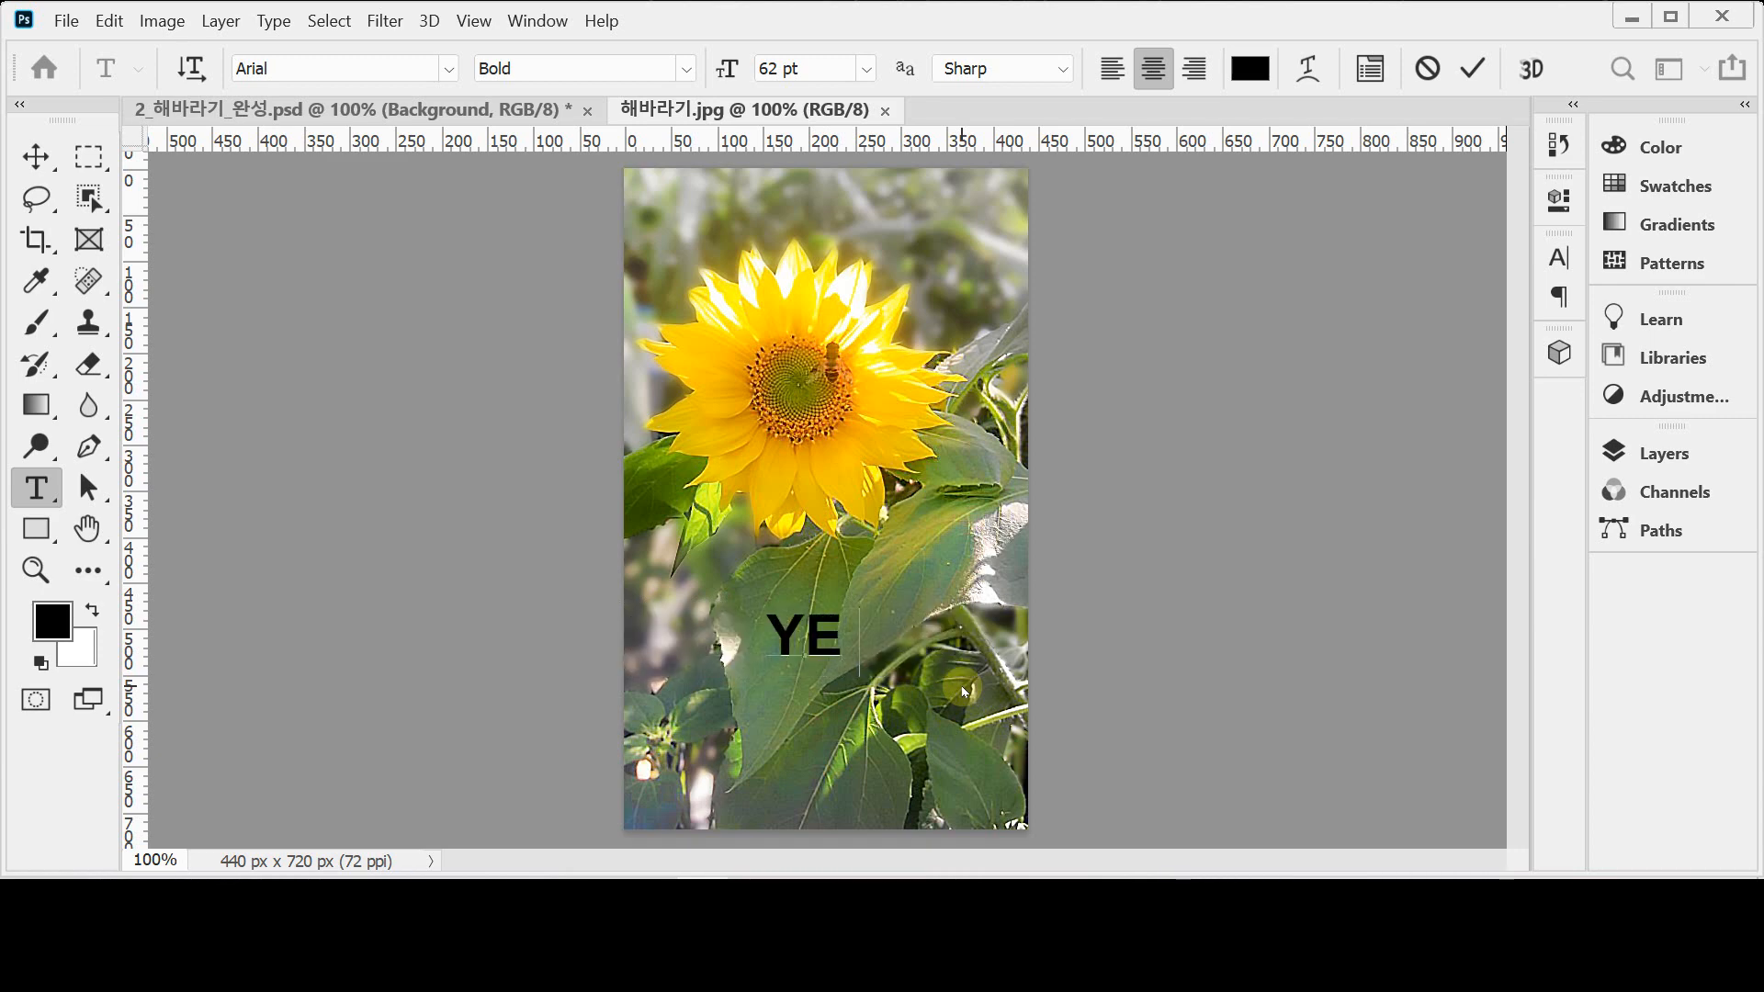
type("LLOW ")
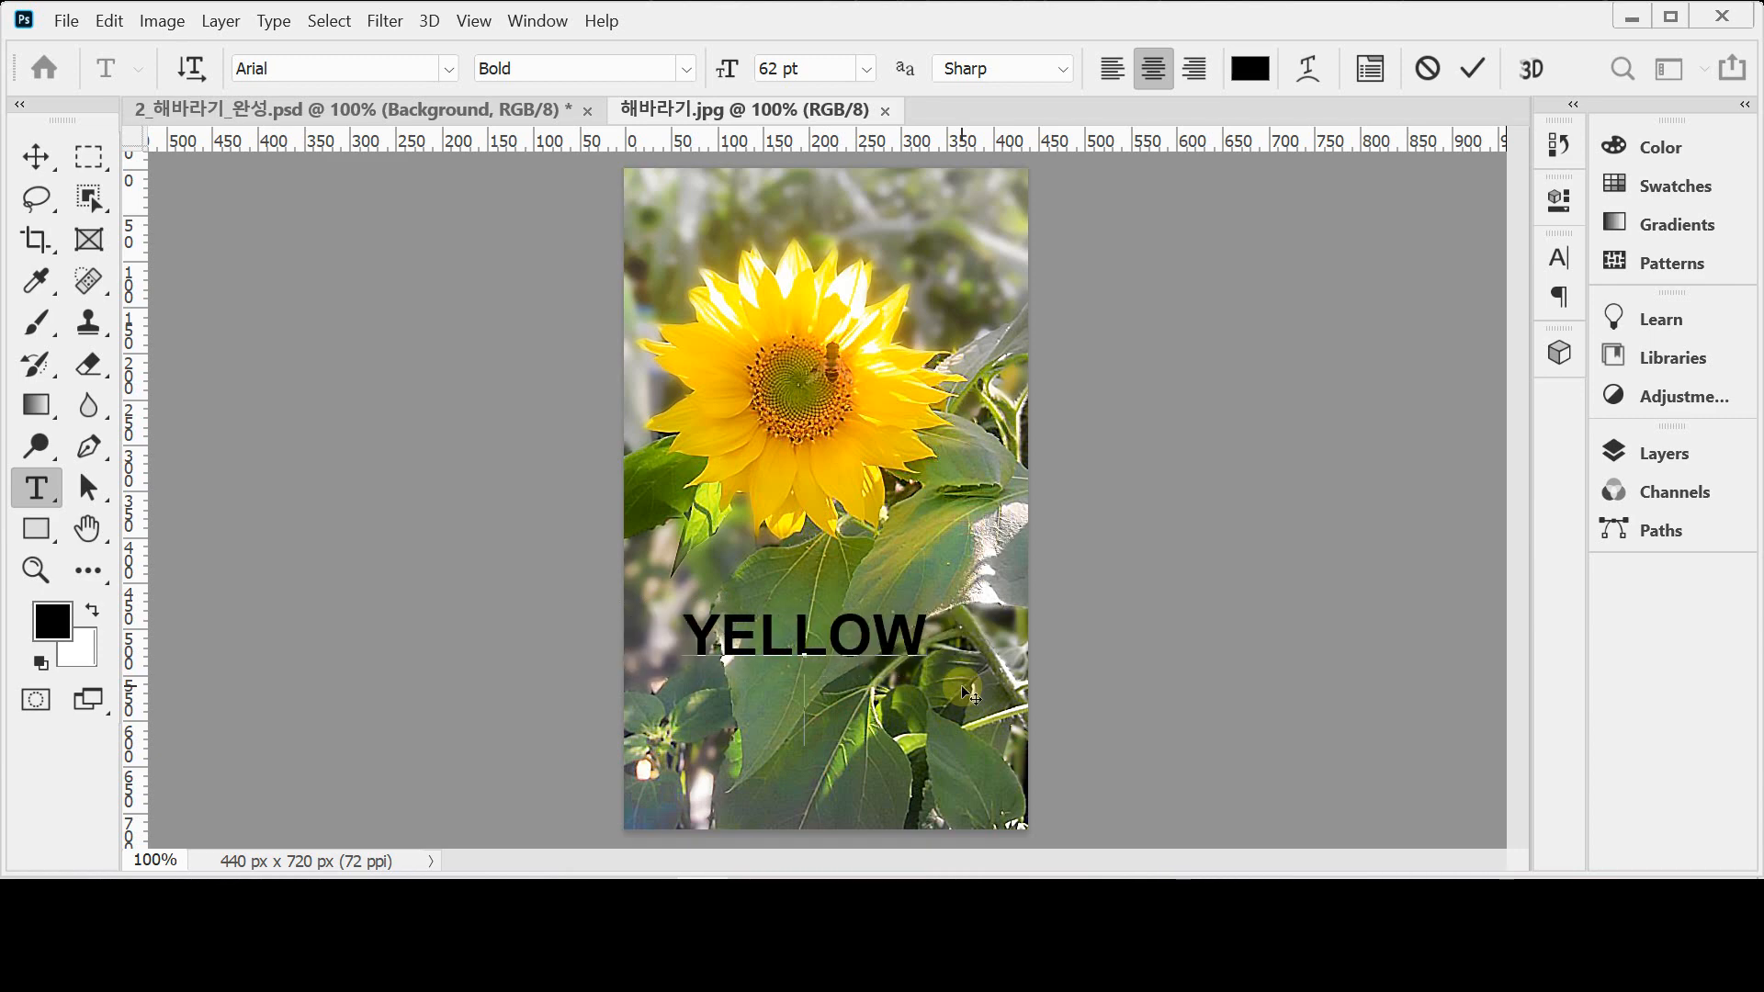
type("SUNFLOWER")
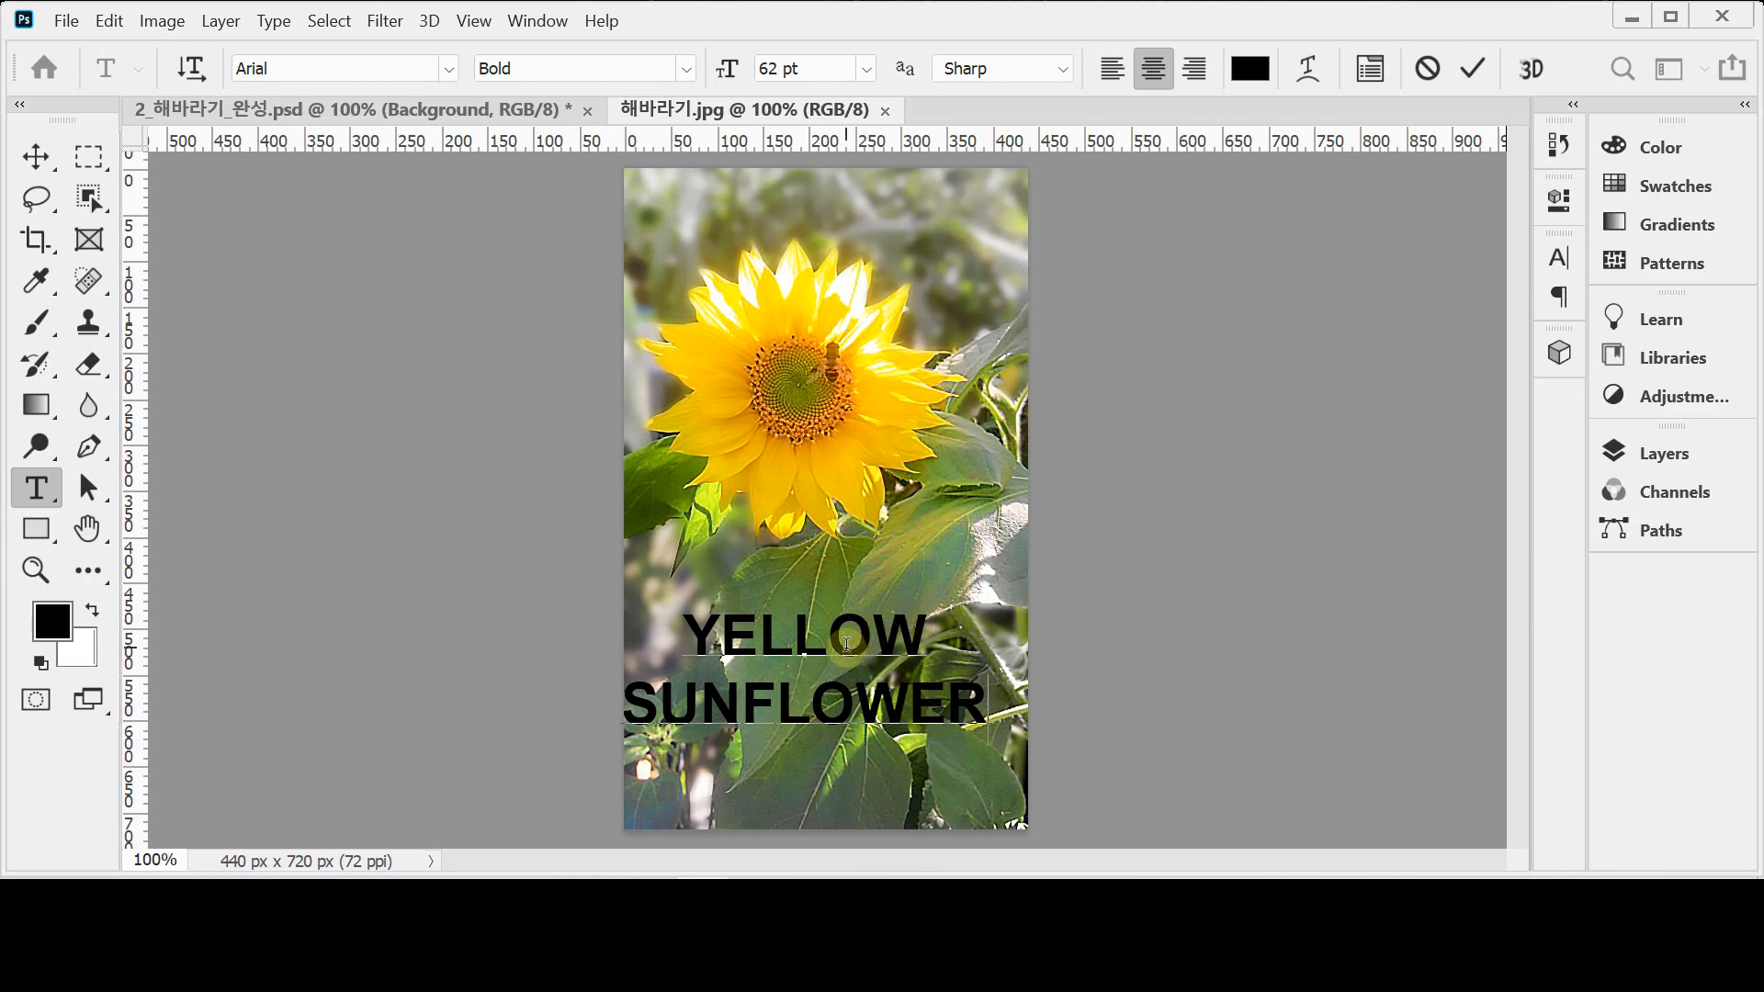
Step: Select both text lines and turn off the web-only colour restriction in their text colour picker
left_click_drag(991, 705, 698, 632)
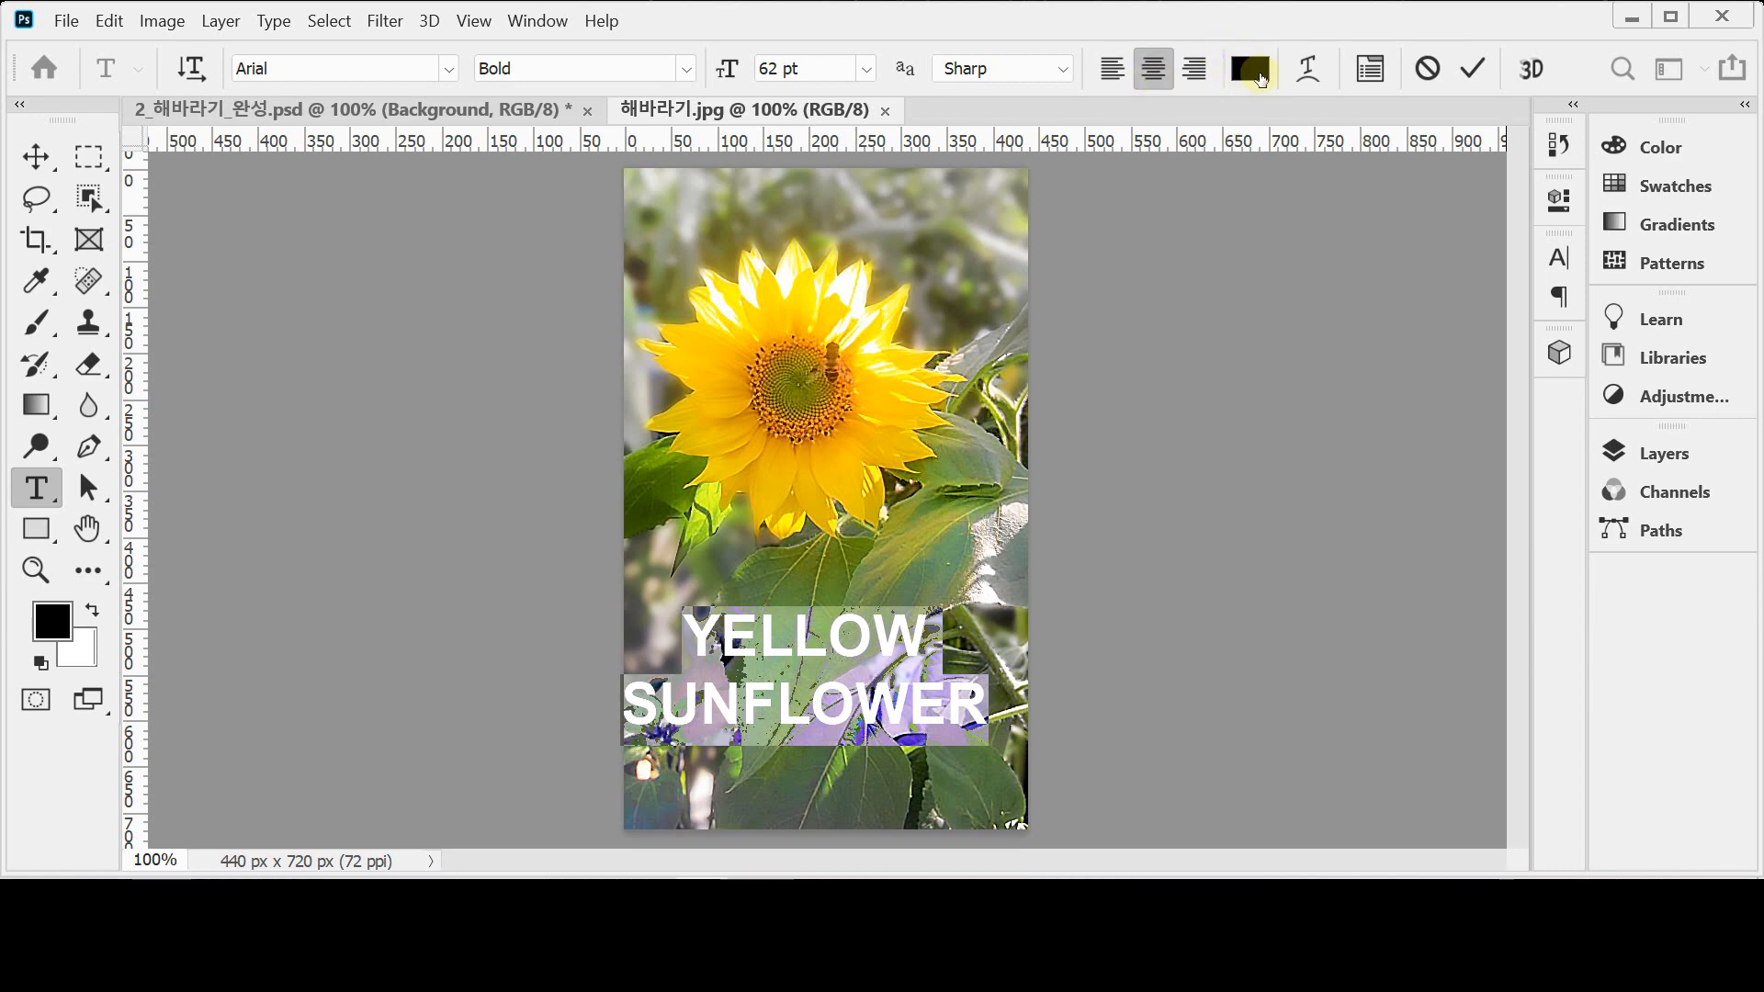
left_click(1248, 74)
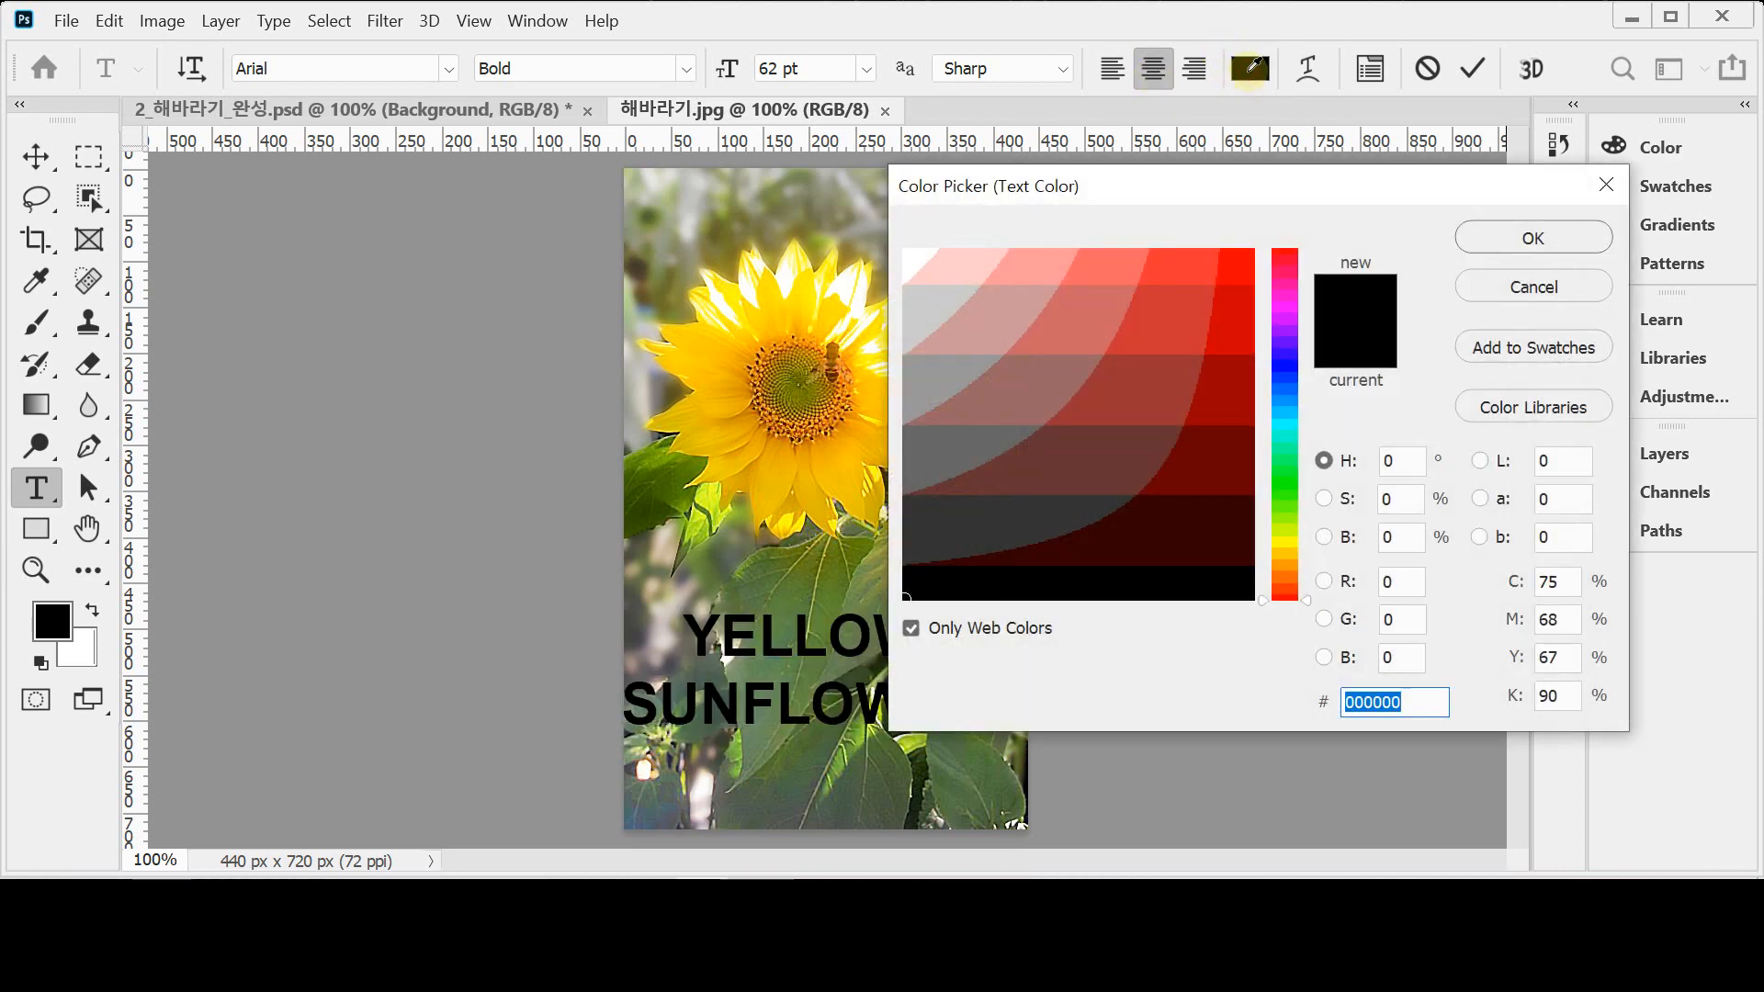
left_click(901, 245)
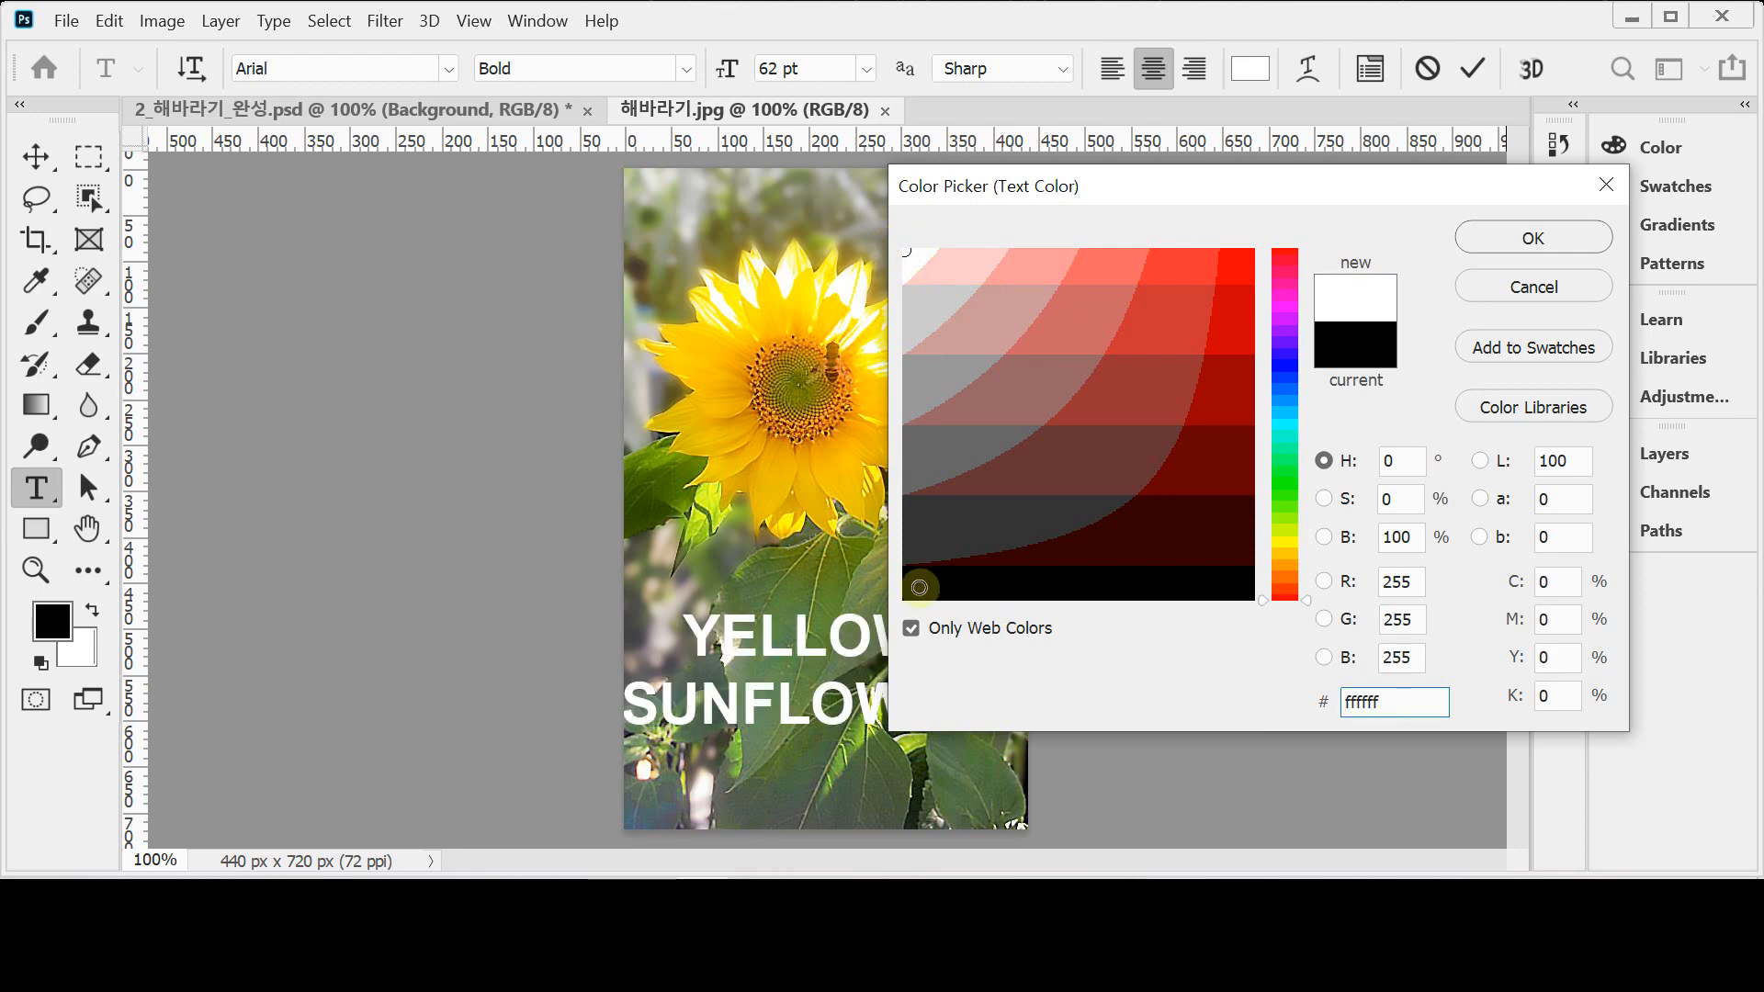
left_click(919, 587)
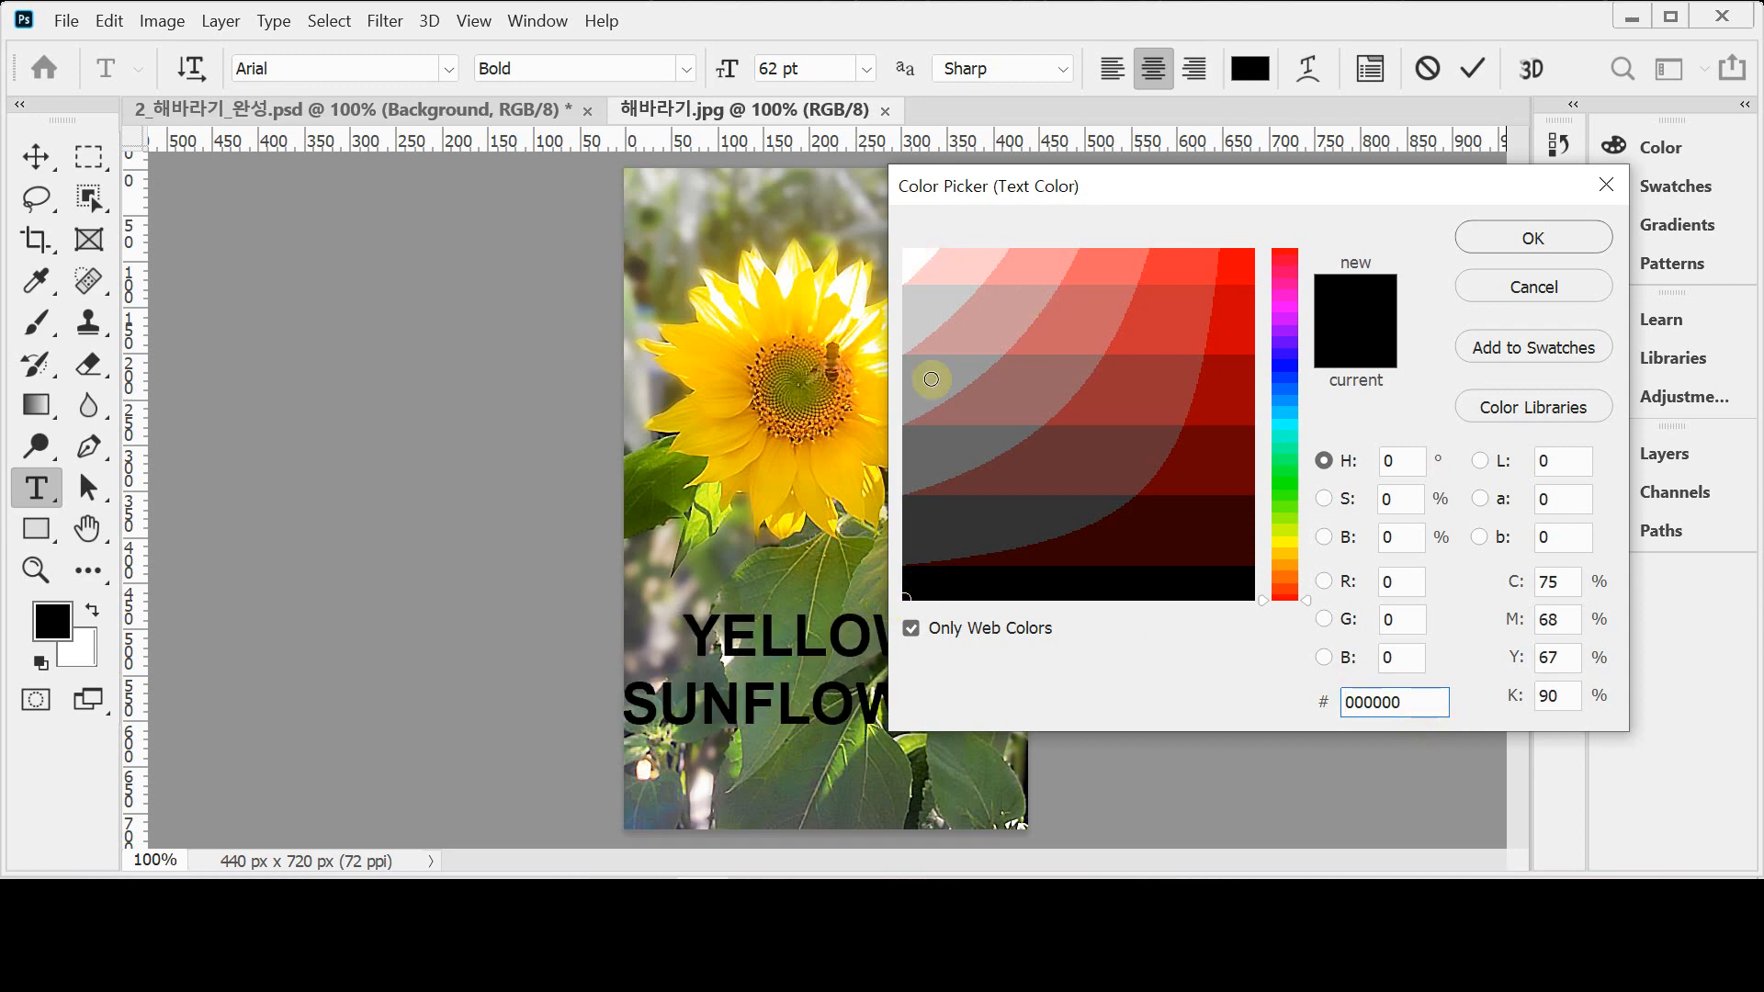
left_click(911, 628)
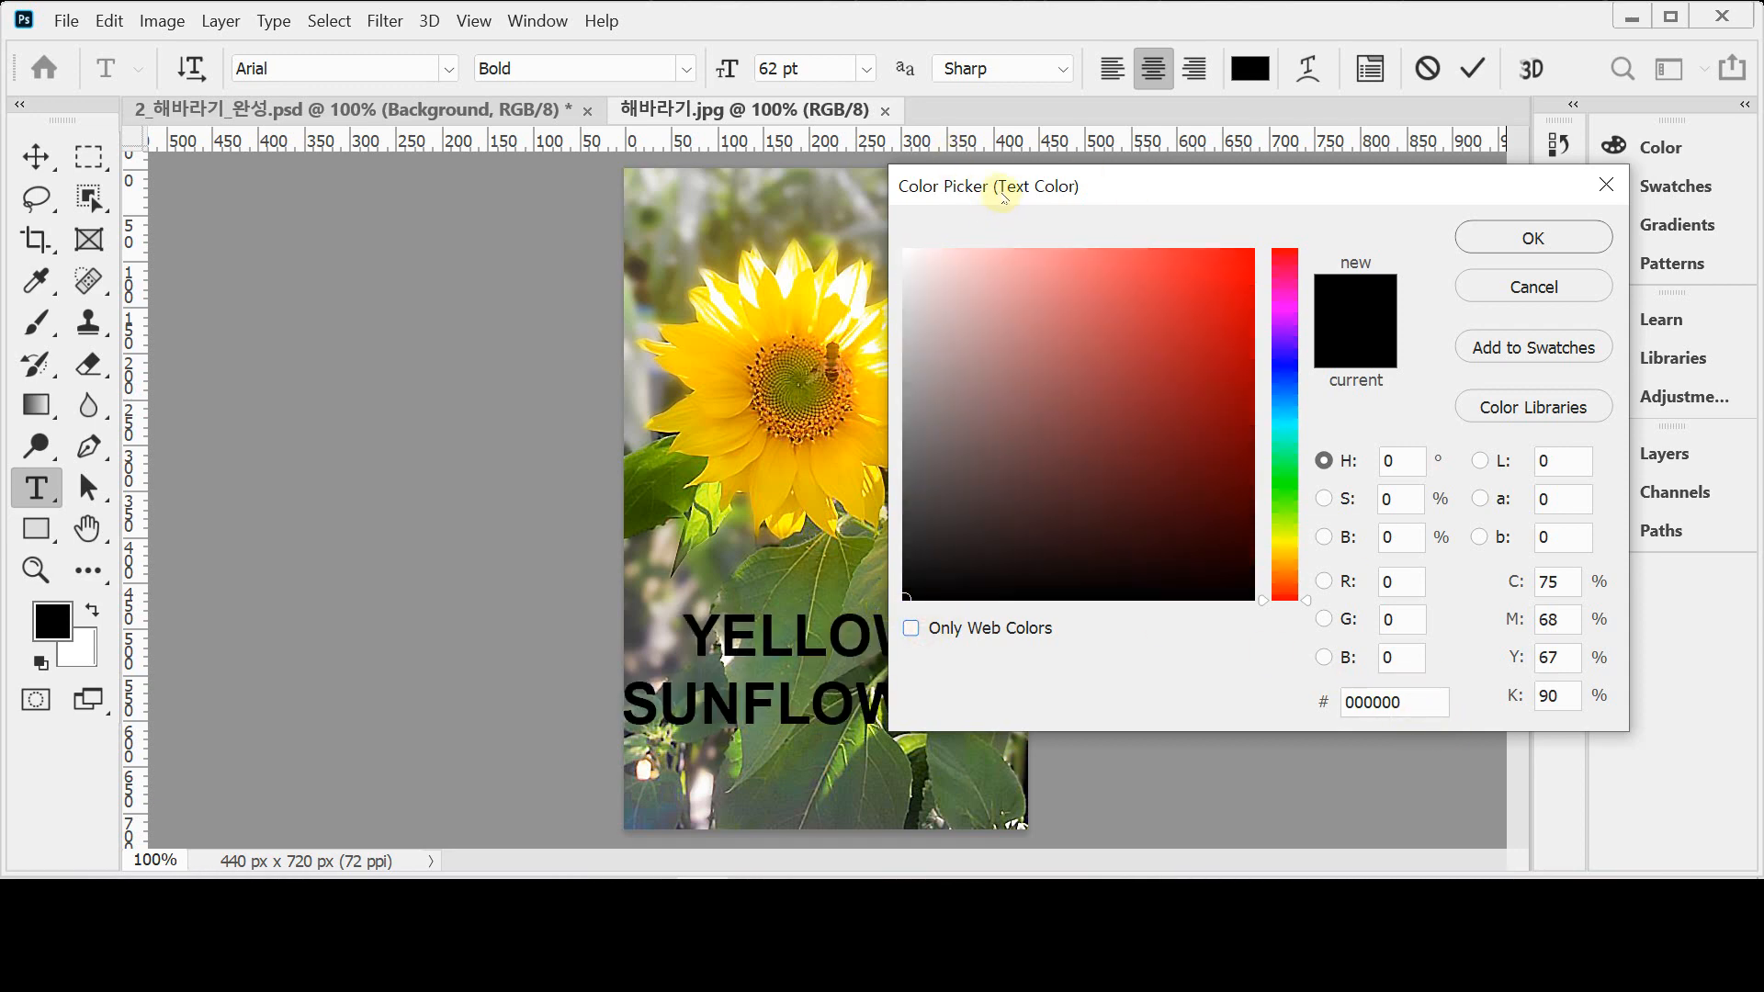
Step: Try pure white and pure black as the text colour
left_click_drag(918, 263, 897, 244)
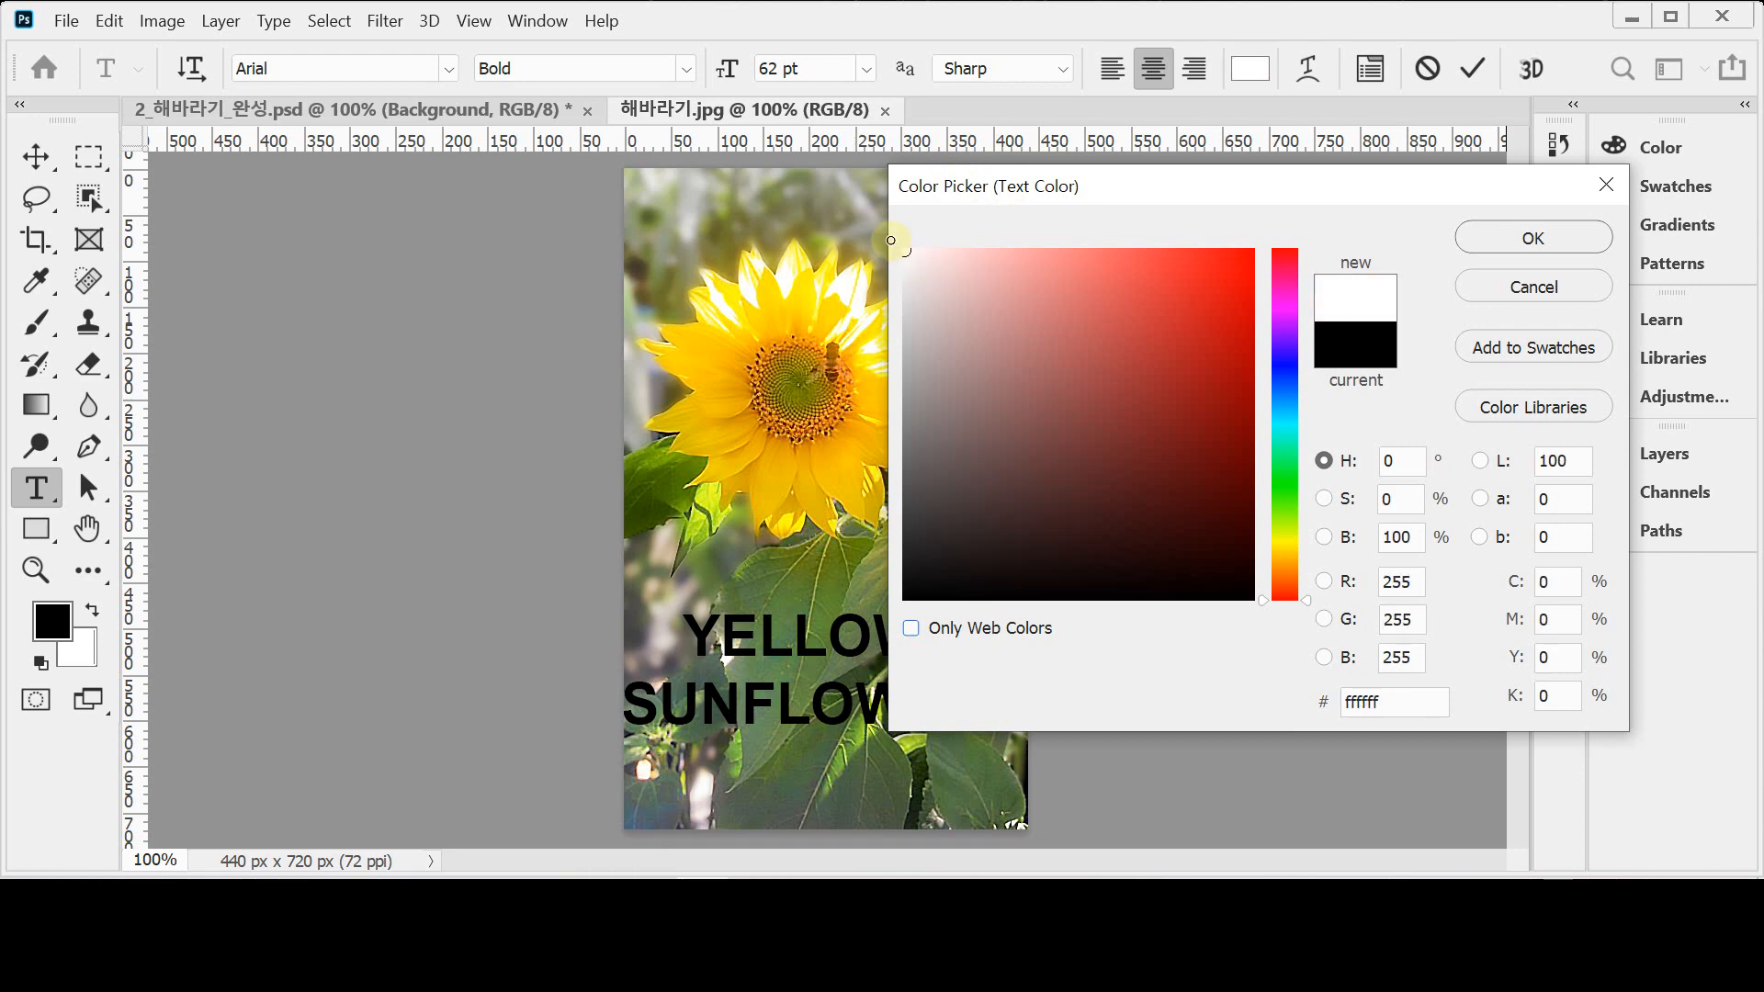
left_click_drag(946, 580, 893, 603)
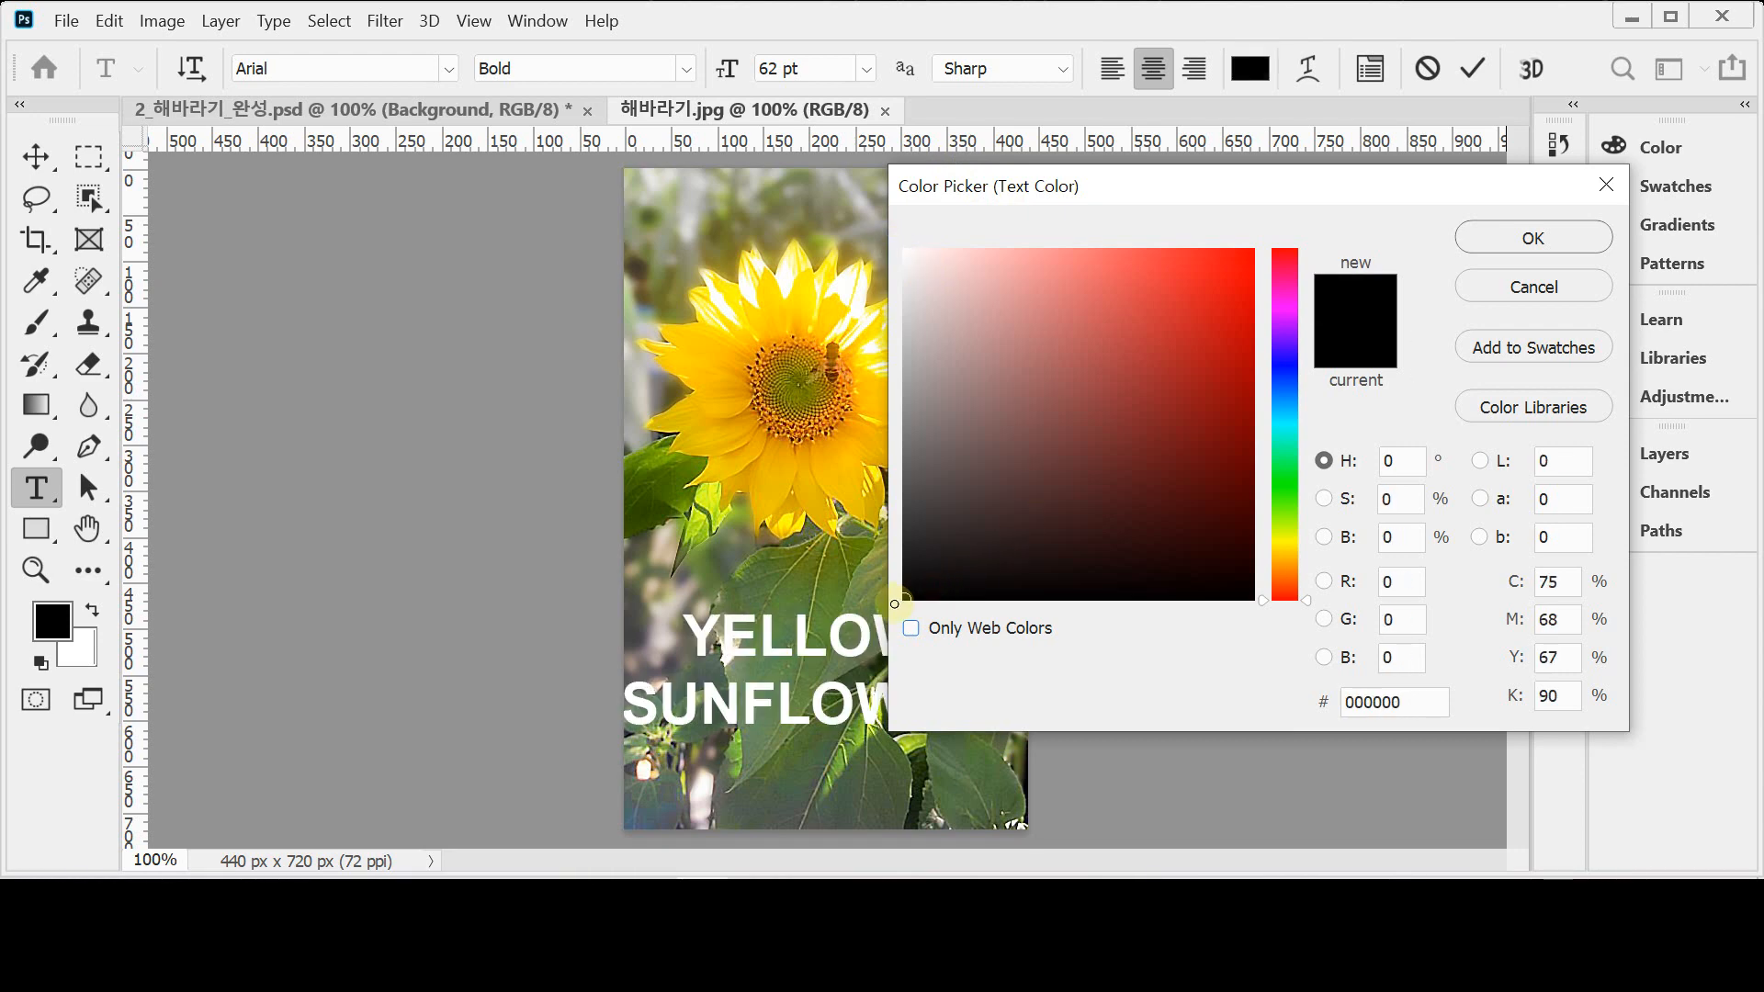
left_click_drag(1248, 600, 1270, 613)
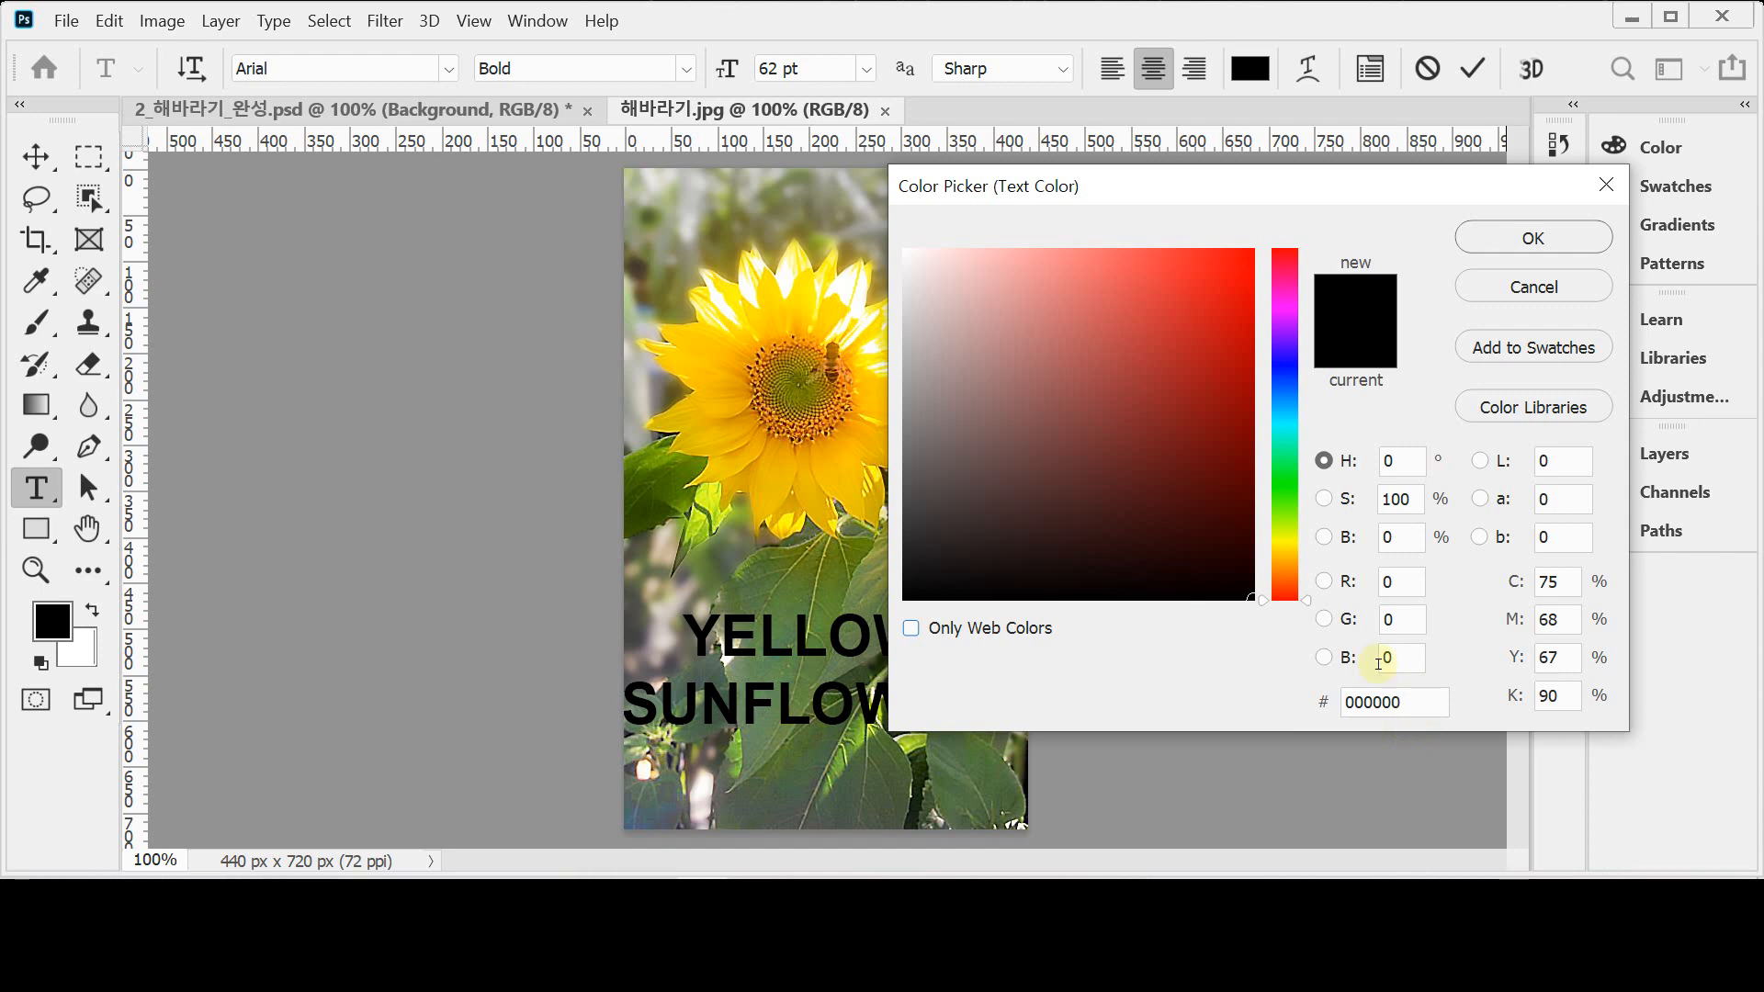
Step: Set the colour of both text lines to white (ffffff) and deselect the text
left_click_drag(941, 250, 859, 225)
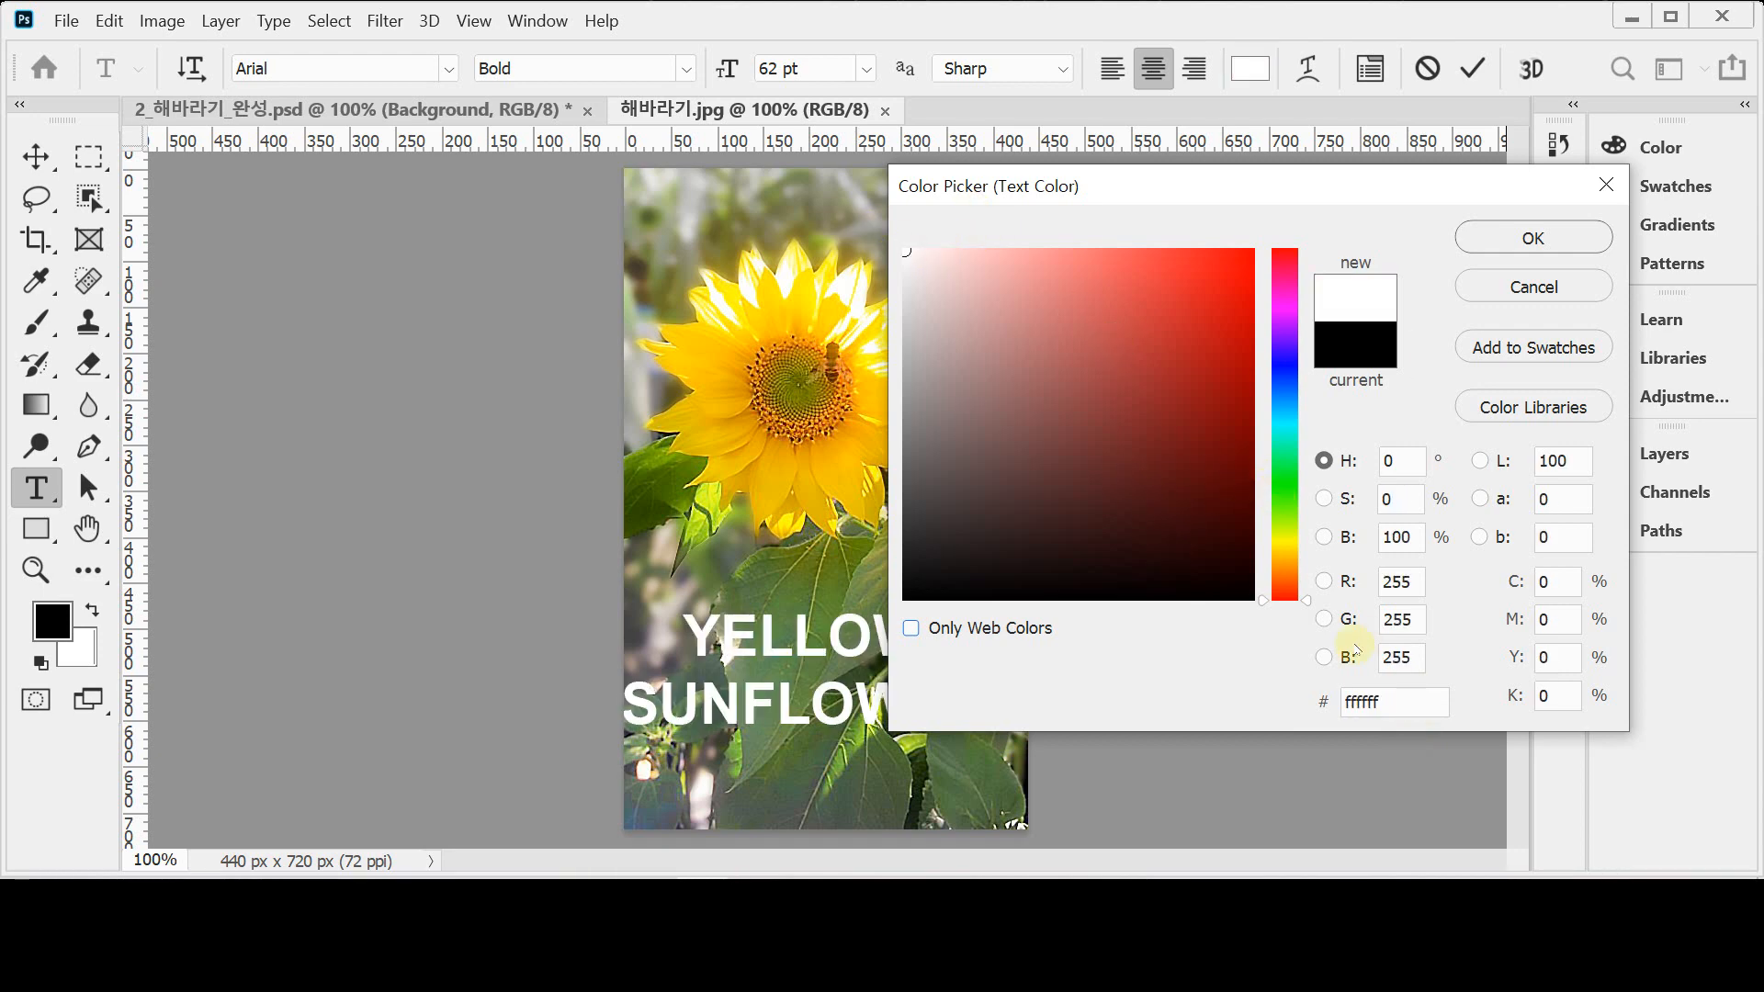
left_click(1391, 702)
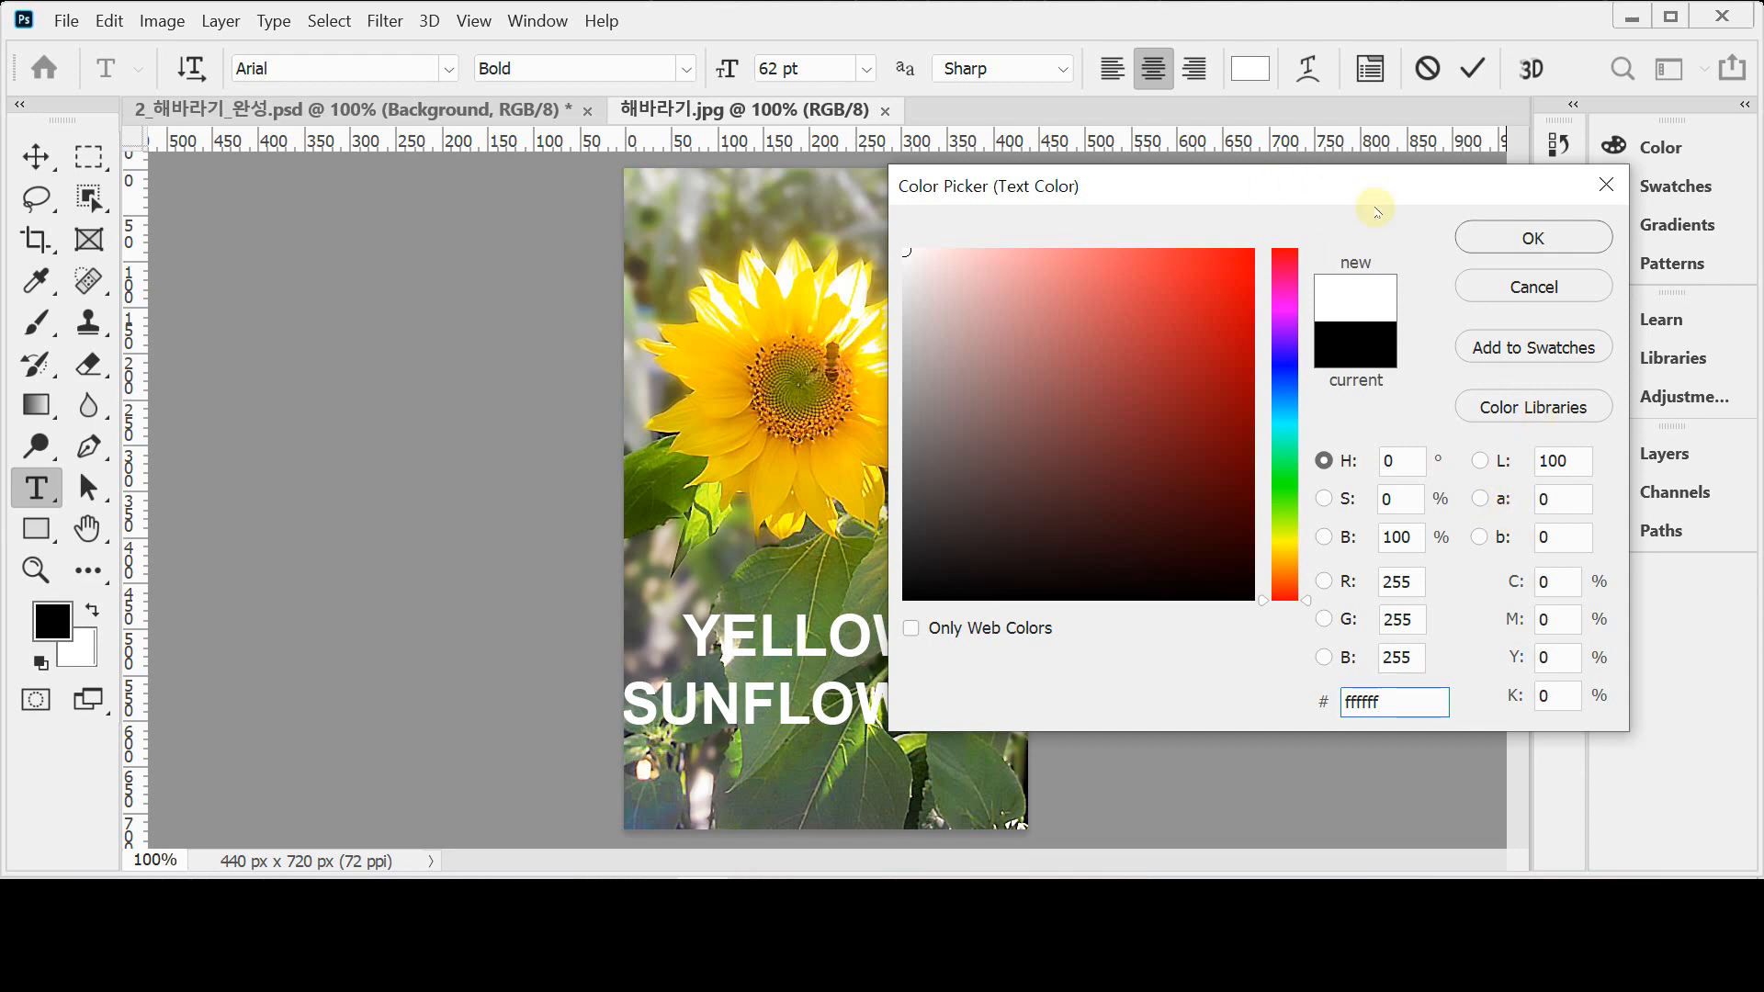
left_click(1474, 237)
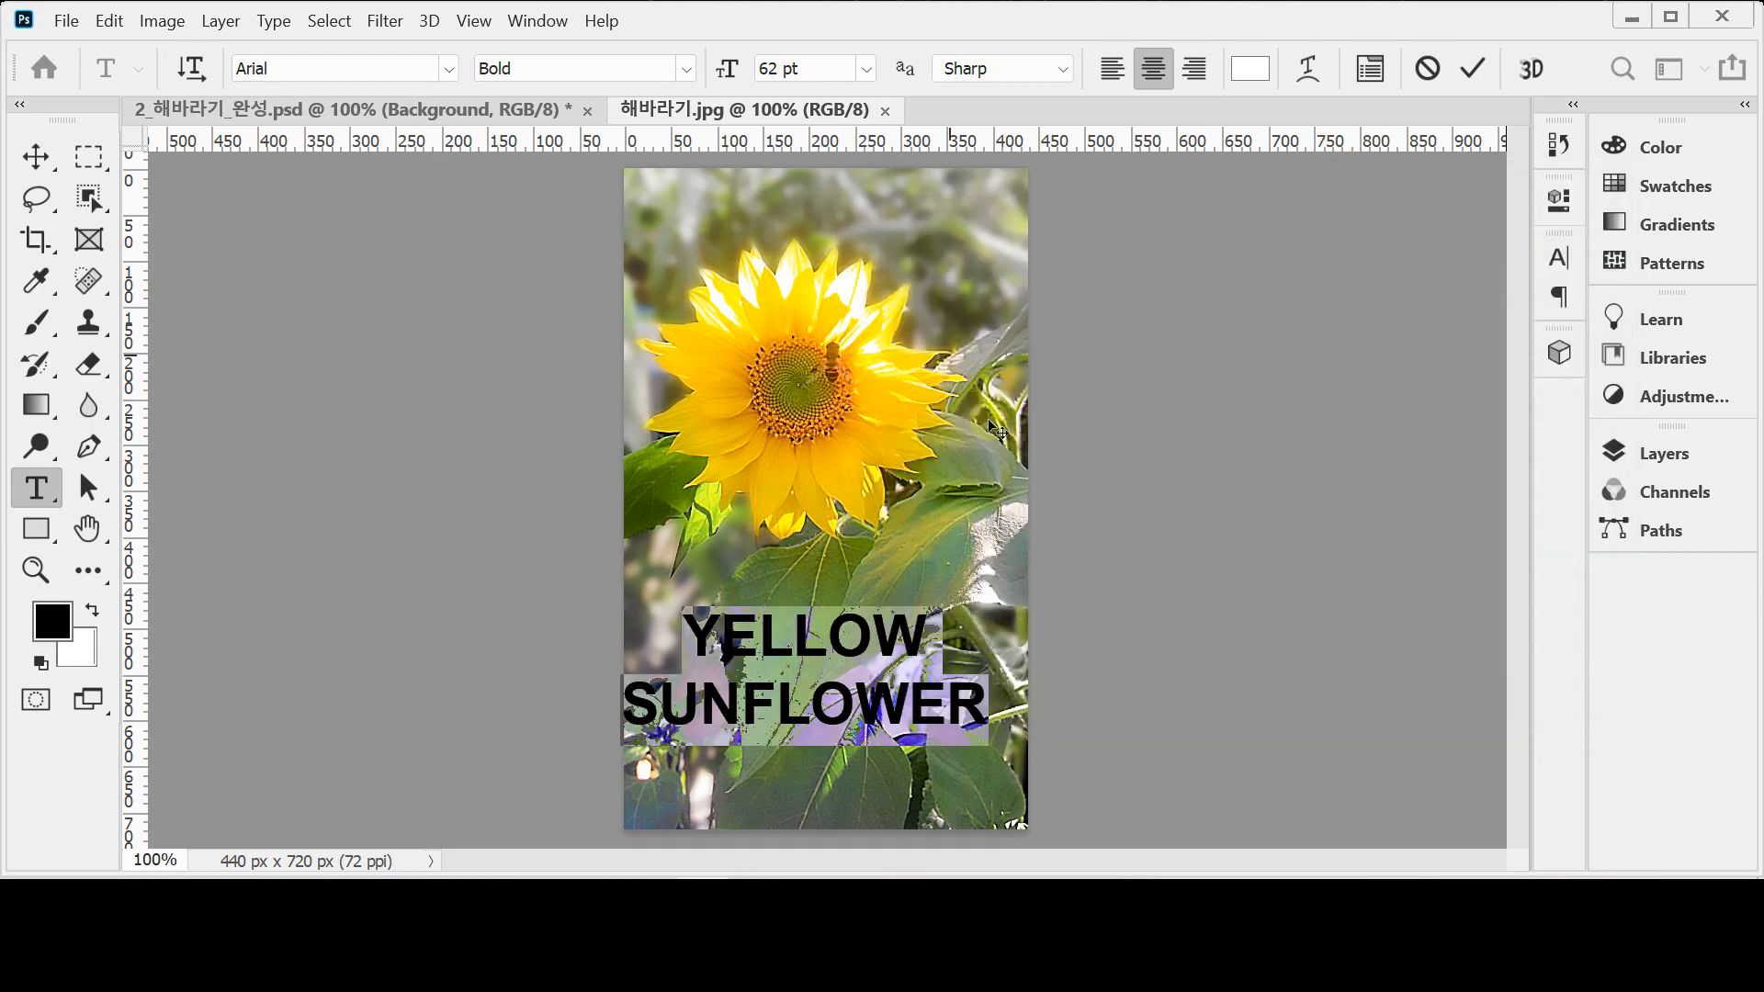
left_click(1080, 648)
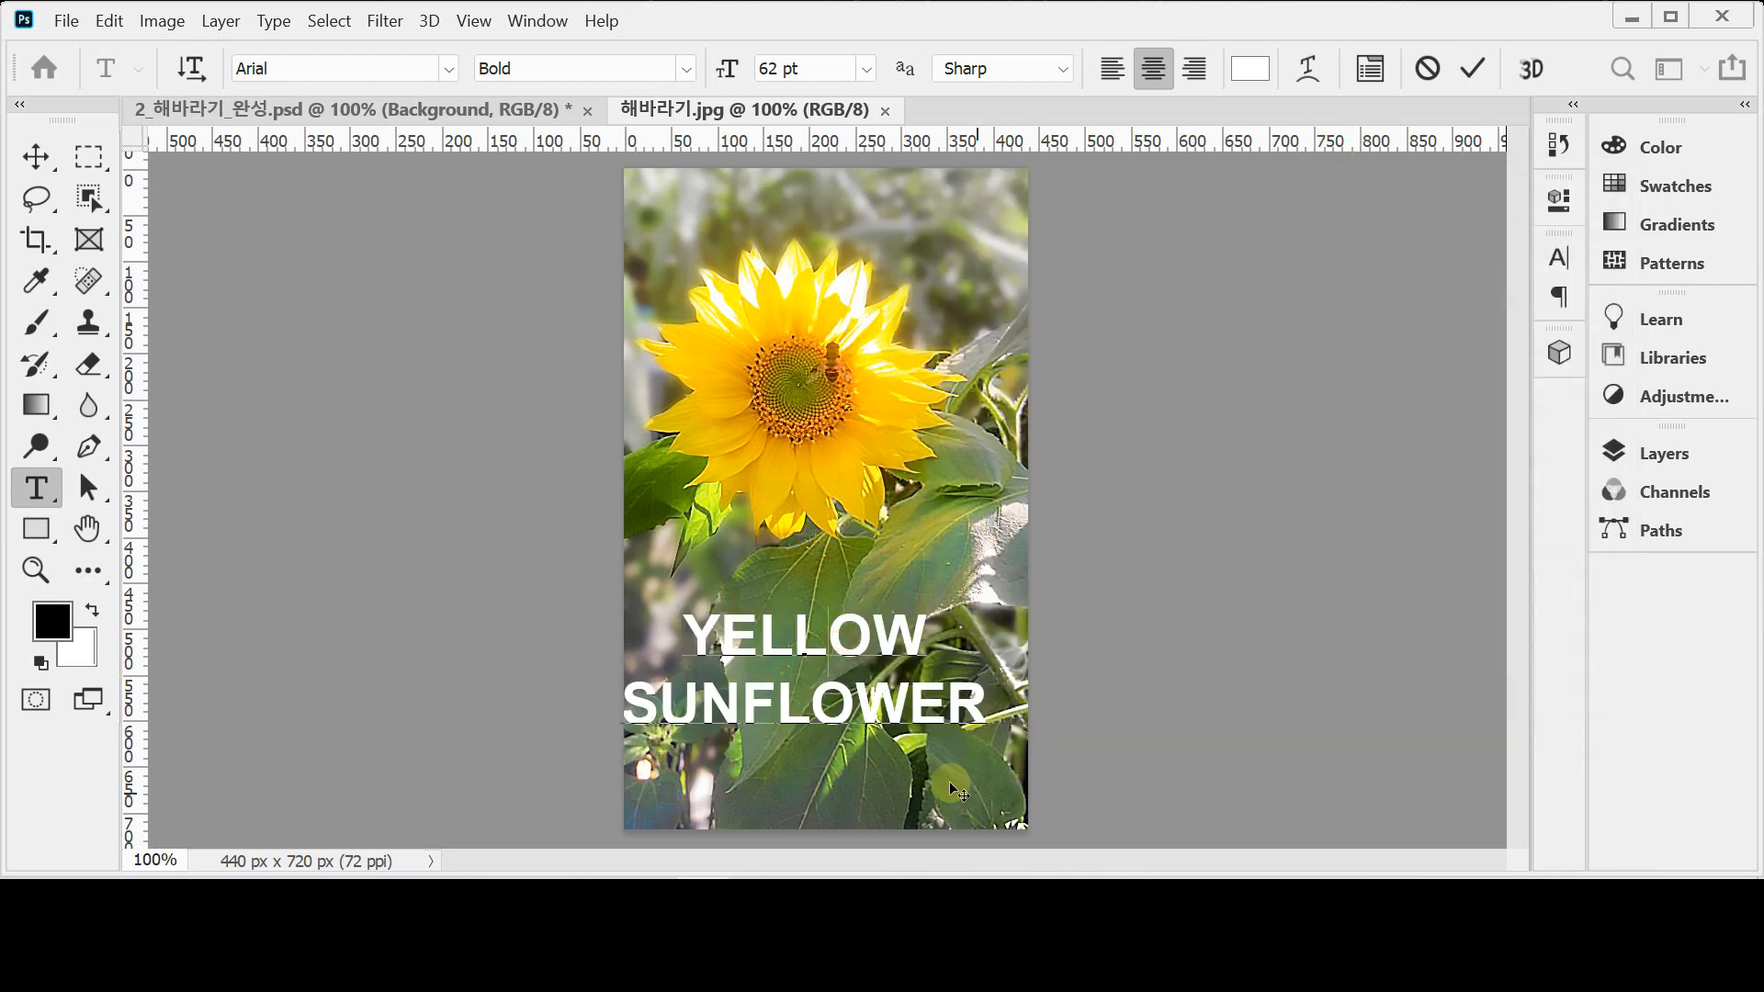
Step: Move the YELLOW SUNFLOWER text slightly right and down so it sits centred across the lower part of the image
left_click_drag(959, 770, 1008, 784)
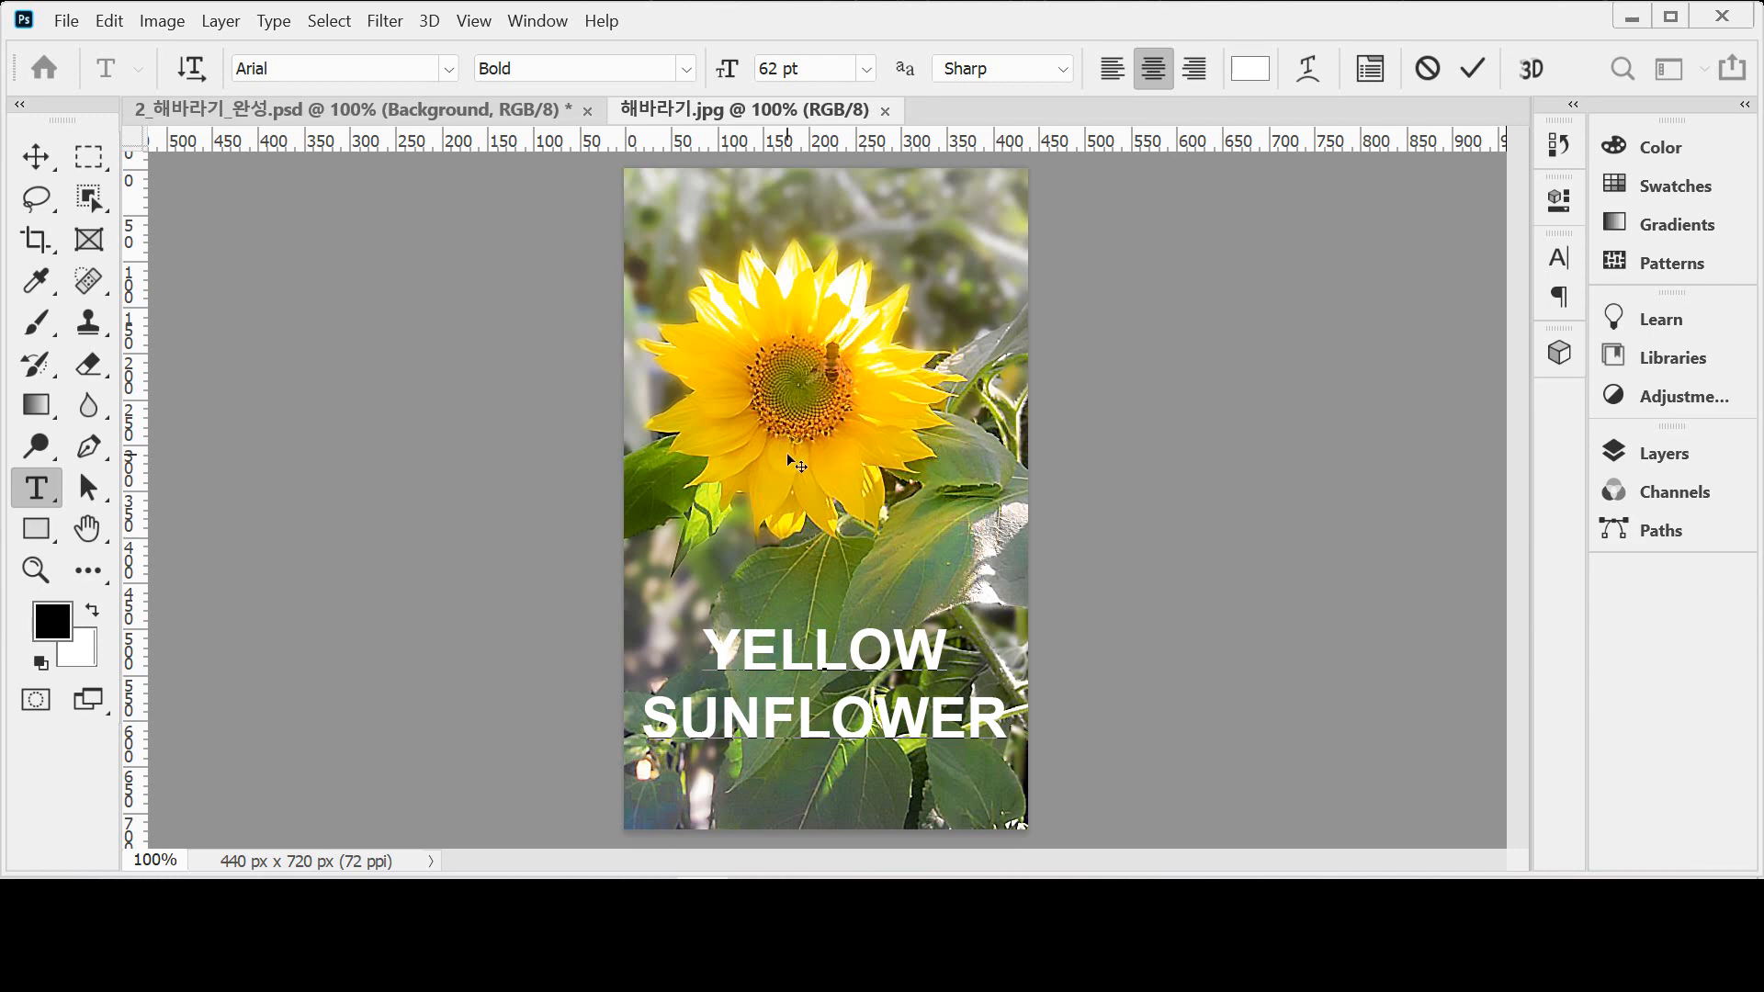
left_click_drag(962, 611, 969, 595)
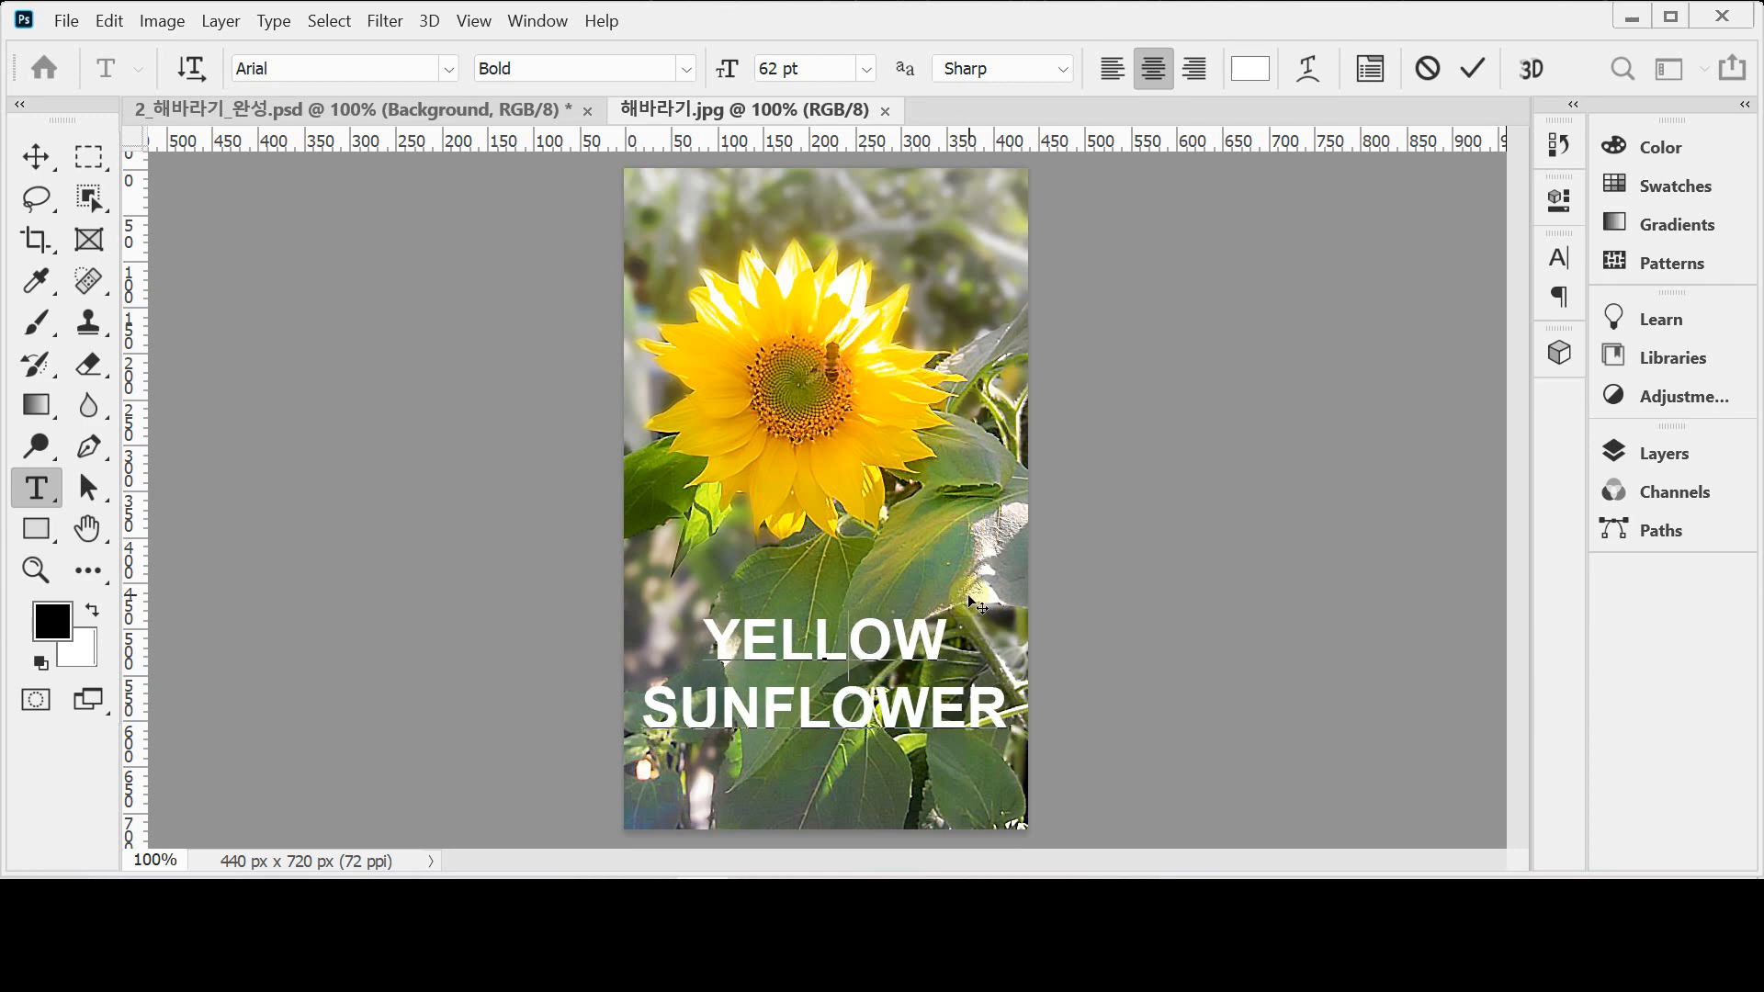
left_click(1252, 141)
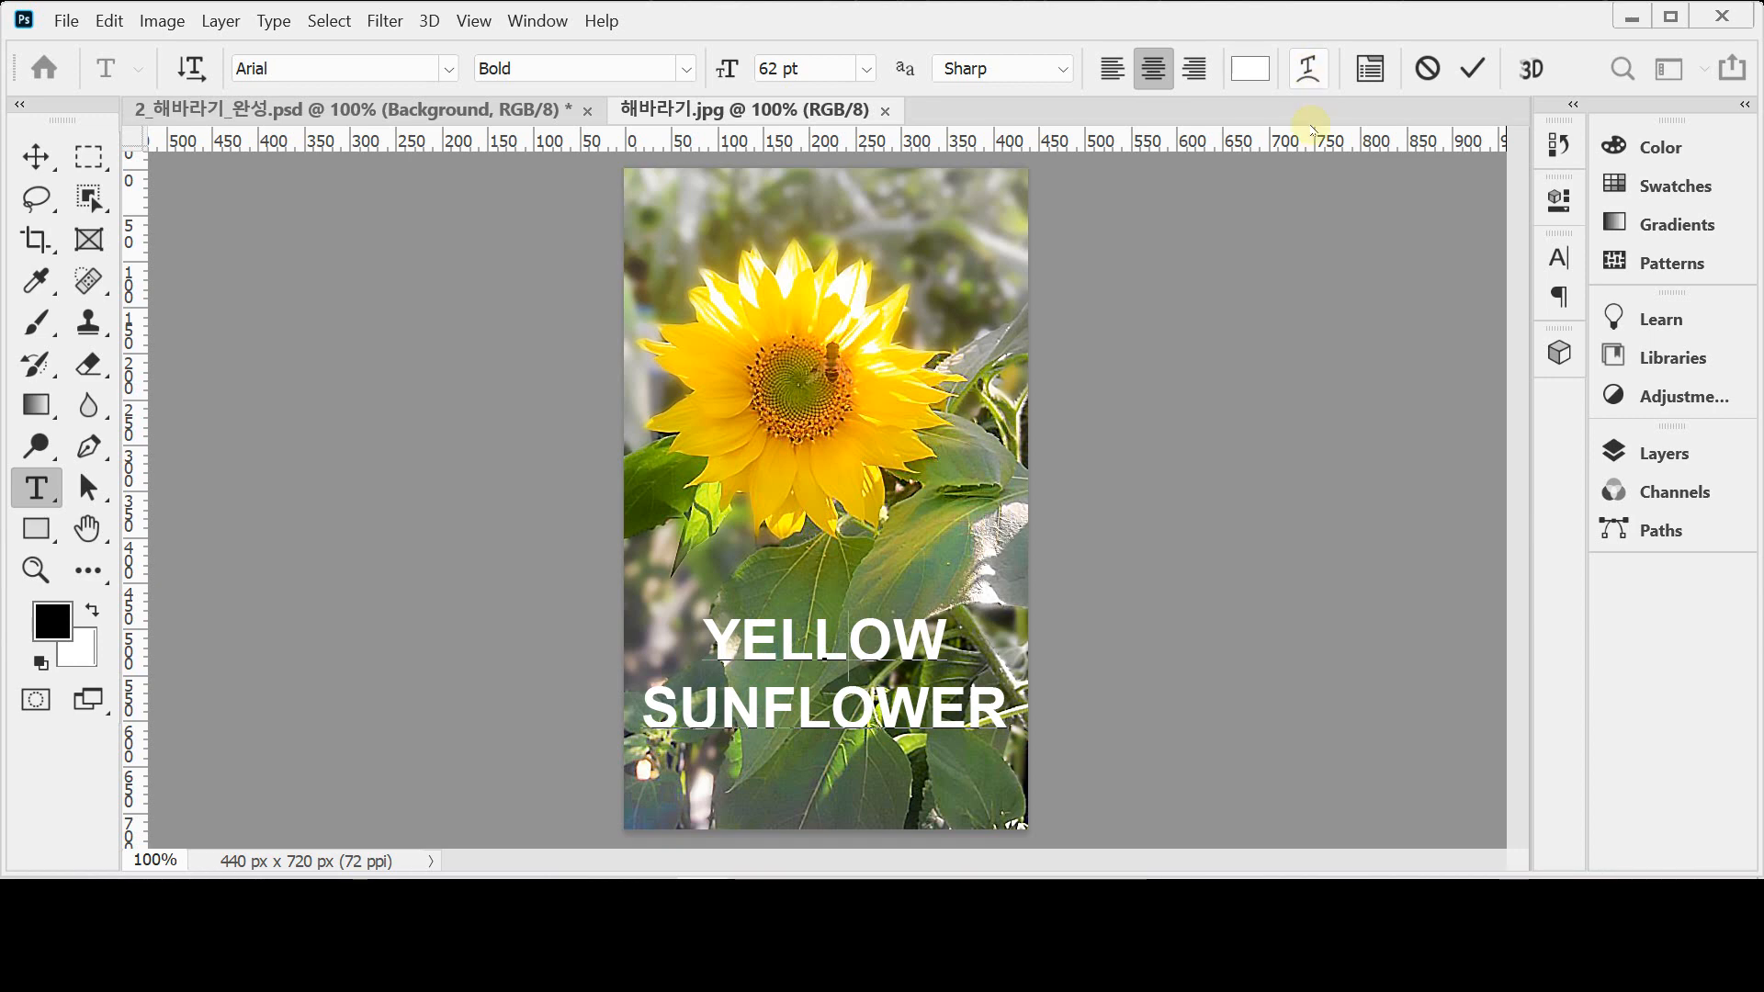
Step: Apply the Wave warp style to the YELLOW SUNFLOWER text, keeping the text visible beside the warp settings
left_click(1307, 77)
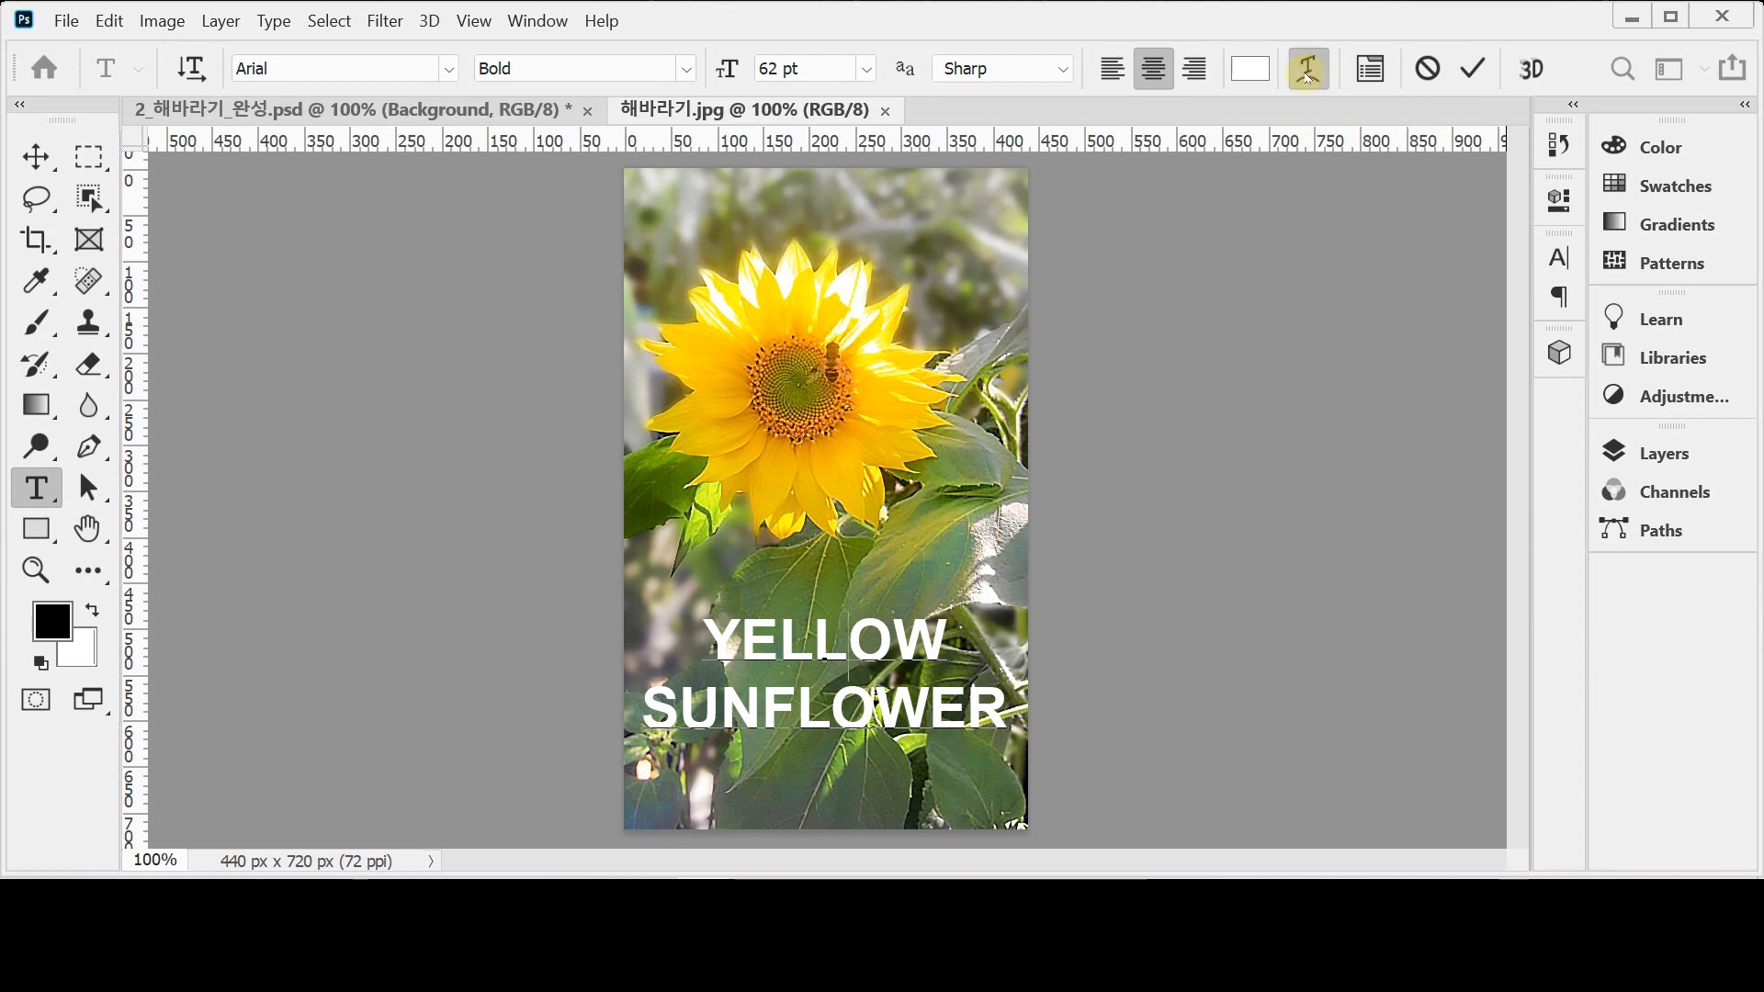
left_click_drag(819, 181, 1210, 210)
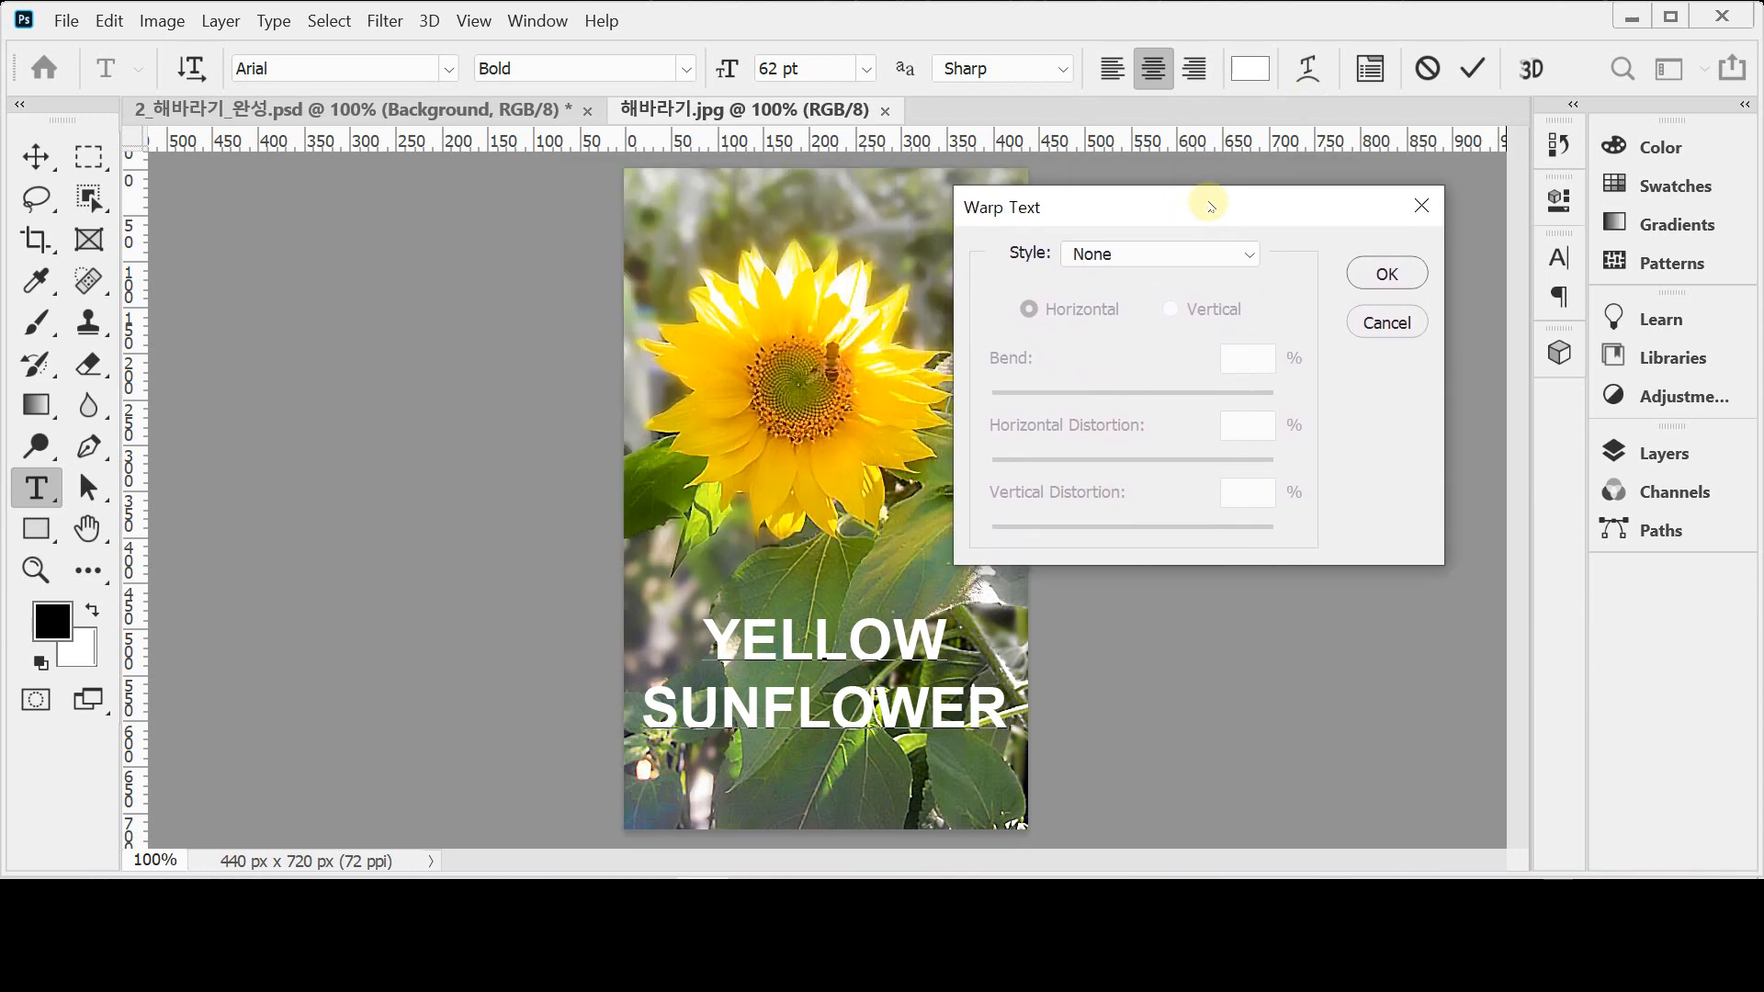
left_click(1254, 256)
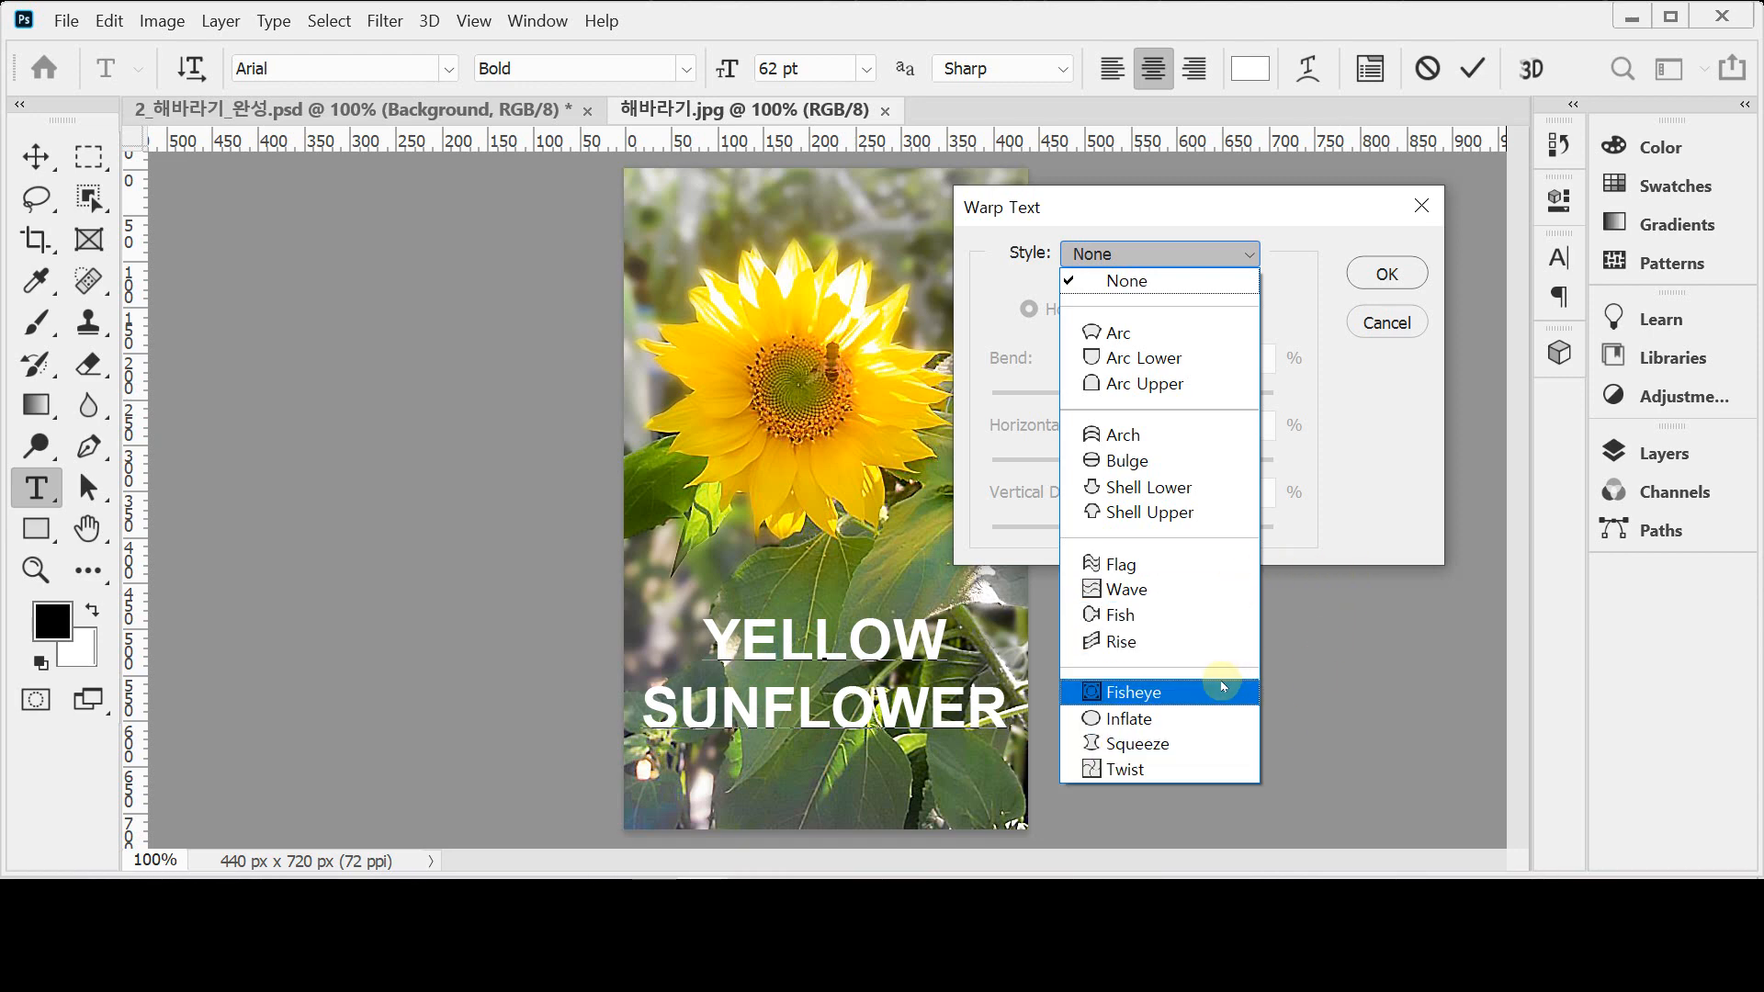
left_click(1199, 595)
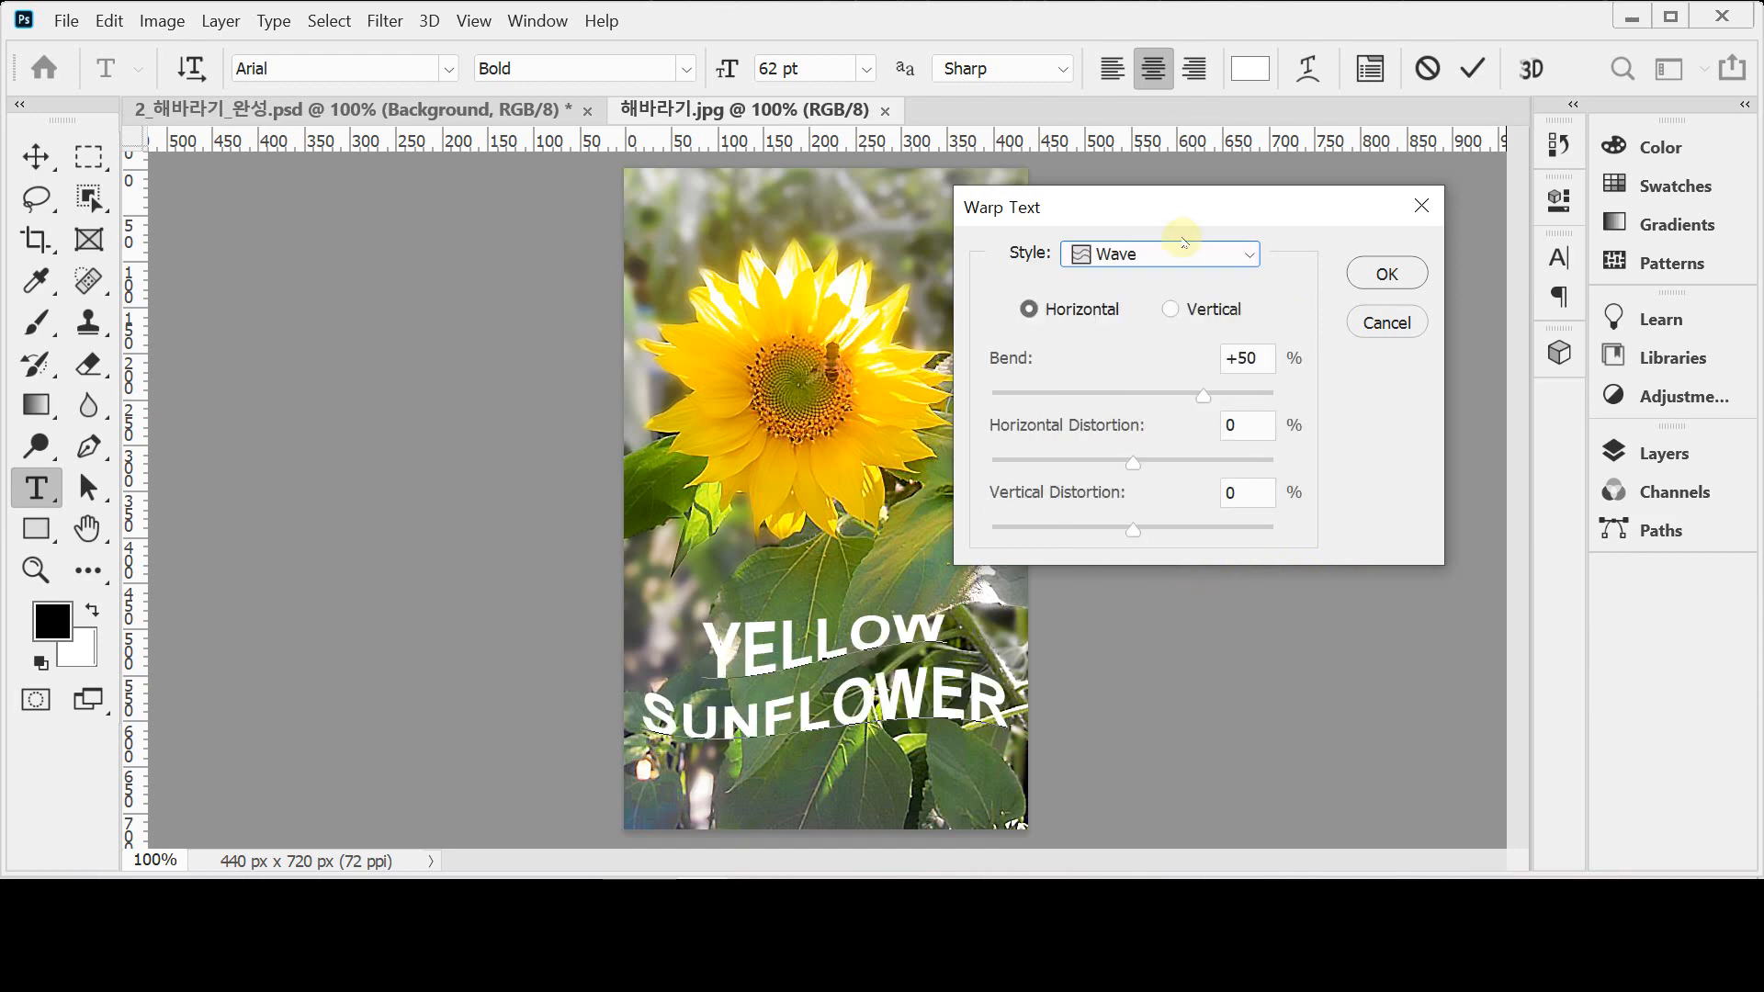
mouse_move(1174, 219)
left_mouse_down()
mouse_move(1230, 216)
mouse_move(1182, 218)
left_mouse_up()
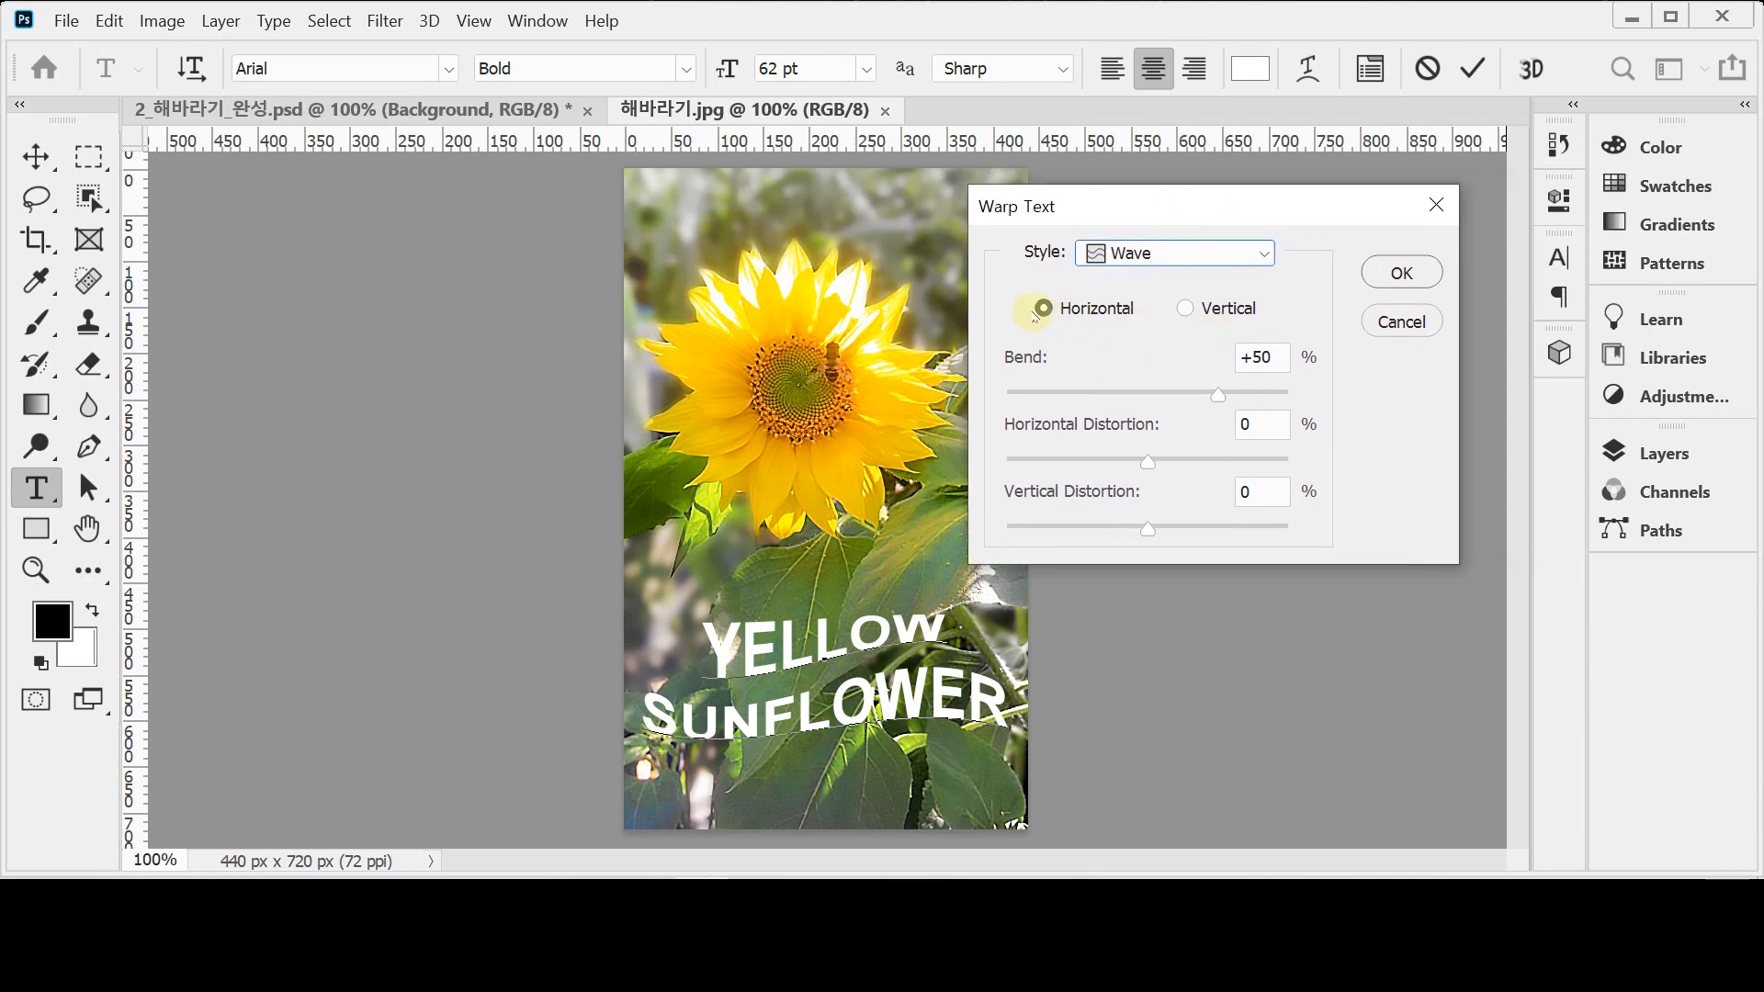
Step: Try the Vertical orientation for the text's wave warp and return it to Horizontal
left_click(1209, 310)
left_click(1067, 309)
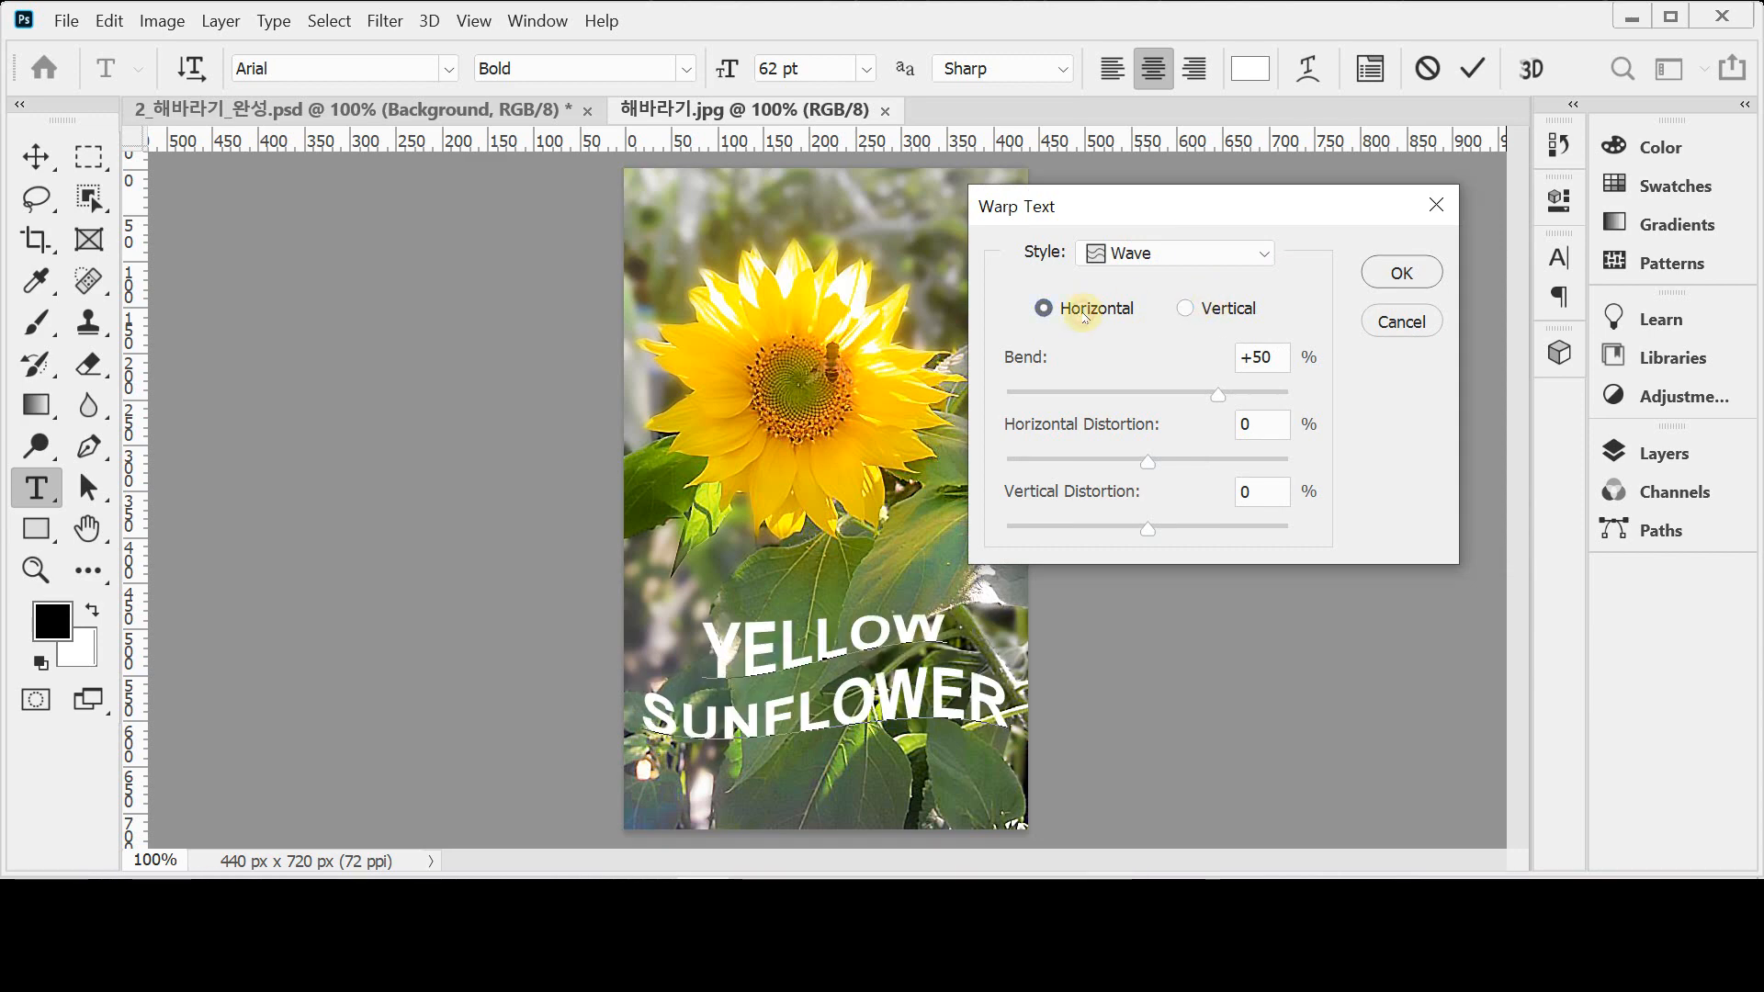
left_click(1209, 309)
left_click(1063, 310)
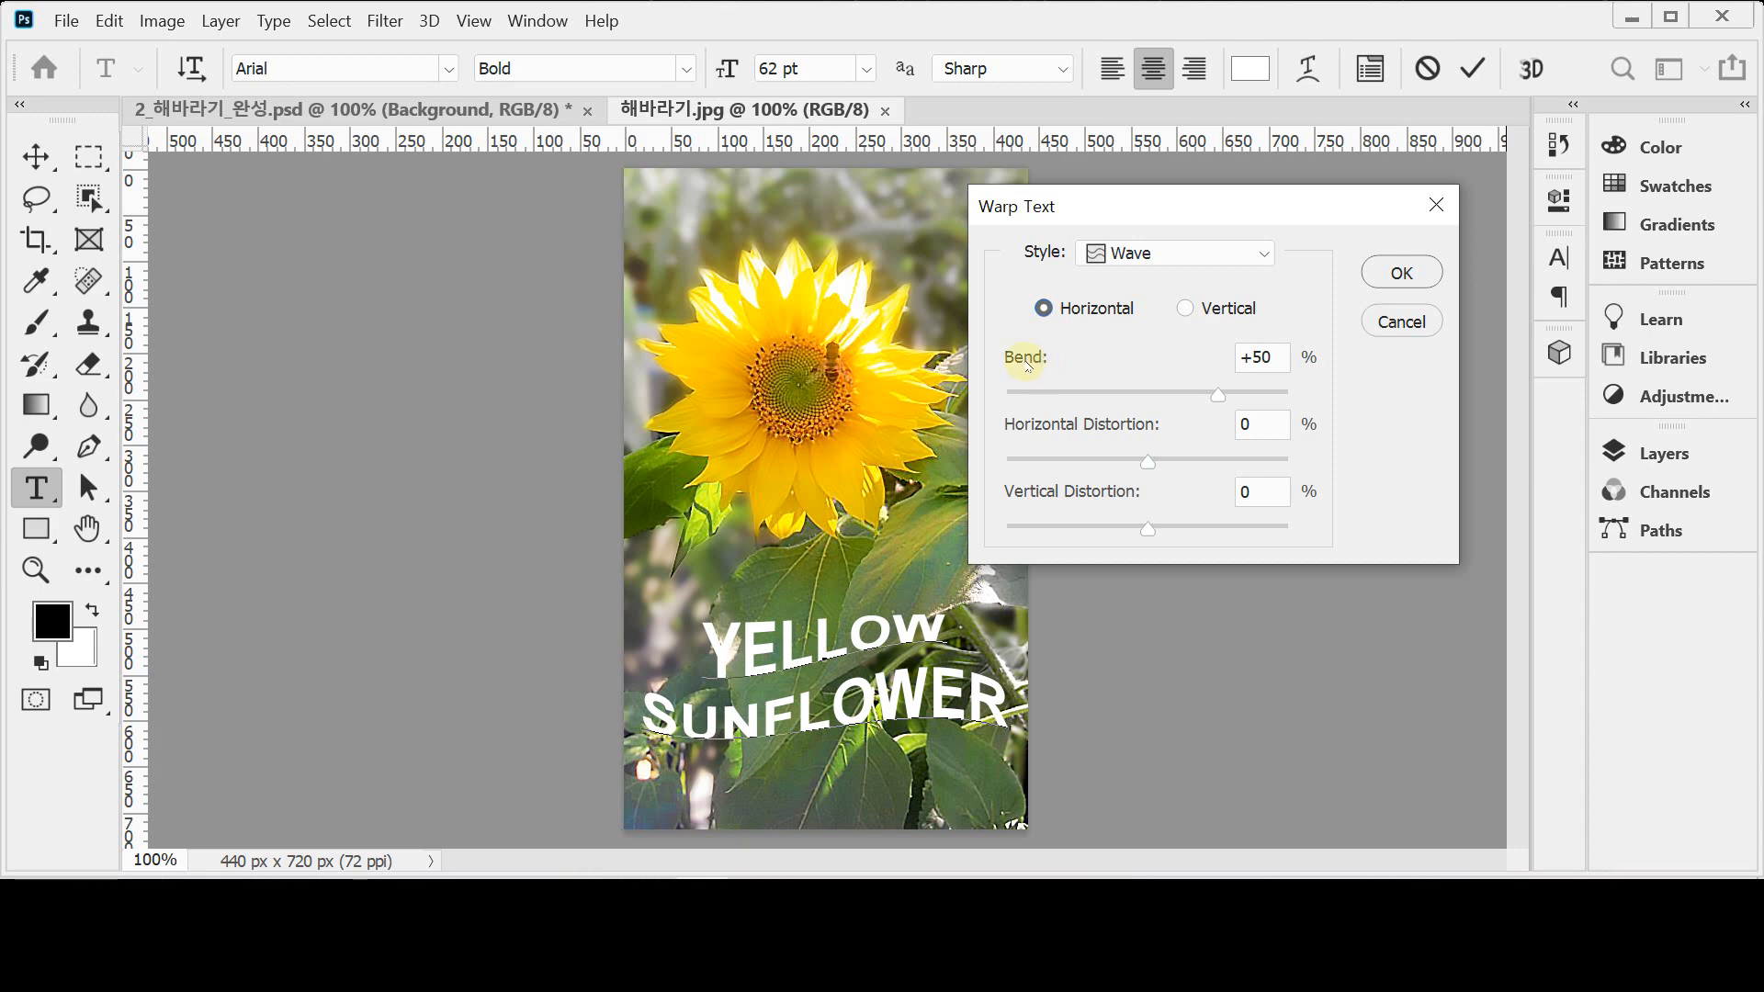
Step: Try a wave warp with bend +38%, horizontal distortion +4% and vertical distortion +2%
mouse_move(1218, 395)
left_mouse_down()
mouse_move(1275, 398)
mouse_move(1007, 394)
mouse_move(1213, 404)
left_mouse_up()
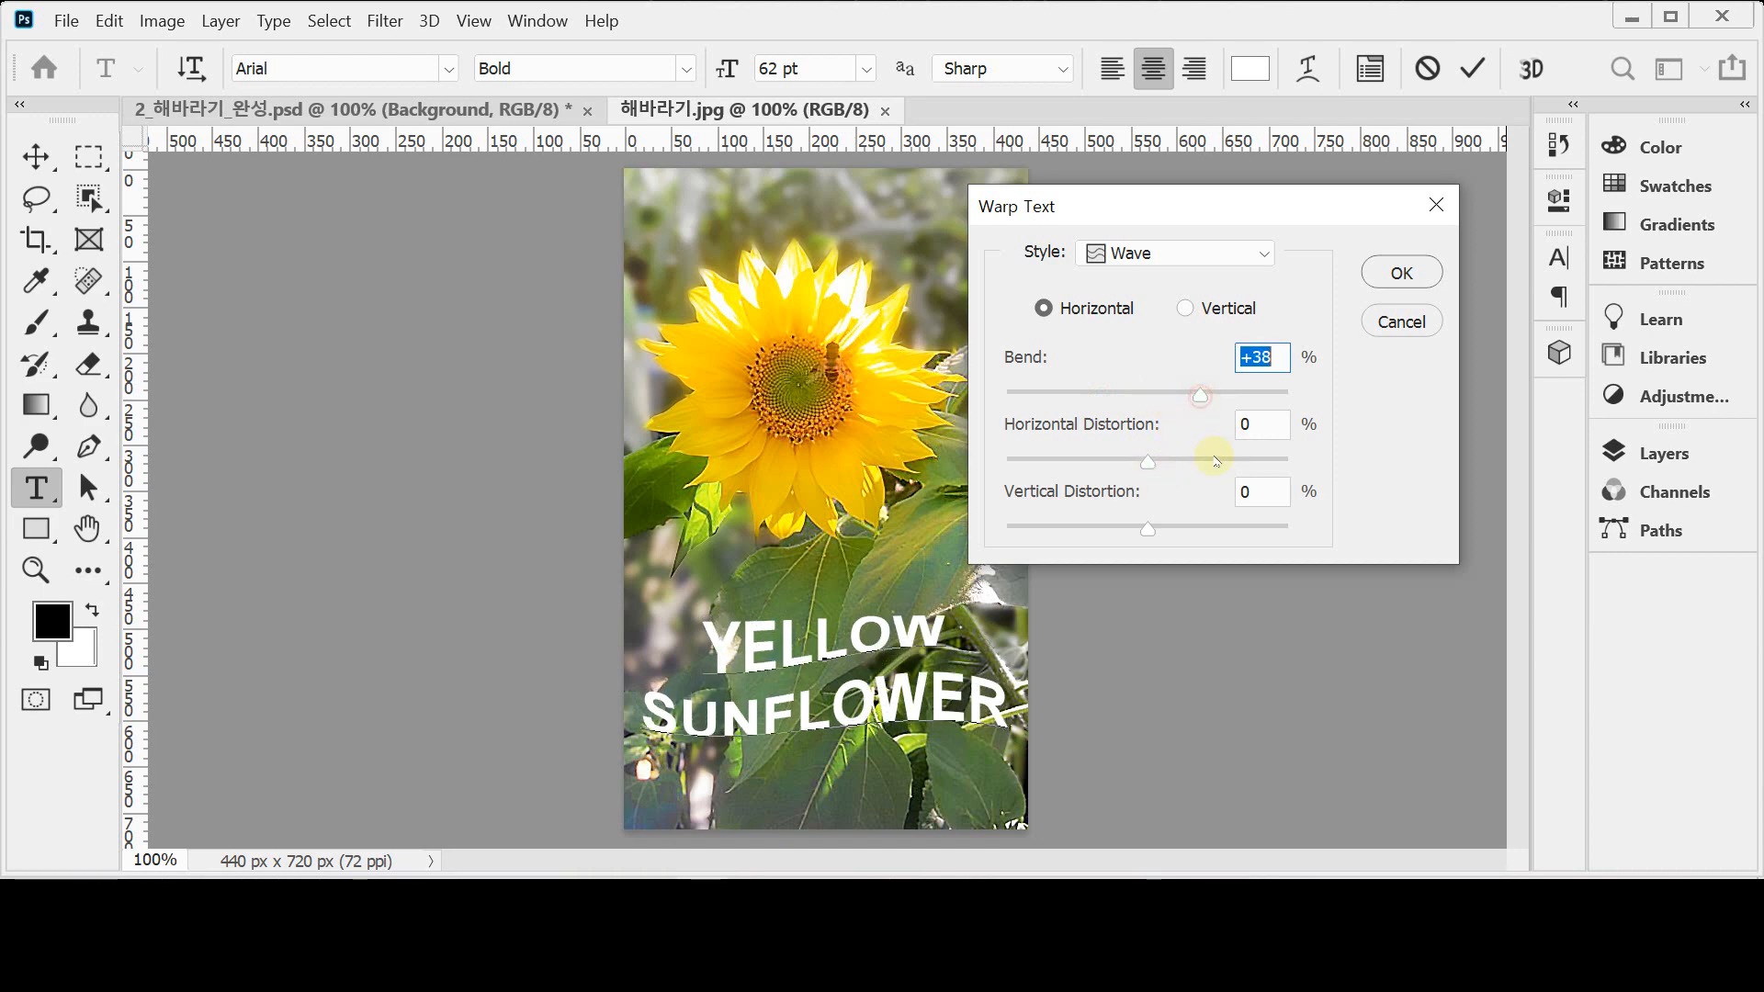
mouse_move(1166, 467)
left_mouse_down()
mouse_move(1185, 467)
mouse_move(1156, 462)
left_mouse_up()
mouse_move(1134, 532)
left_mouse_down()
mouse_move(1066, 532)
mouse_move(1148, 529)
left_mouse_up()
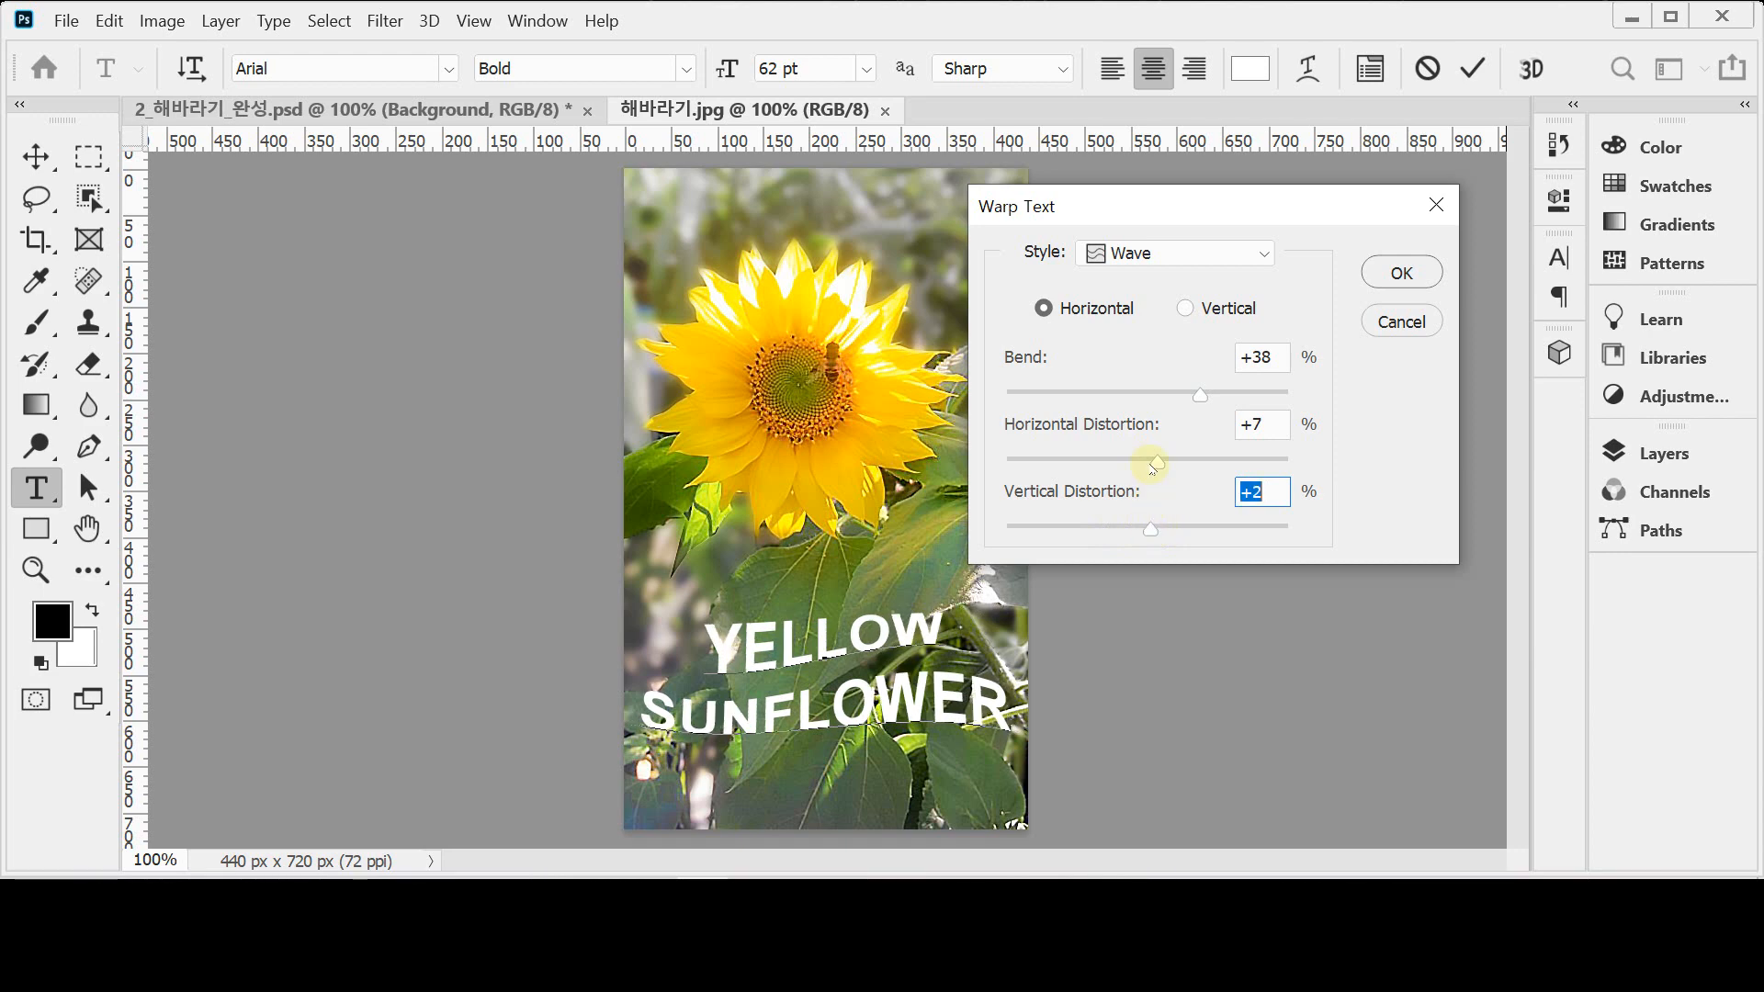
left_click_drag(1155, 462, 1152, 461)
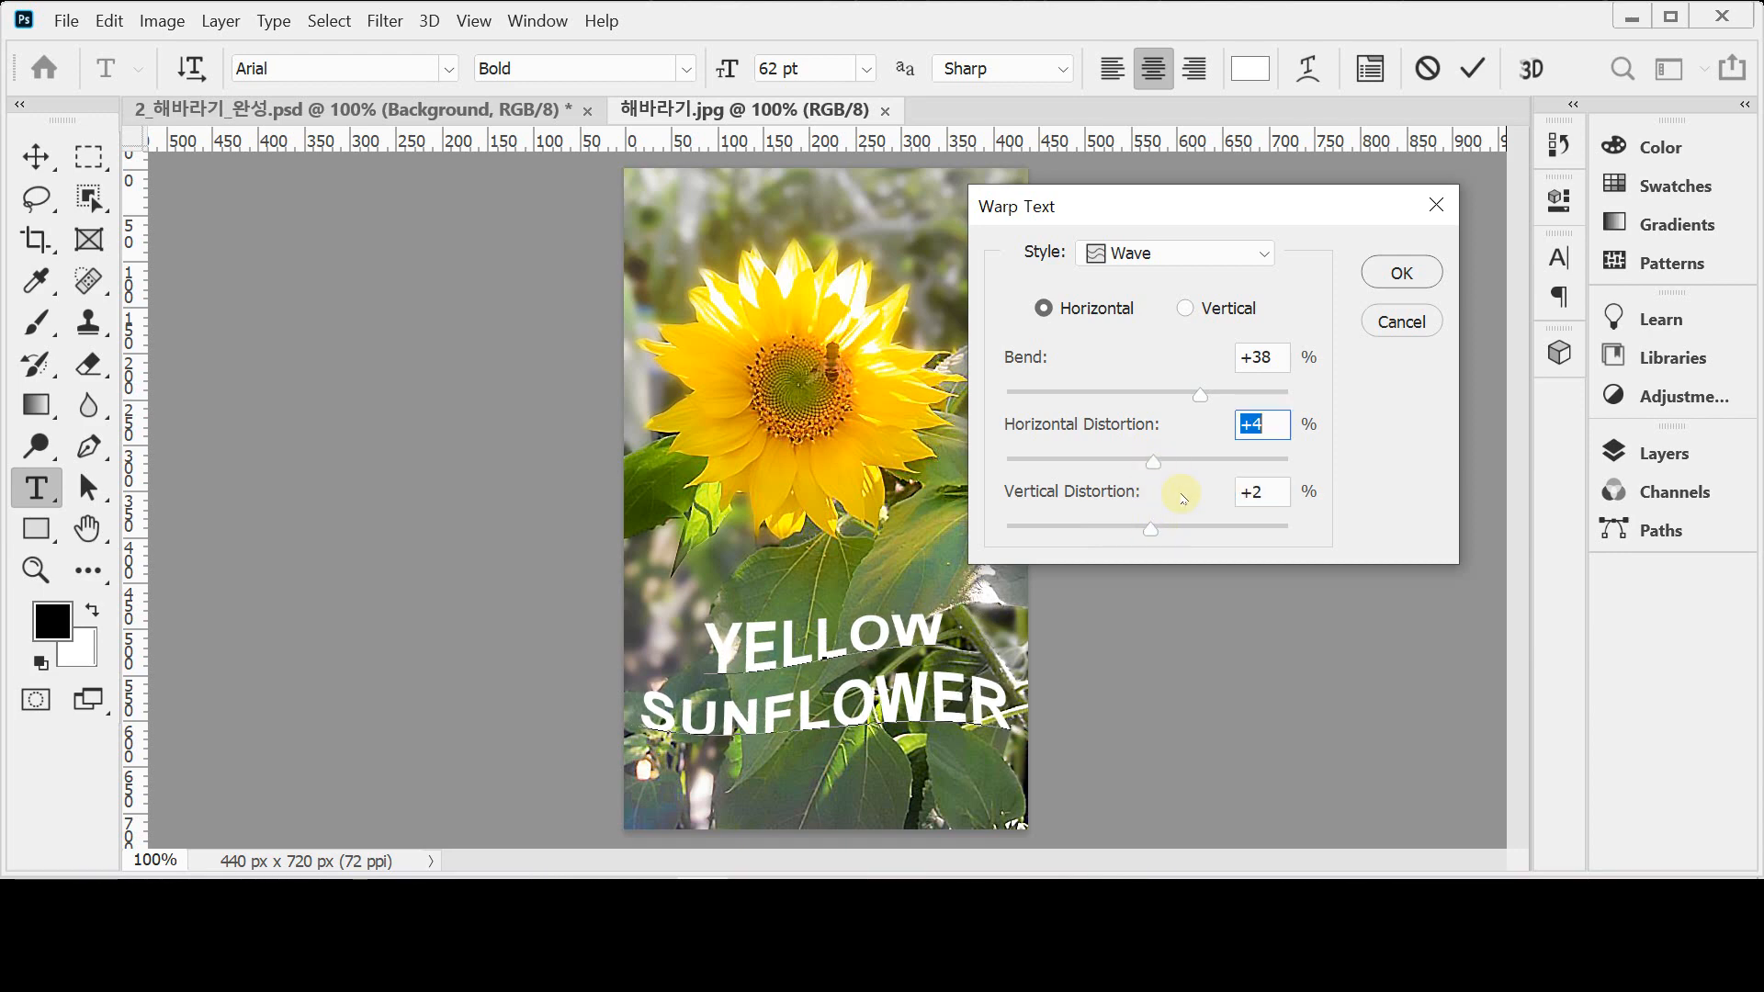
left_click(1151, 531)
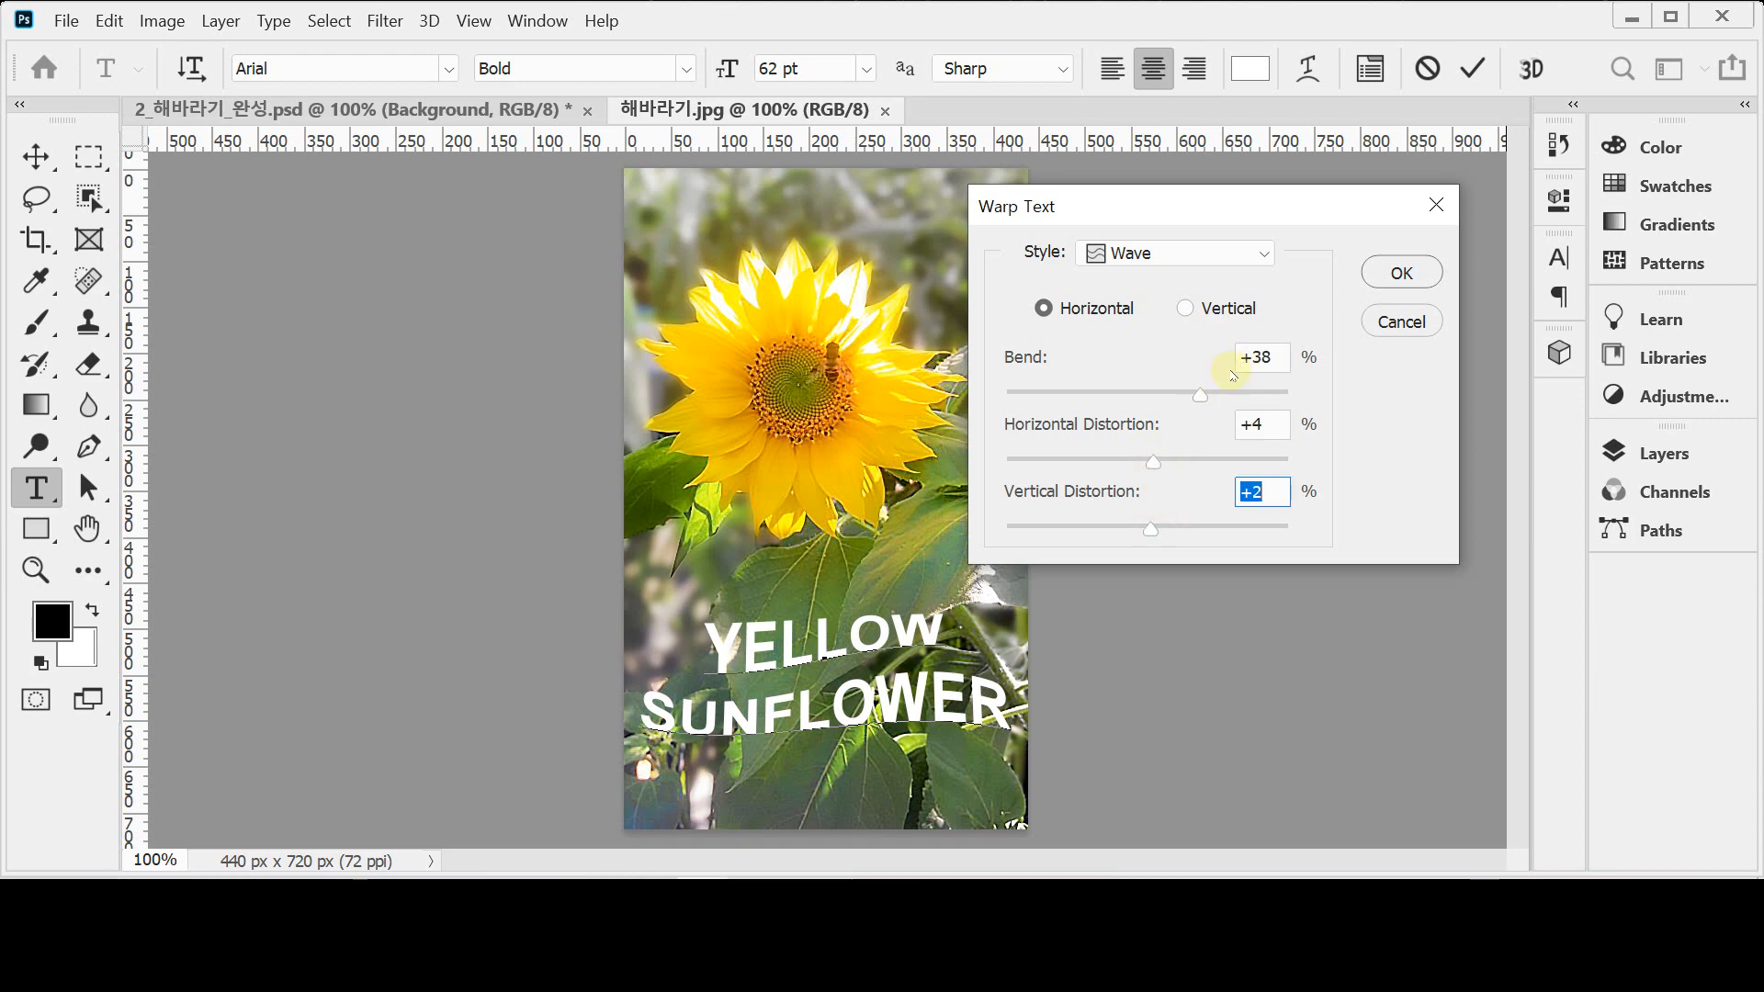
Step: Set the wave warp's bend to 50% and both horizontal and vertical distortion to 0%, and accept the warp
left_click(1263, 357)
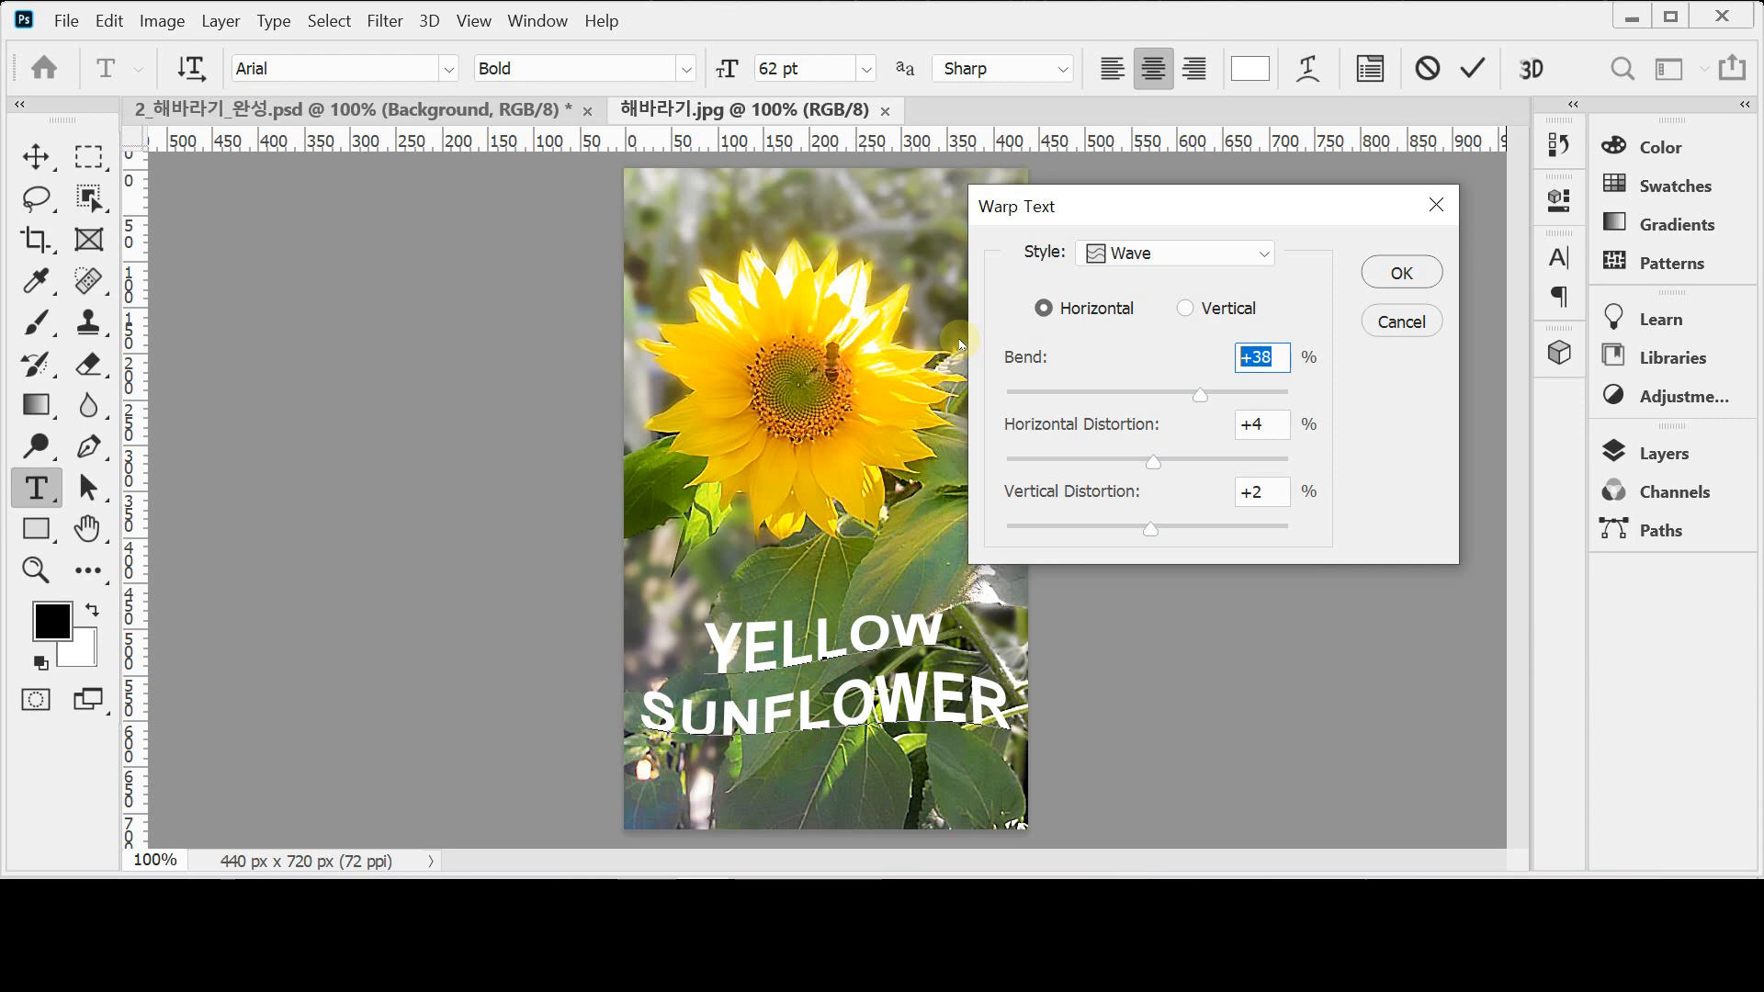
type("50")
key("Tab")
type("0")
key("Tab")
type("0")
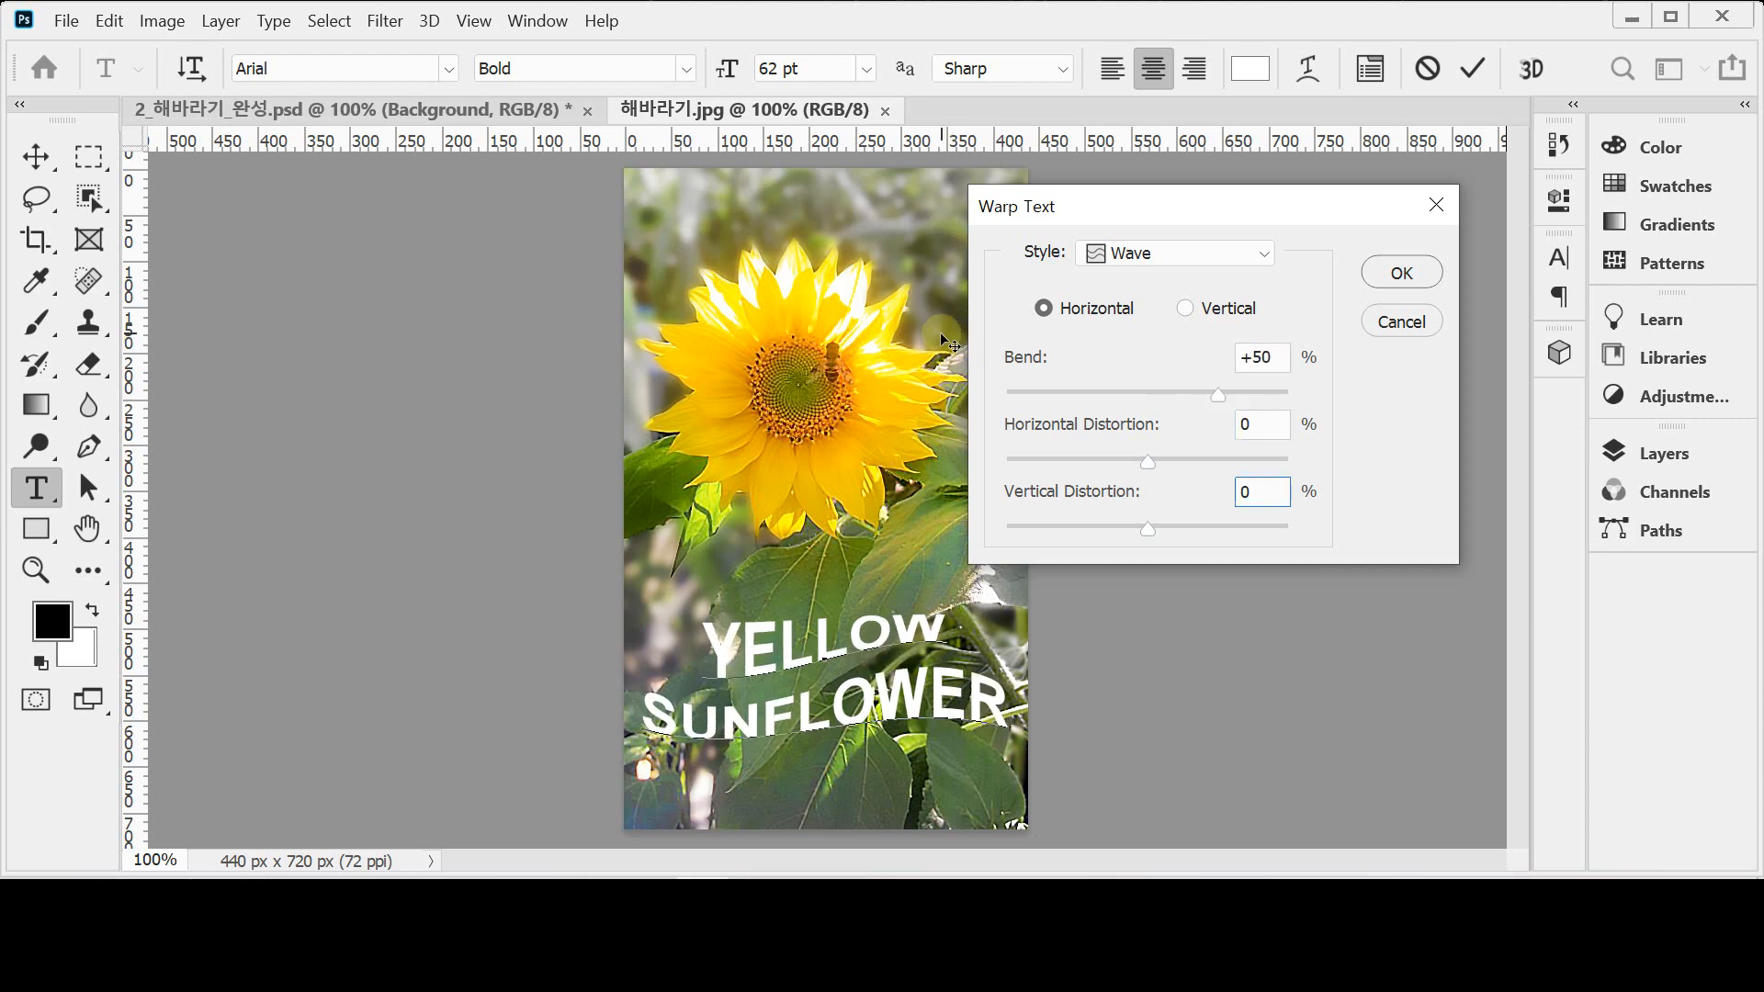
key("Tab")
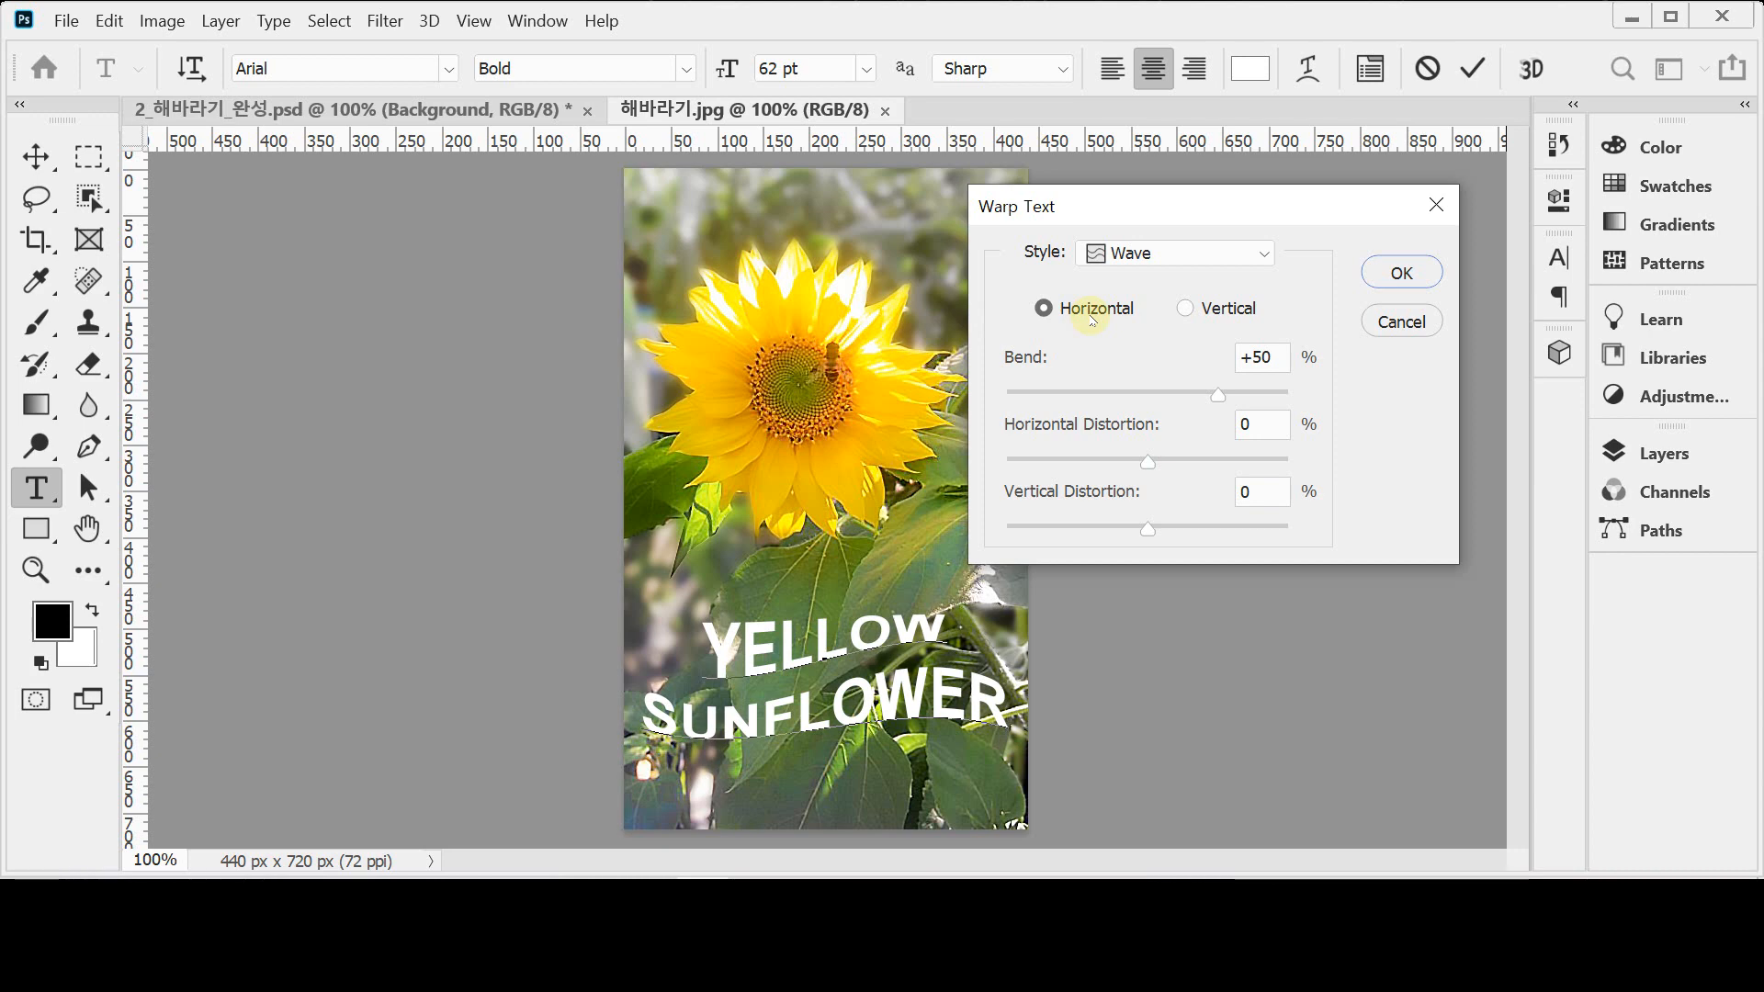
left_click(1402, 273)
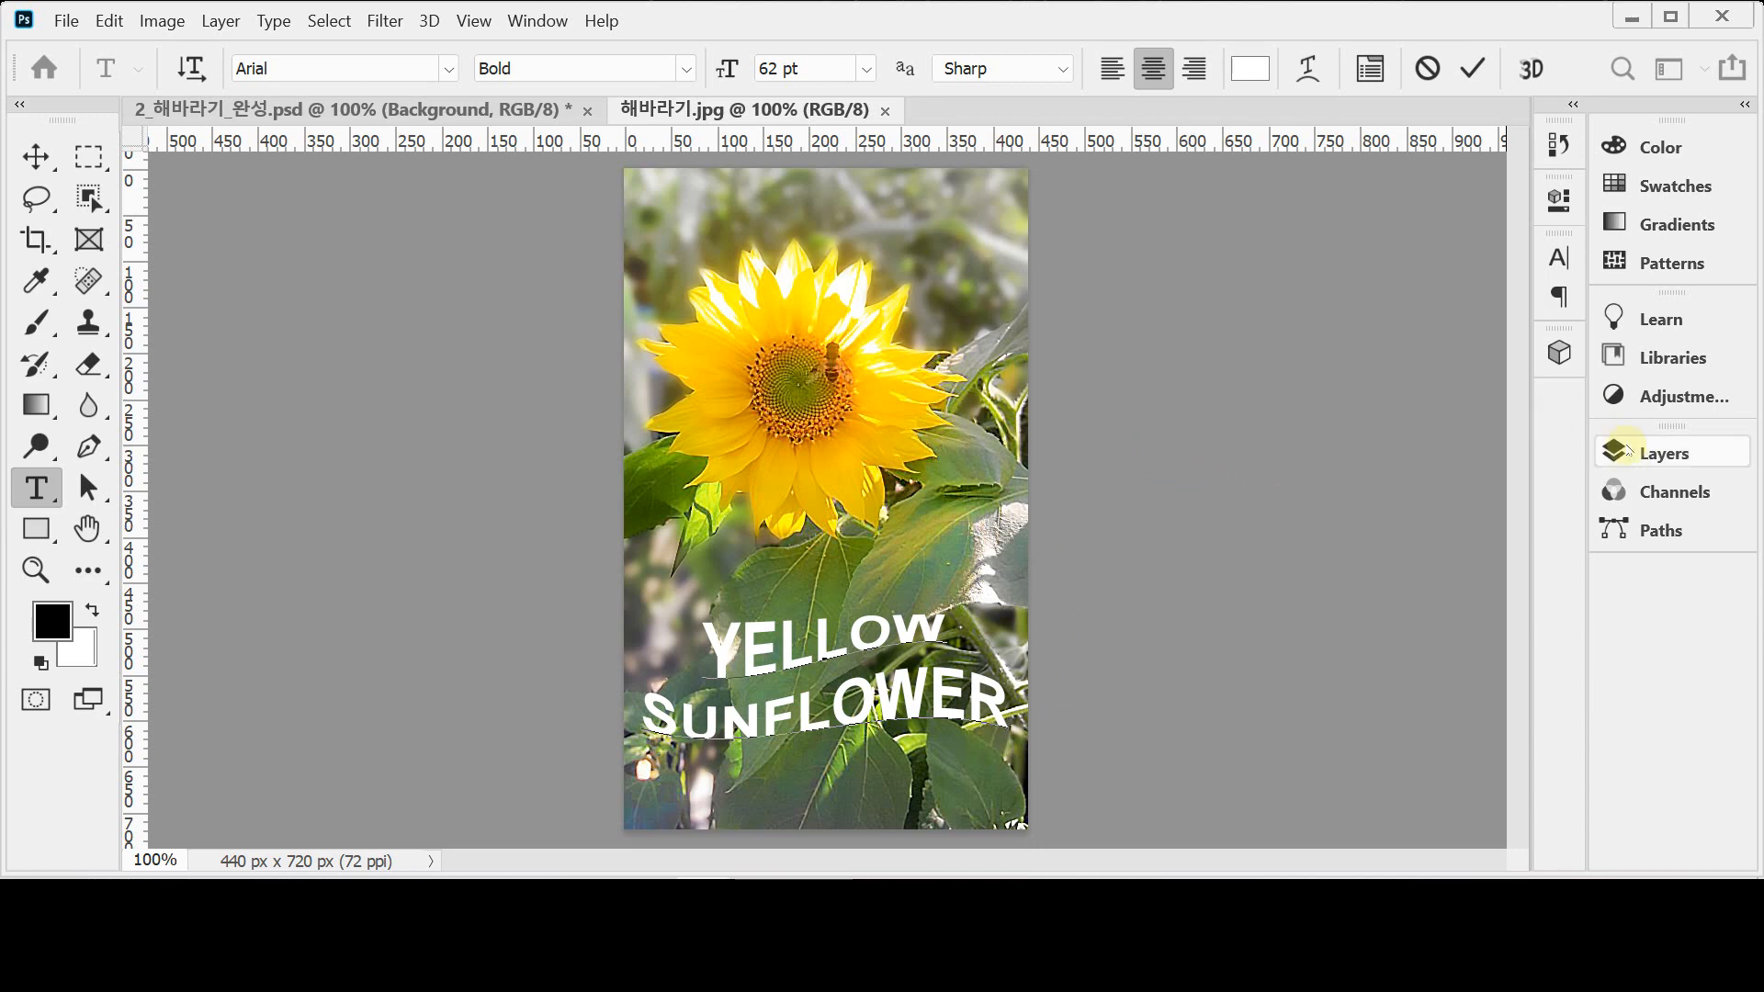
Step: Commit the title text and add a Stroke layer style with a size of 4 px to its layer
left_click(1663, 455)
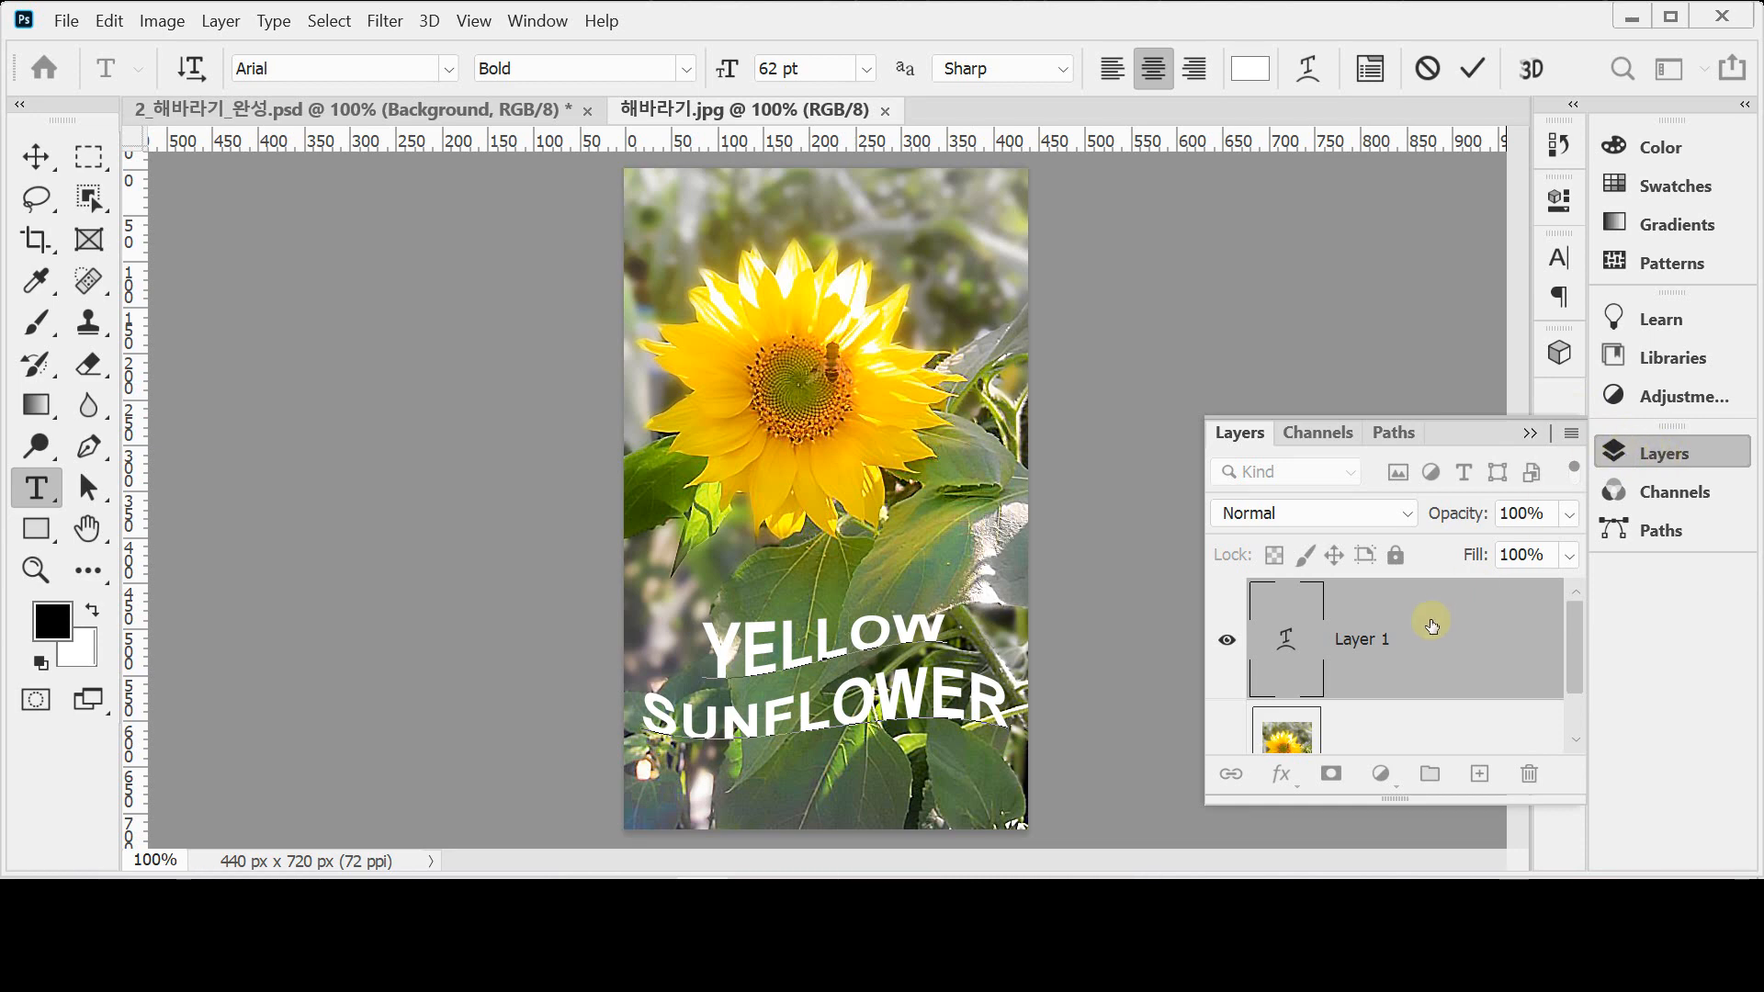
mouse_move(1575, 650)
left_mouse_down()
mouse_move(1571, 708)
mouse_move(1575, 650)
left_mouse_up()
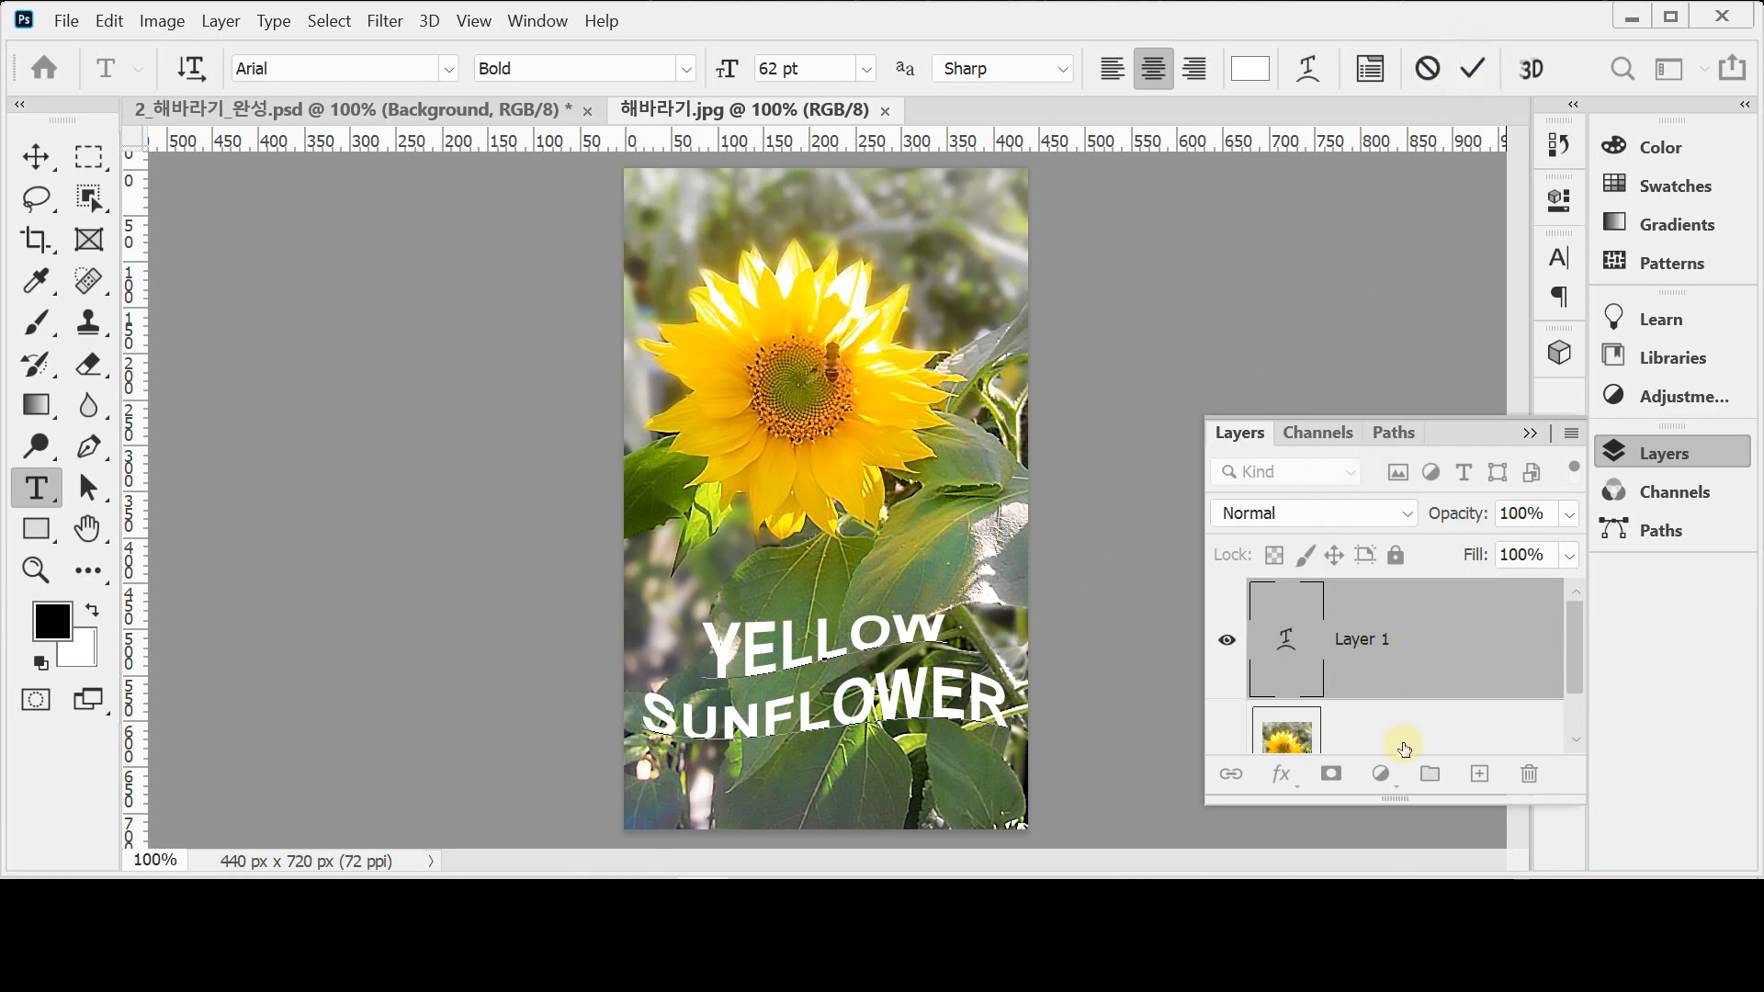
left_click(1279, 776)
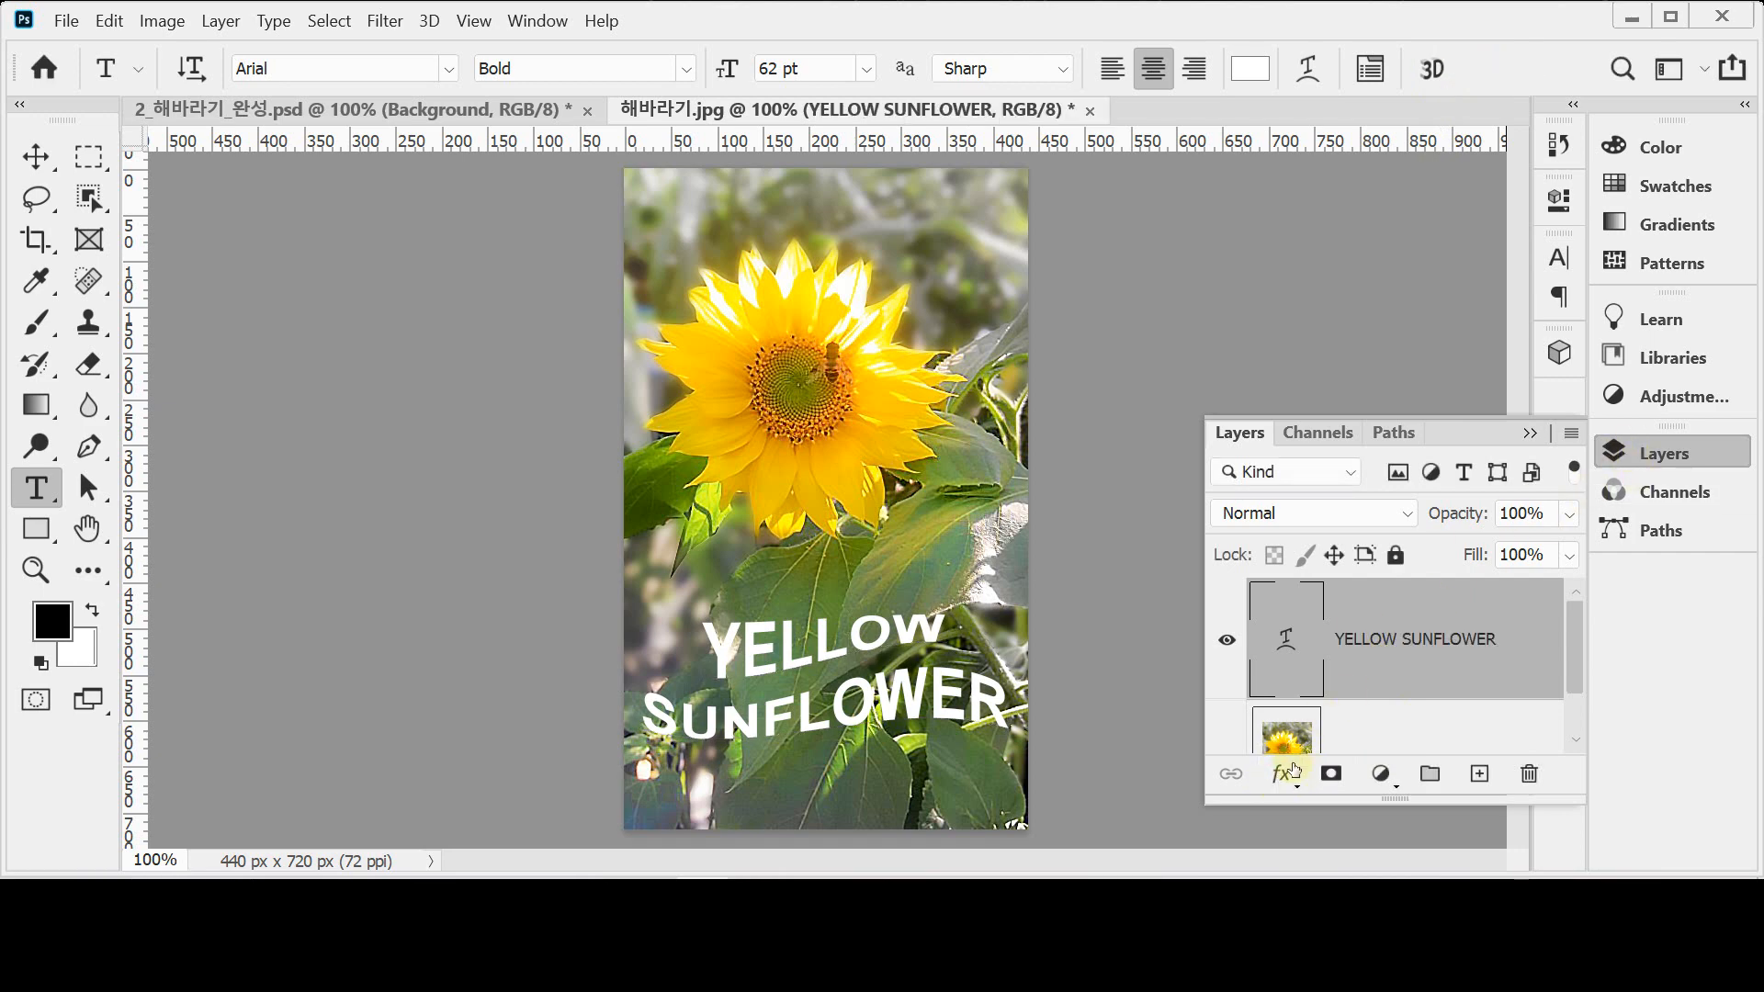
left_click(1284, 781)
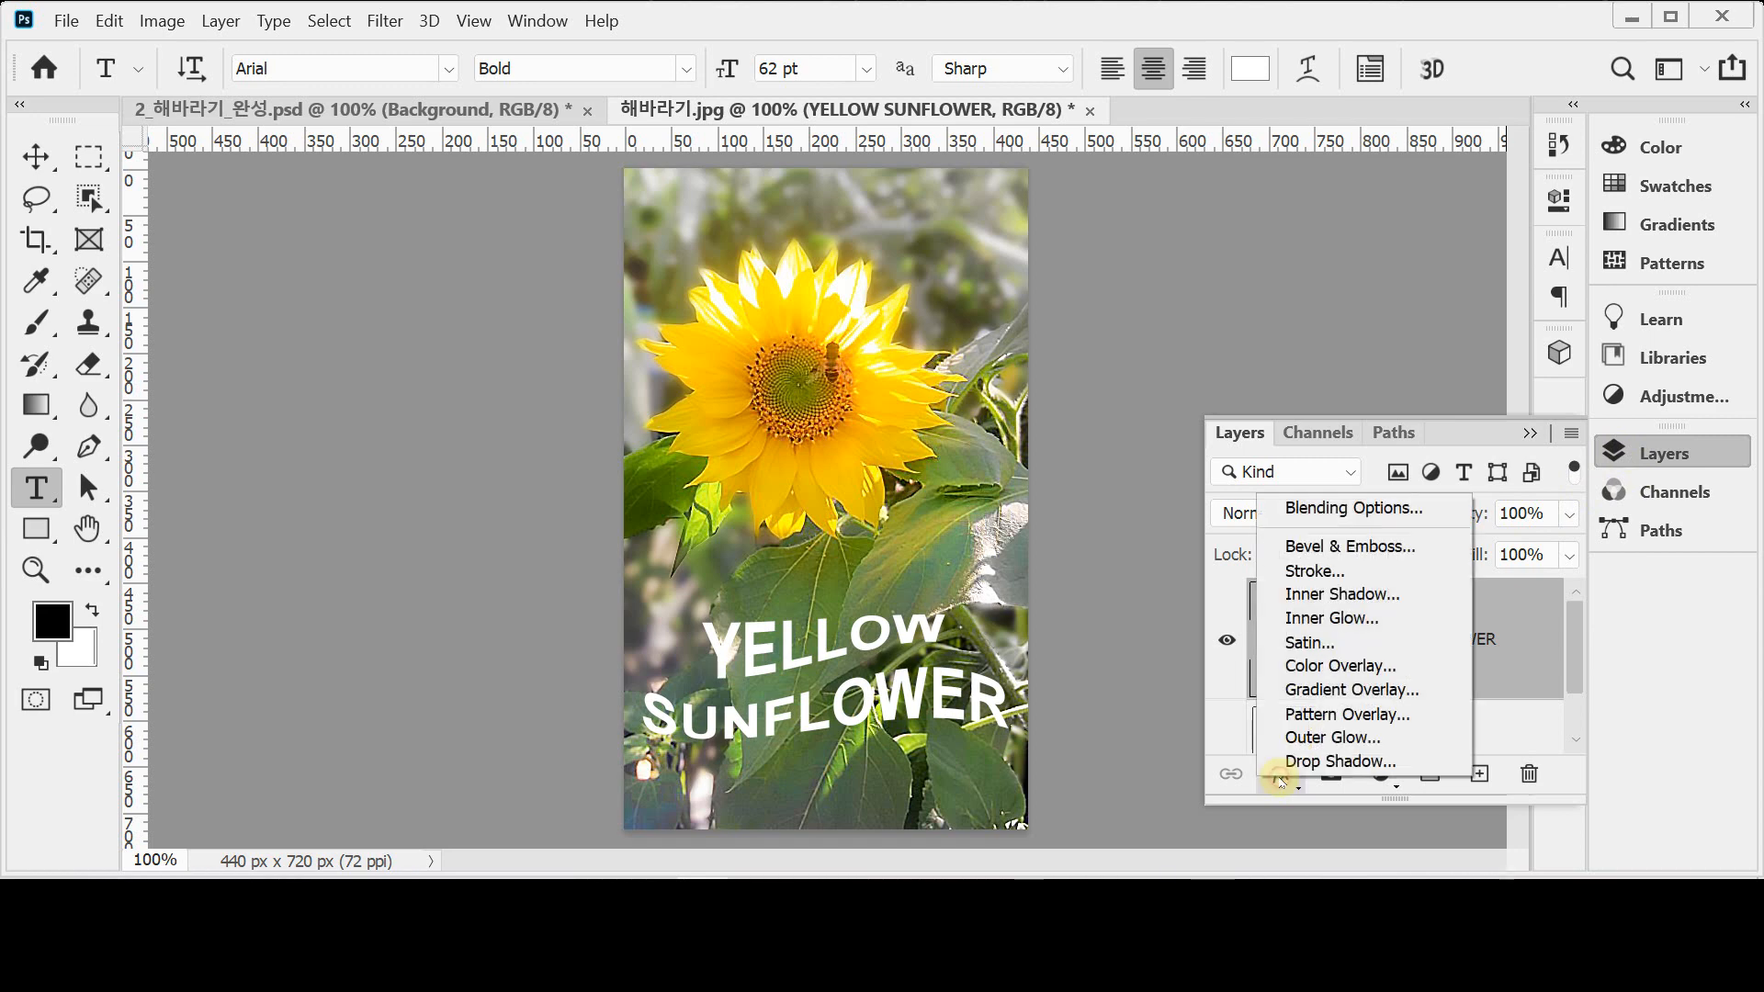
left_click(1451, 572)
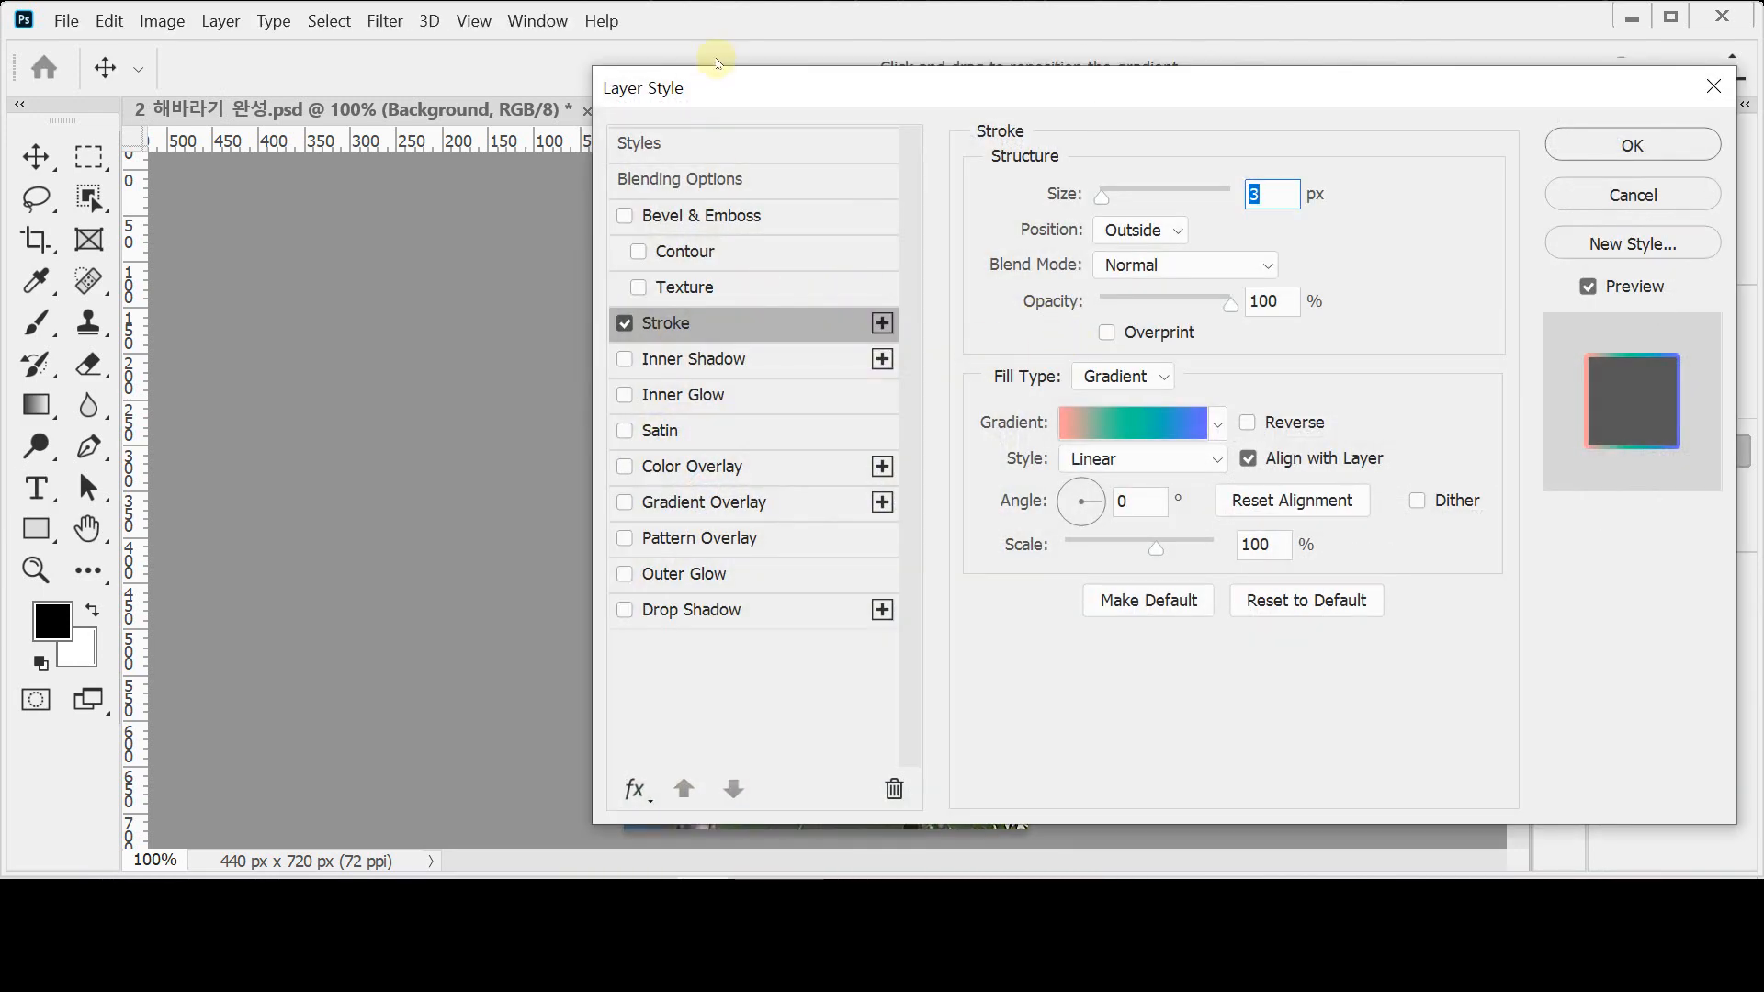
left_click_drag(709, 86, 1038, 88)
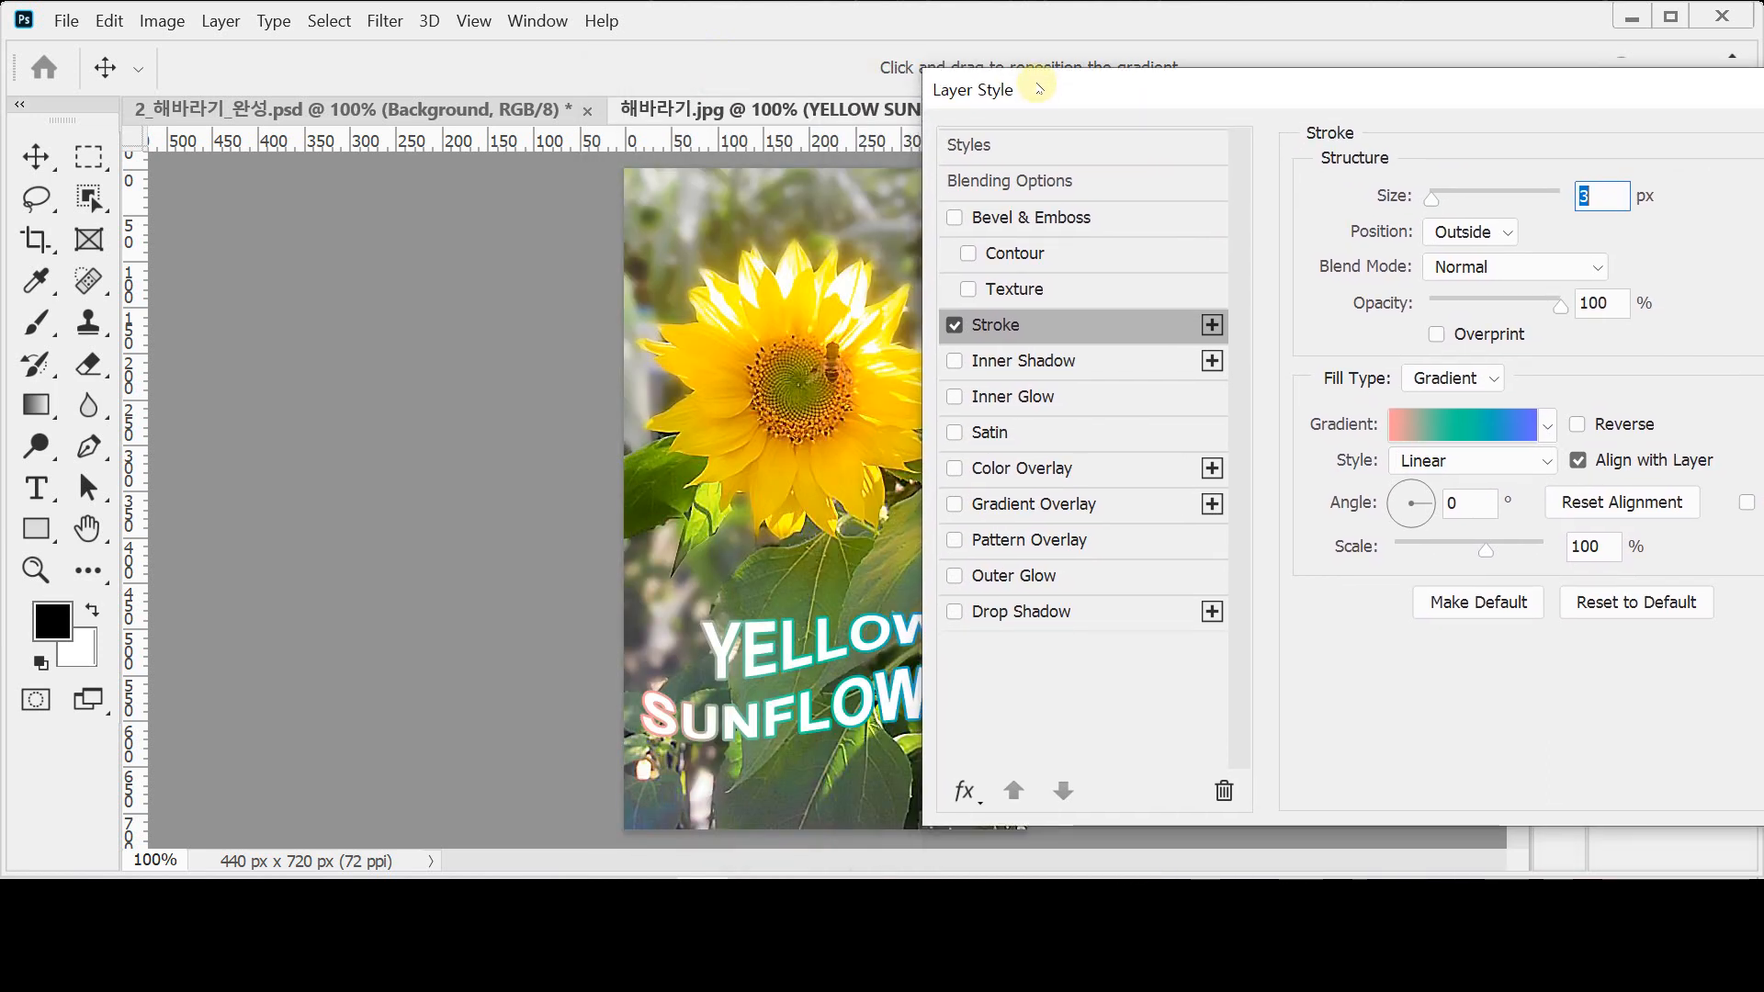
left_click_drag(1038, 88, 980, 89)
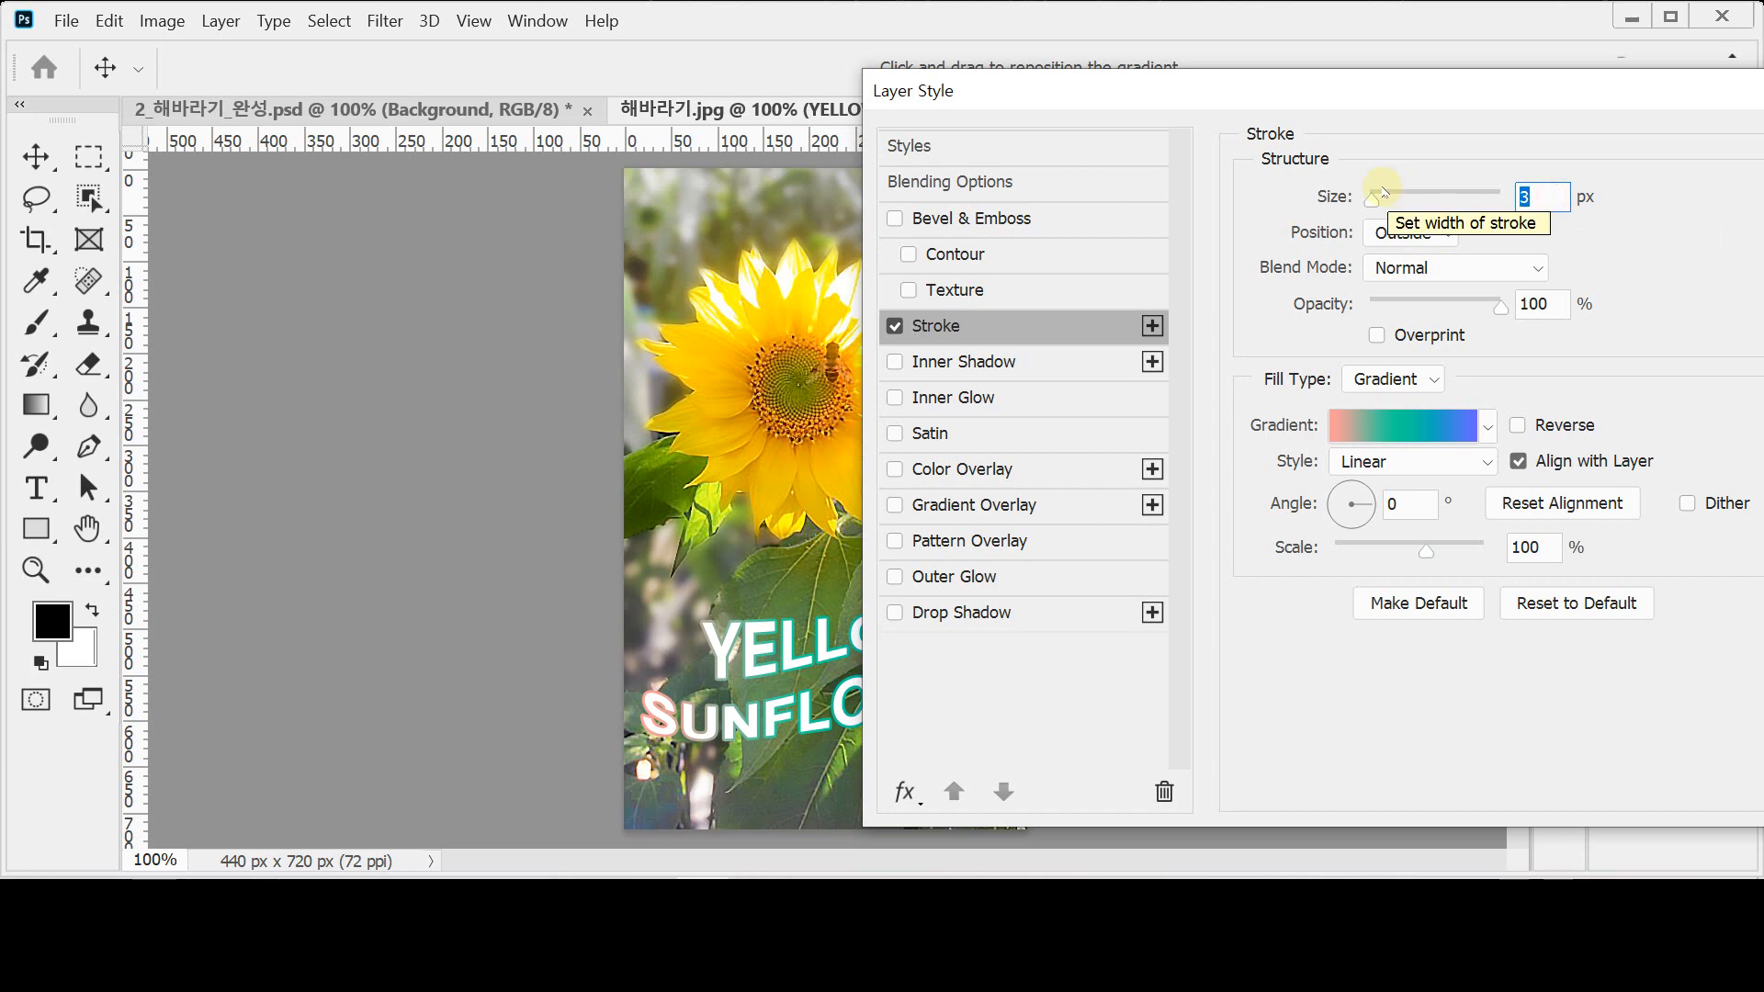
key("Up")
key("Tab")
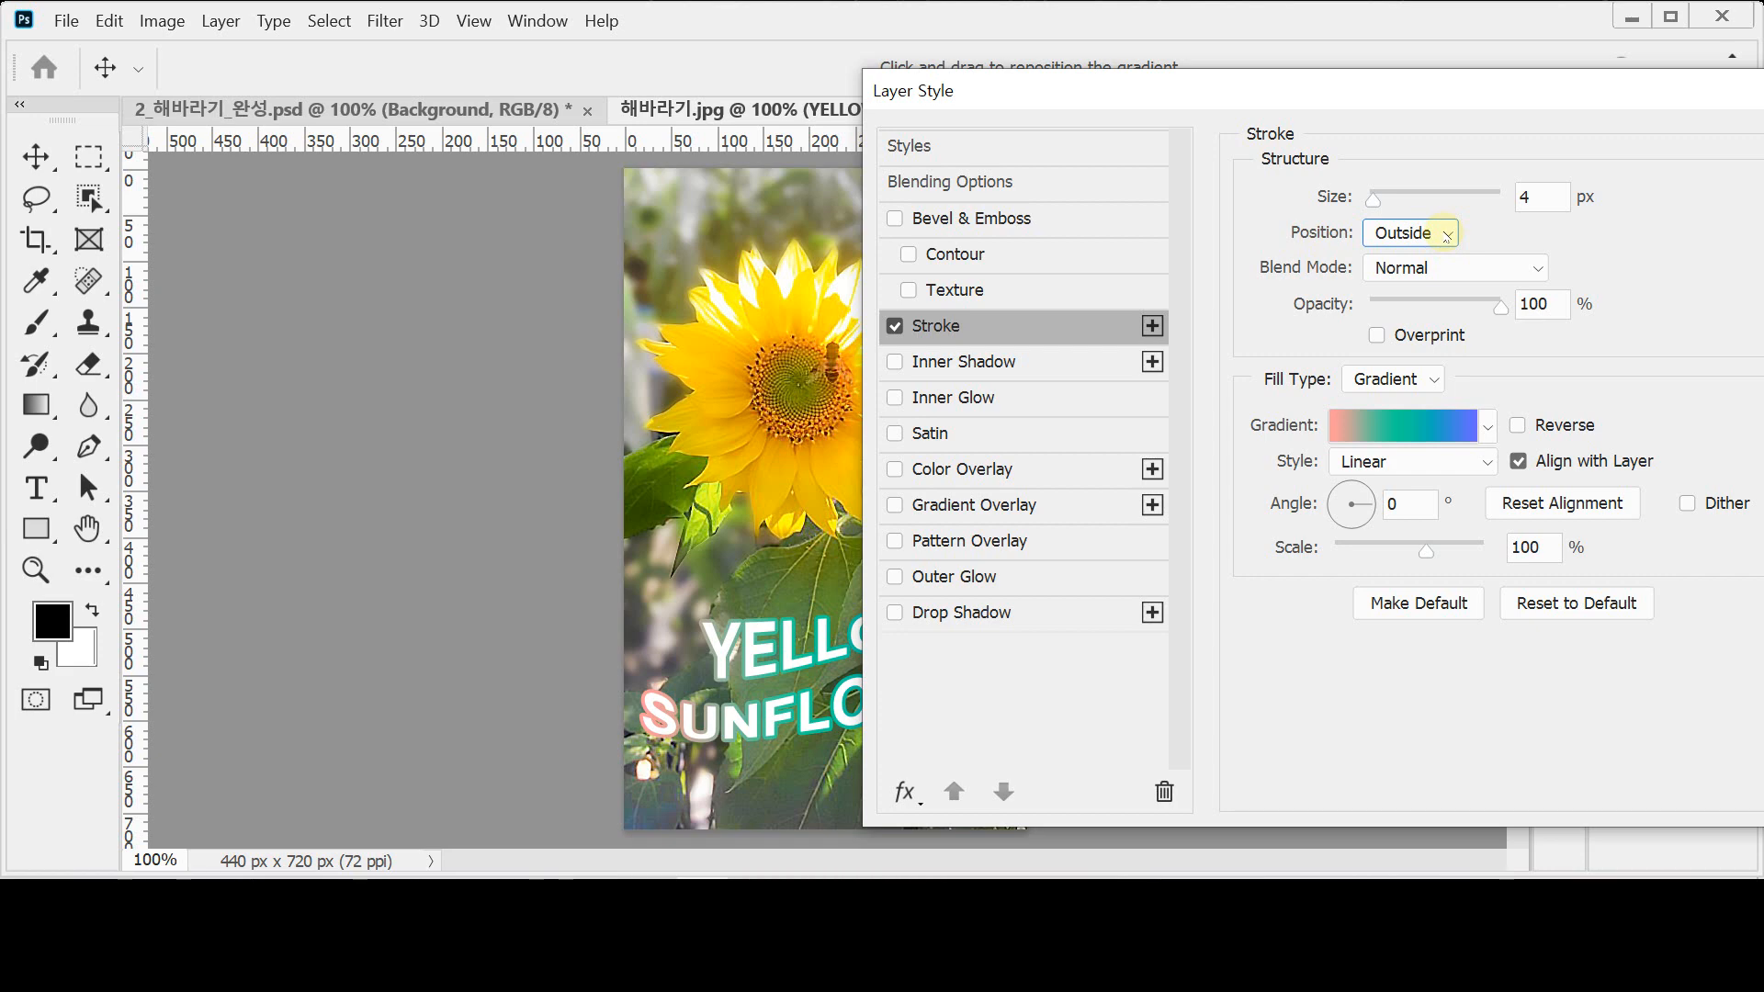
Step: Try a solid black Color fill for the text's stroke and return the fill type to Gradient
left_click(1433, 380)
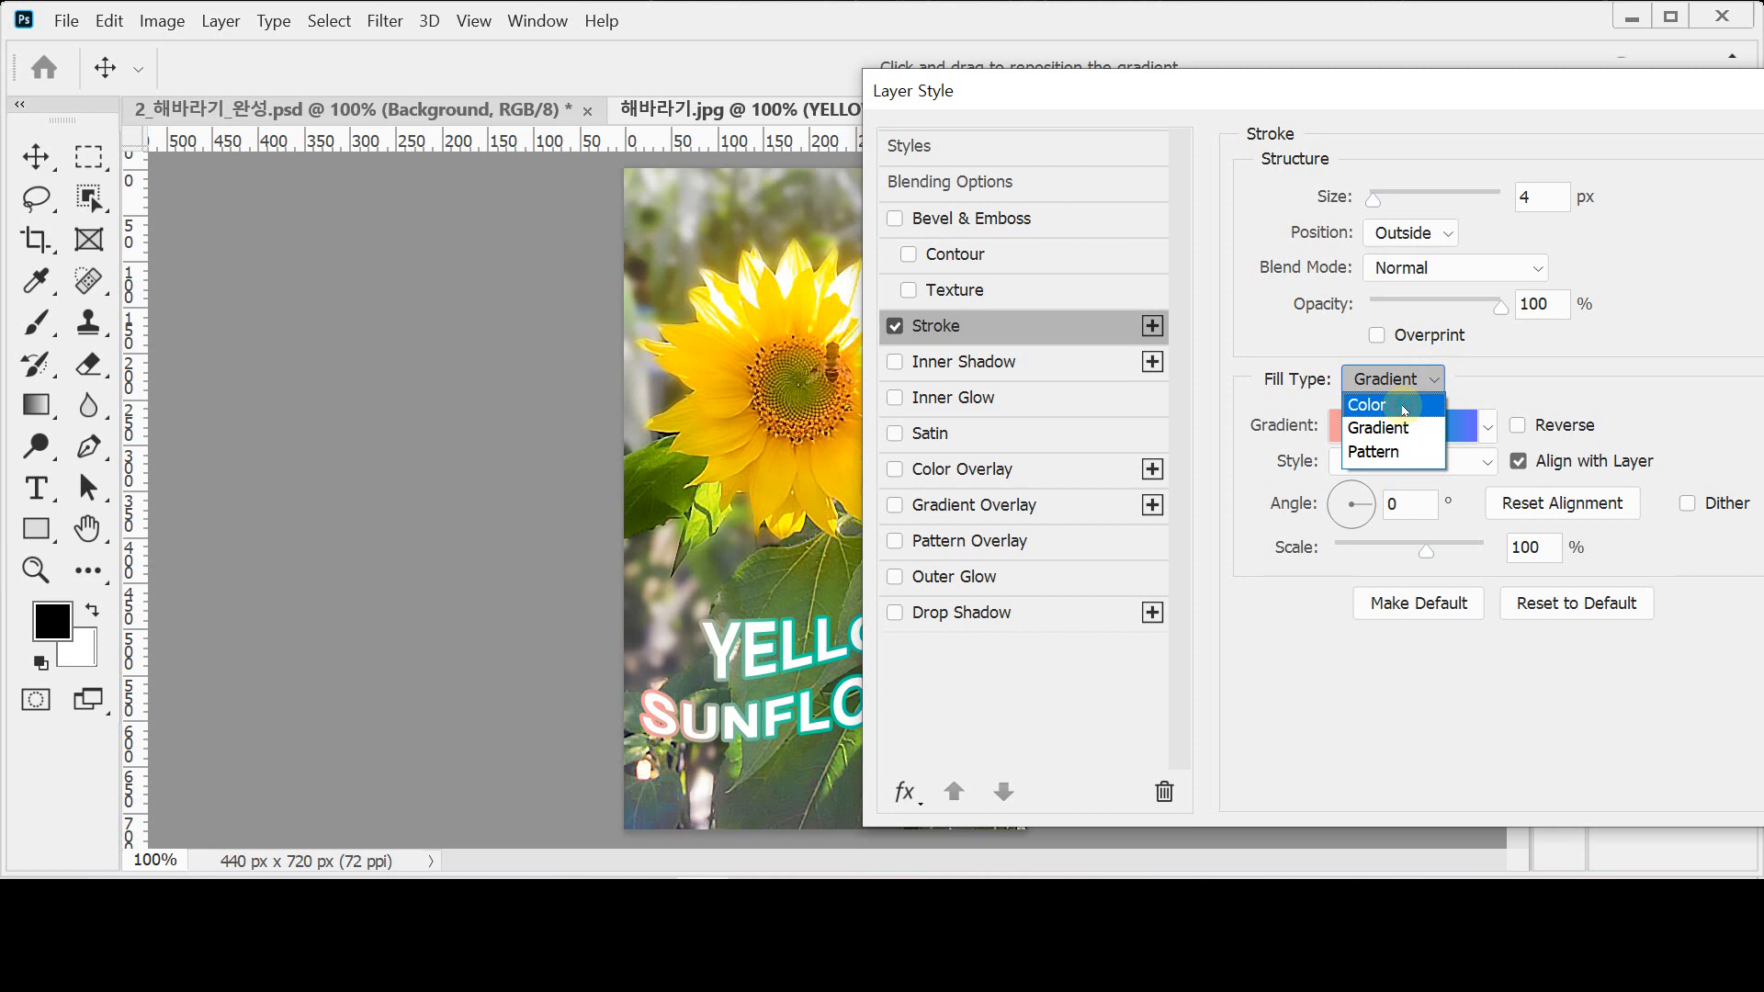
left_click(1403, 405)
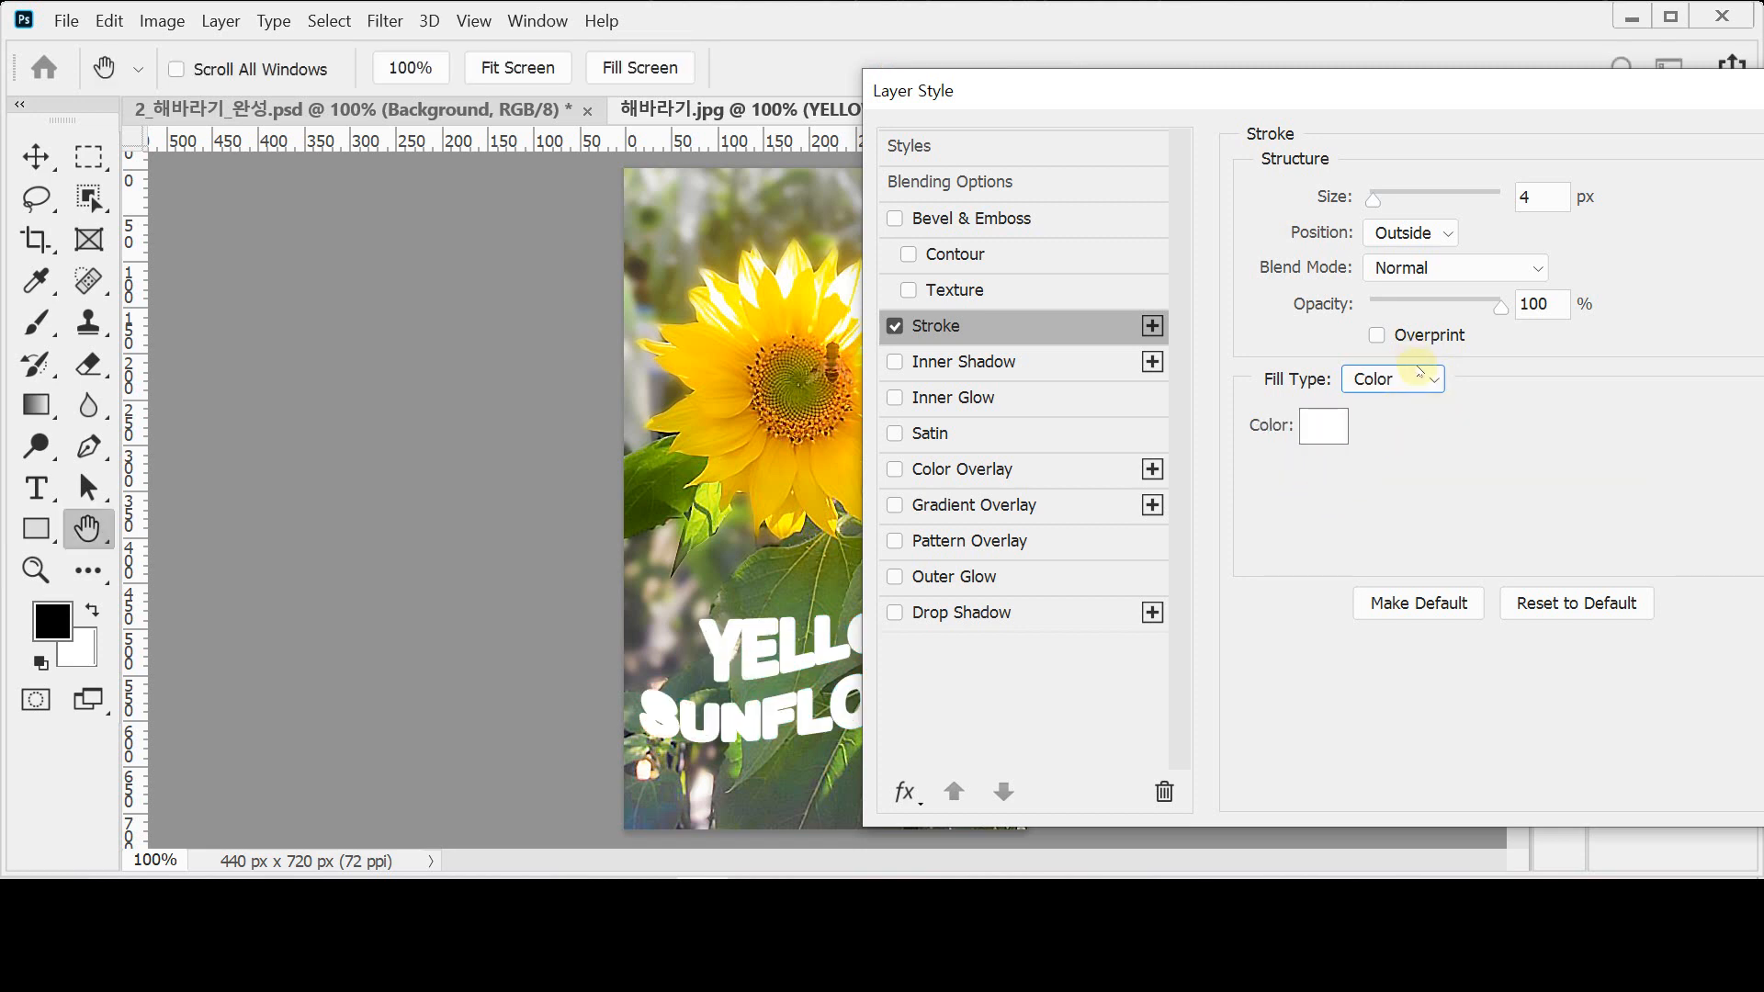
left_click(1402, 392)
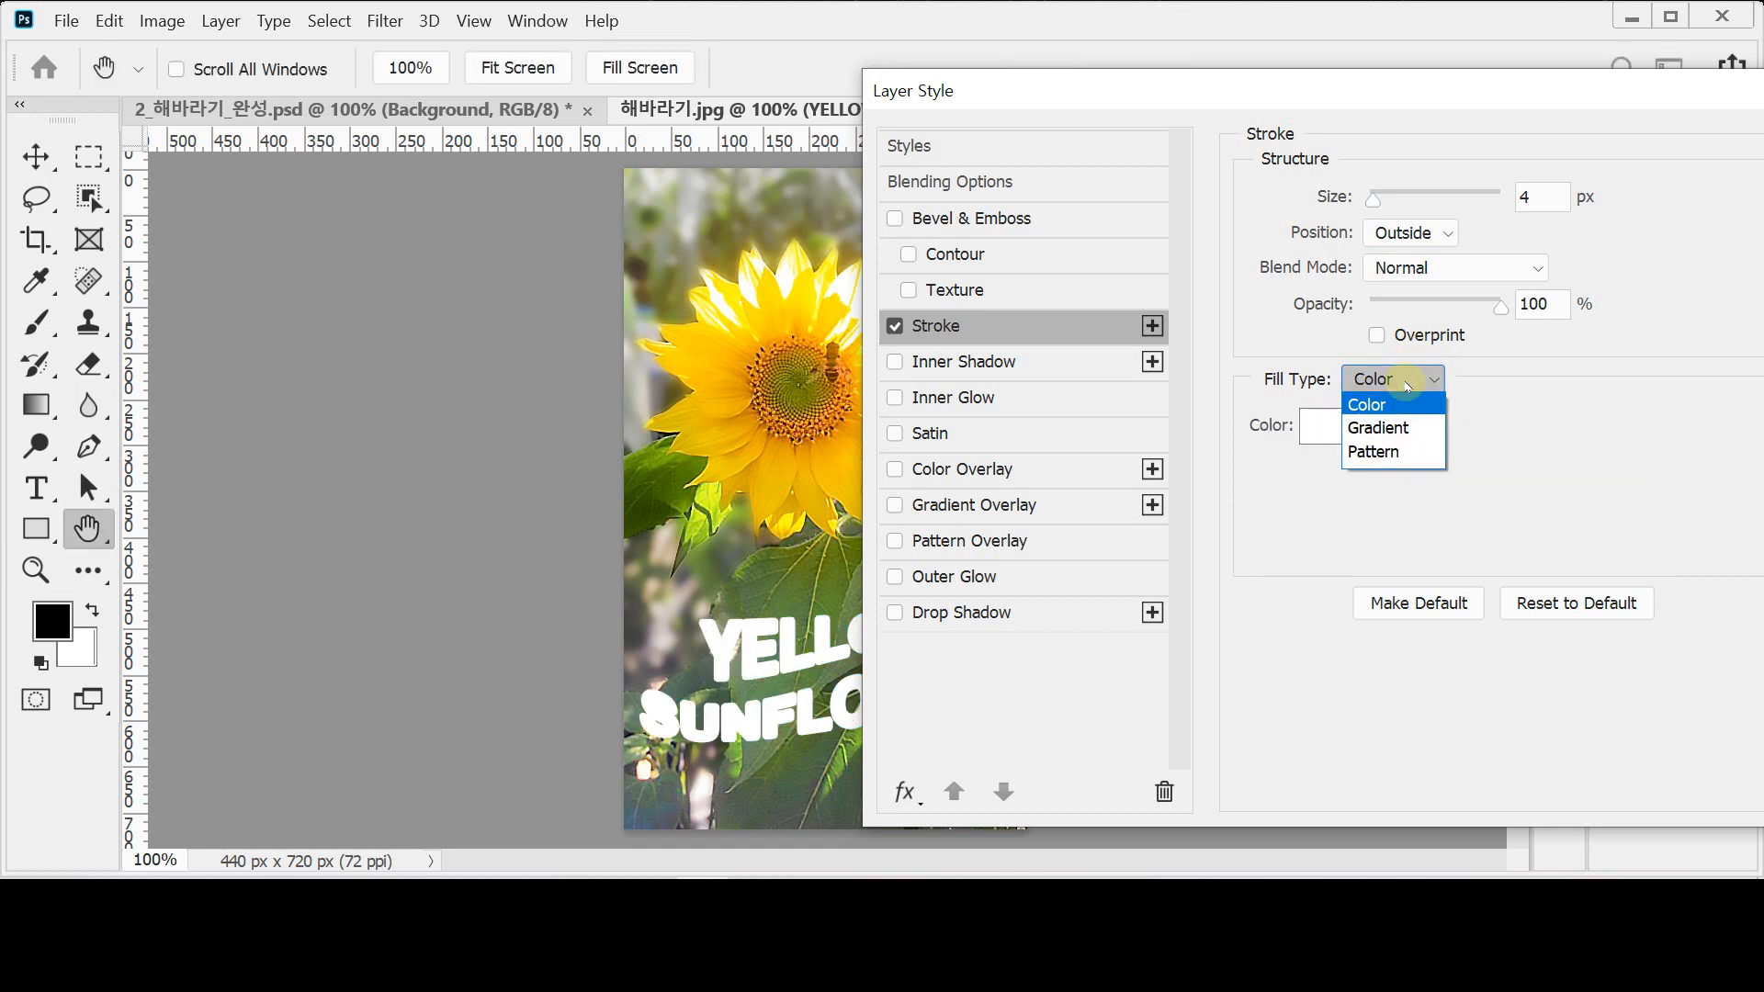
left_click(1405, 383)
left_click(1323, 425)
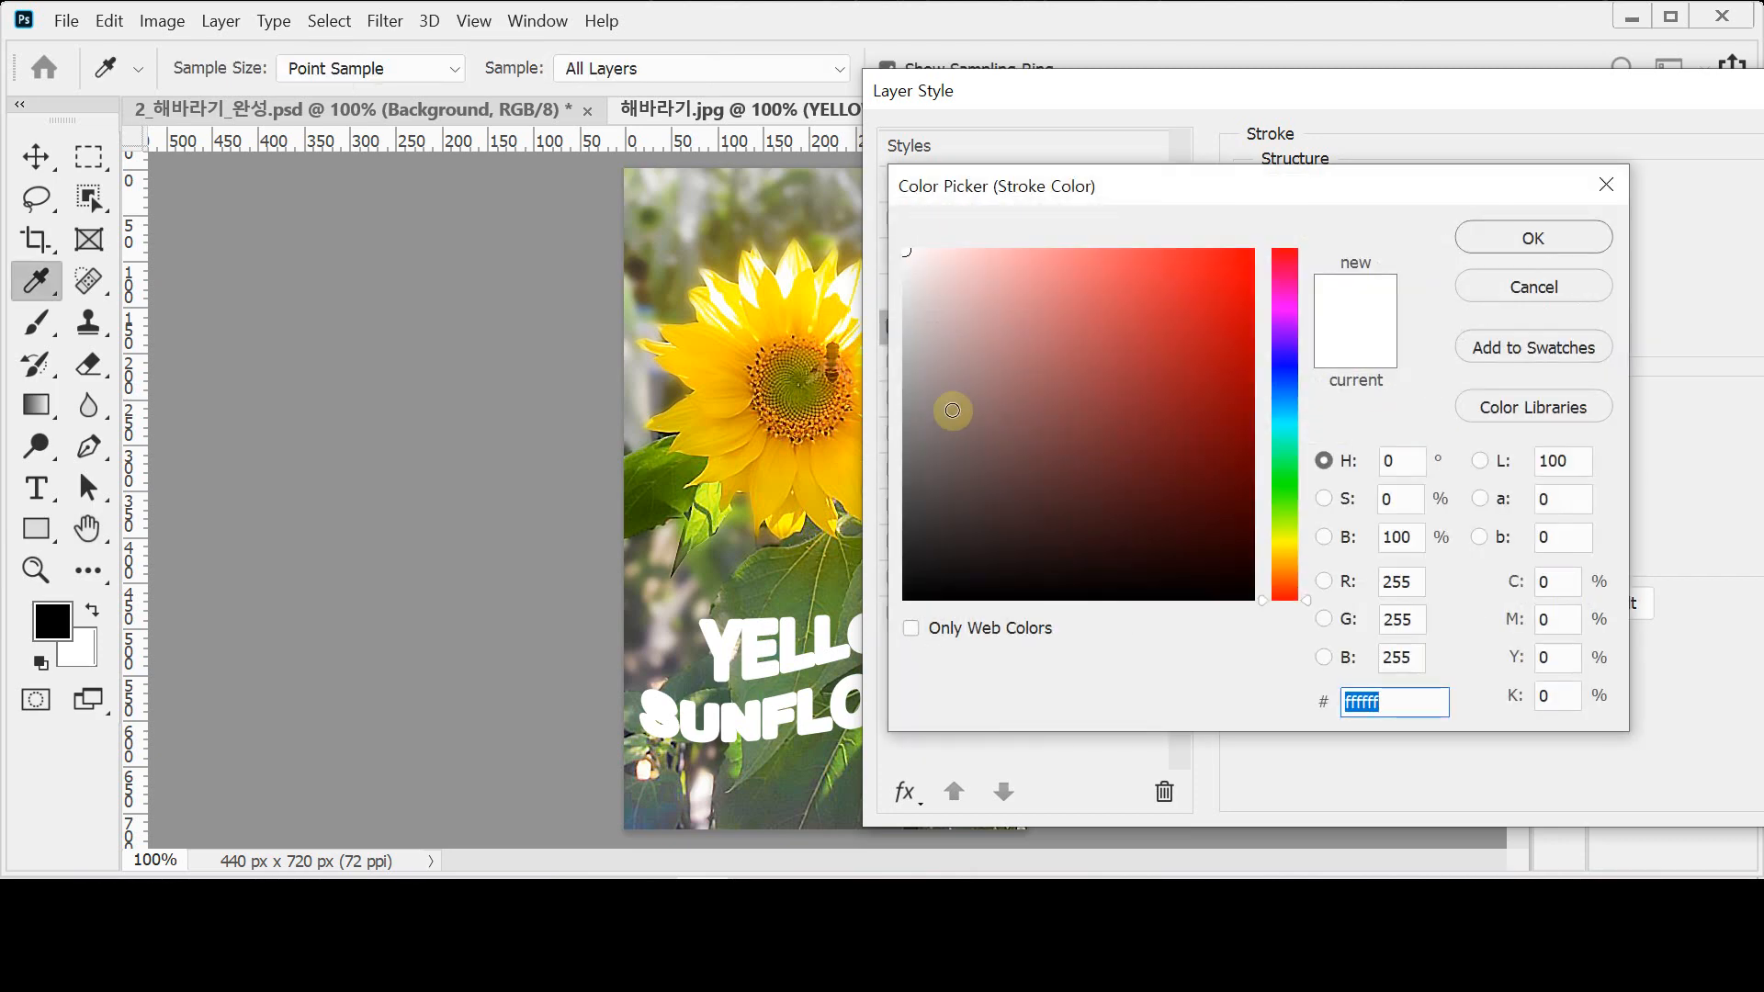
left_click_drag(1405, 702, 1254, 699)
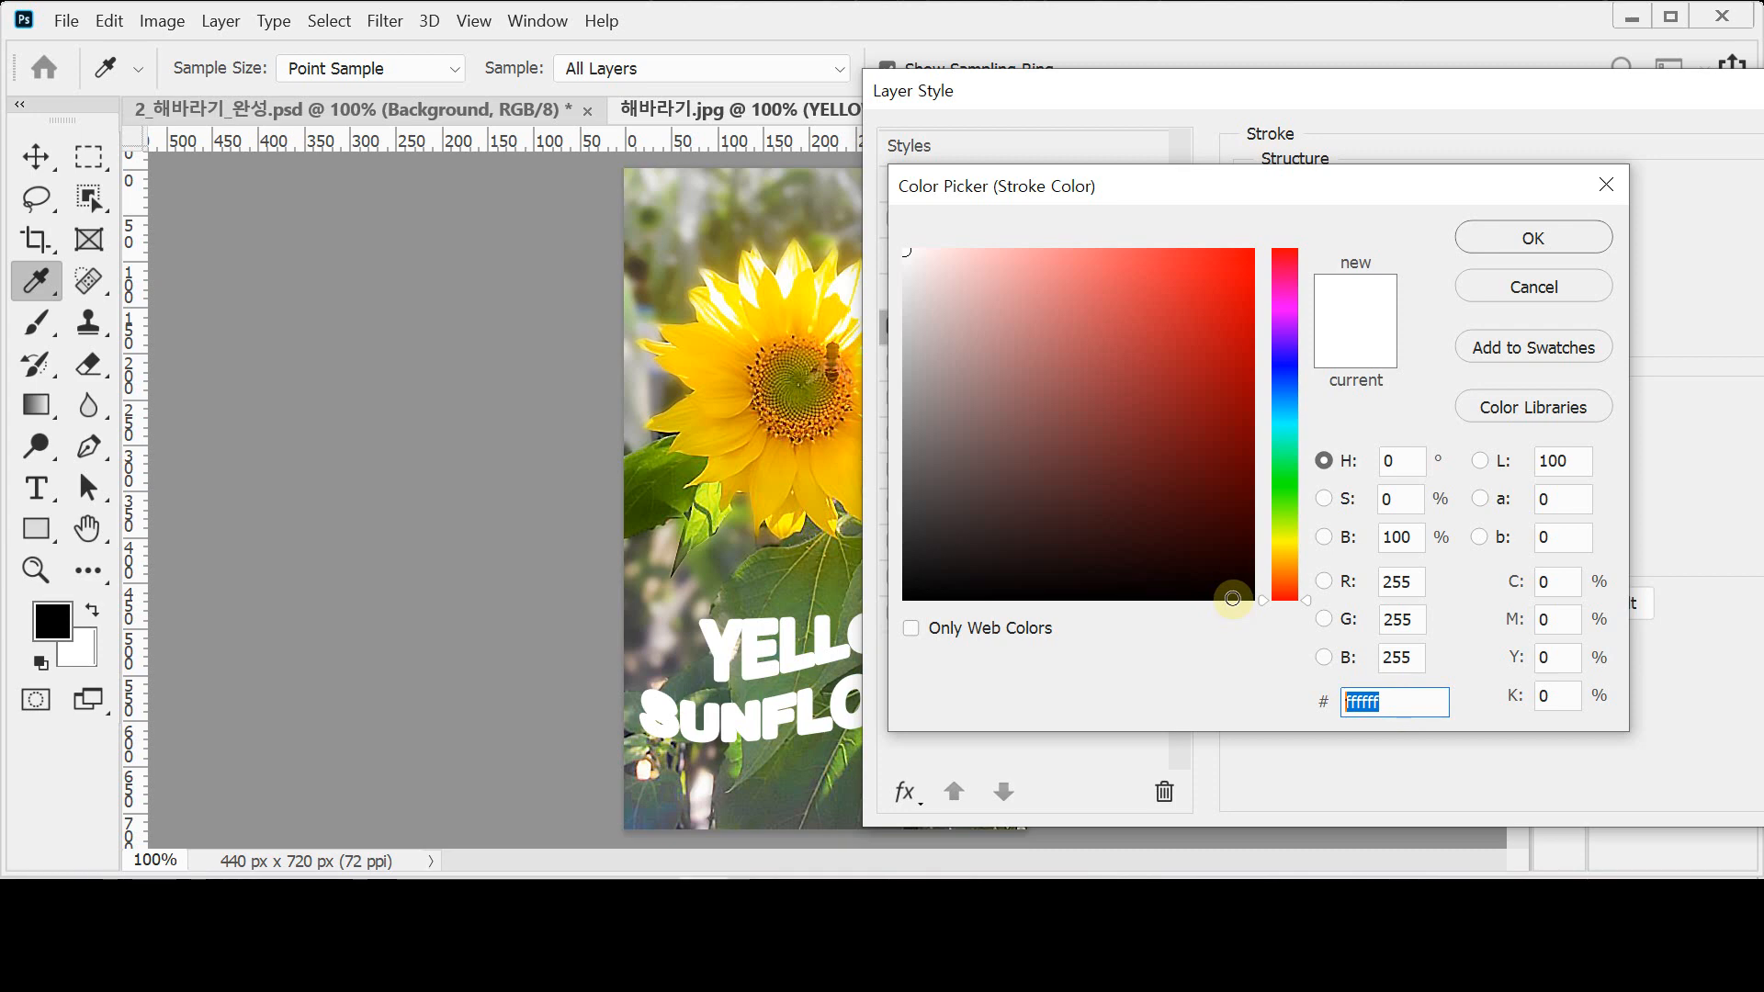
left_click(1252, 601)
left_click(1527, 238)
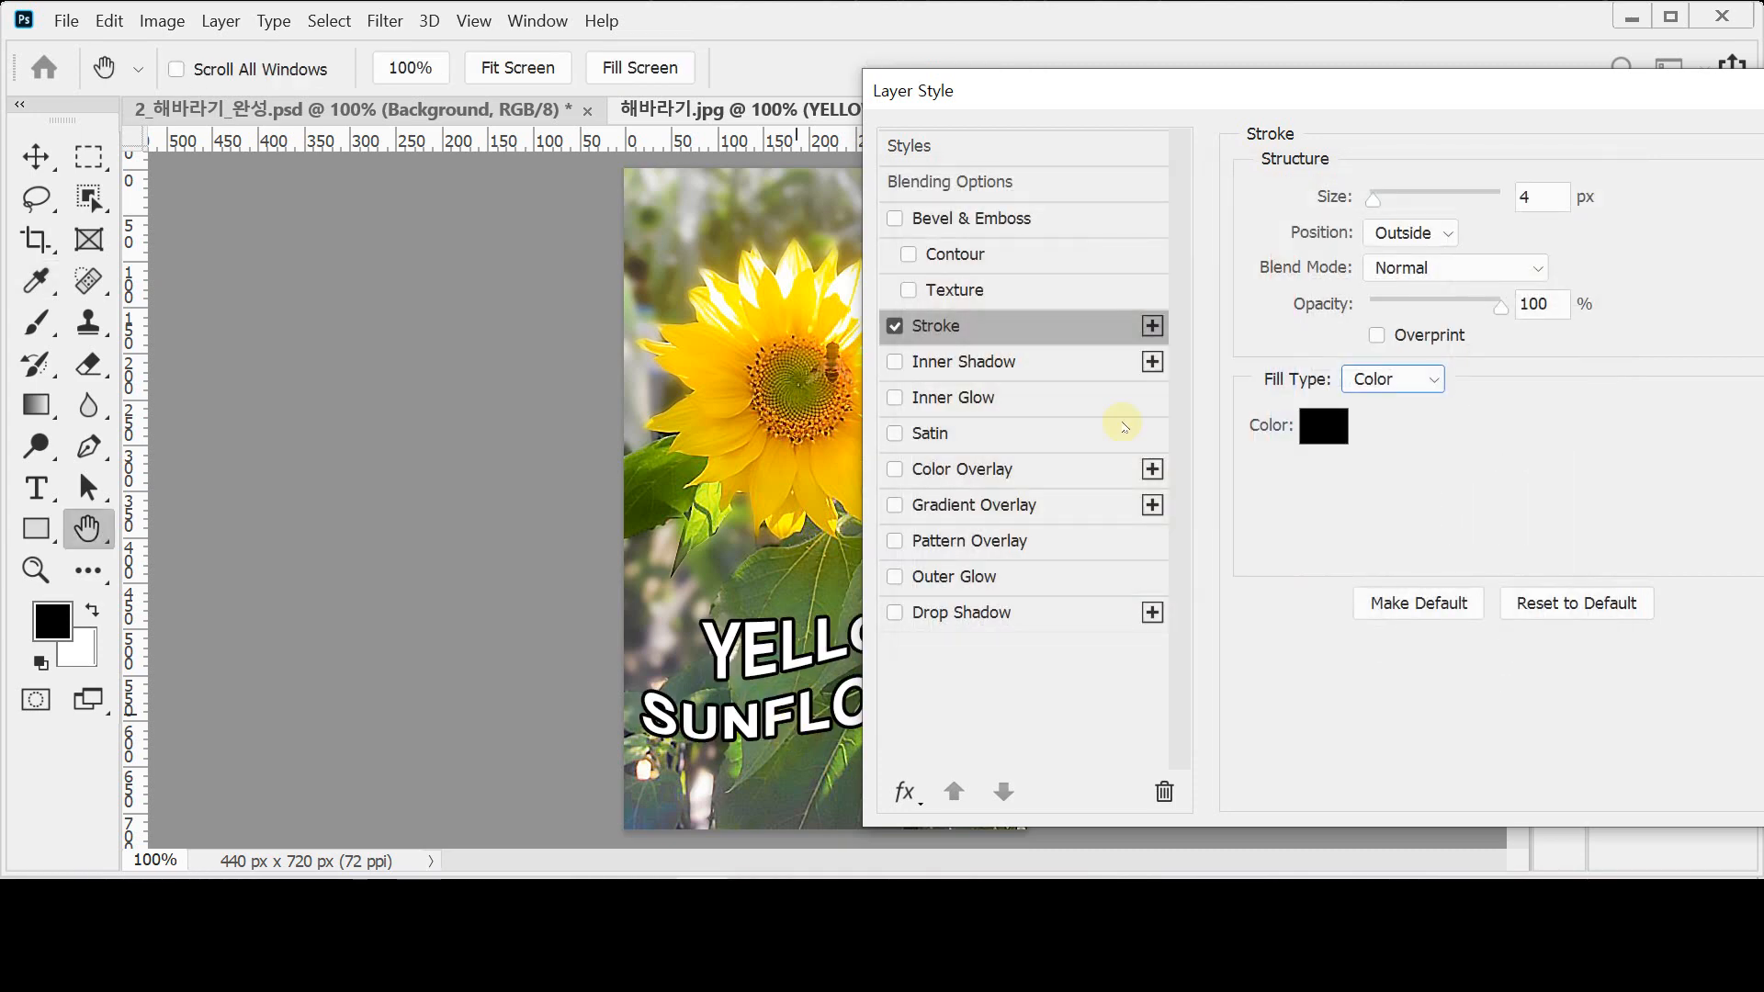
left_click(1385, 381)
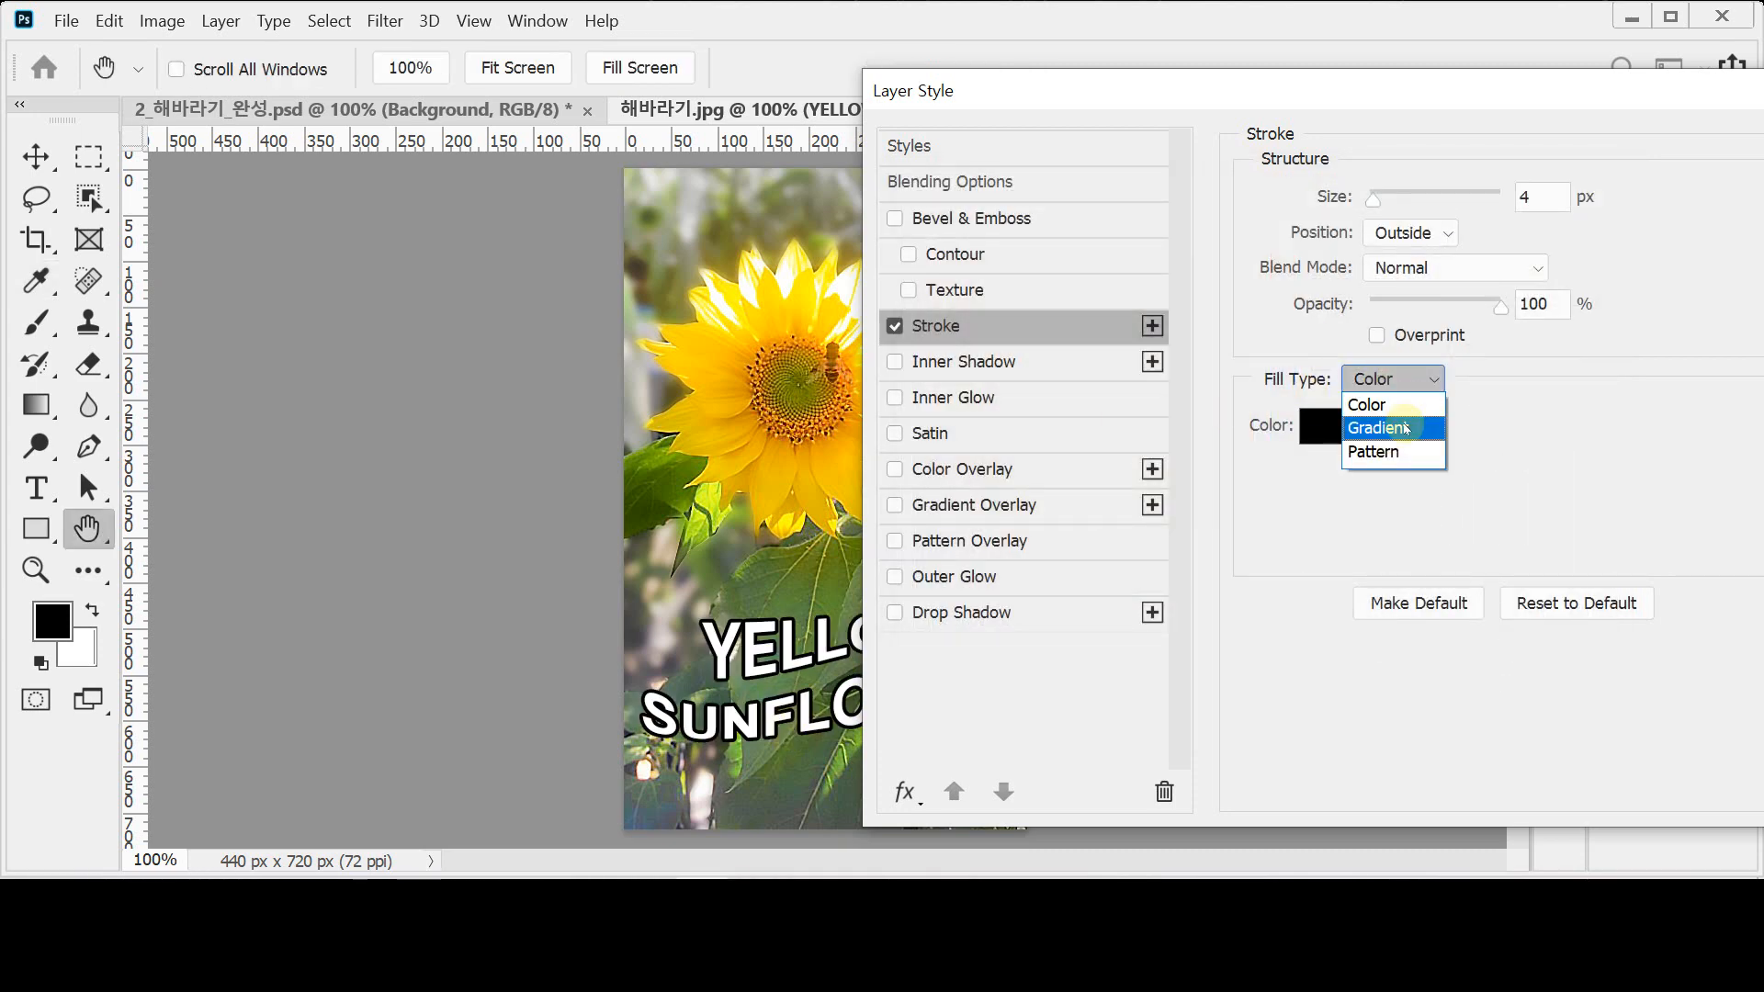
left_click(1406, 428)
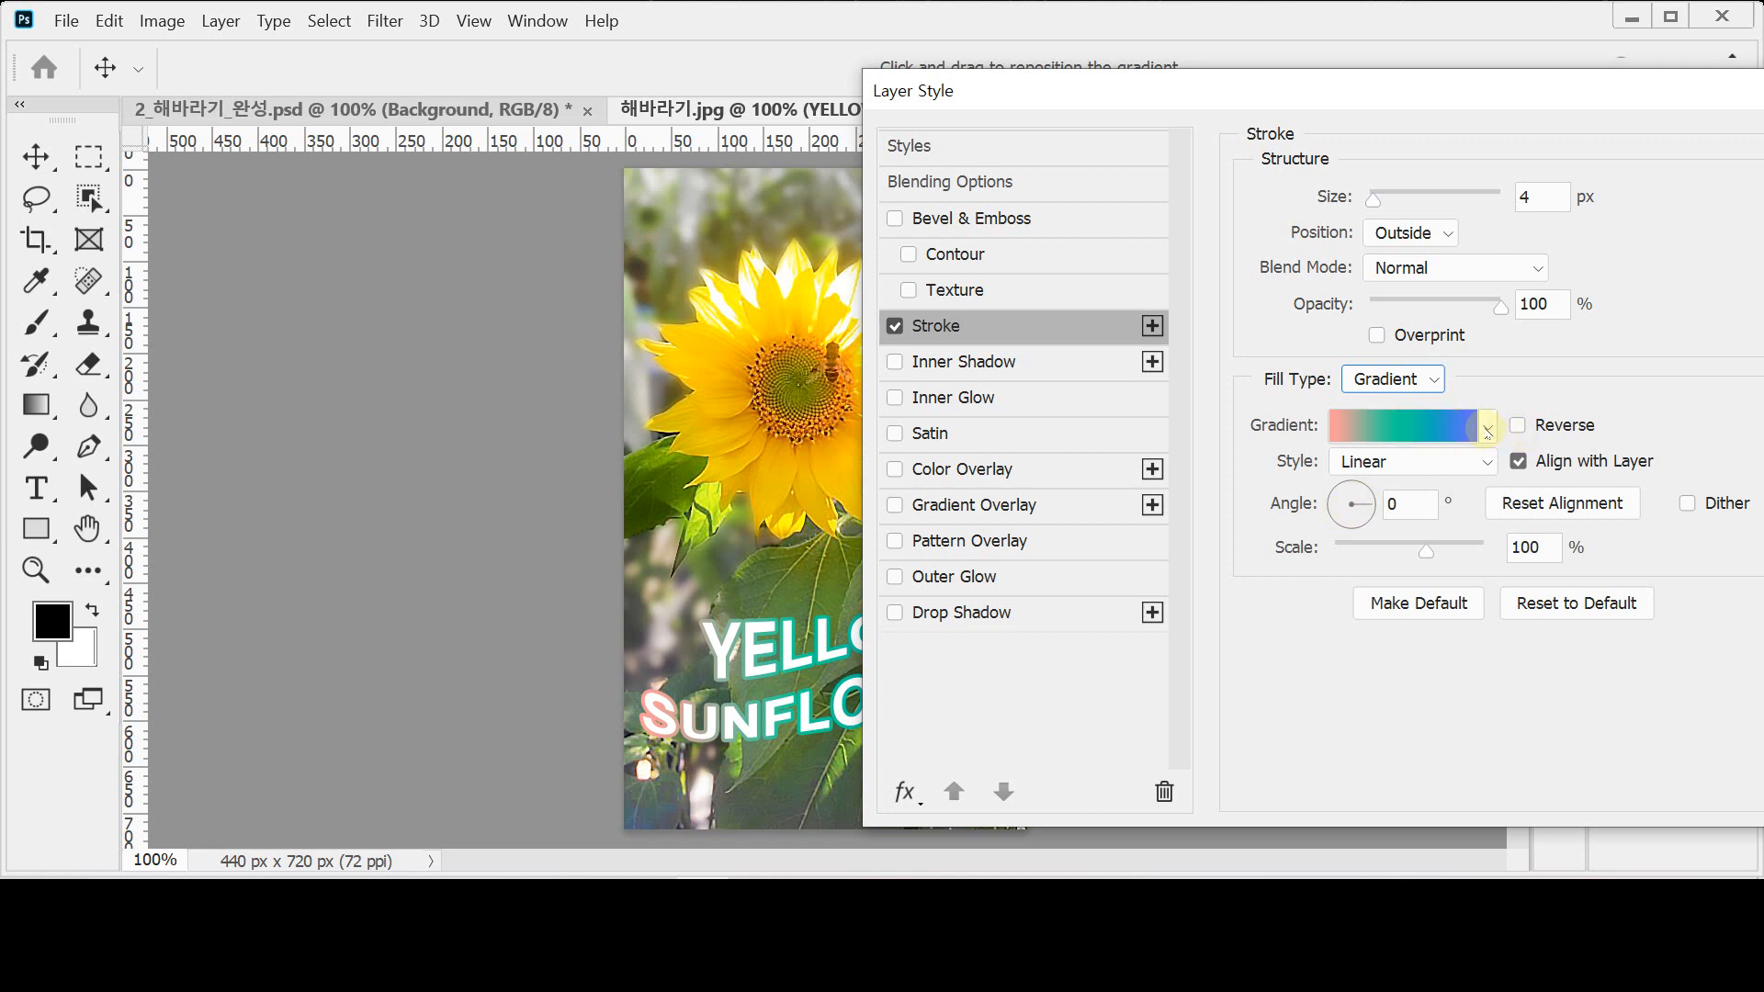
Step: Remove the middle green colour stop from the stroke's gradient and select the pink starting stop
left_click(1403, 432)
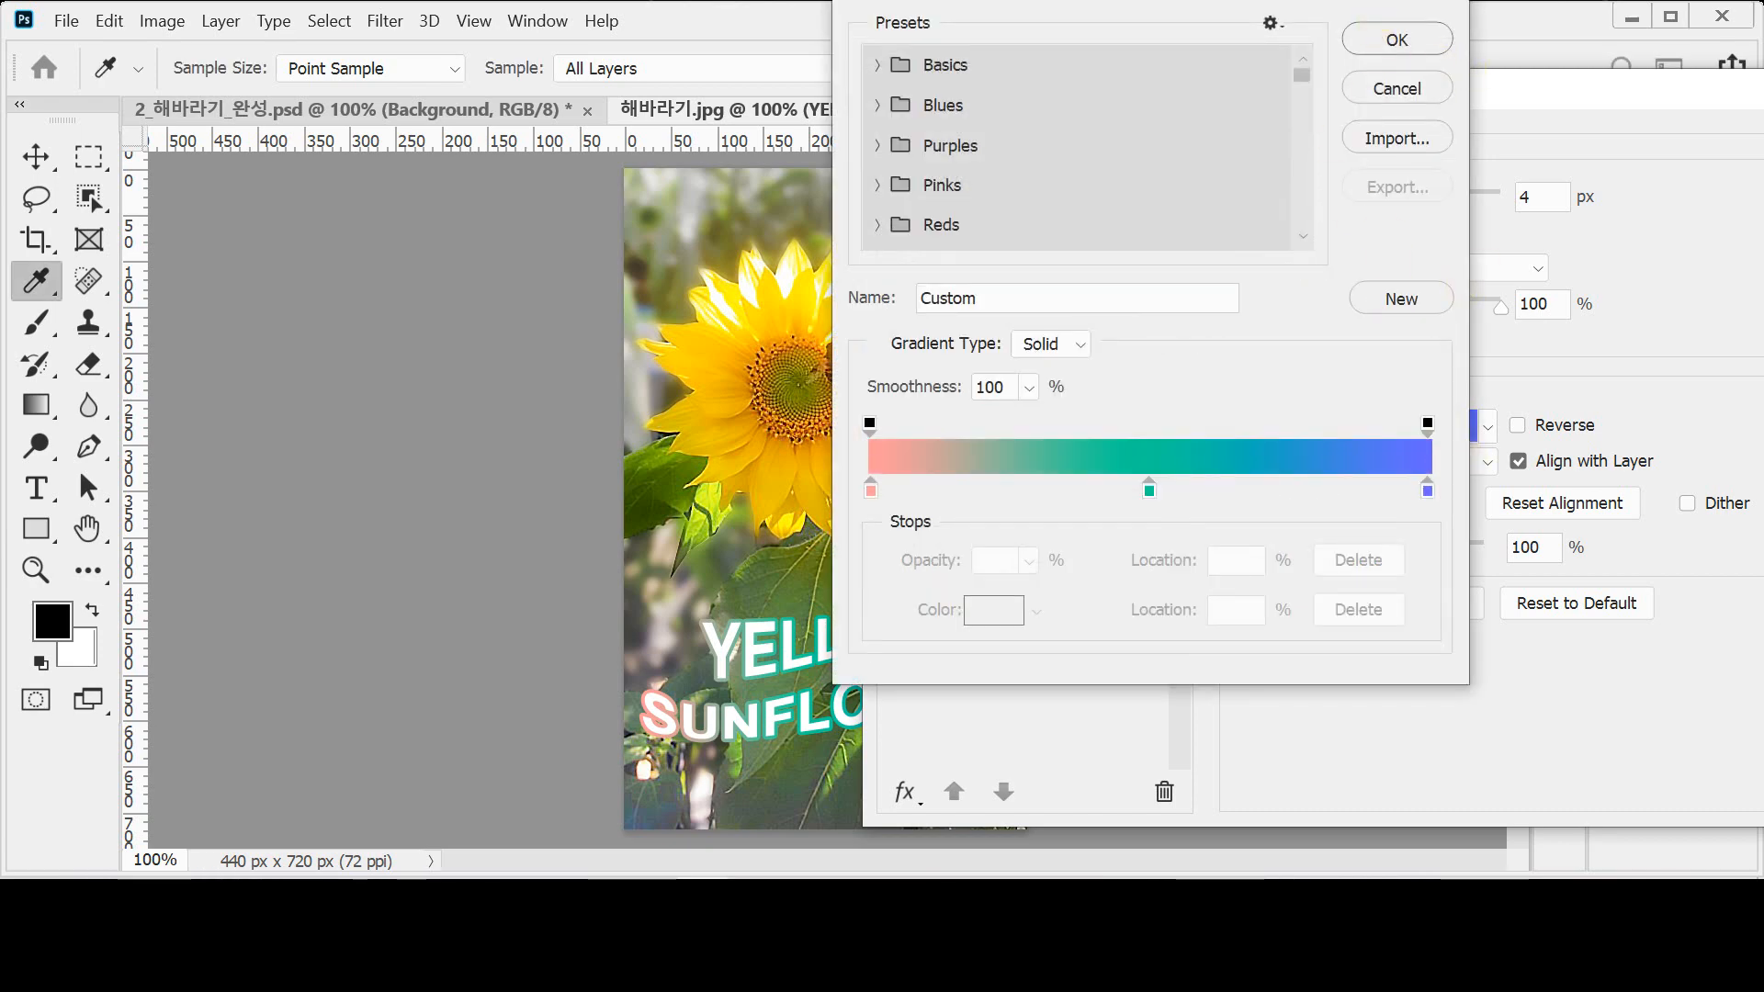
left_click(871, 494)
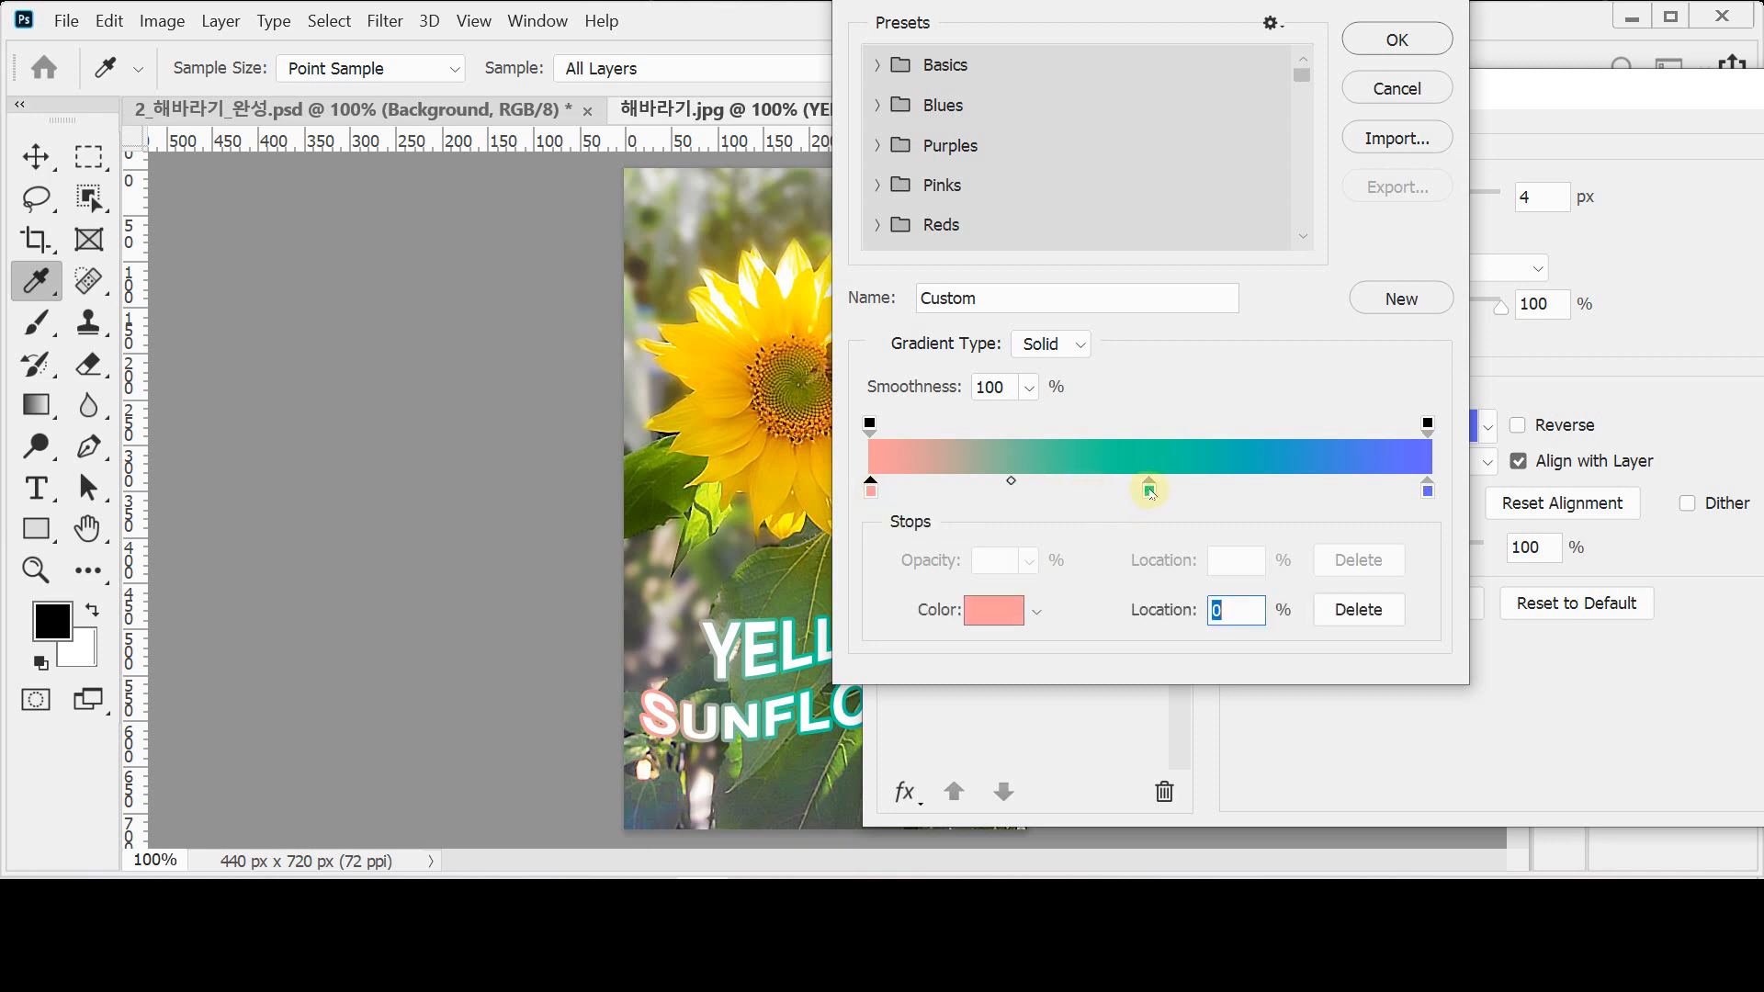
left_click_drag(1149, 491, 1161, 642)
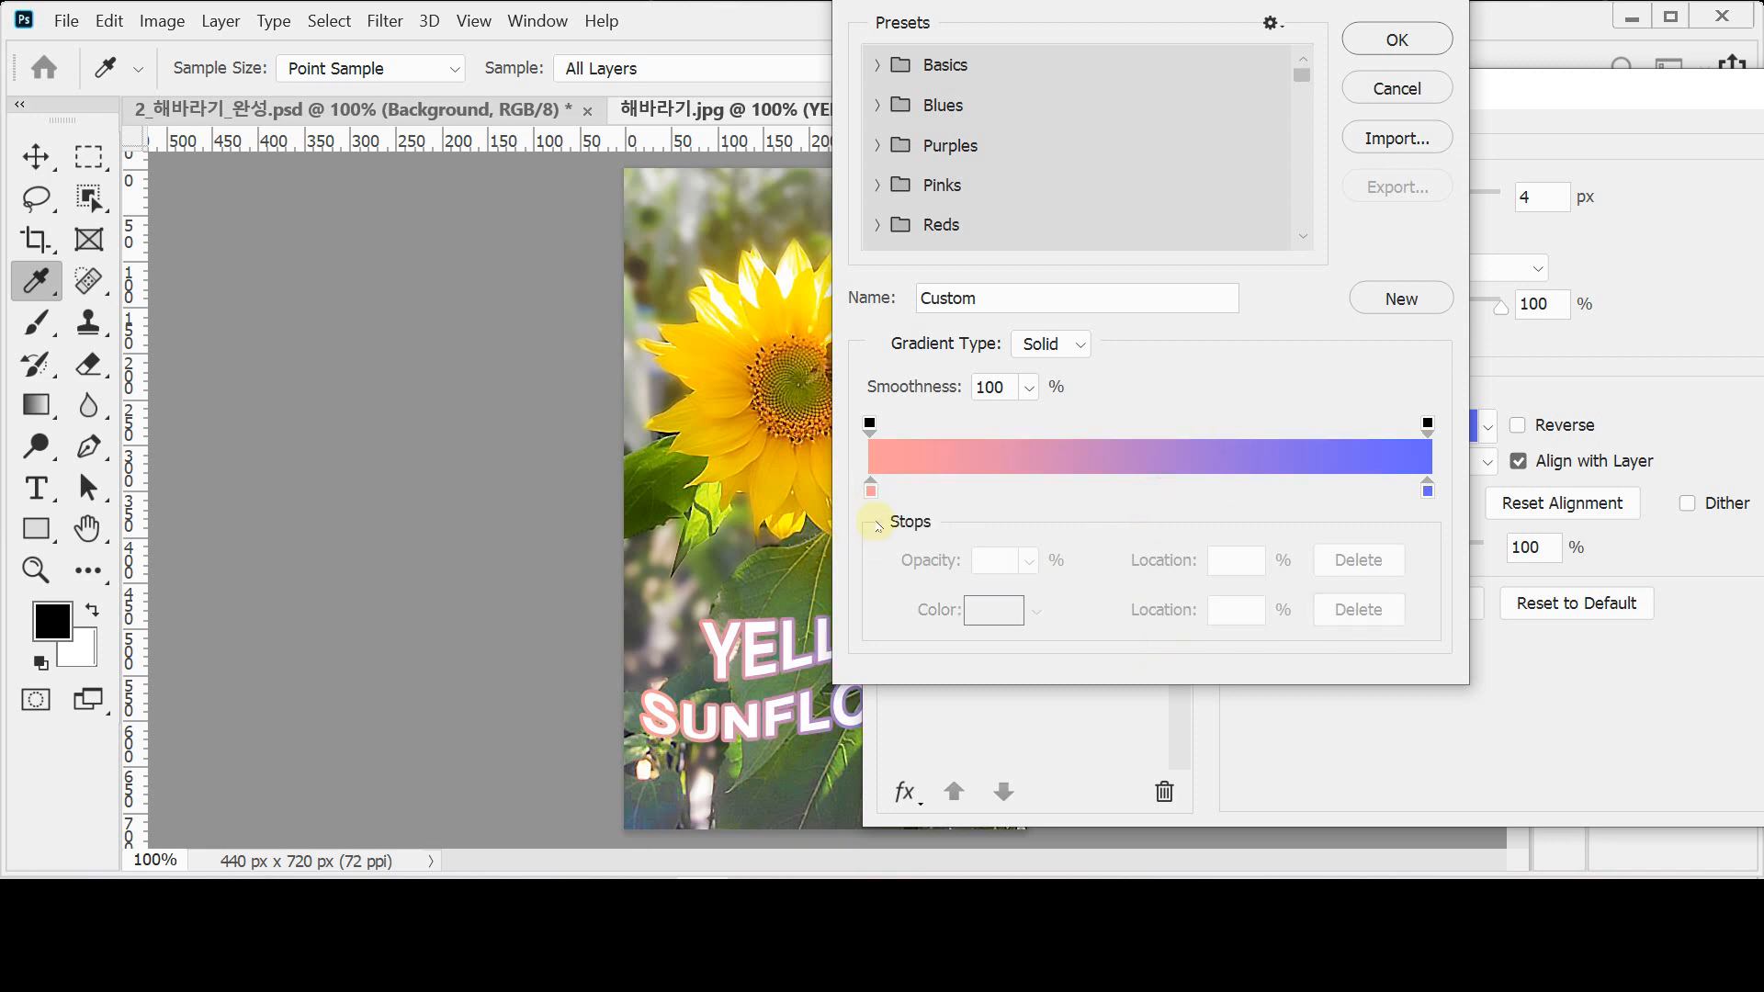
left_click(870, 490)
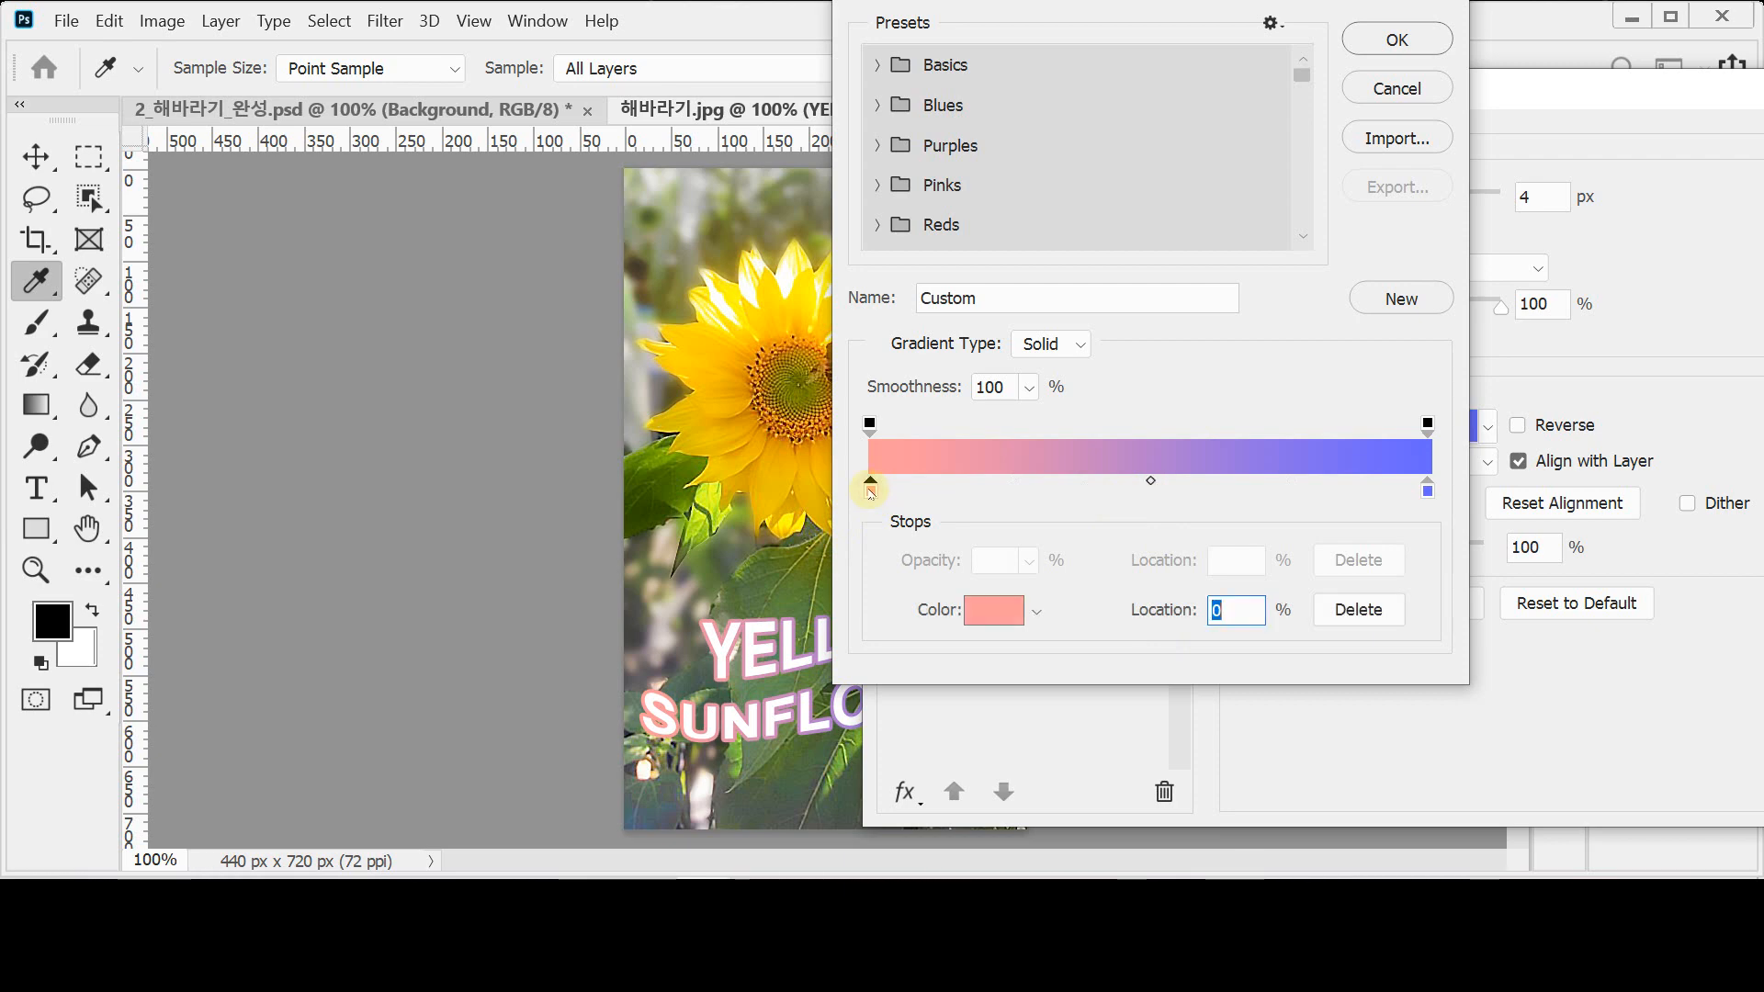
Step: Set the stroke gradient's starting colour stop to #ffcc33
double_click(870, 490)
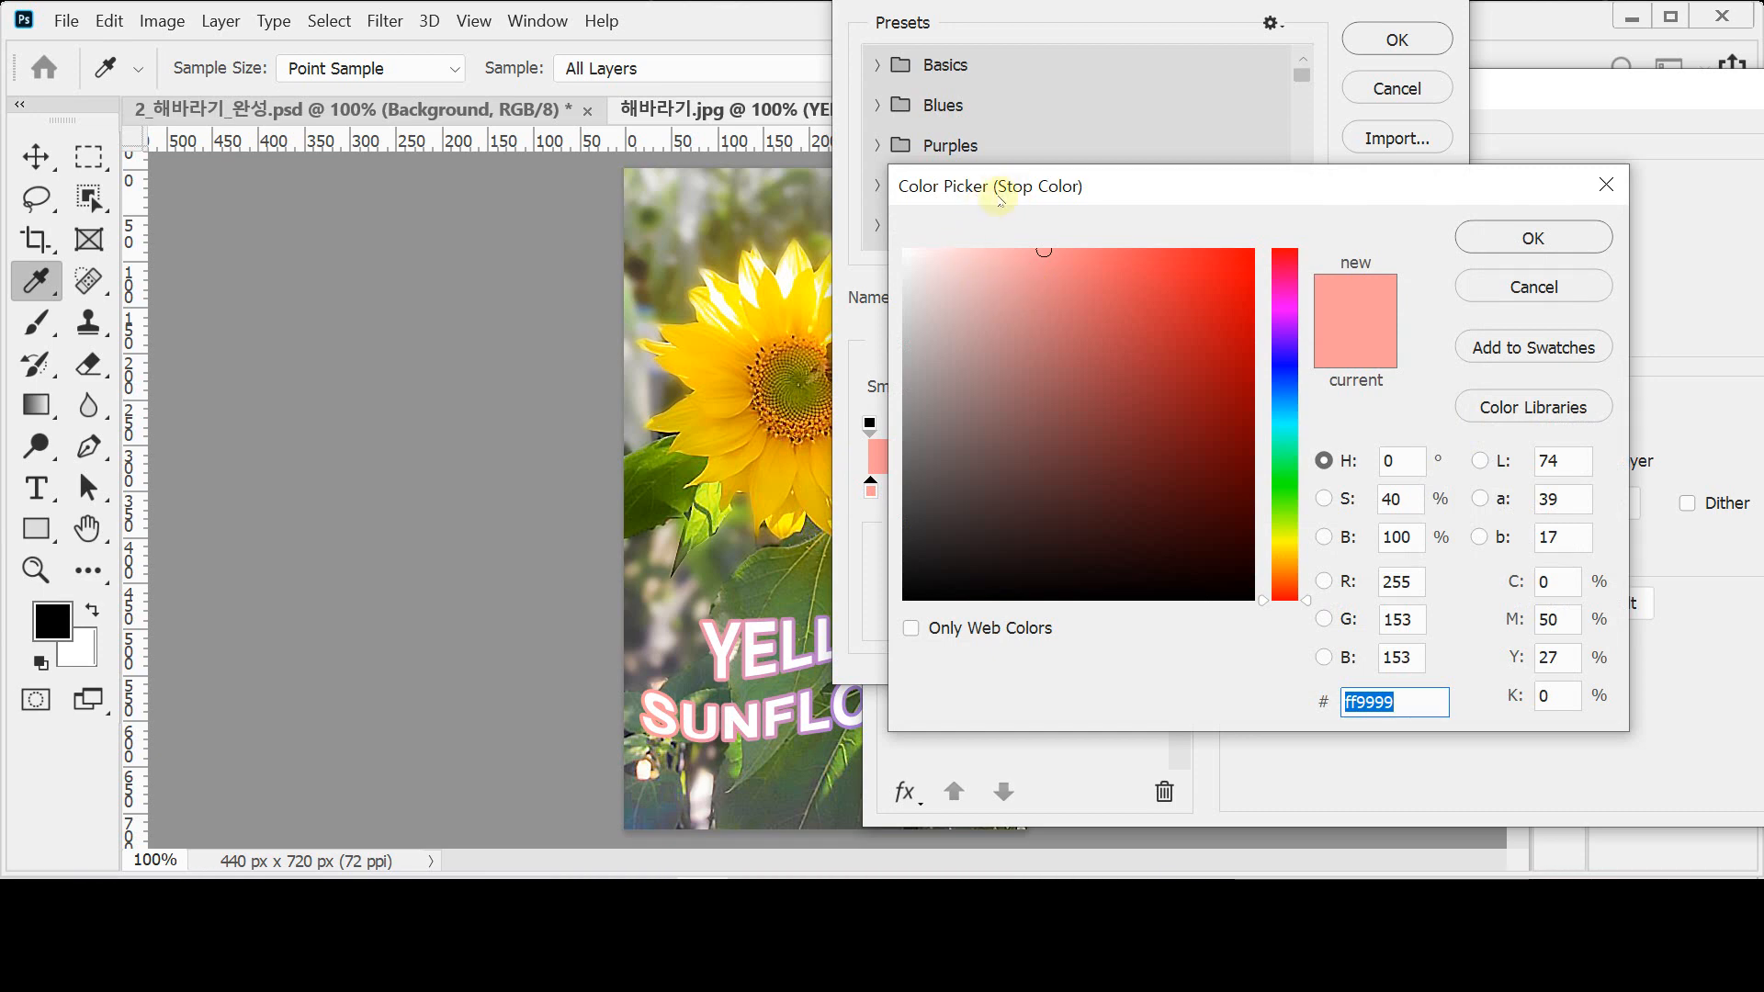
left_click_drag(1007, 196, 1006, 197)
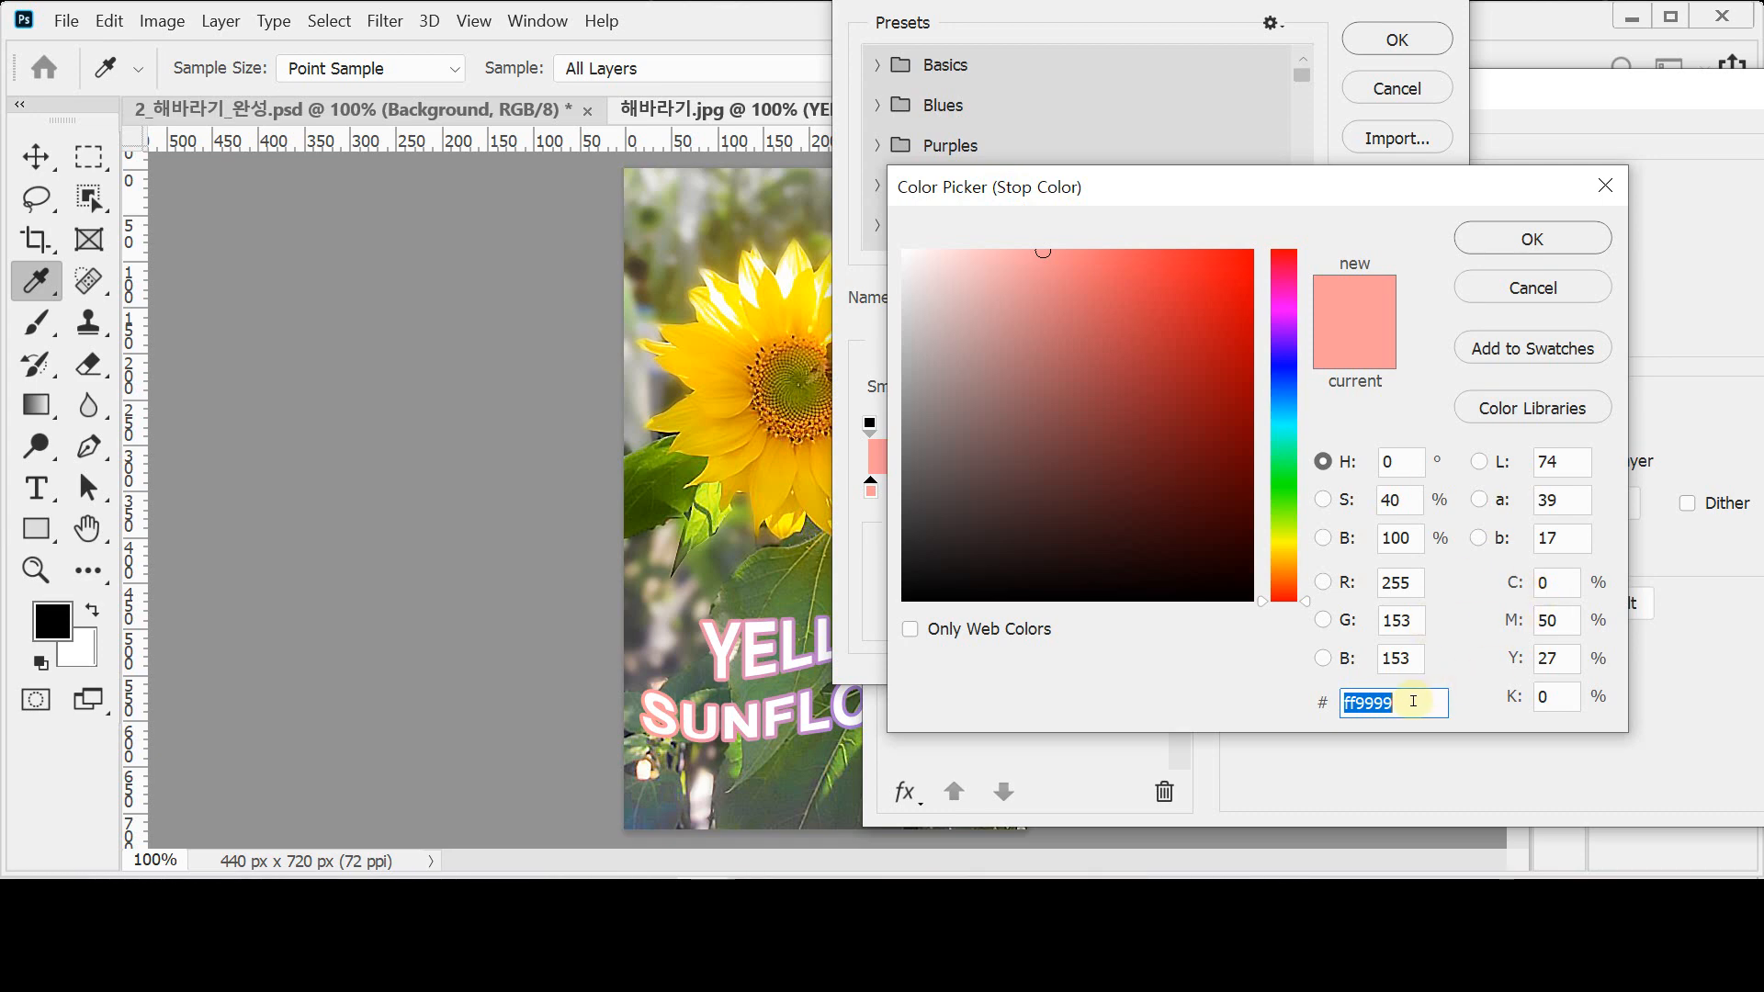
type("ffcc33")
left_click(1487, 244)
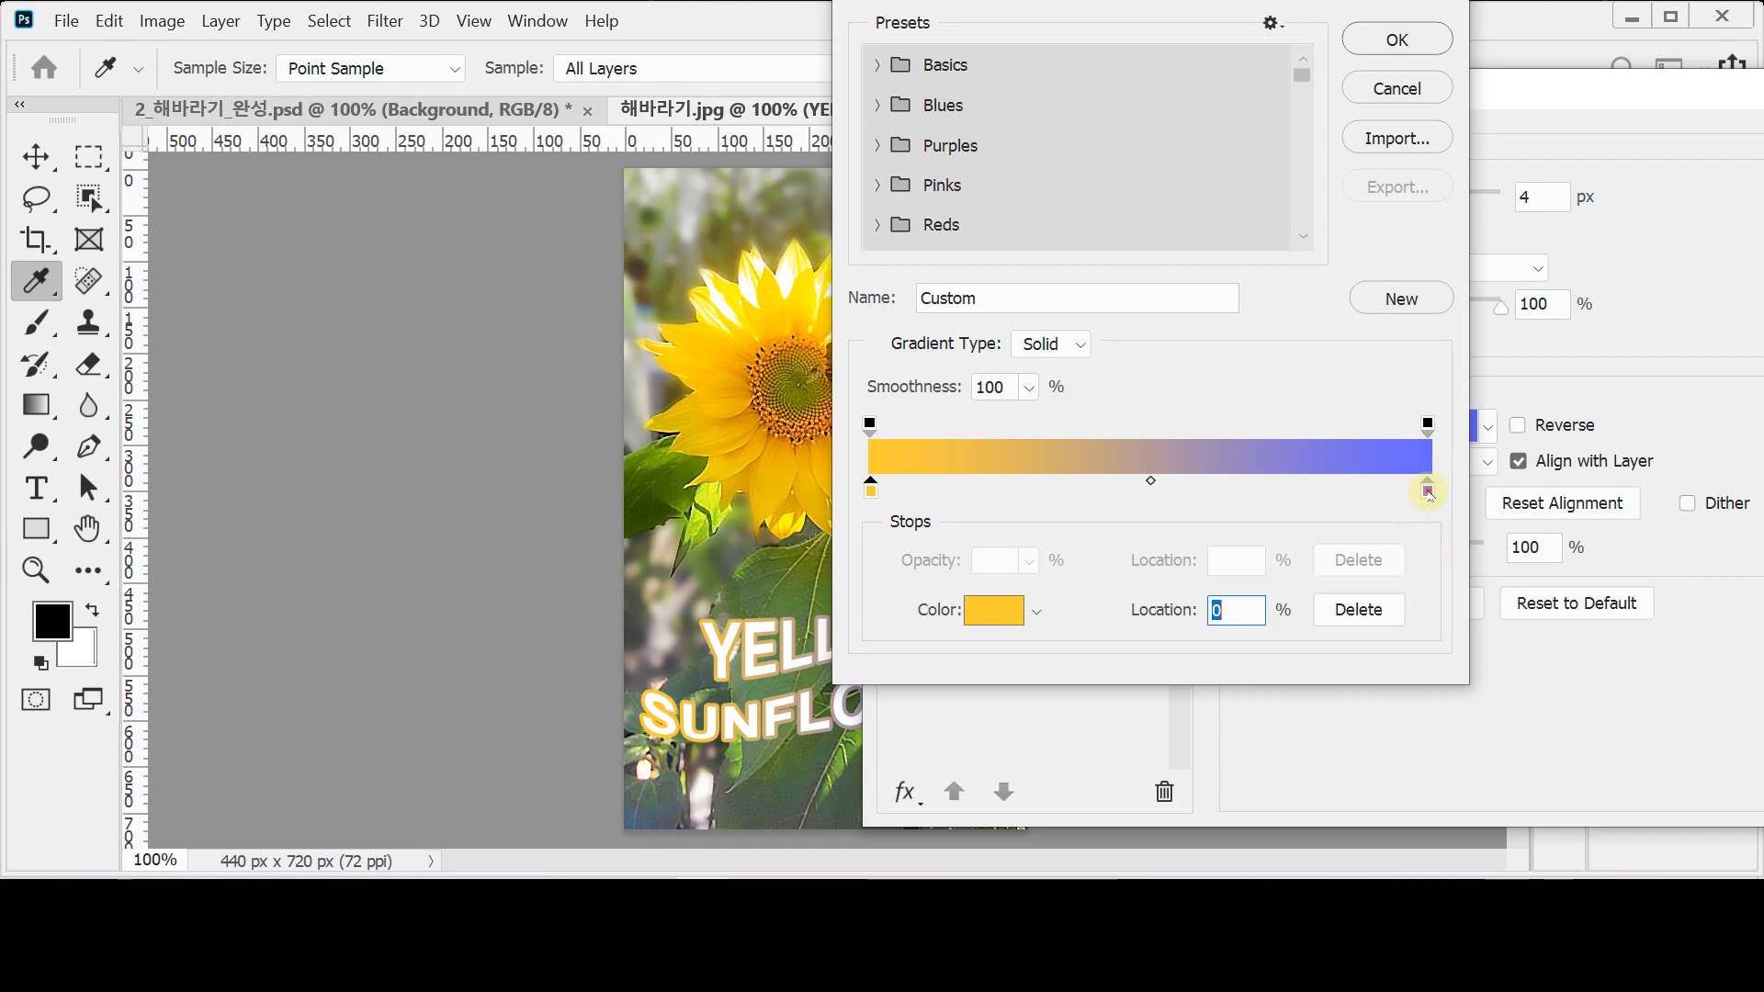
Step: Set the stroke gradient's ending colour stop to red #f03 and accept the edited gradient
left_click(1426, 492)
double_click(1426, 492)
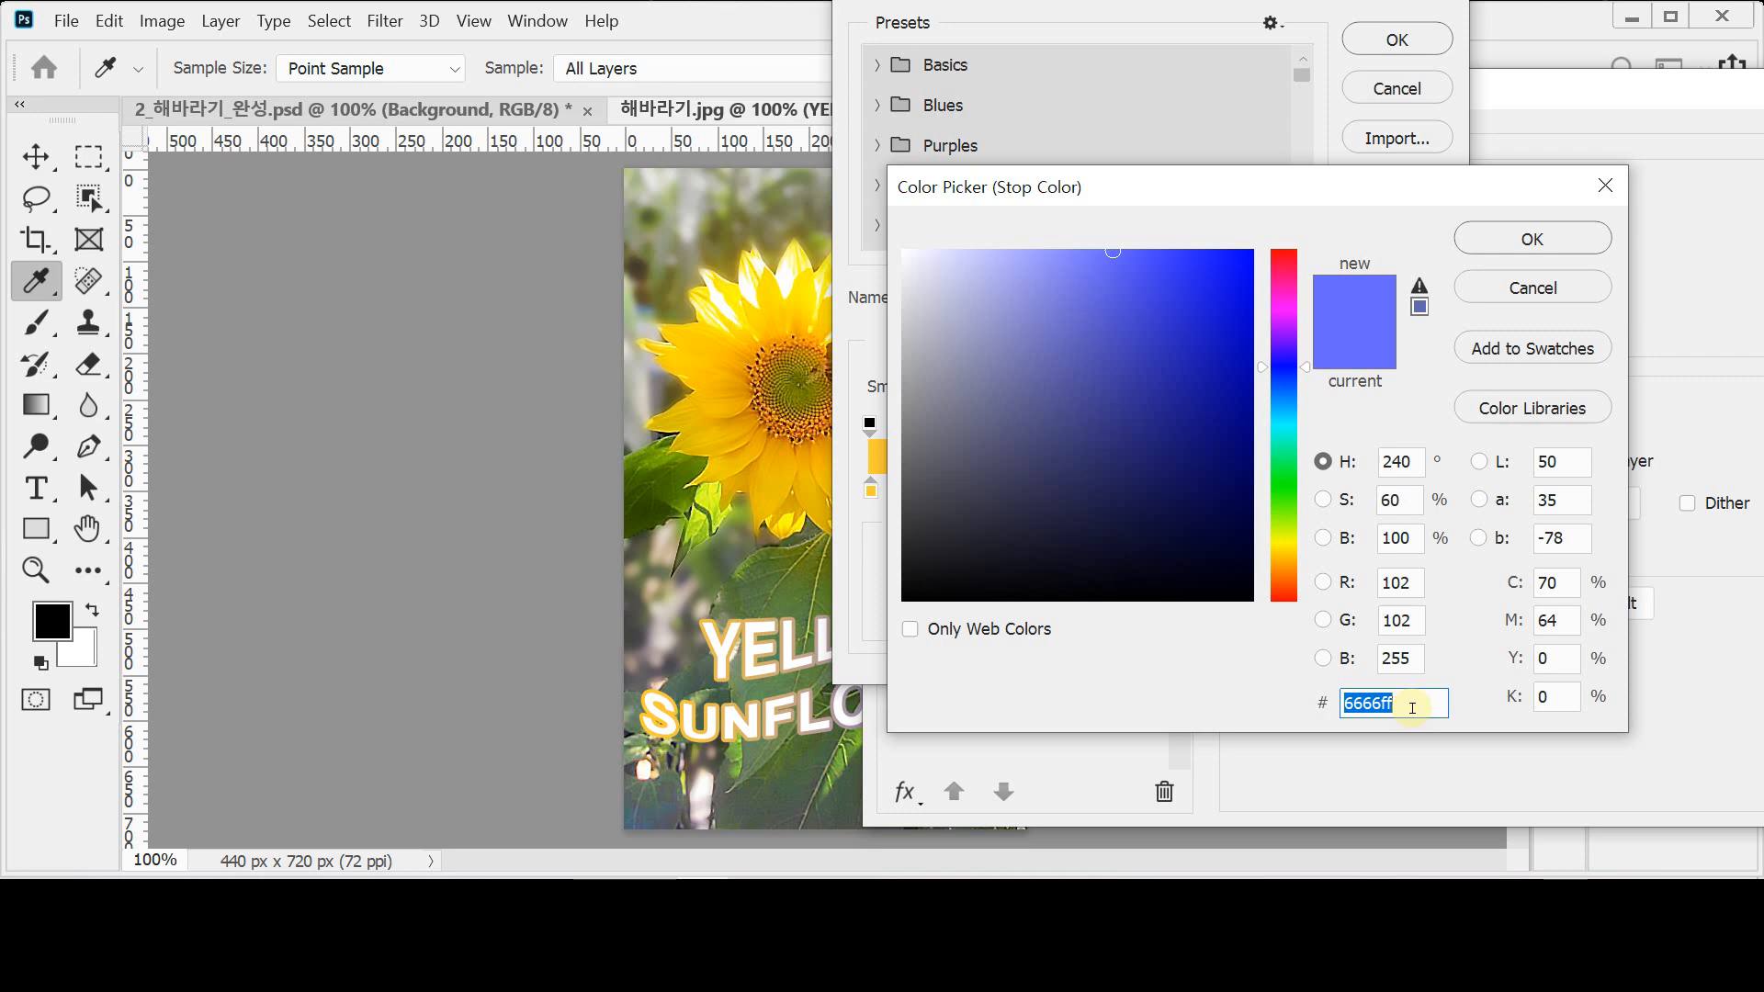
type("f0")
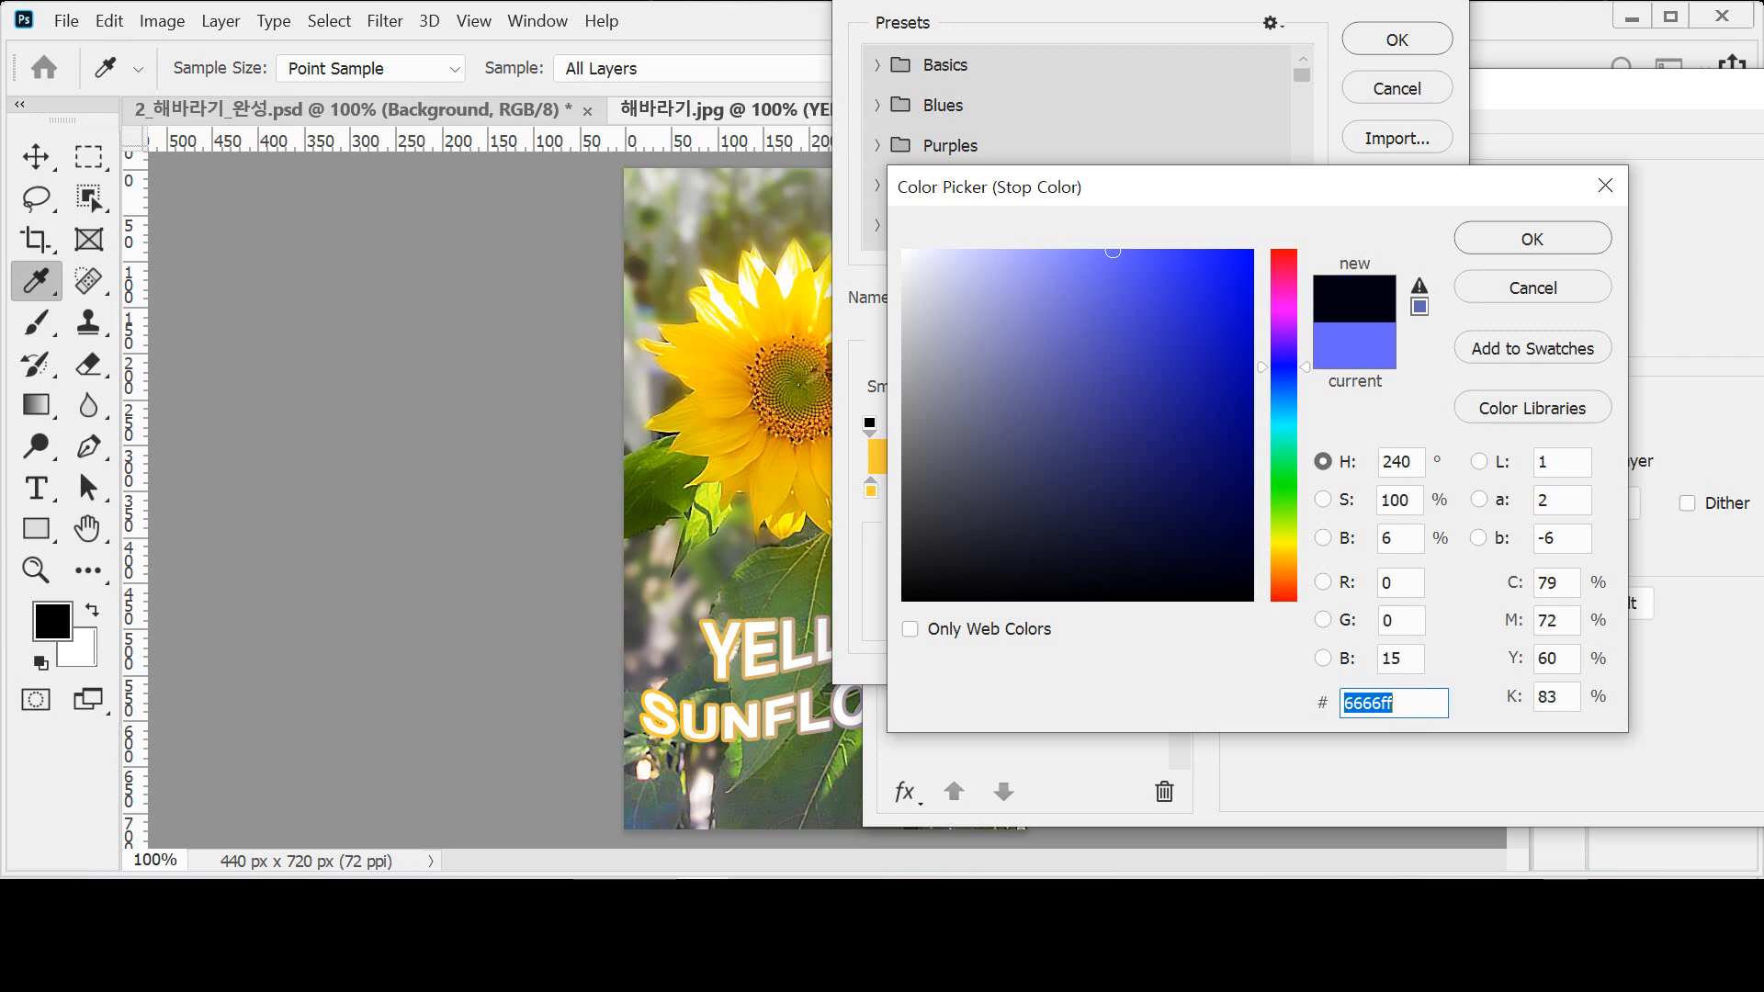
type("3")
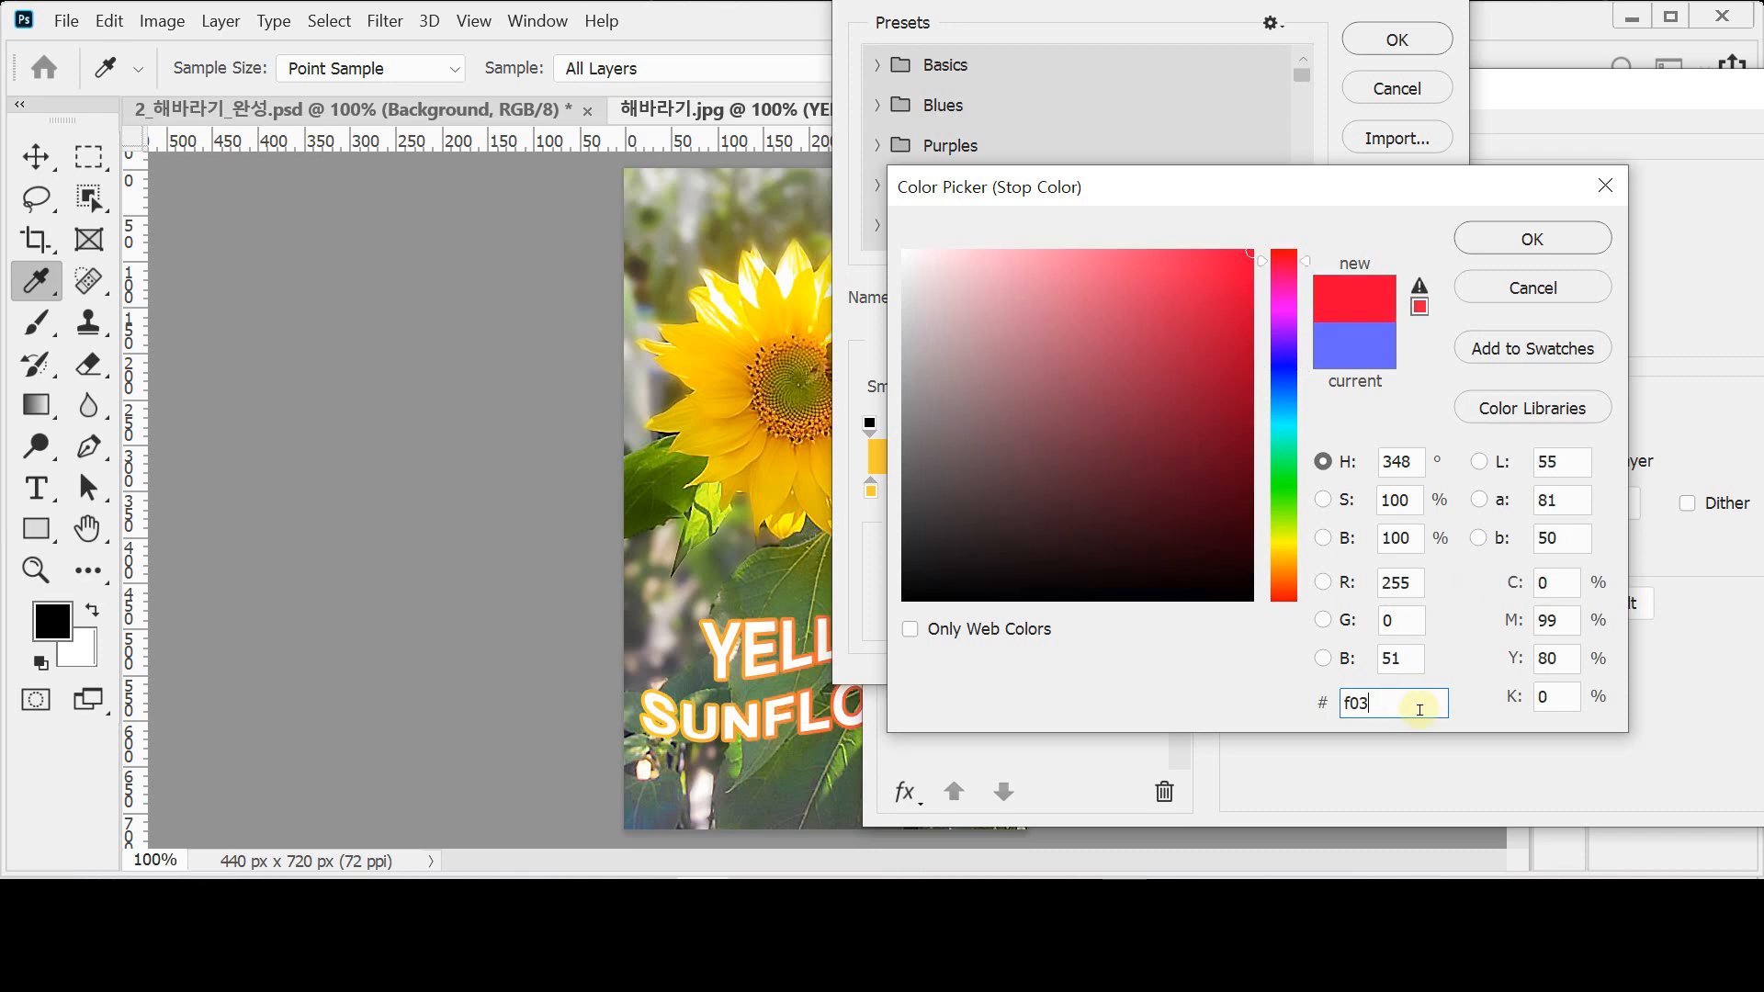
left_click(1501, 236)
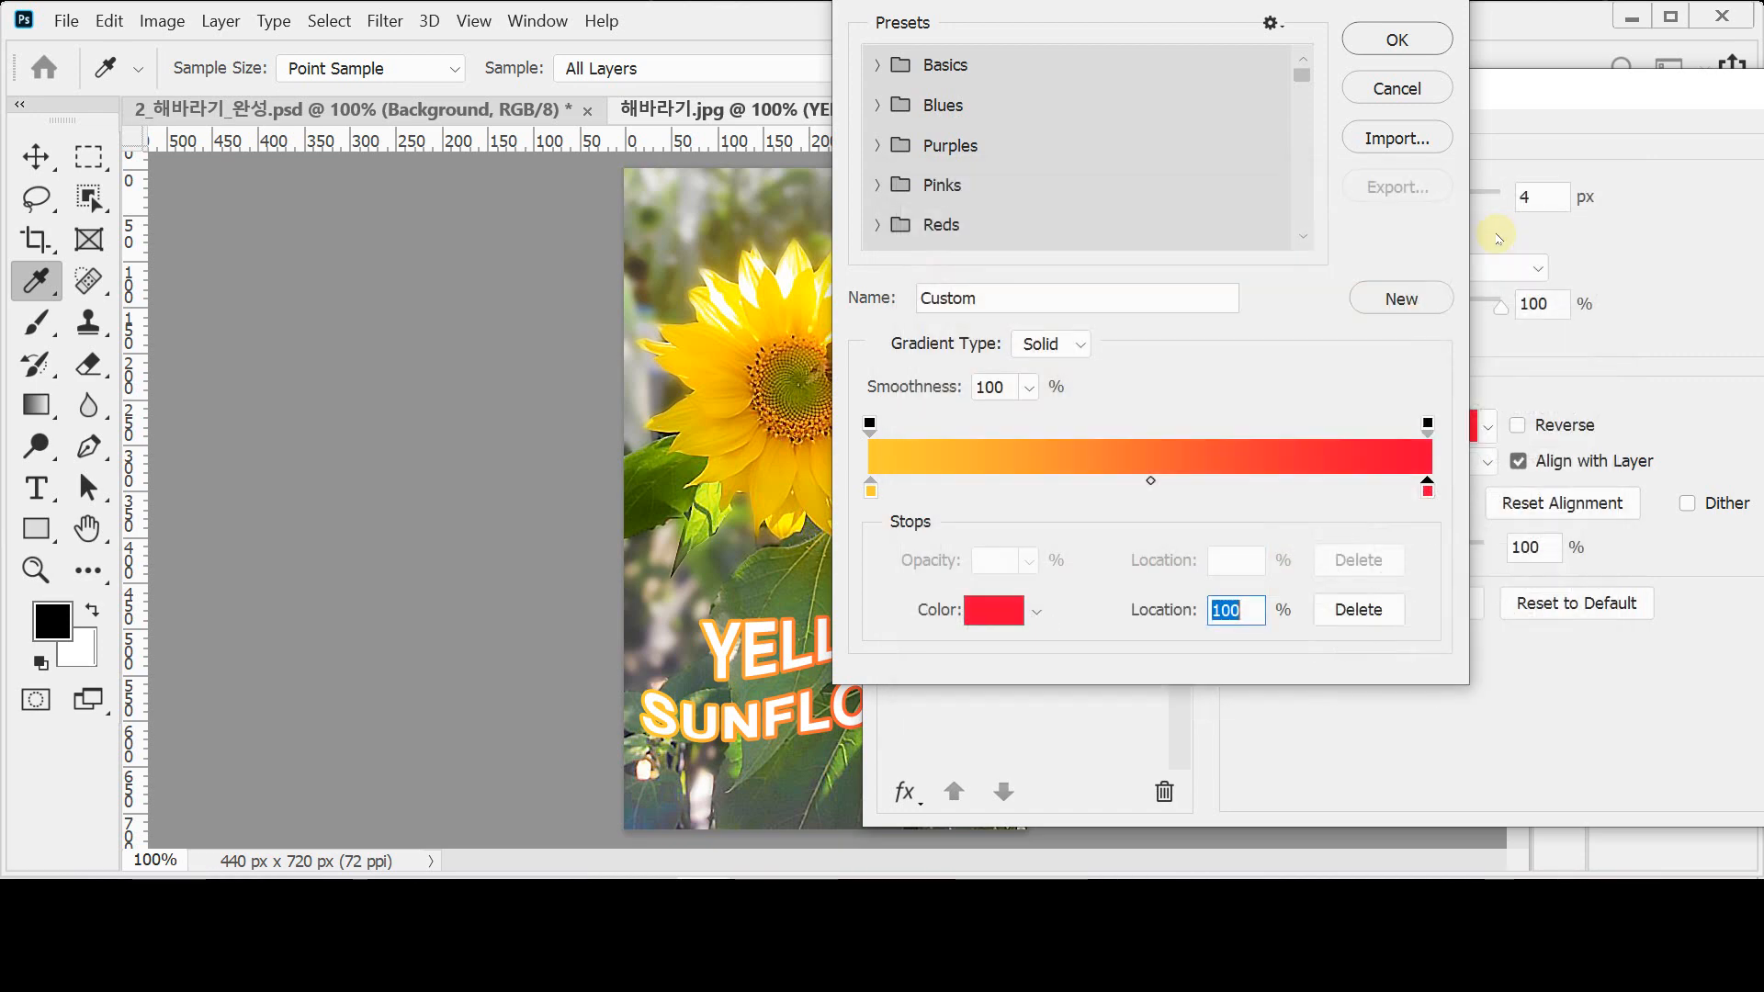
left_click(1397, 41)
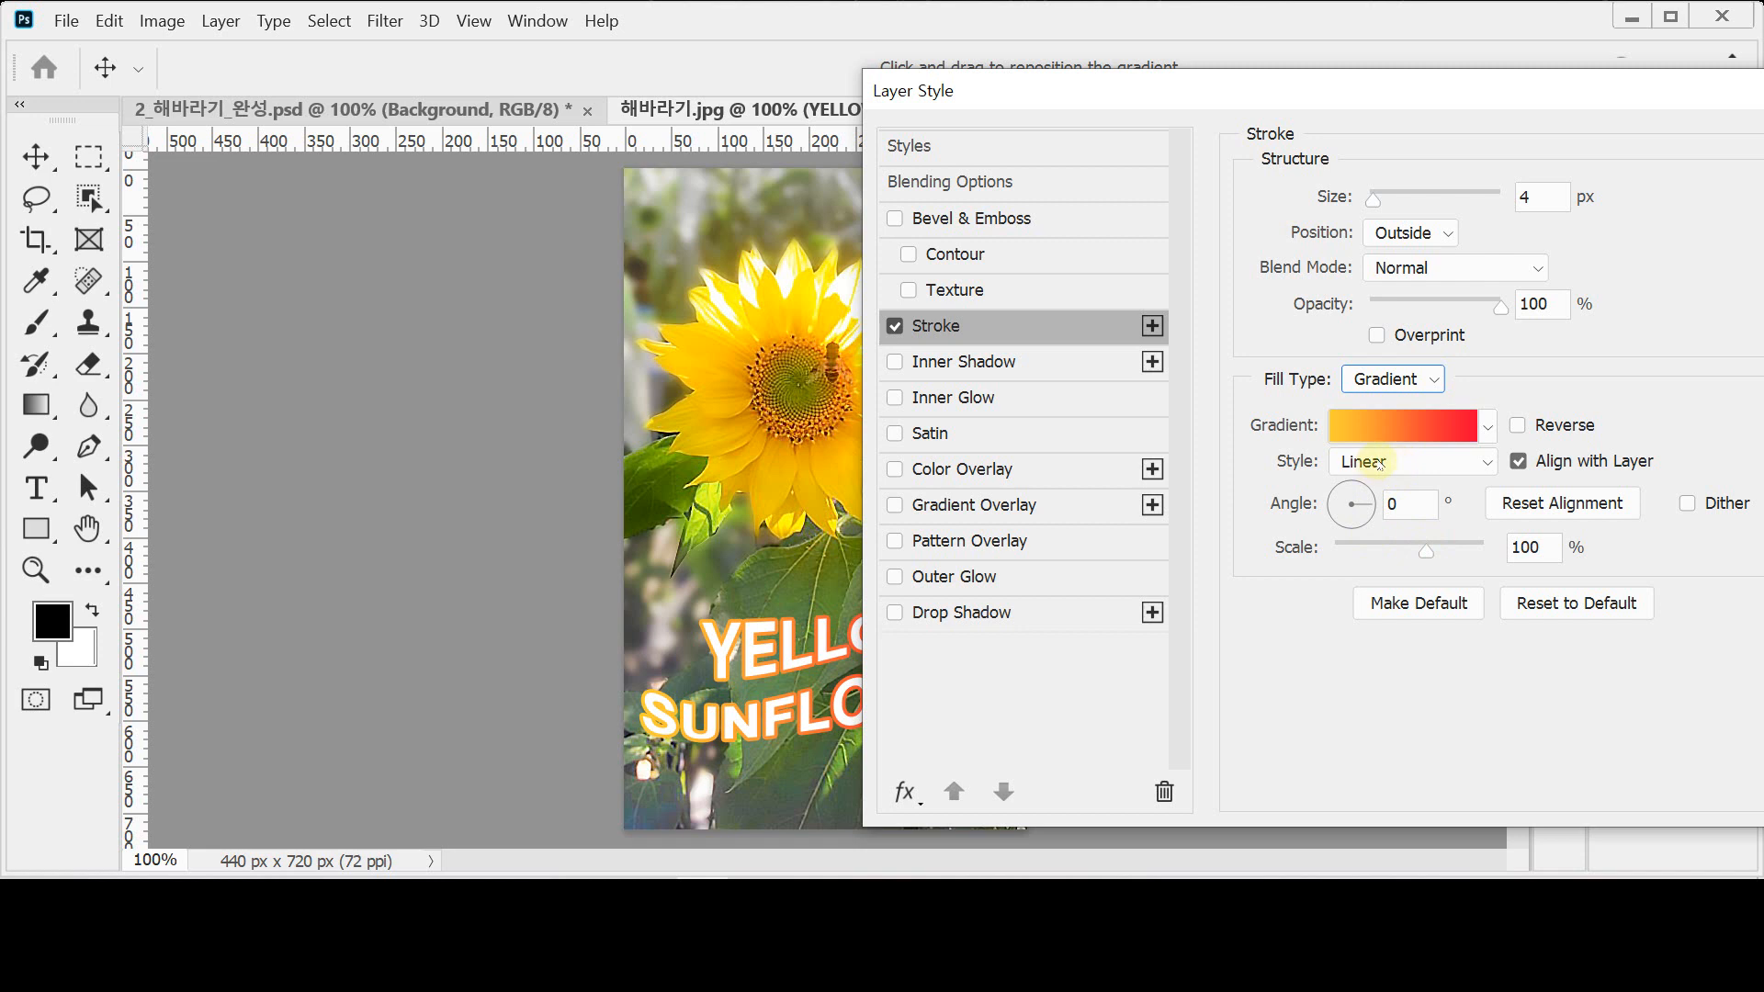
Step: Set the stroke gradient's angle to 90° and move the Layer Style dialog clear of the title text
double_click(1395, 511)
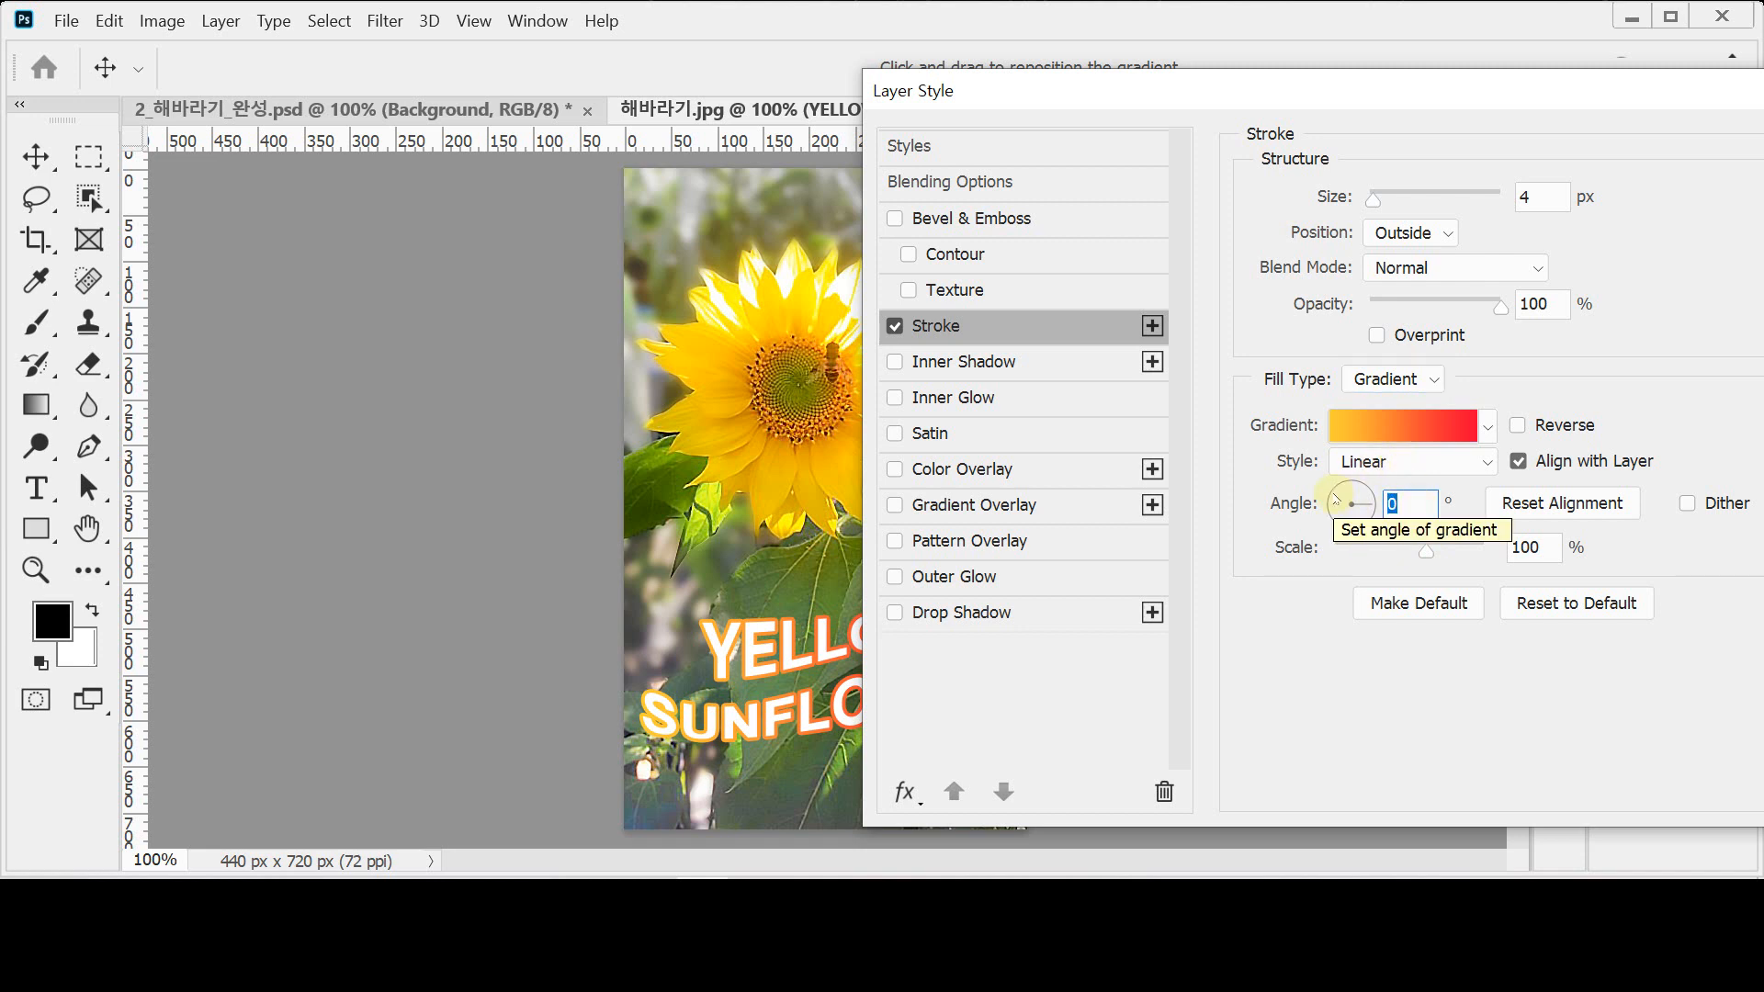
type("90")
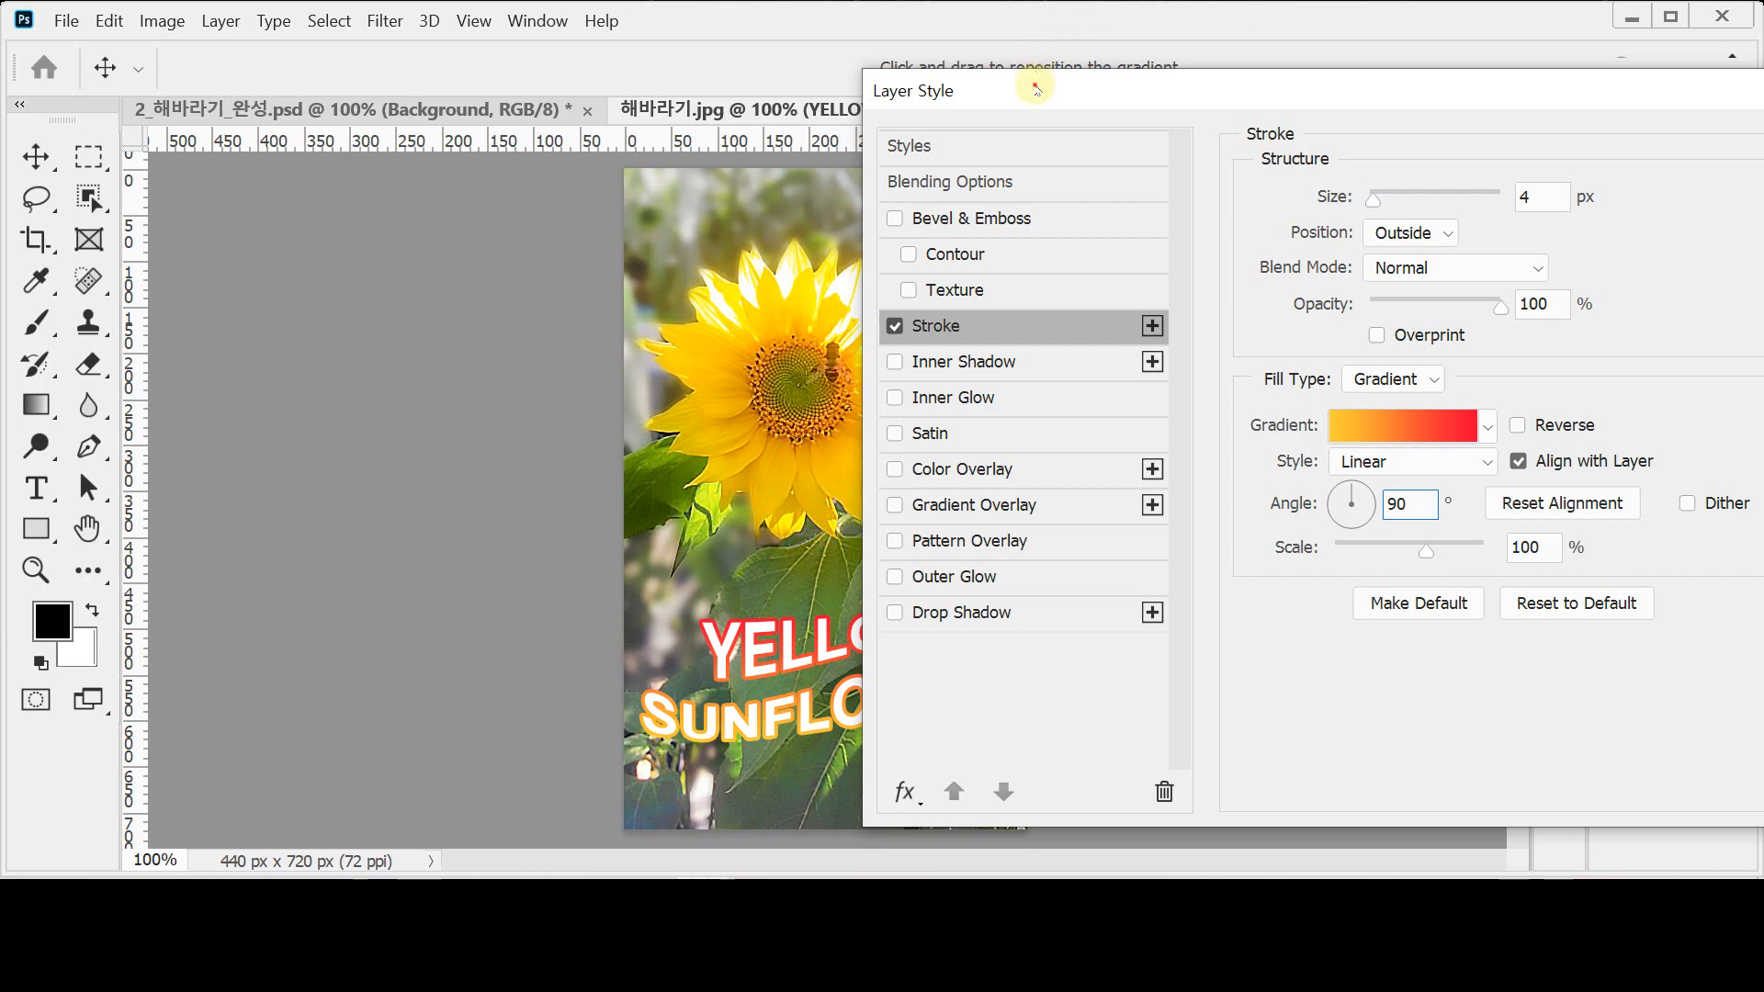
left_click_drag(1036, 89, 1160, 94)
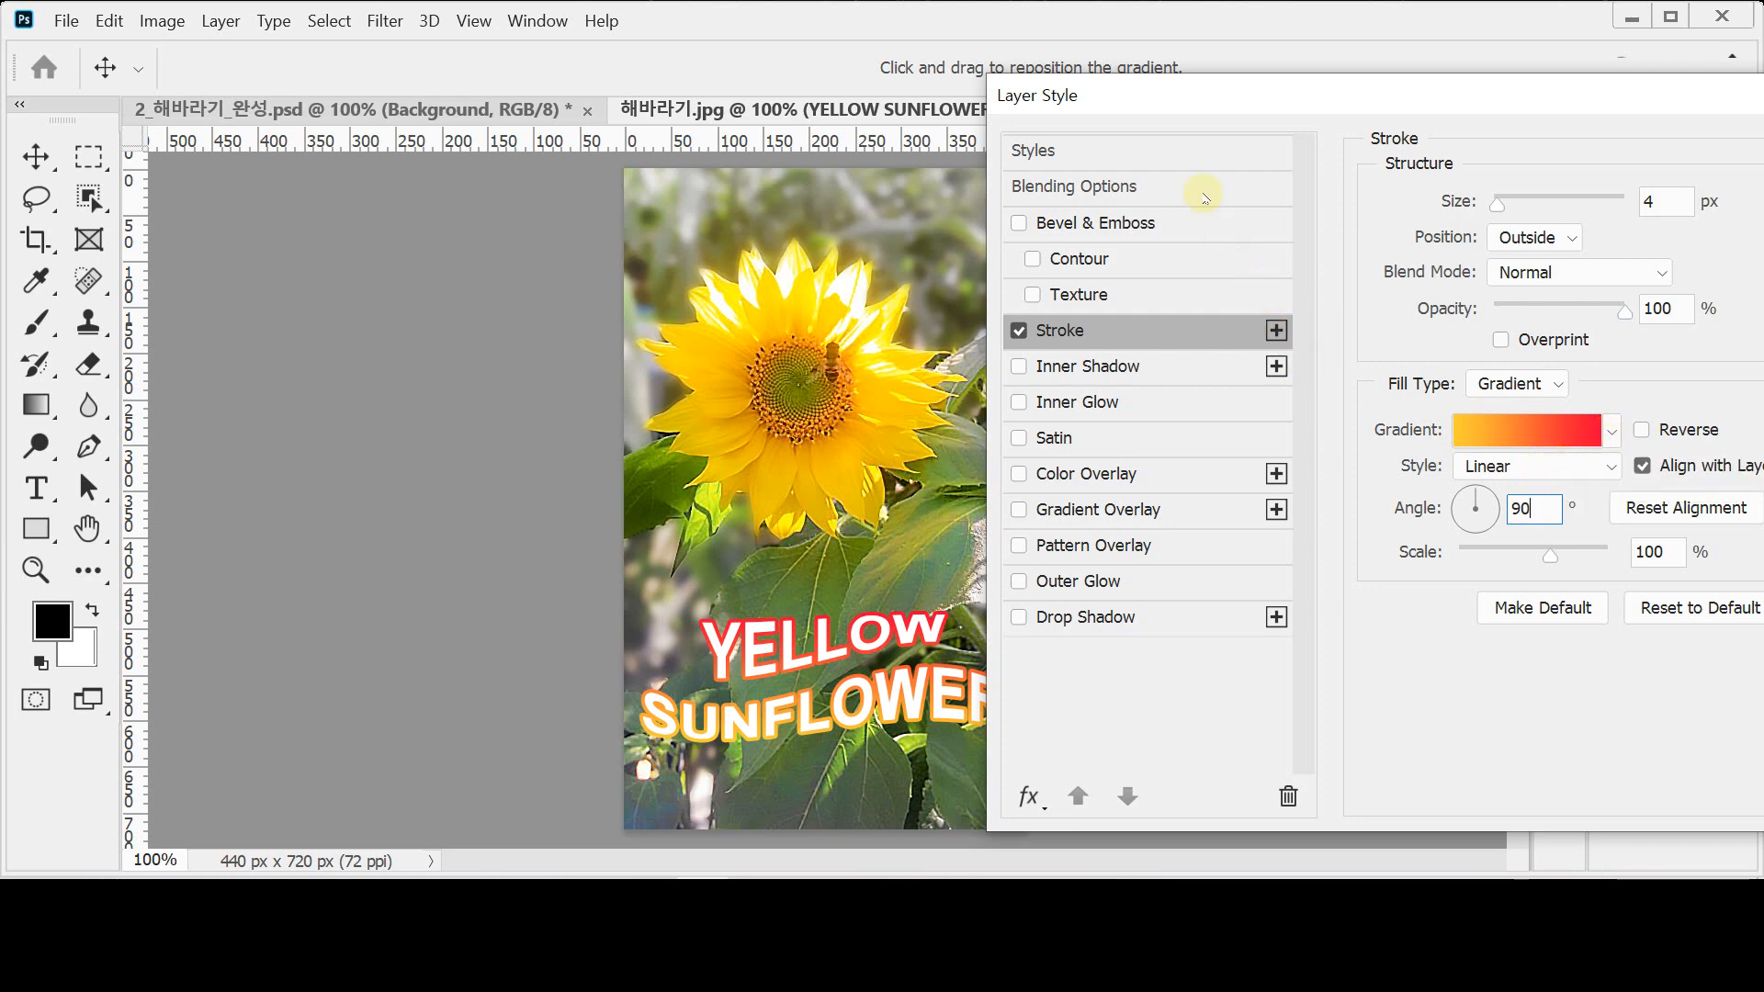
left_click_drag(1220, 96, 1146, 76)
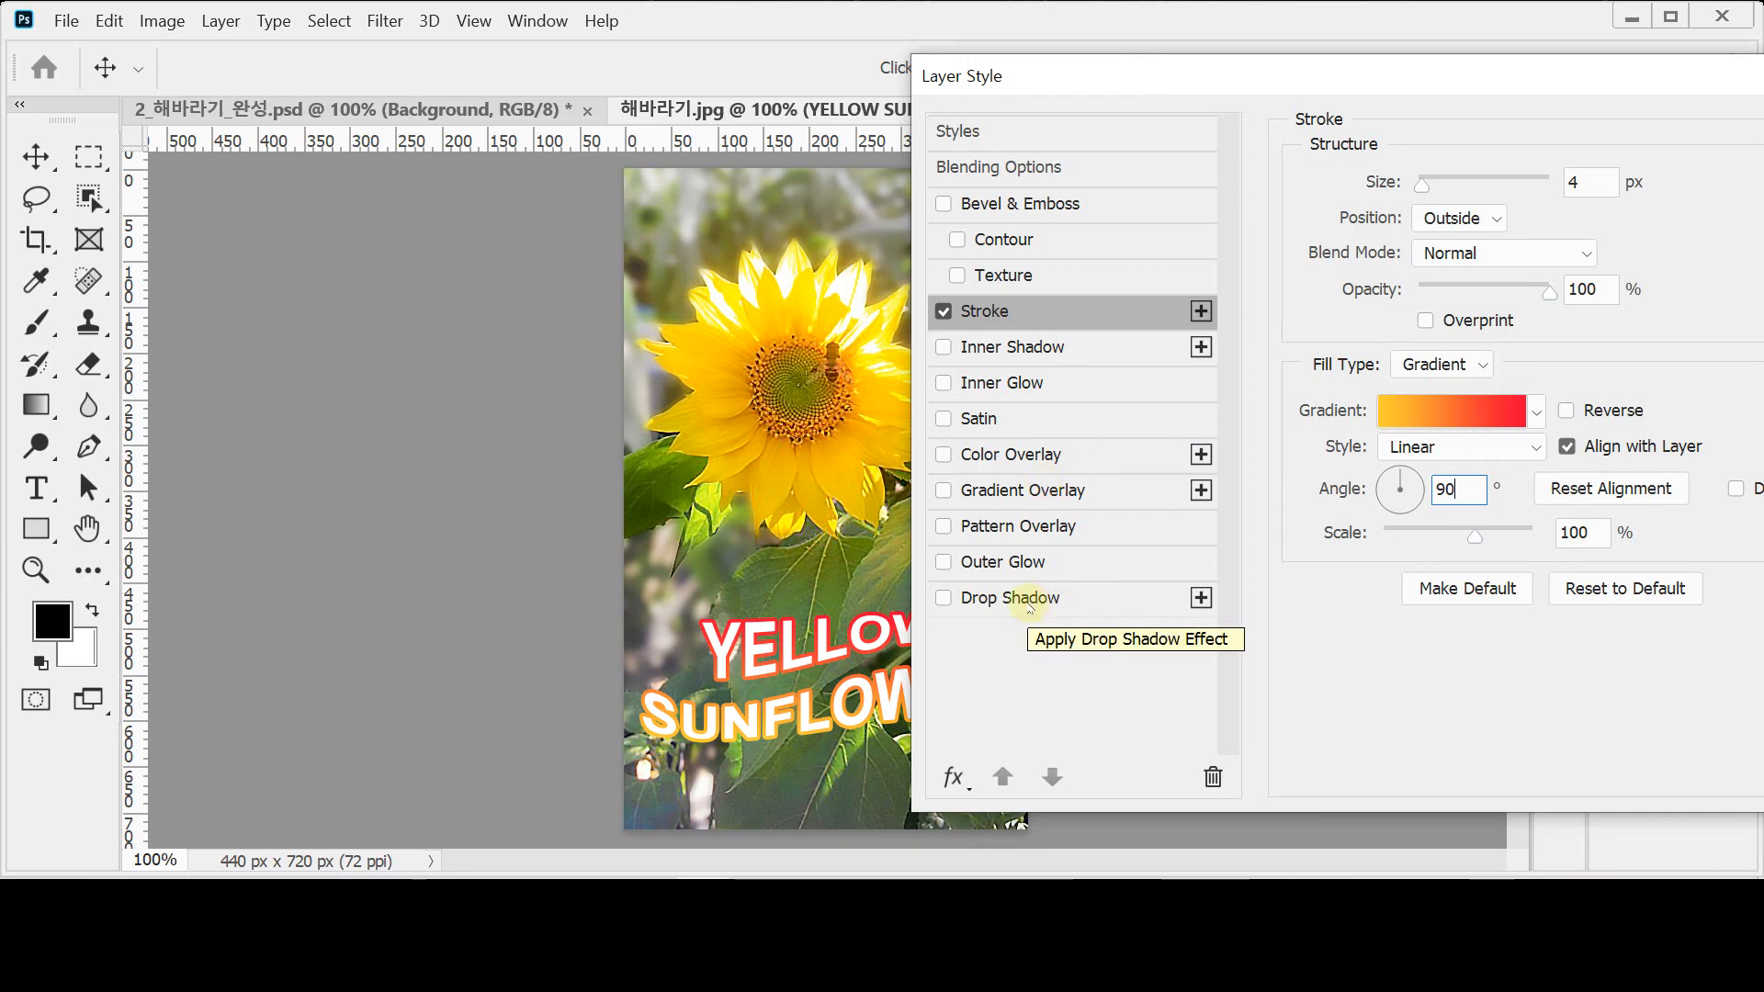
Step: Add a Drop Shadow effect to the title text's layer and open its settings
left_click(943, 598)
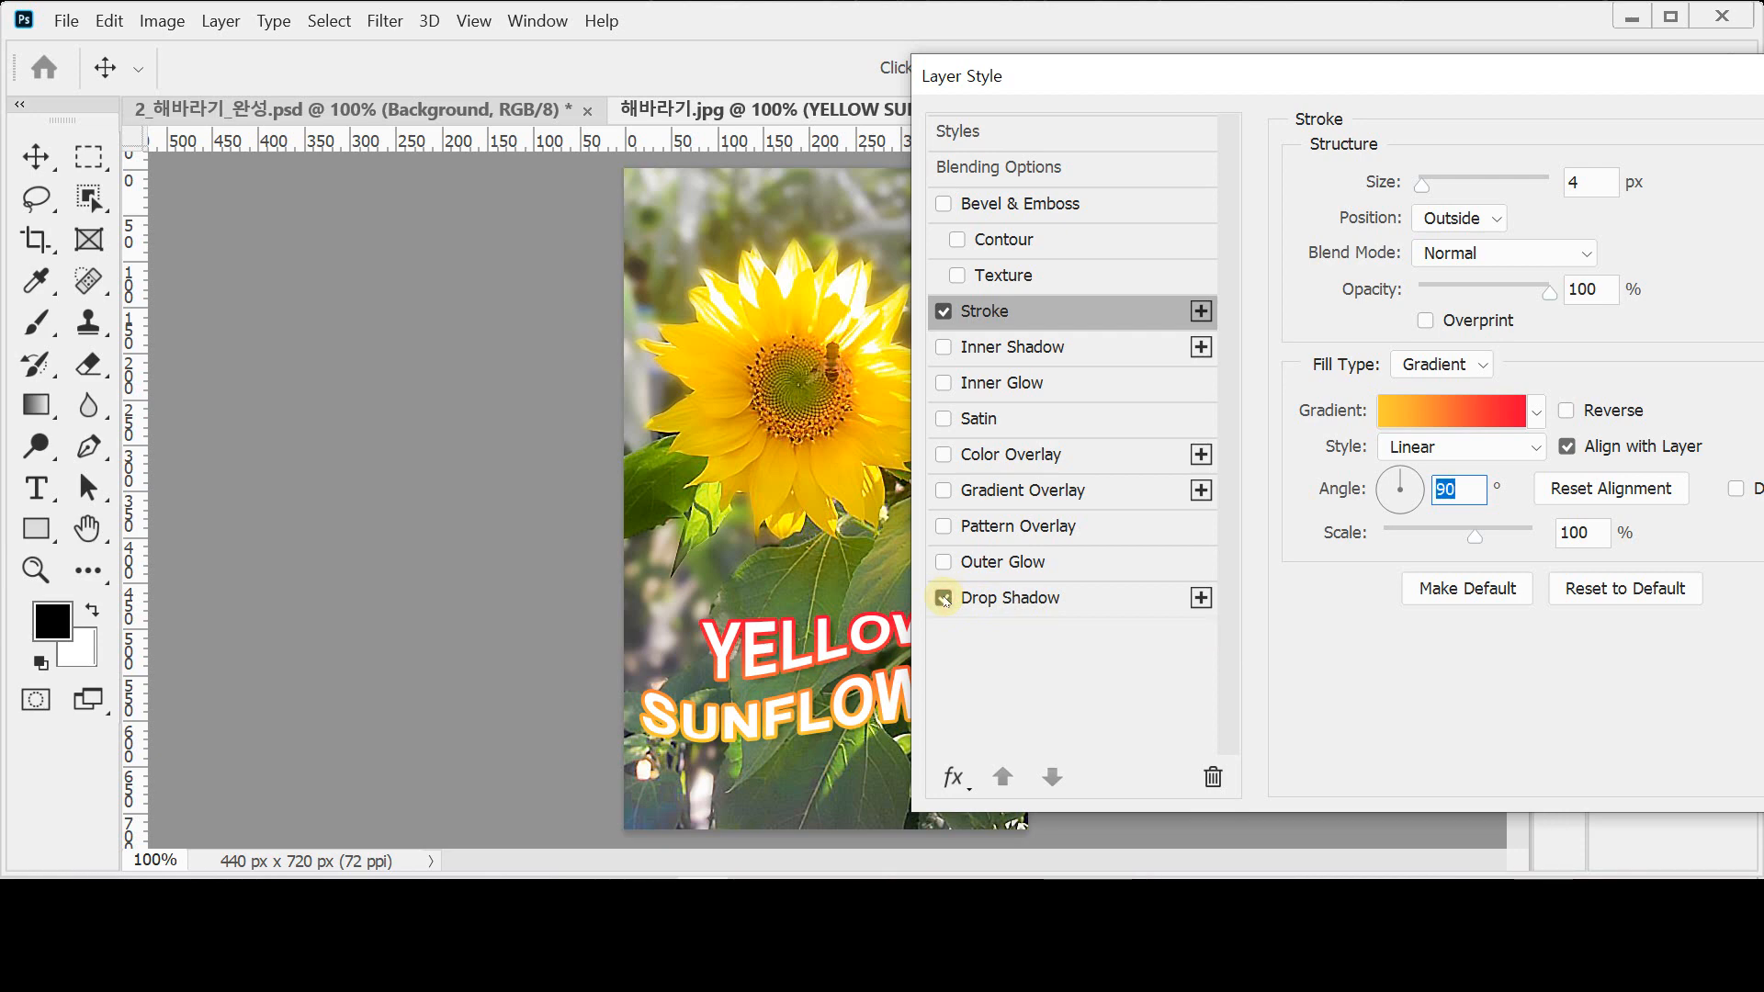
left_click(945, 599)
left_click(944, 599)
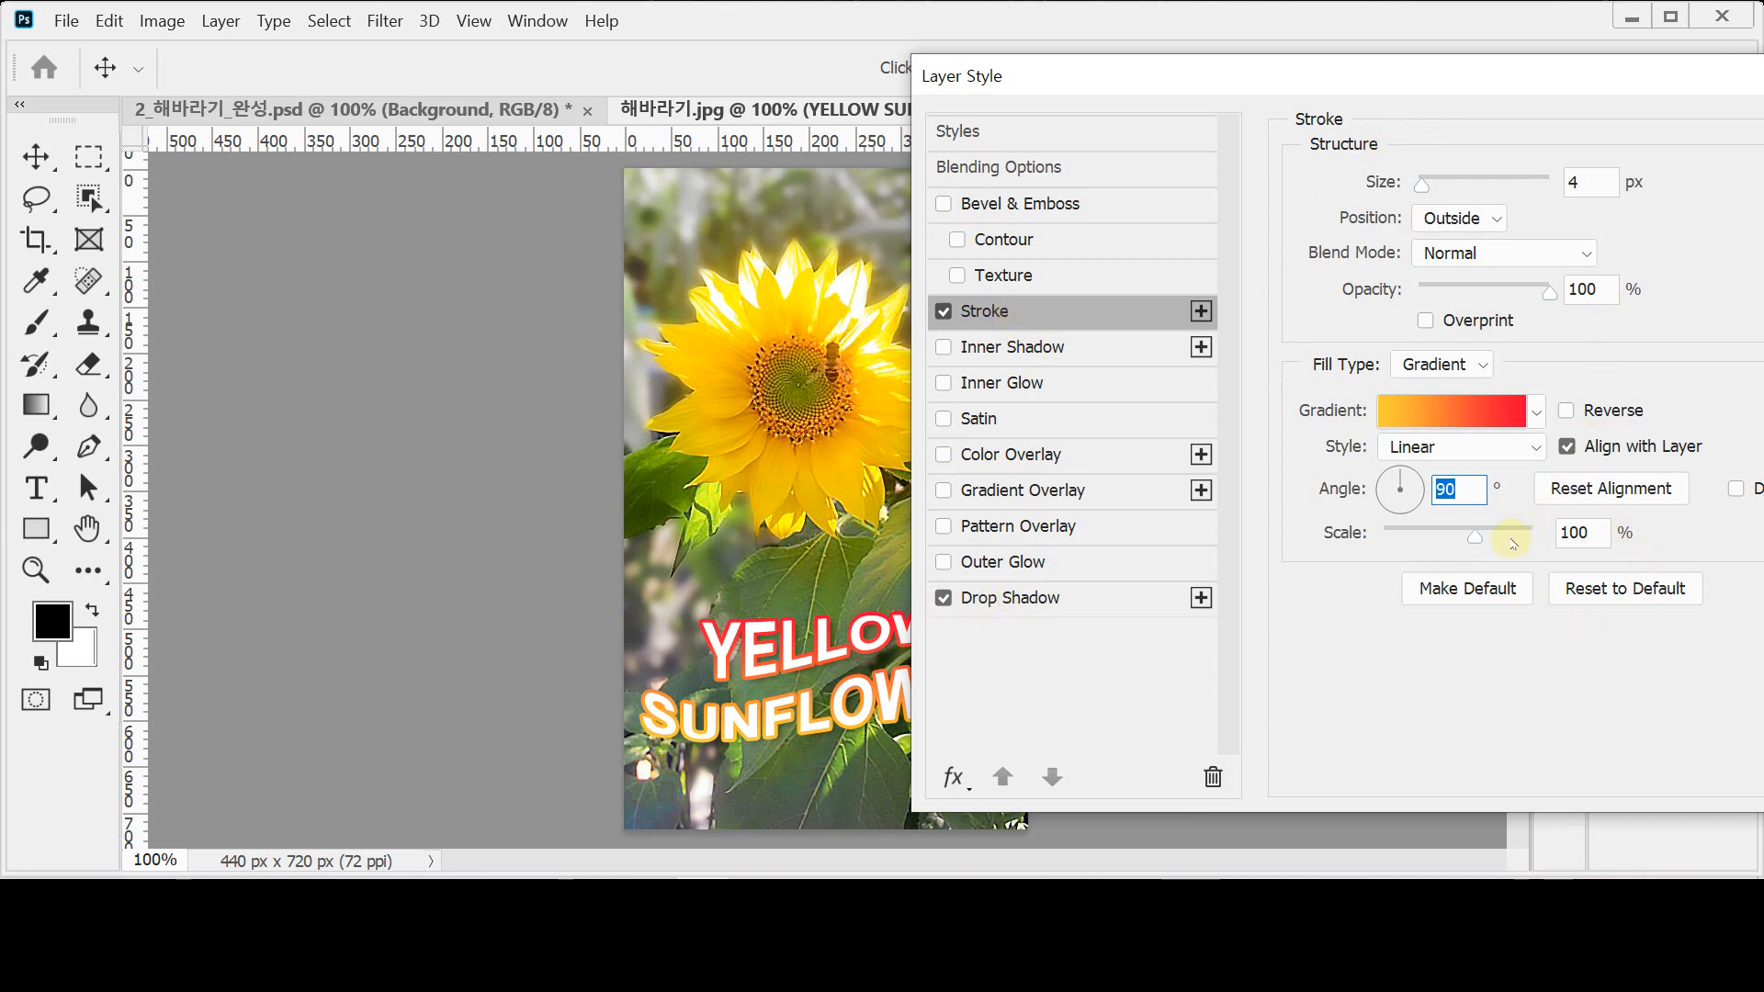
left_click(942, 598)
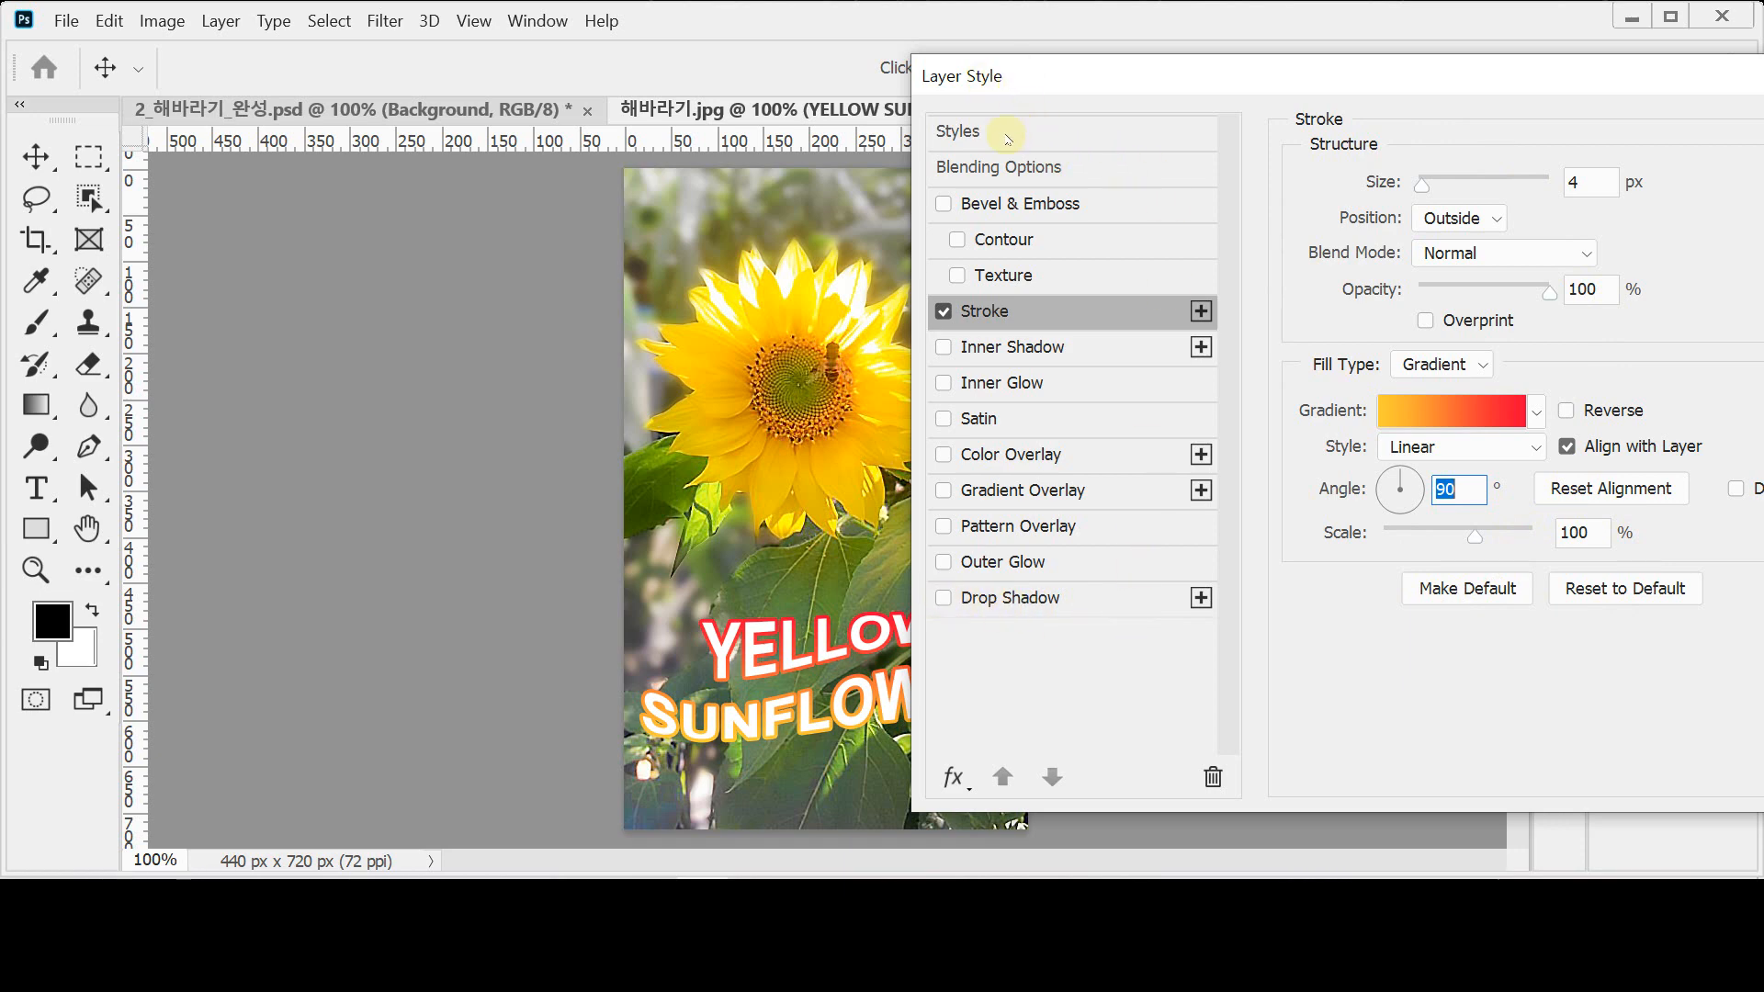
left_click(1056, 605)
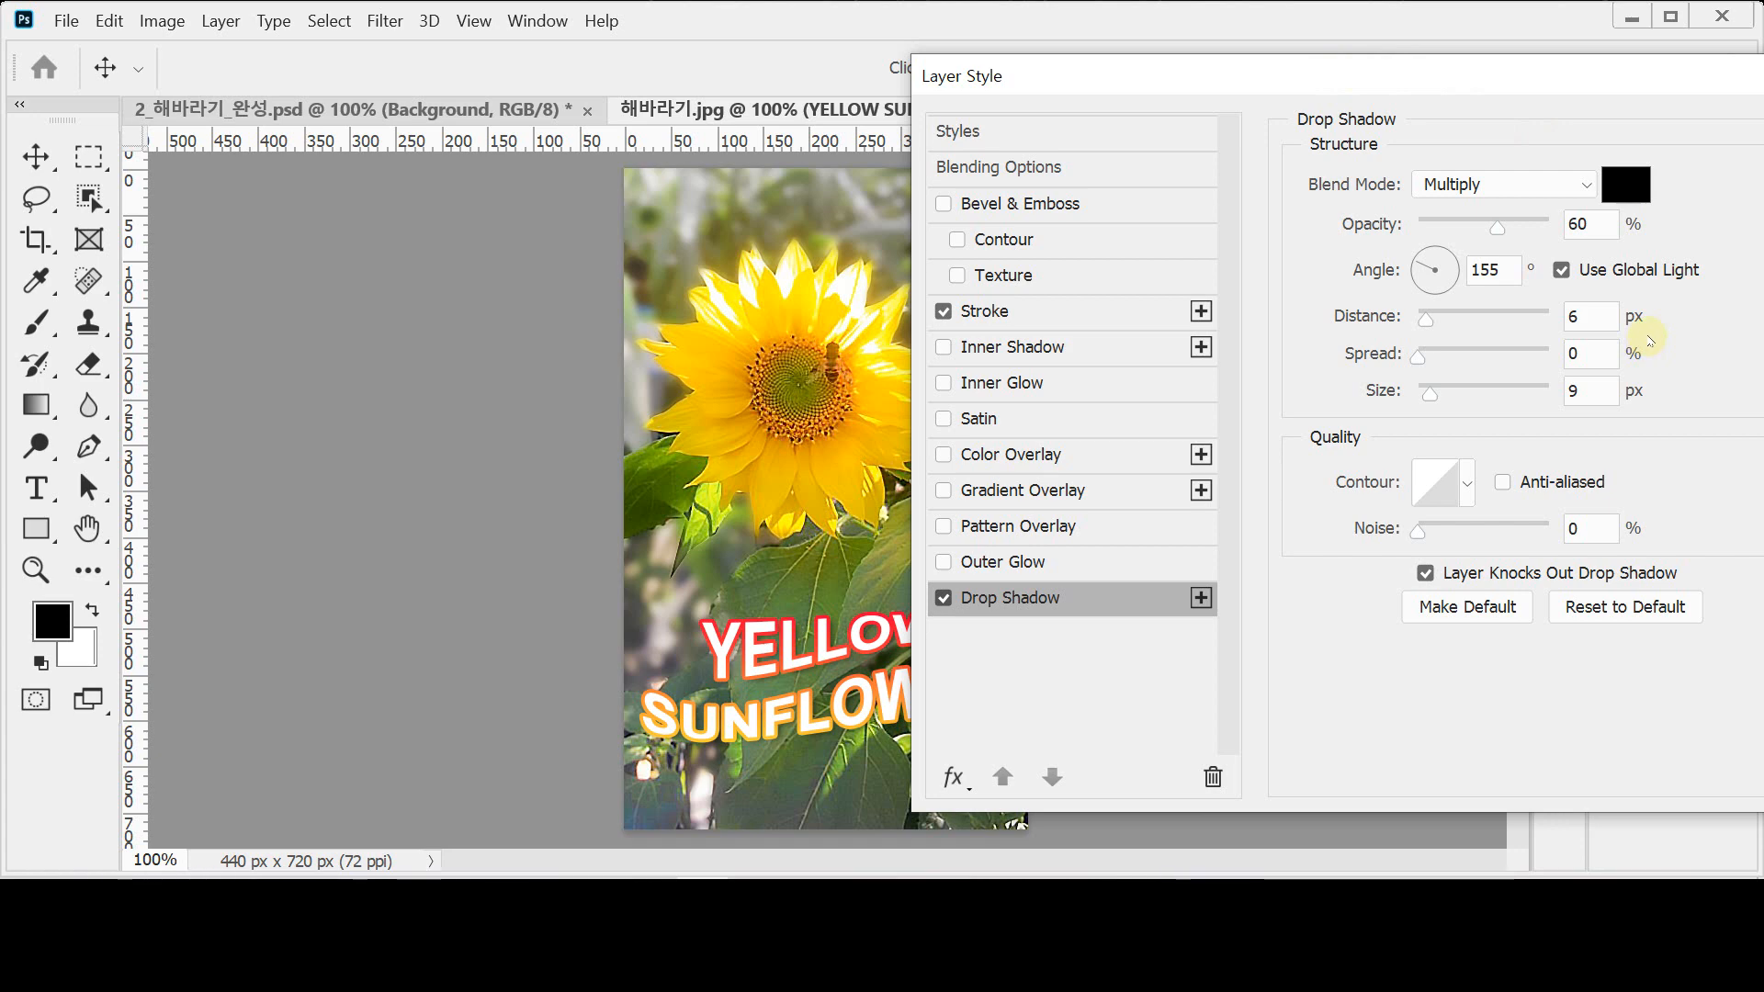
Step: Set the drop shadow to 75% opacity, 120° angle, 15 px distance and 10 px size, and apply the layer style
left_click(1576, 224)
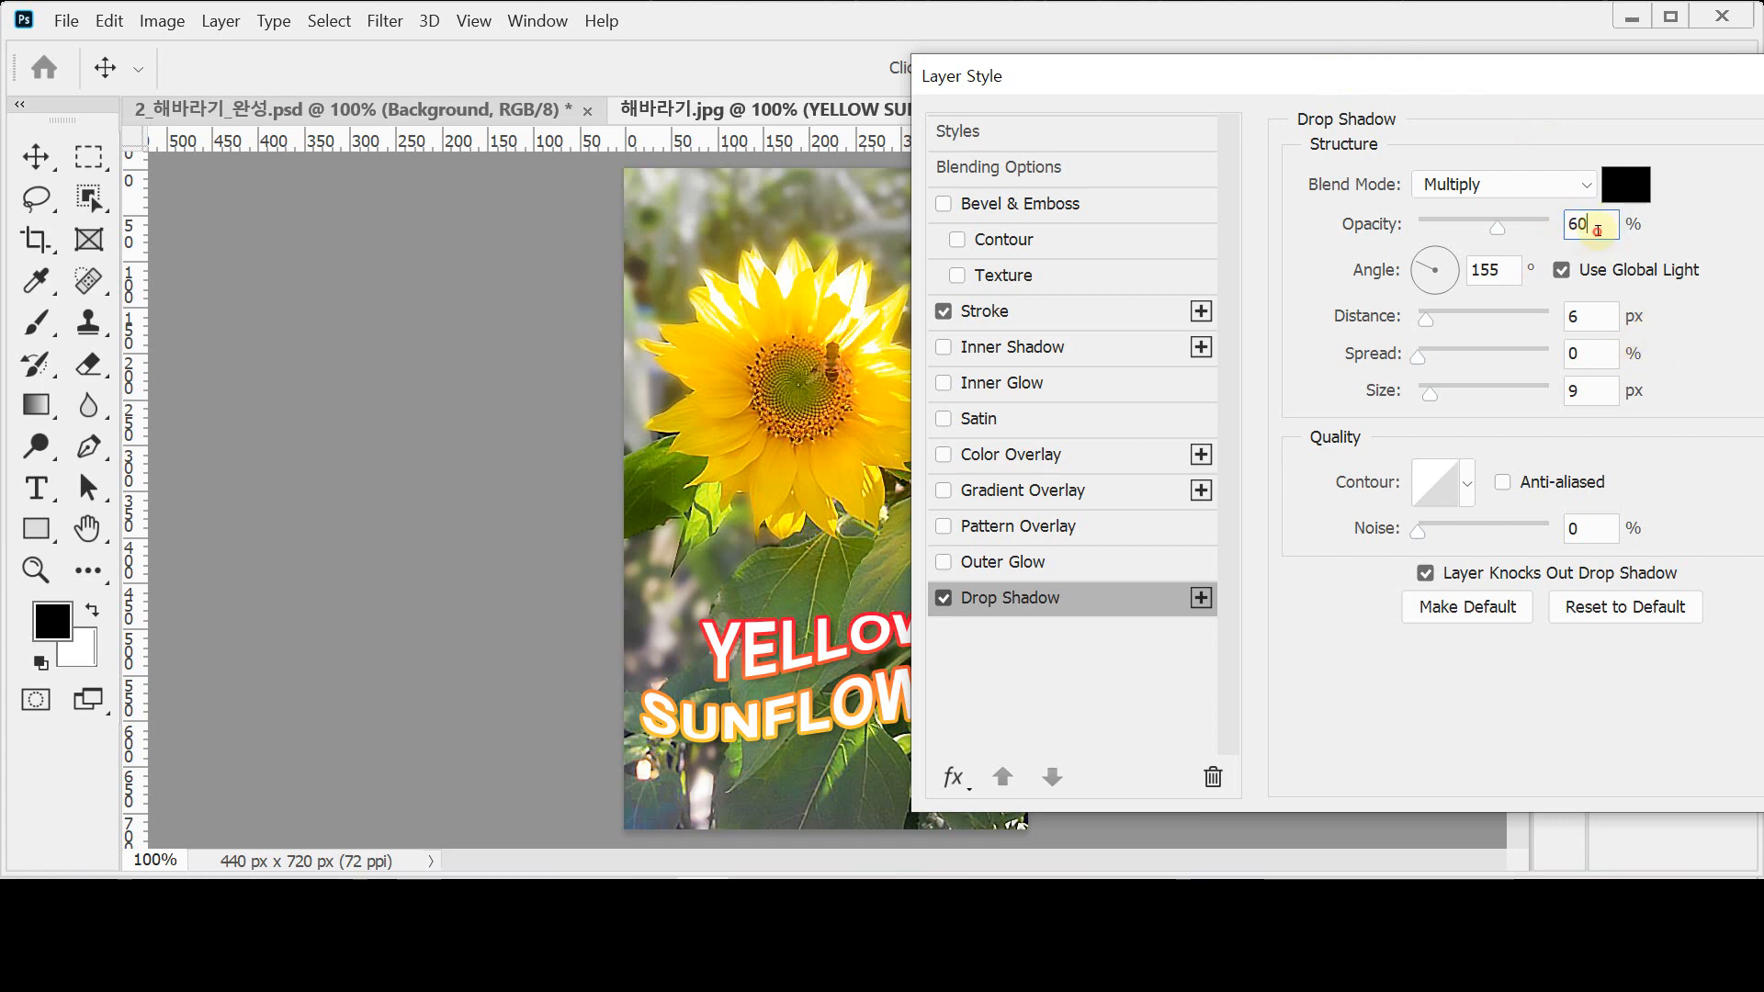
type("75")
left_click(1510, 264)
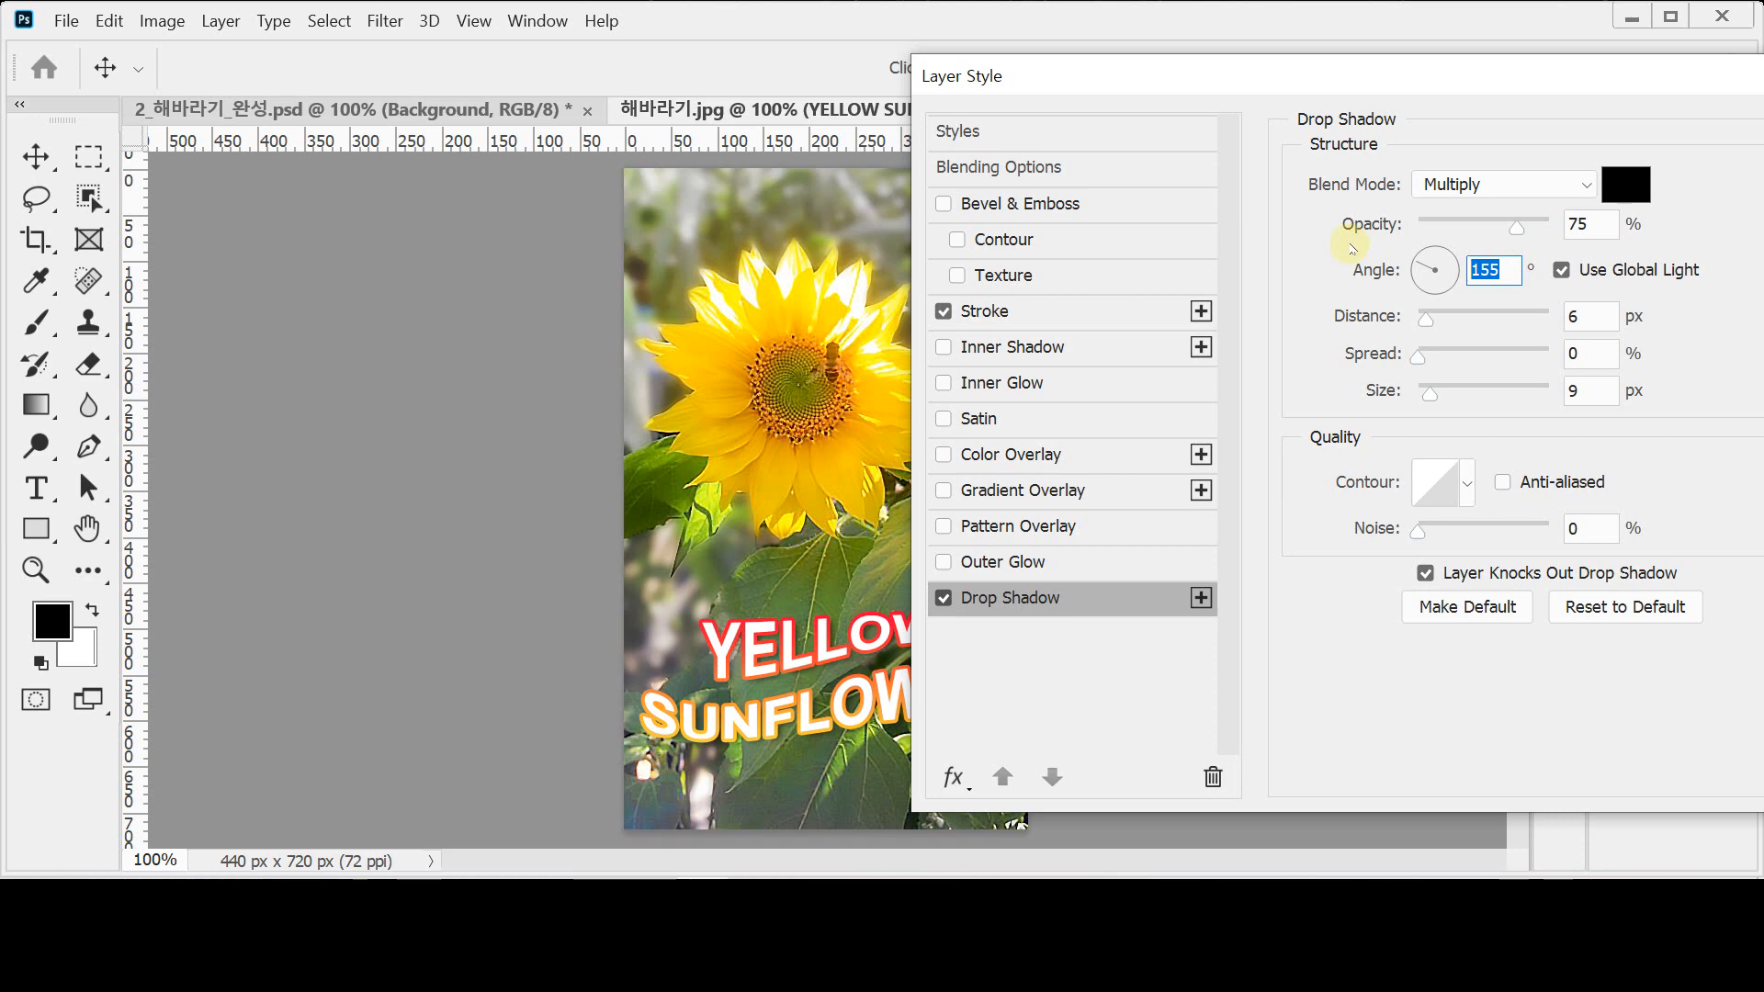
type("120")
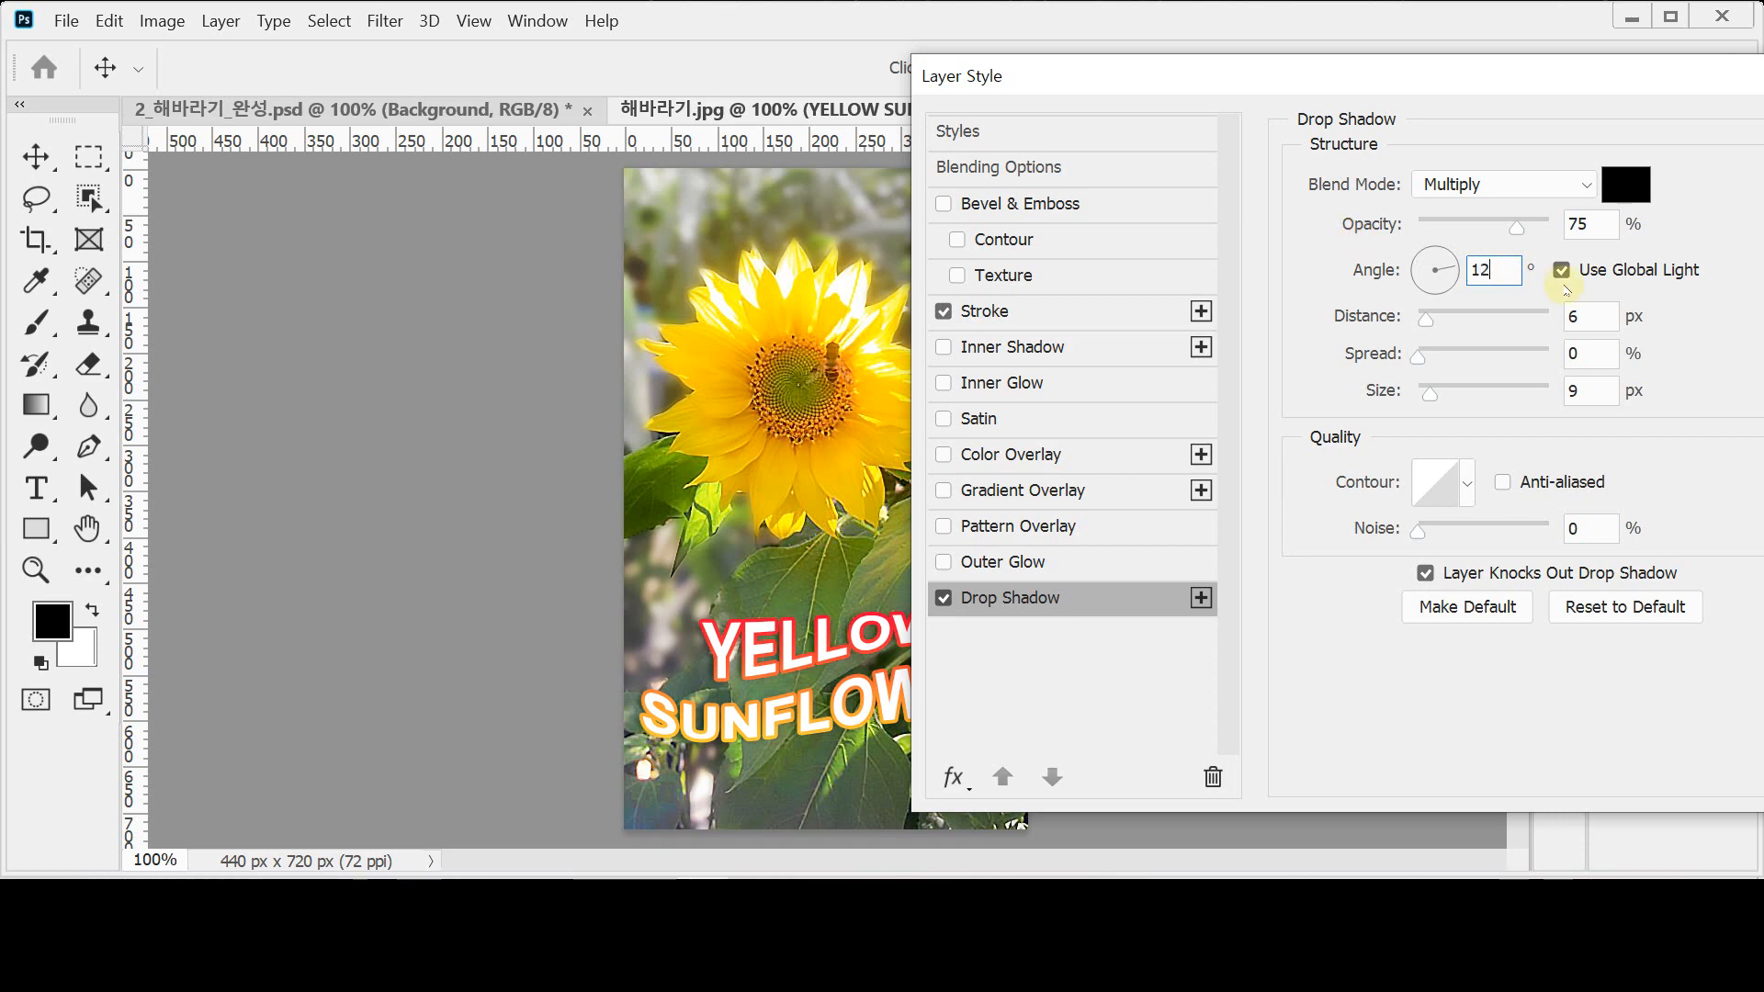
left_click(1588, 317)
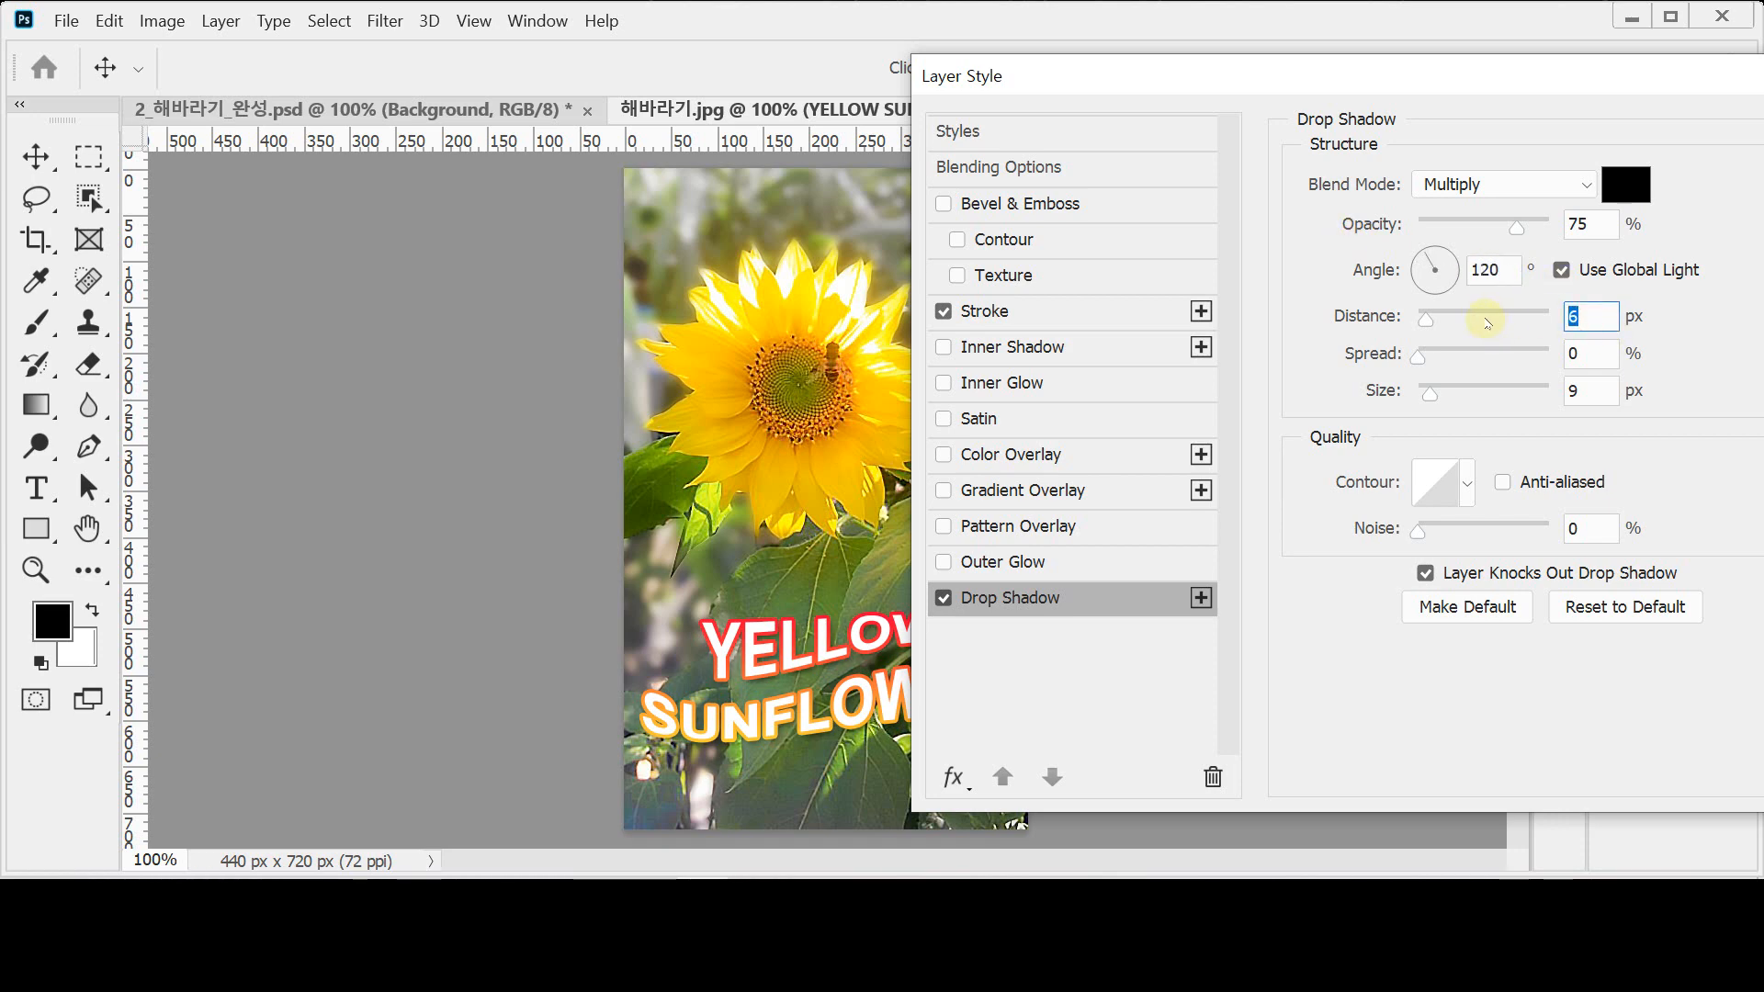
type("15")
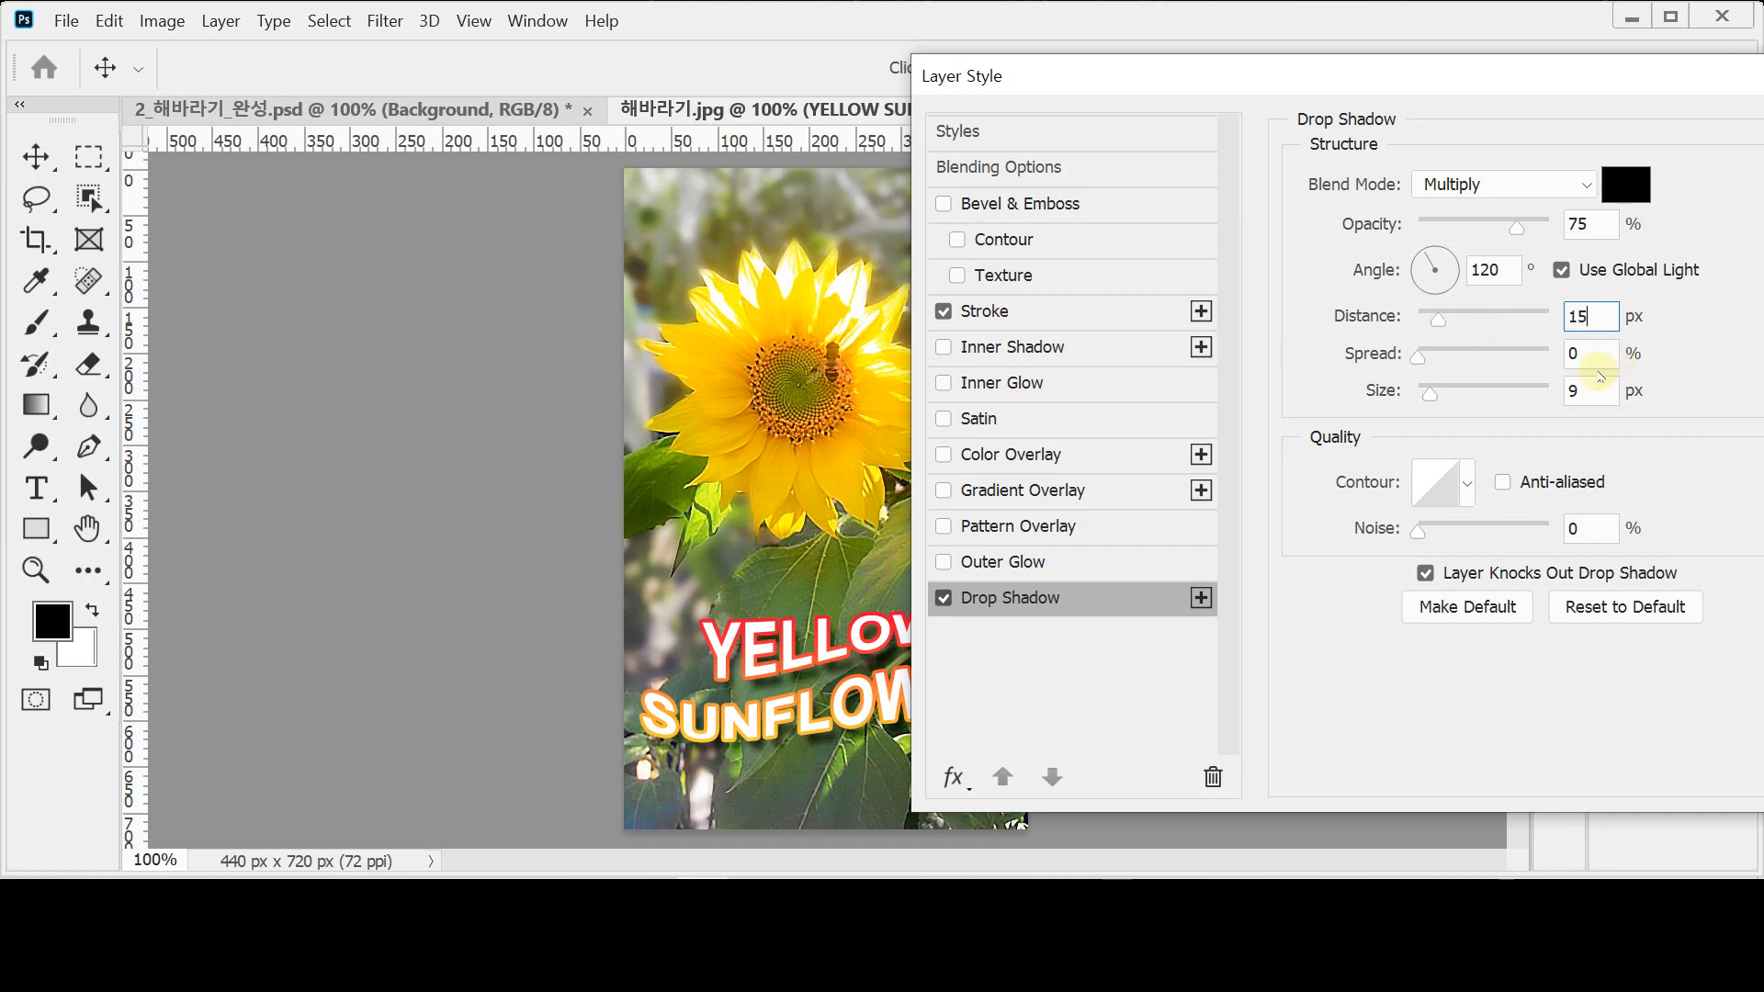
left_click(1594, 393)
type("10")
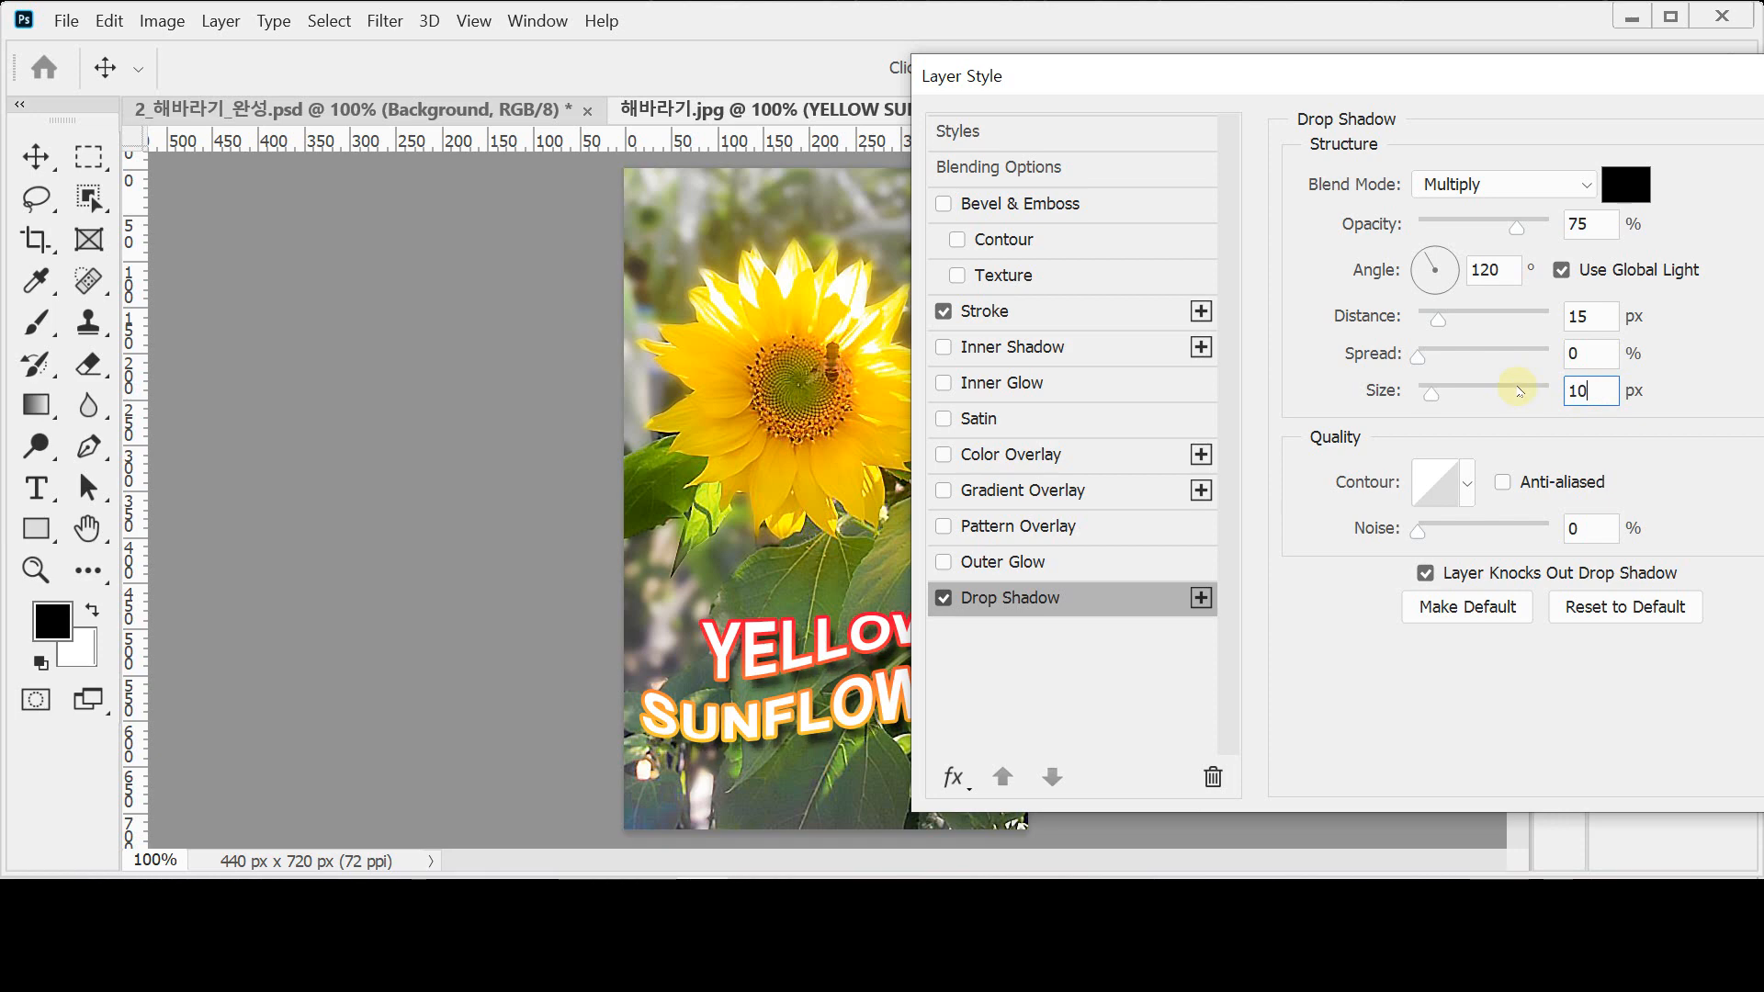
key("Tab")
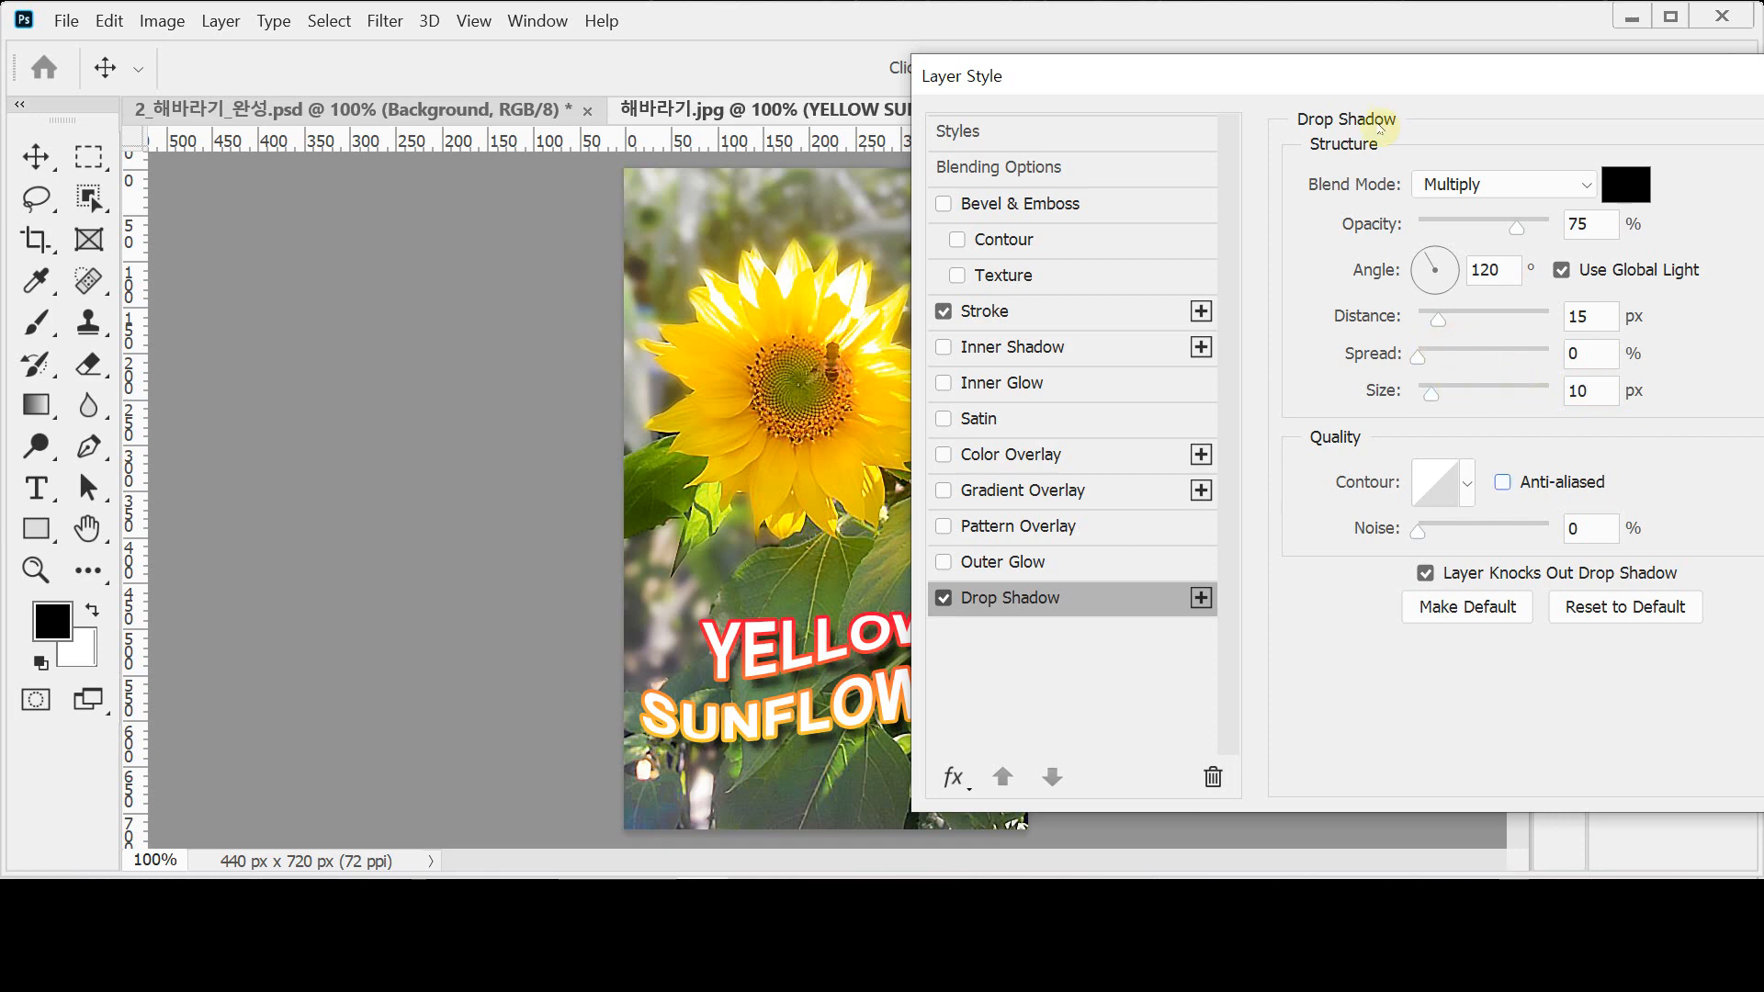
left_click_drag(1259, 78, 1147, 81)
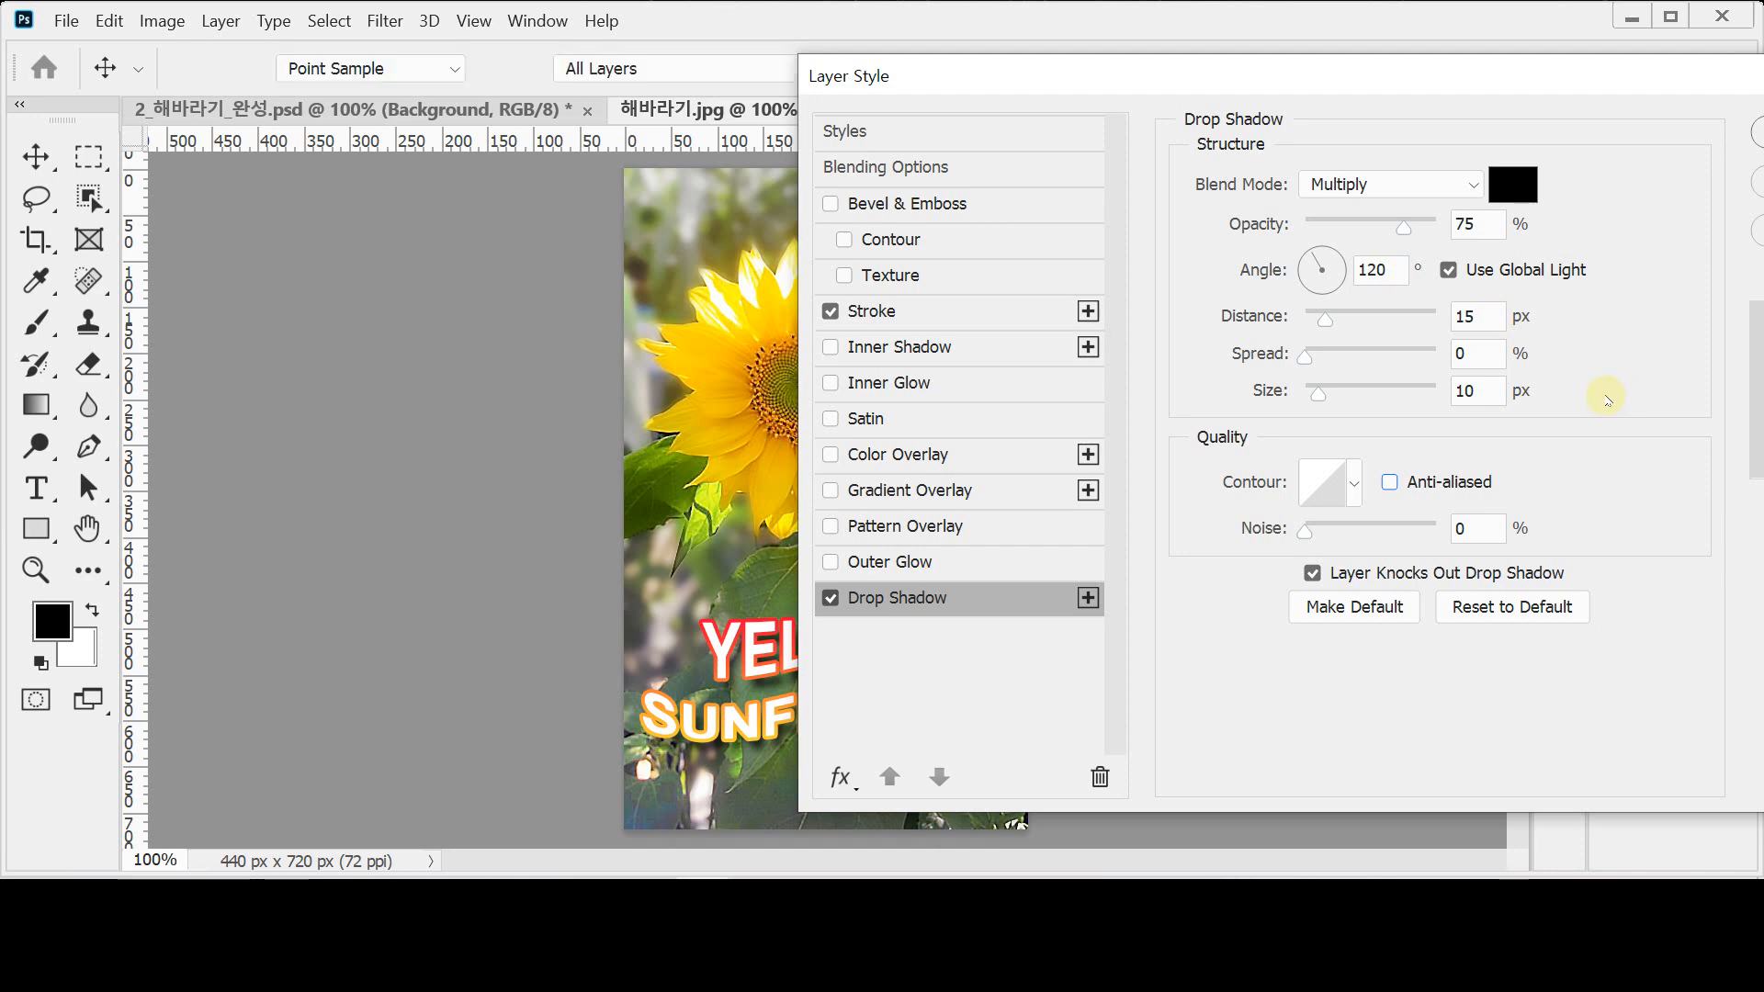
key("Return")
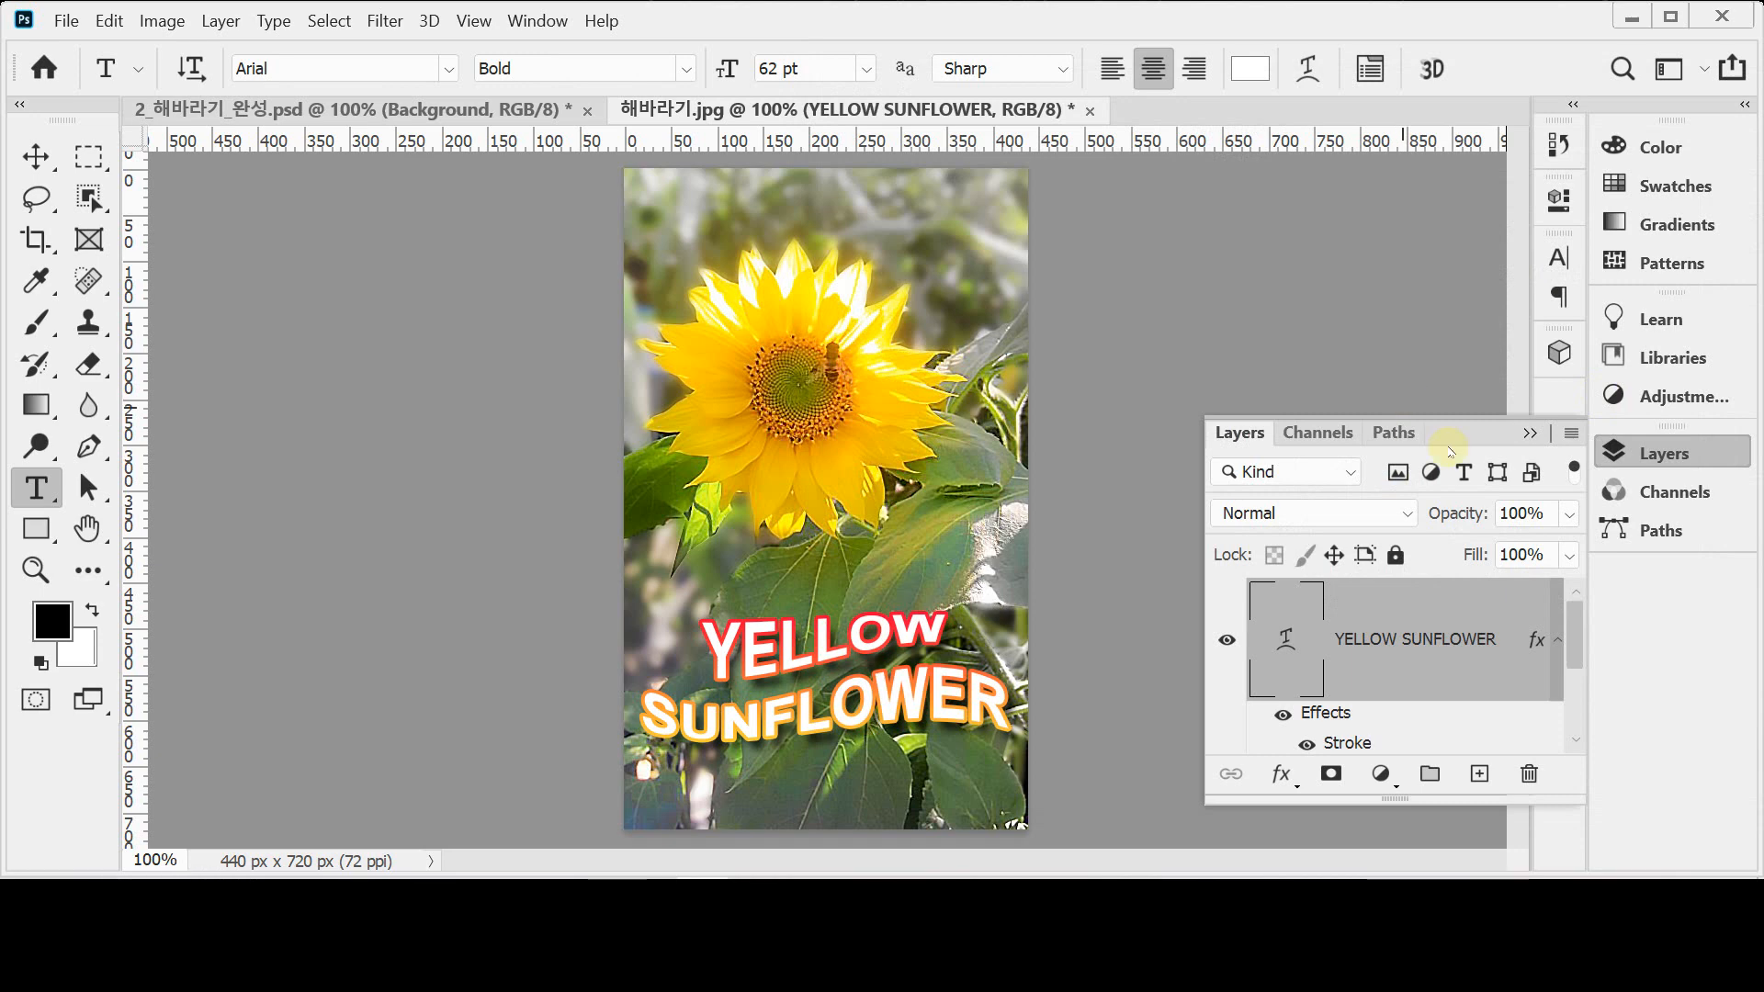
Step: Reopen the title layer's Drop Shadow settings to review them against the text, and close the dialog
left_click_drag(1580, 644, 1581, 663)
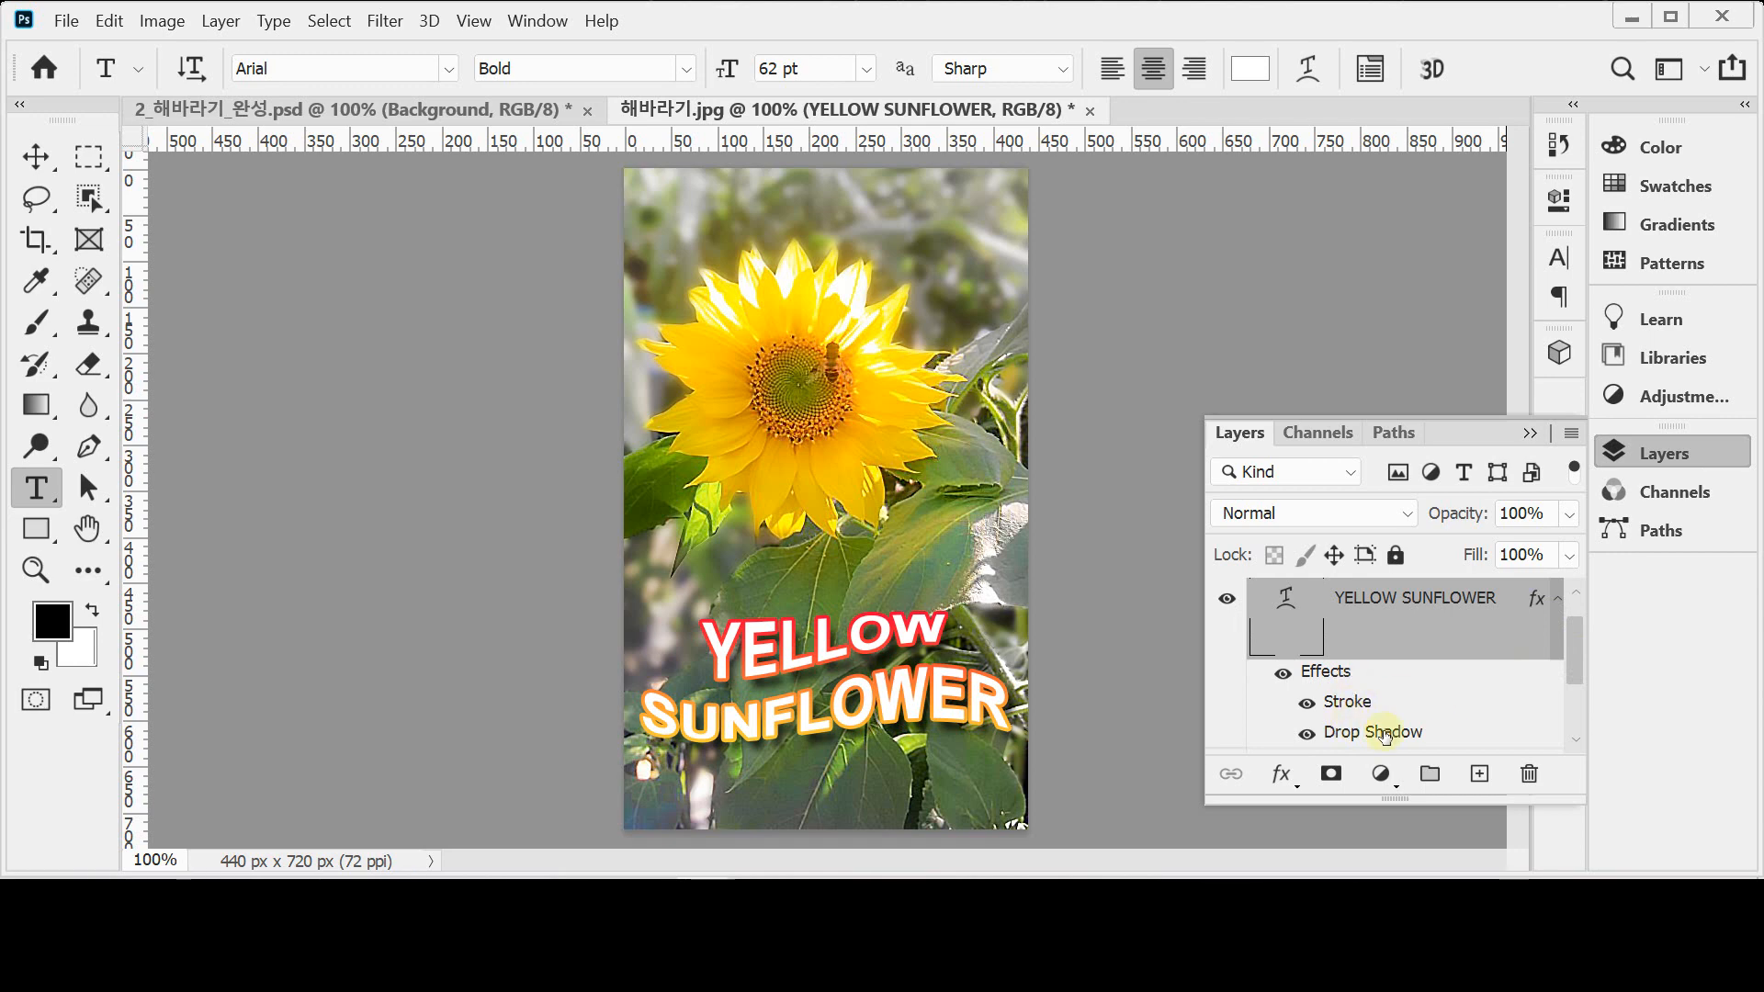
left_click_drag(1580, 668, 1579, 683)
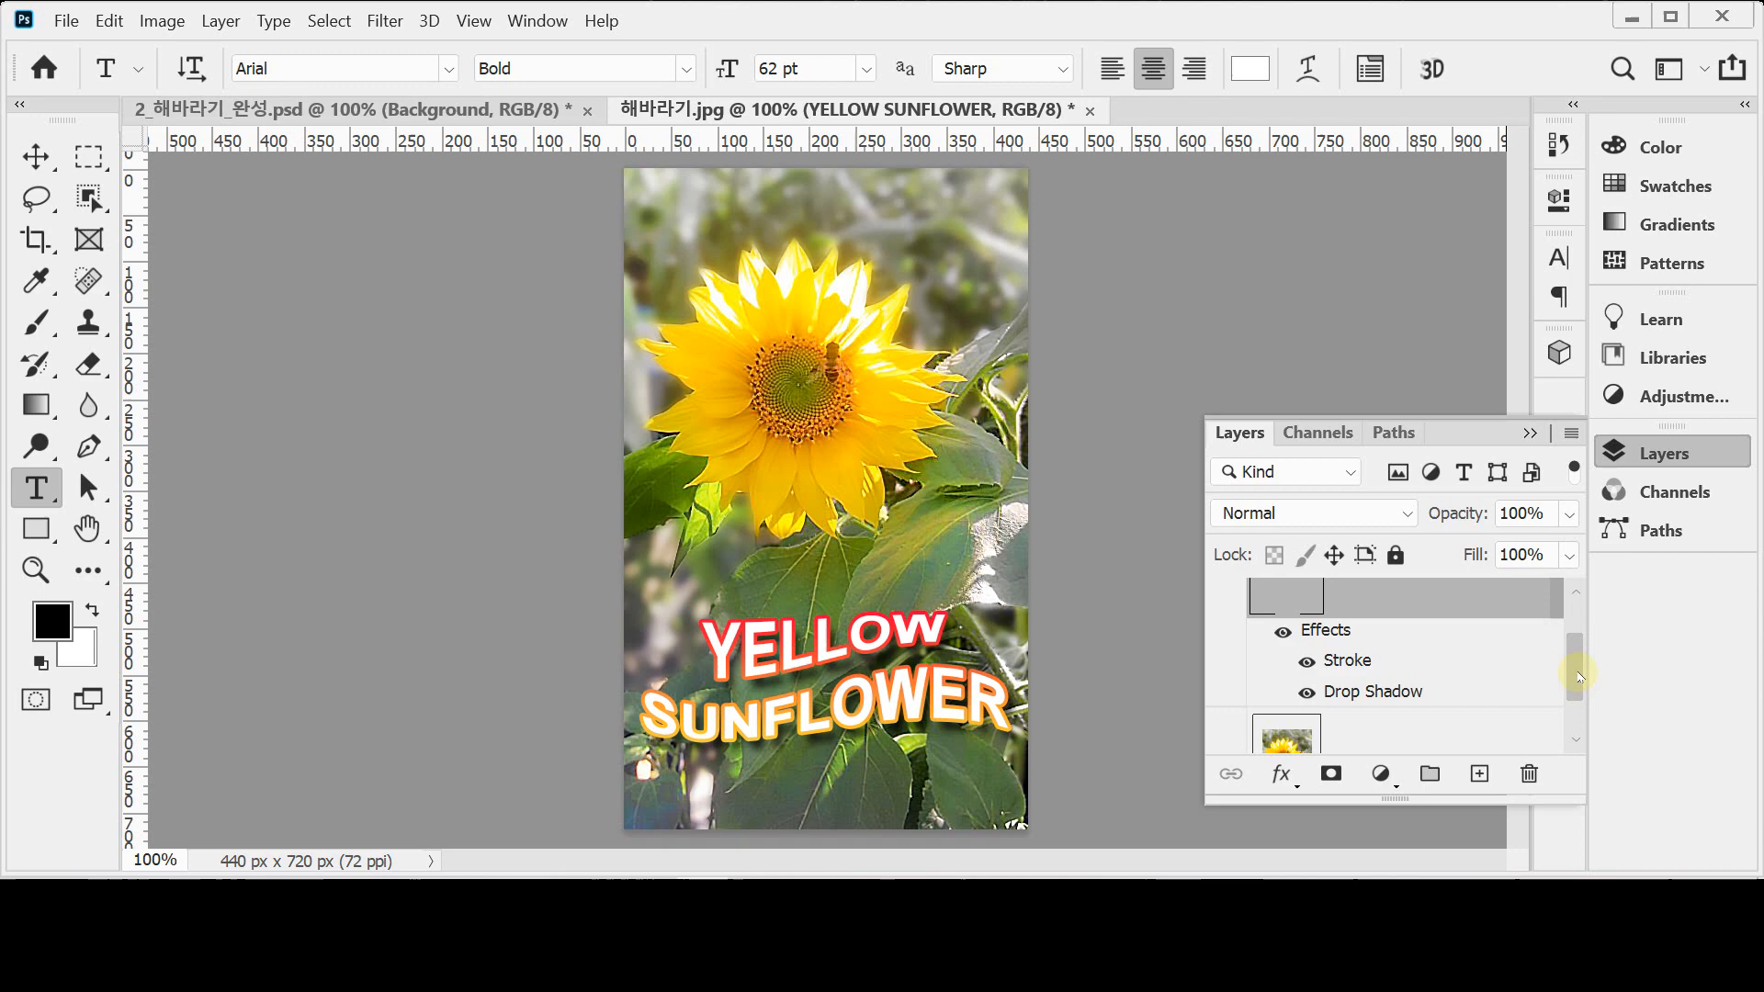
double_click(1350, 693)
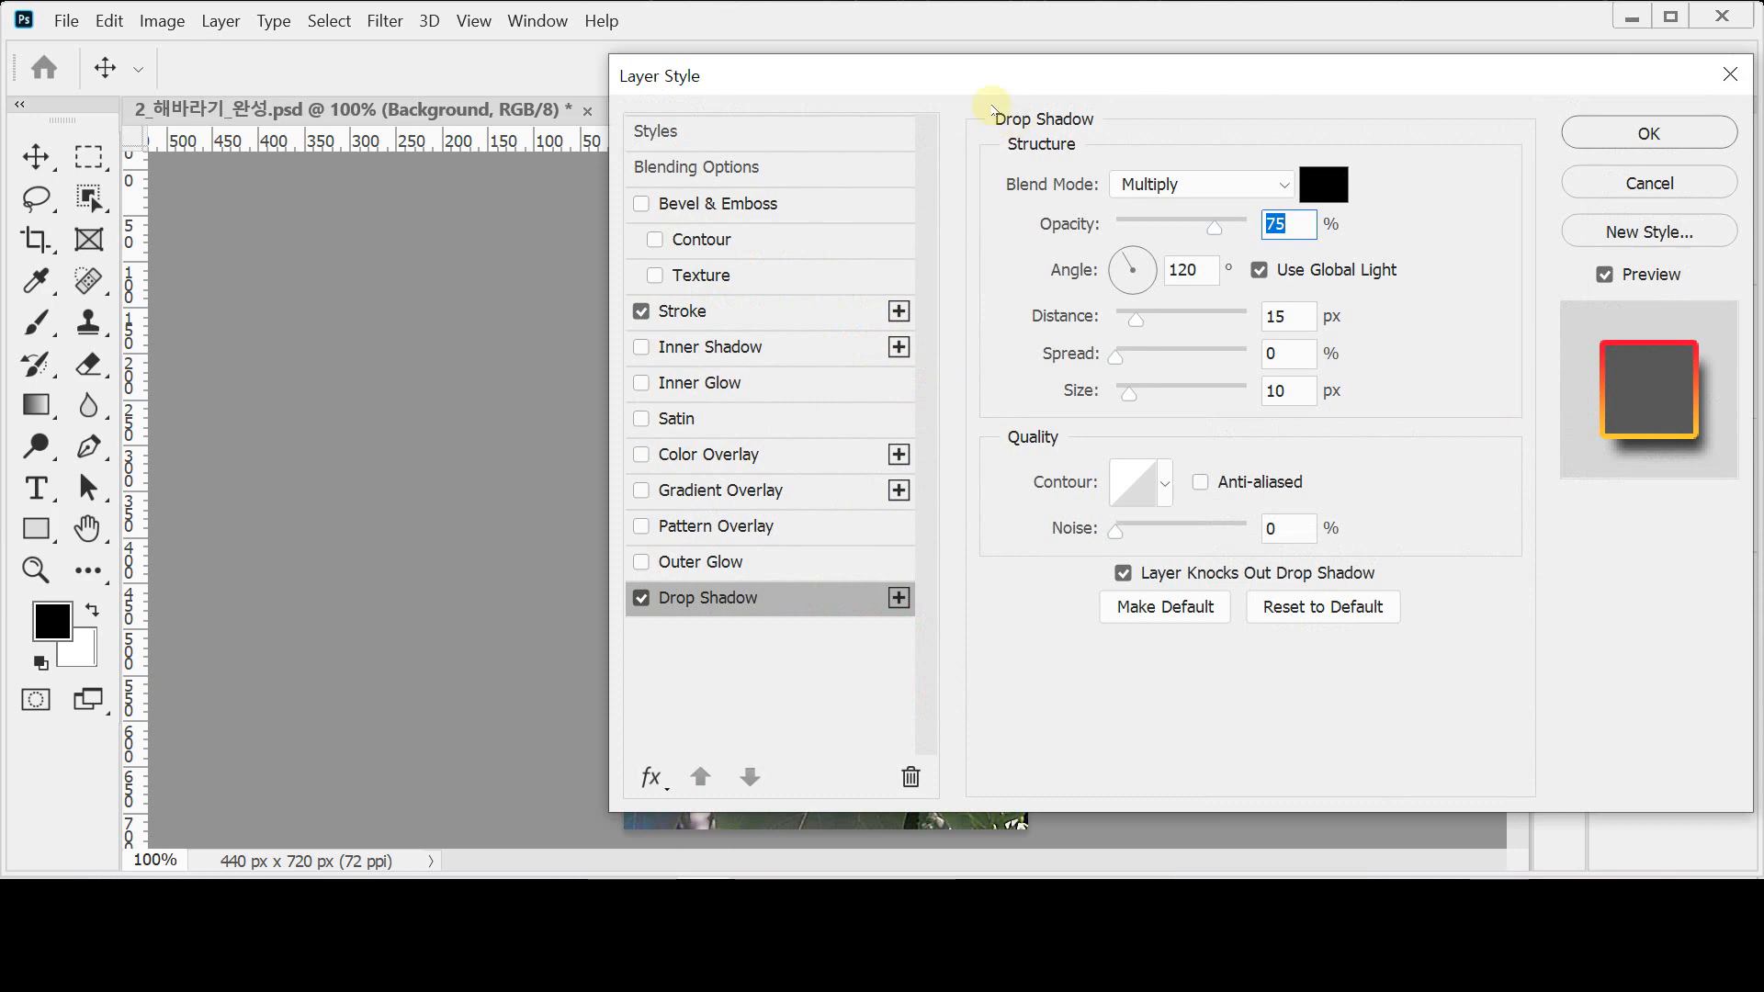
left_click_drag(813, 72, 1206, 66)
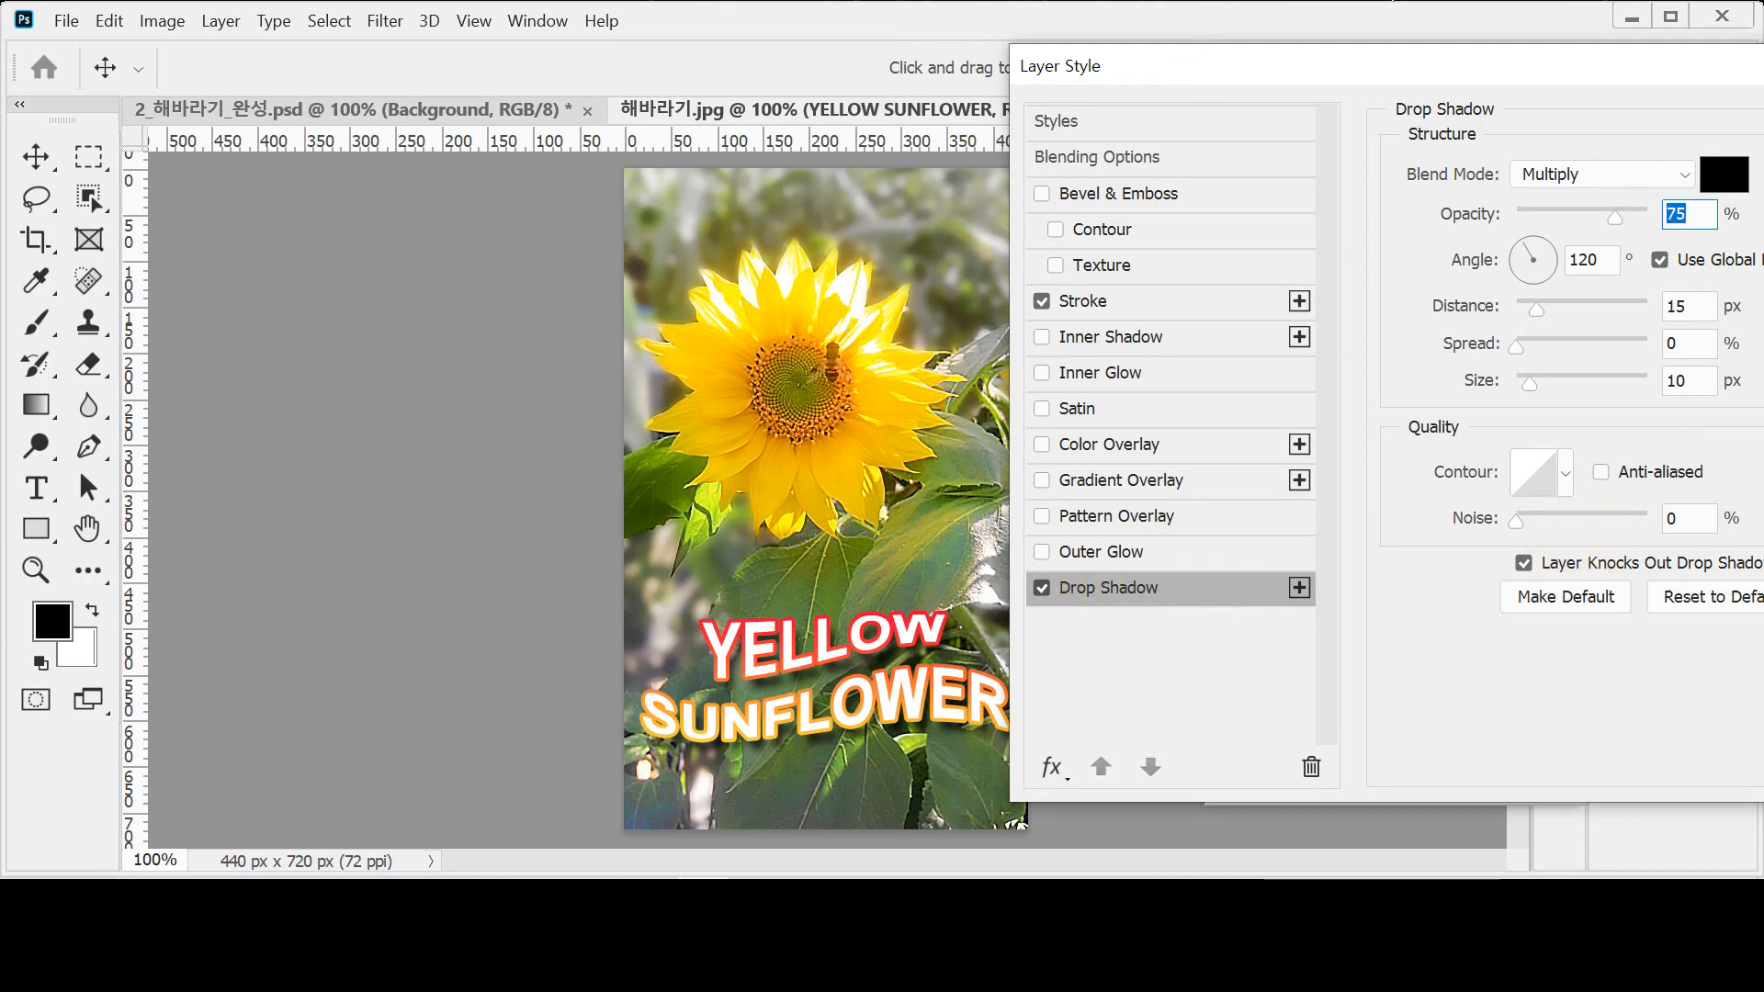
left_click_drag(1320, 70, 1026, 81)
left_click(1713, 137)
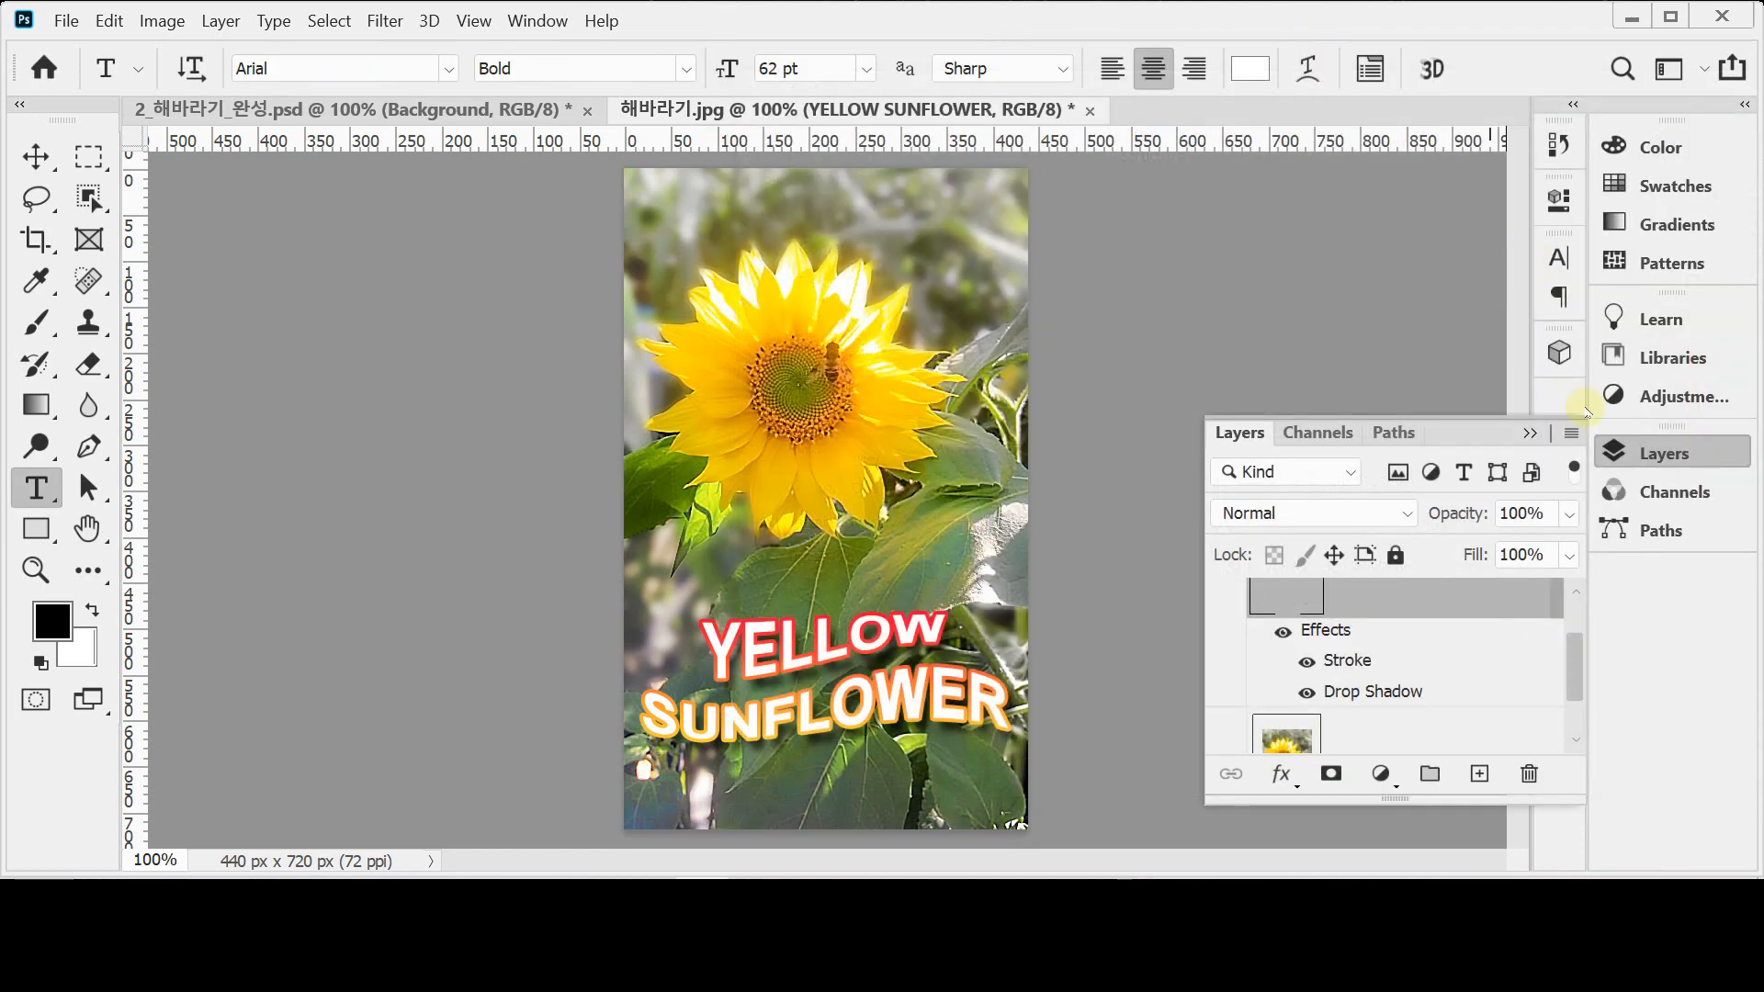
Step: Display the grid over the photo and use Free Transform to nudge the title text 7 px down and 4 px left
left_click(1635, 454)
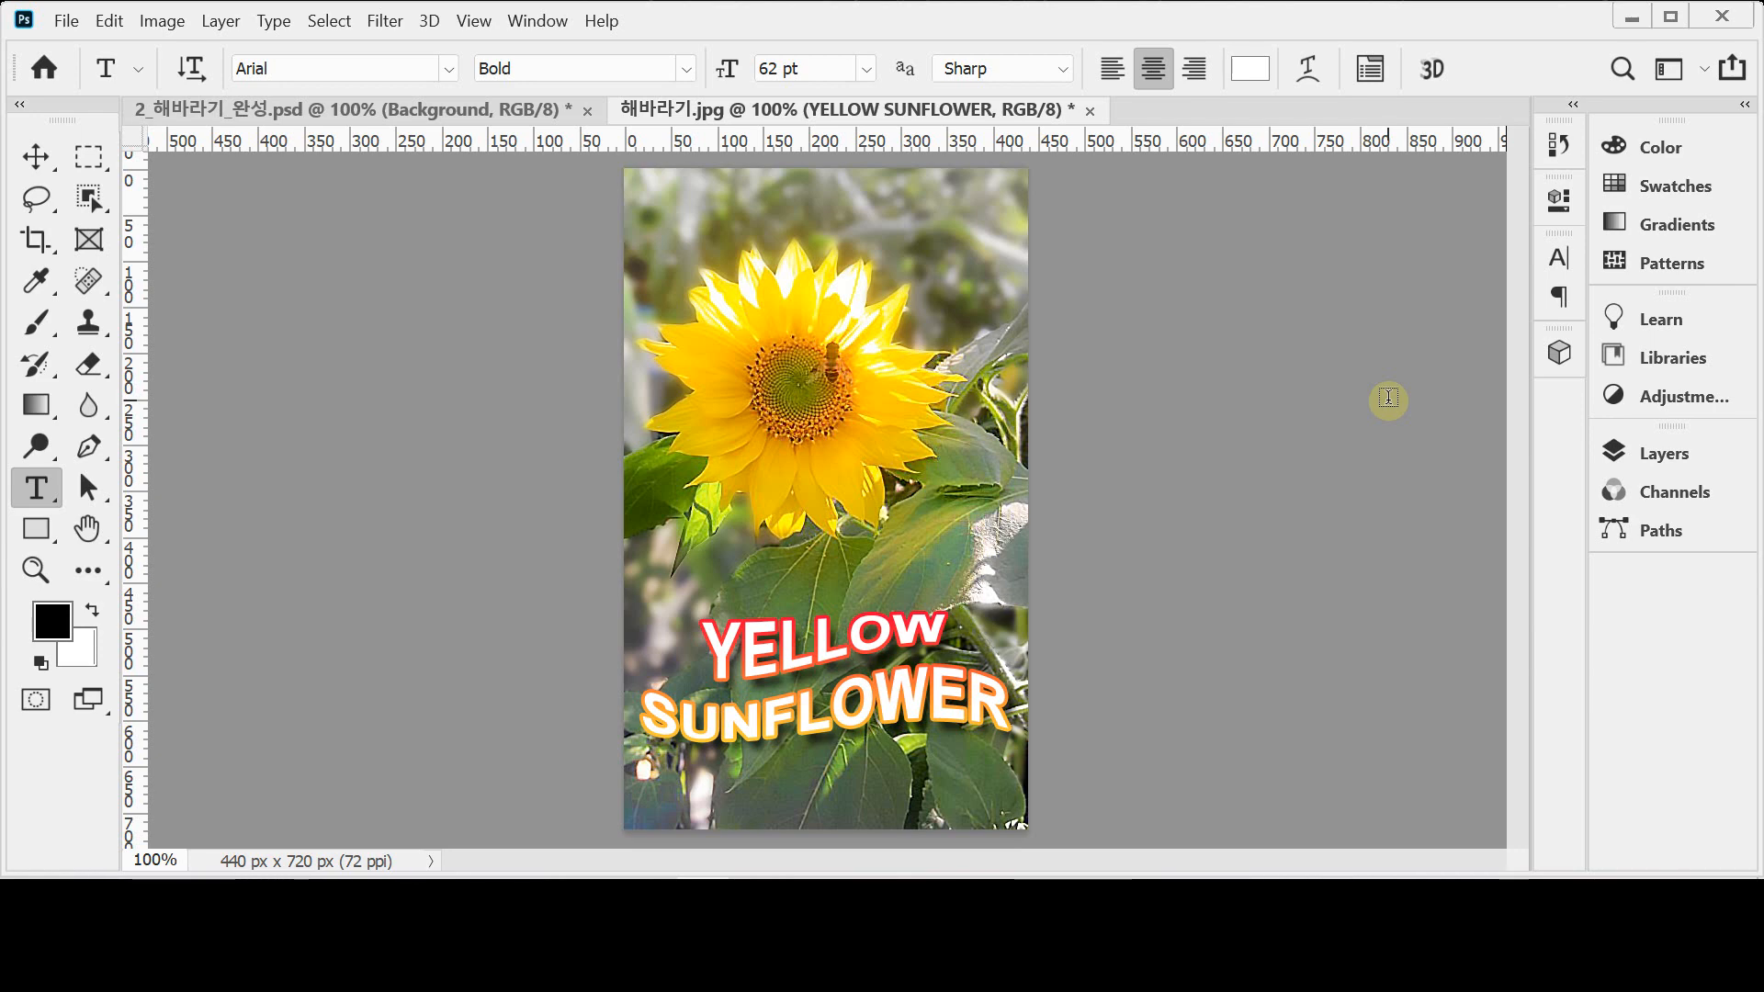
key("ctrl+apostrophe")
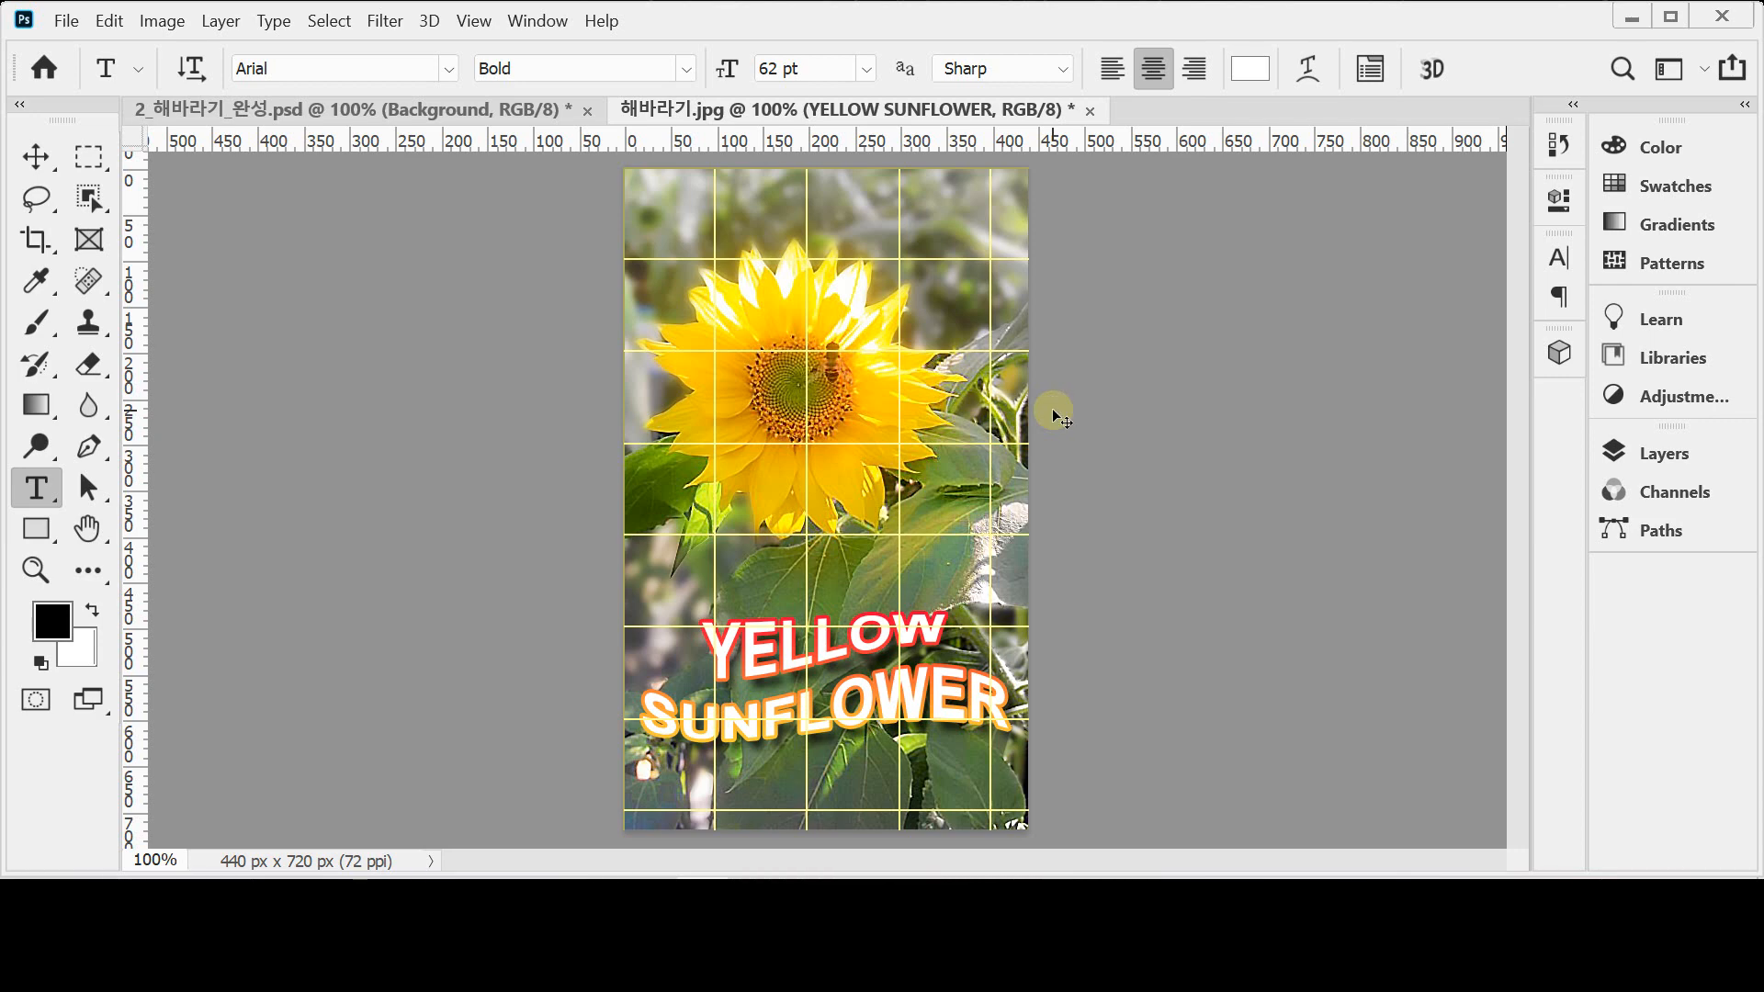
key("ctrl+t")
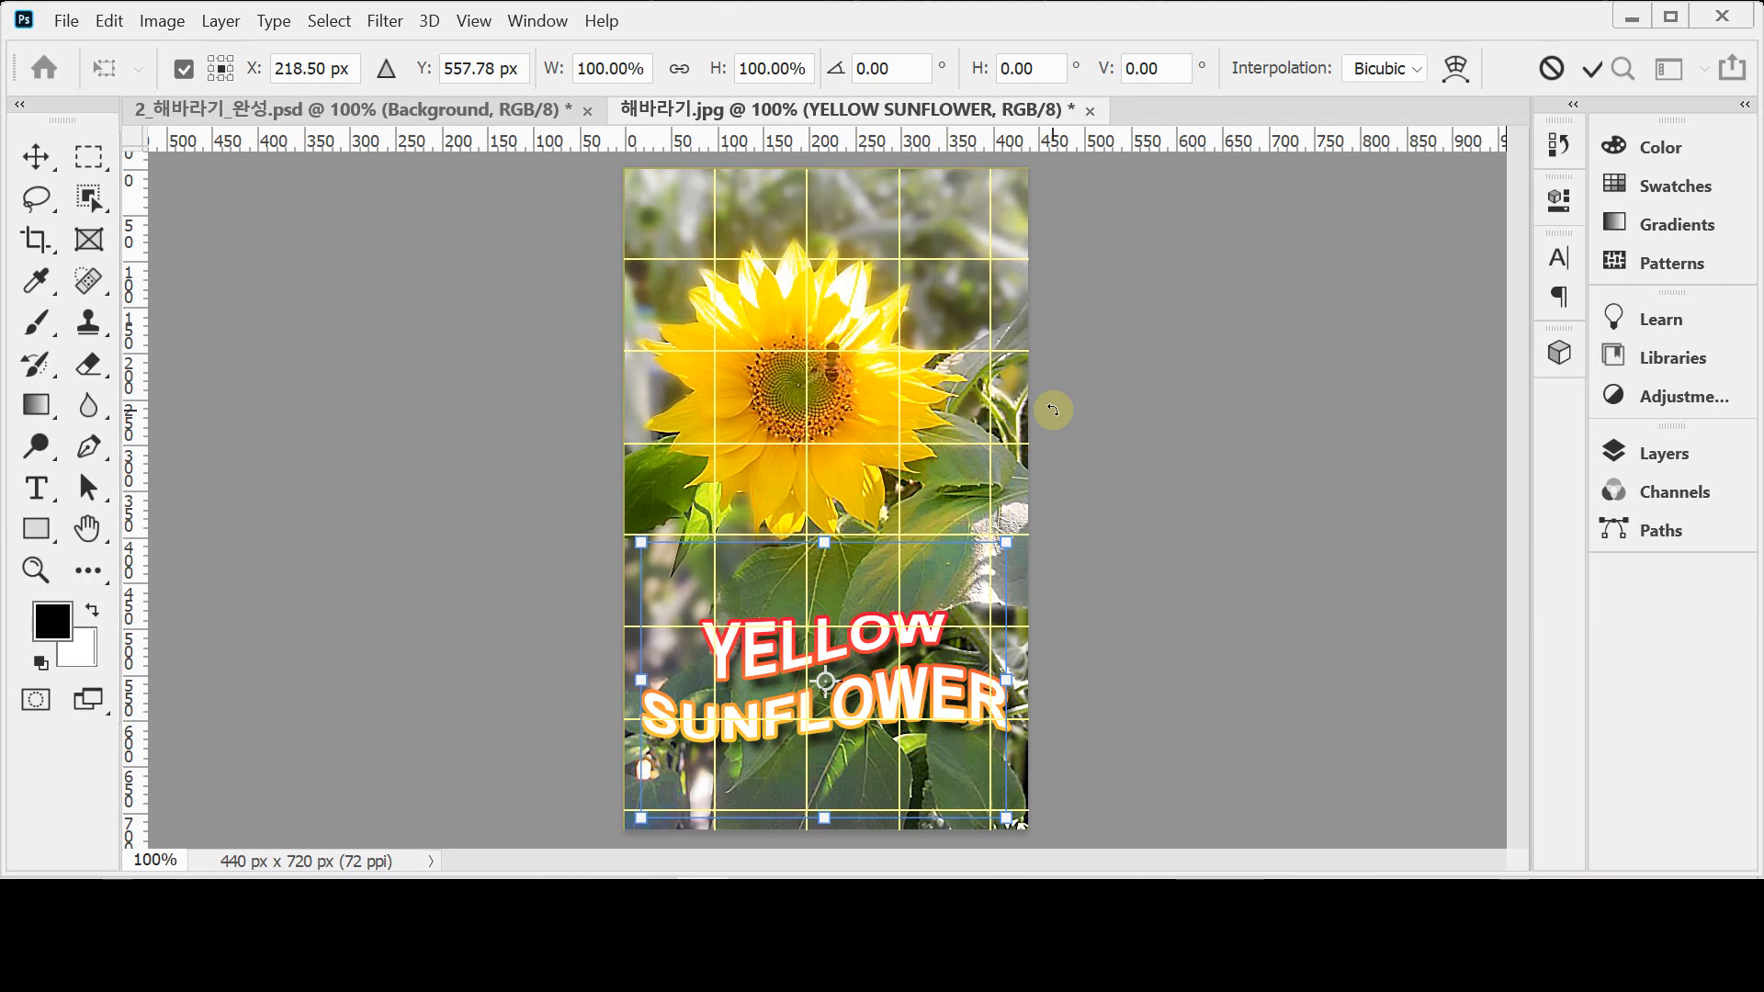
left_click(109, 22)
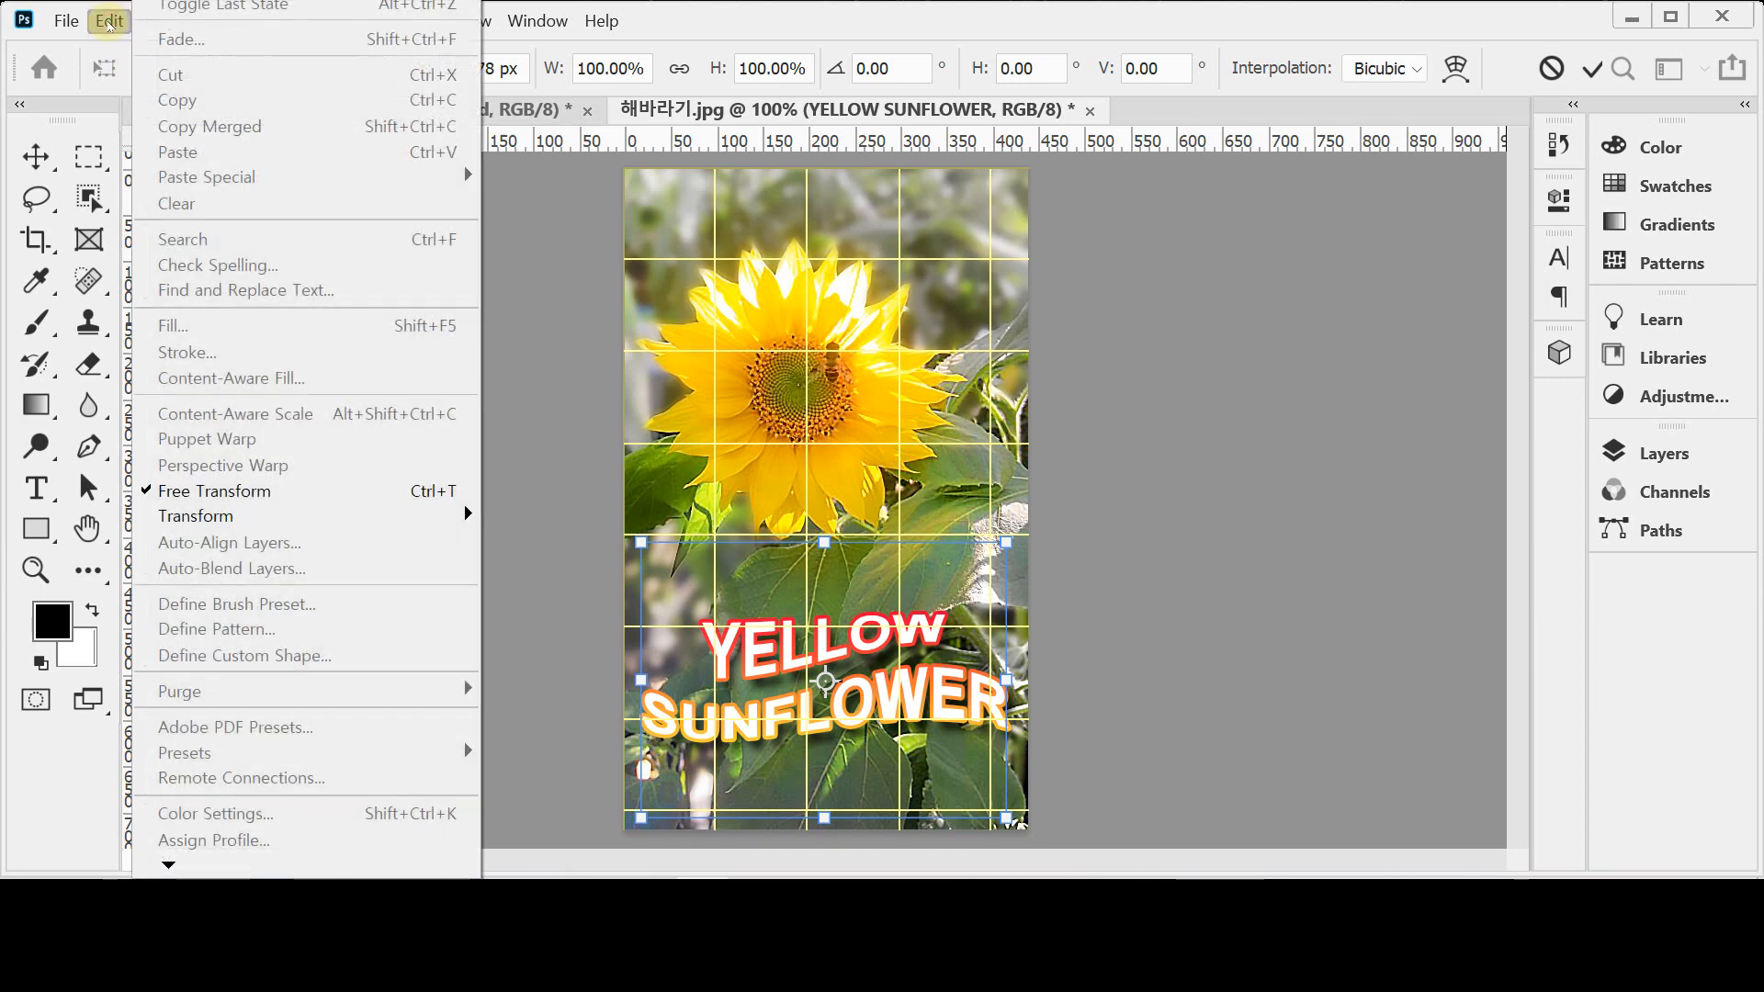
left_click(281, 489)
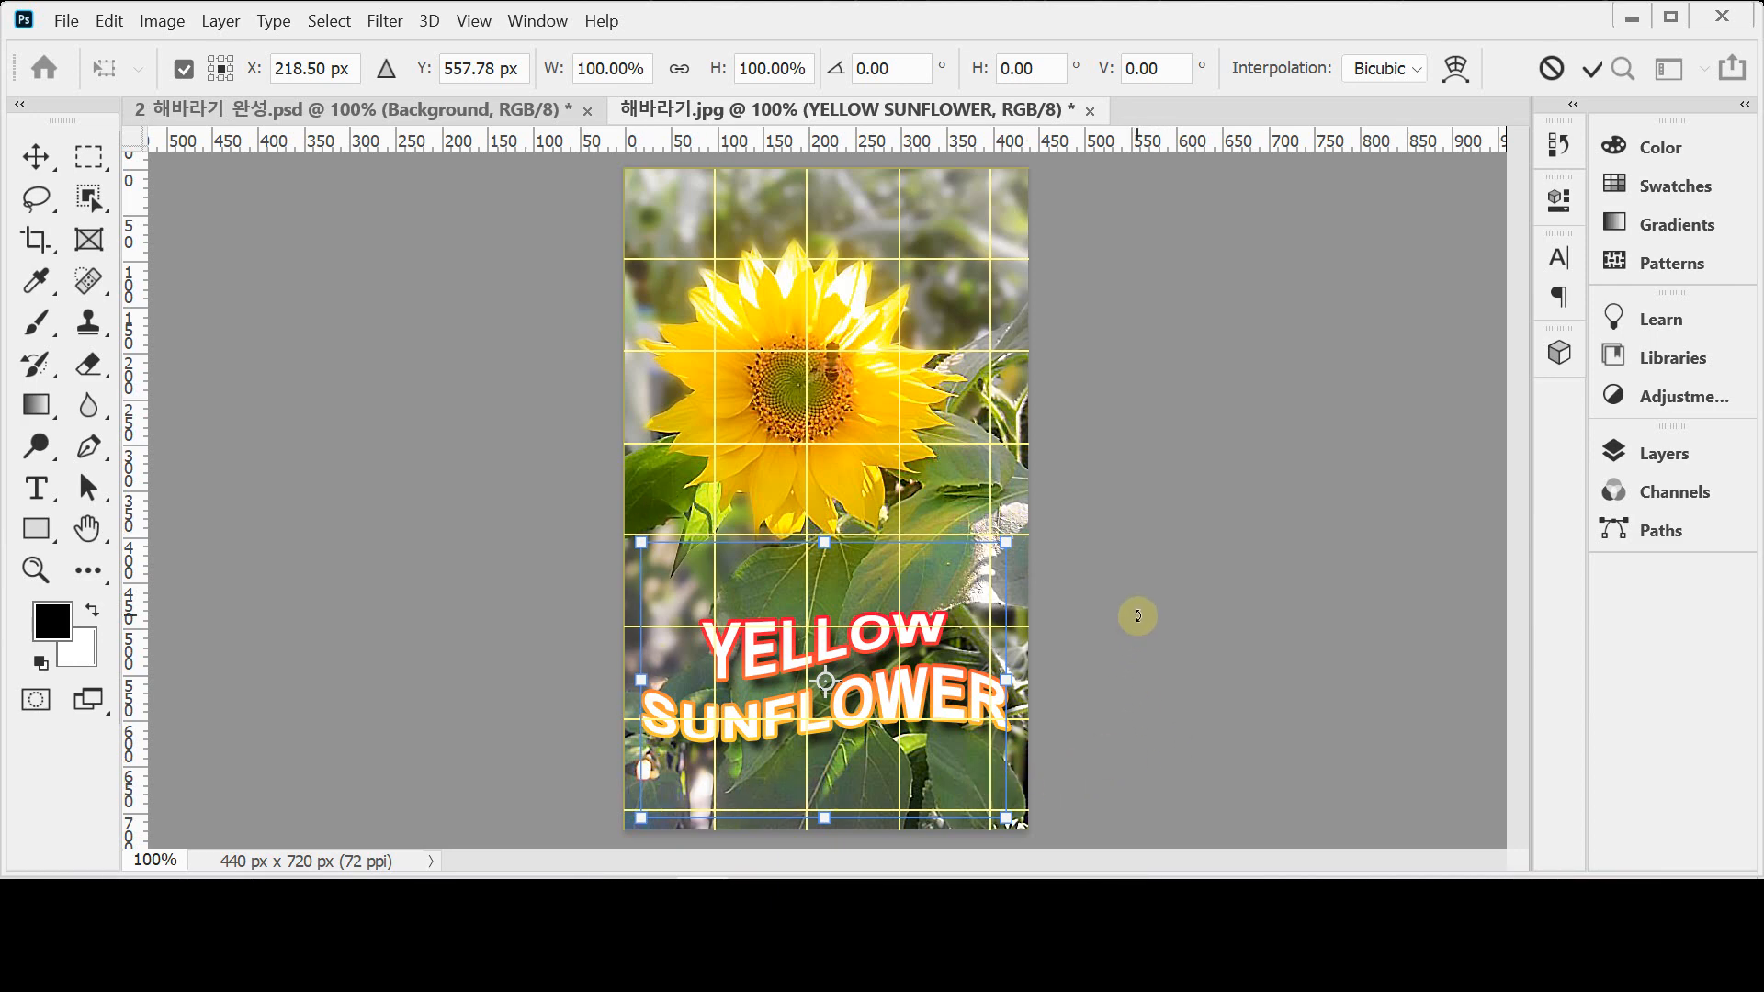
key("Down")
key("Down")
key("Down")
key("Down")
key("Down")
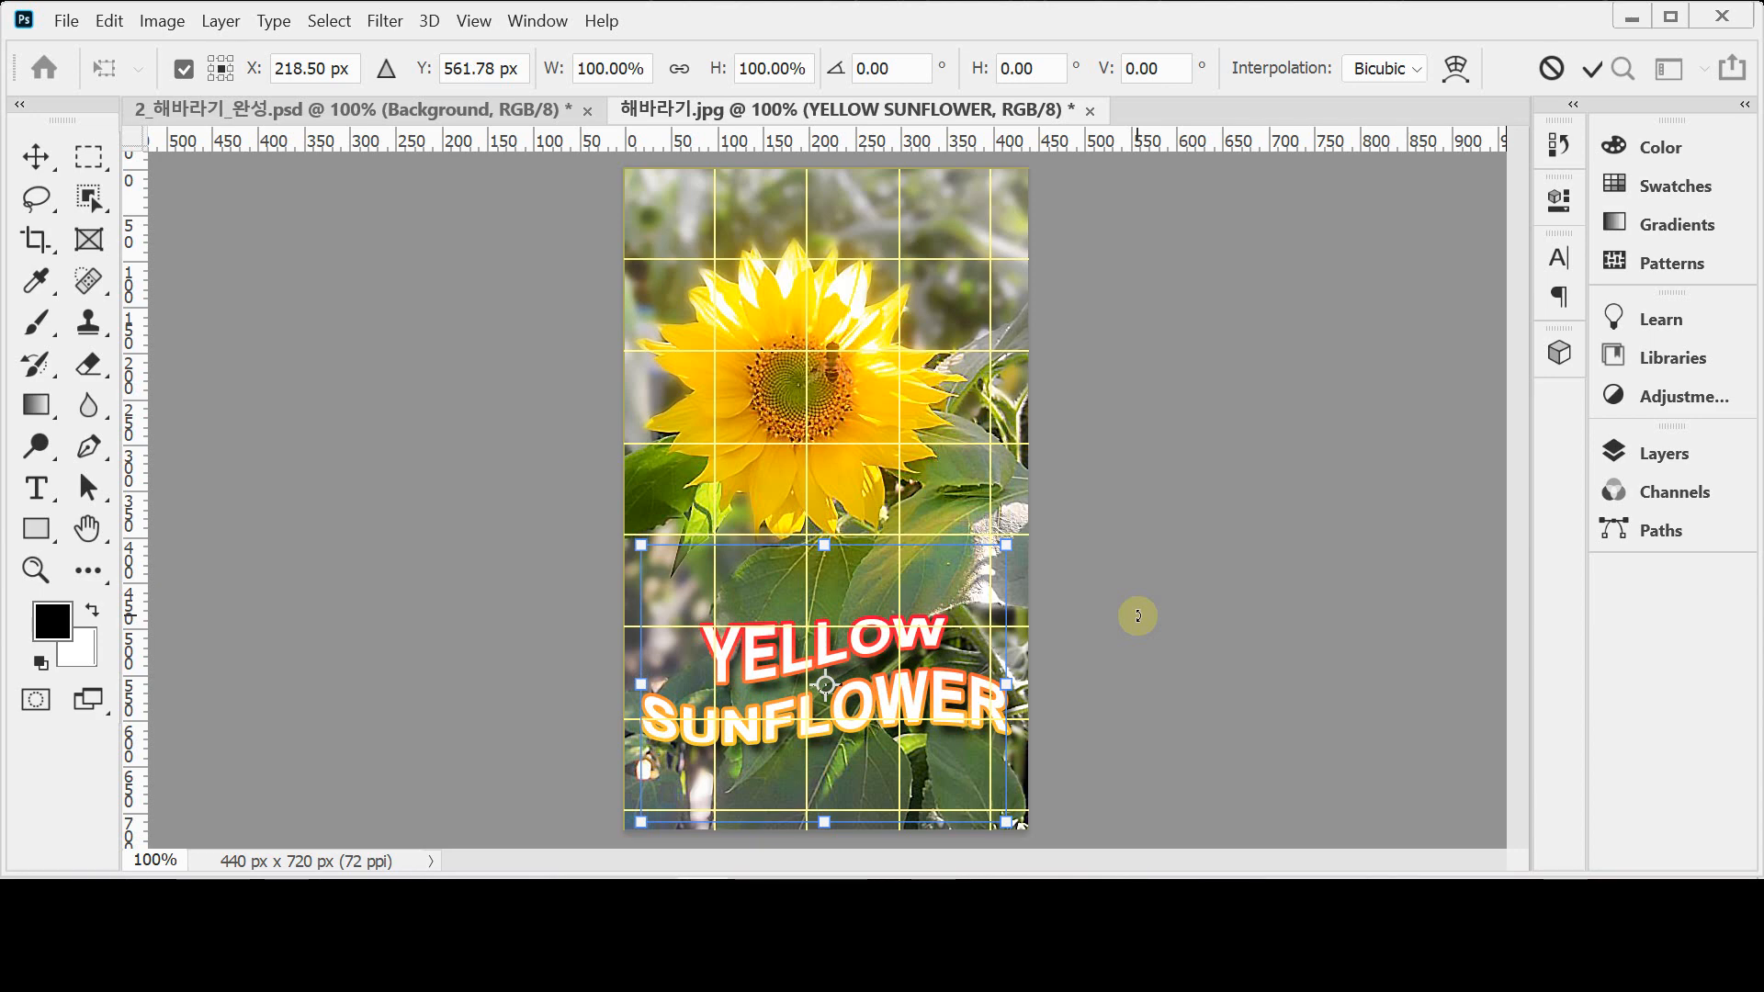
key("Down")
key("Down")
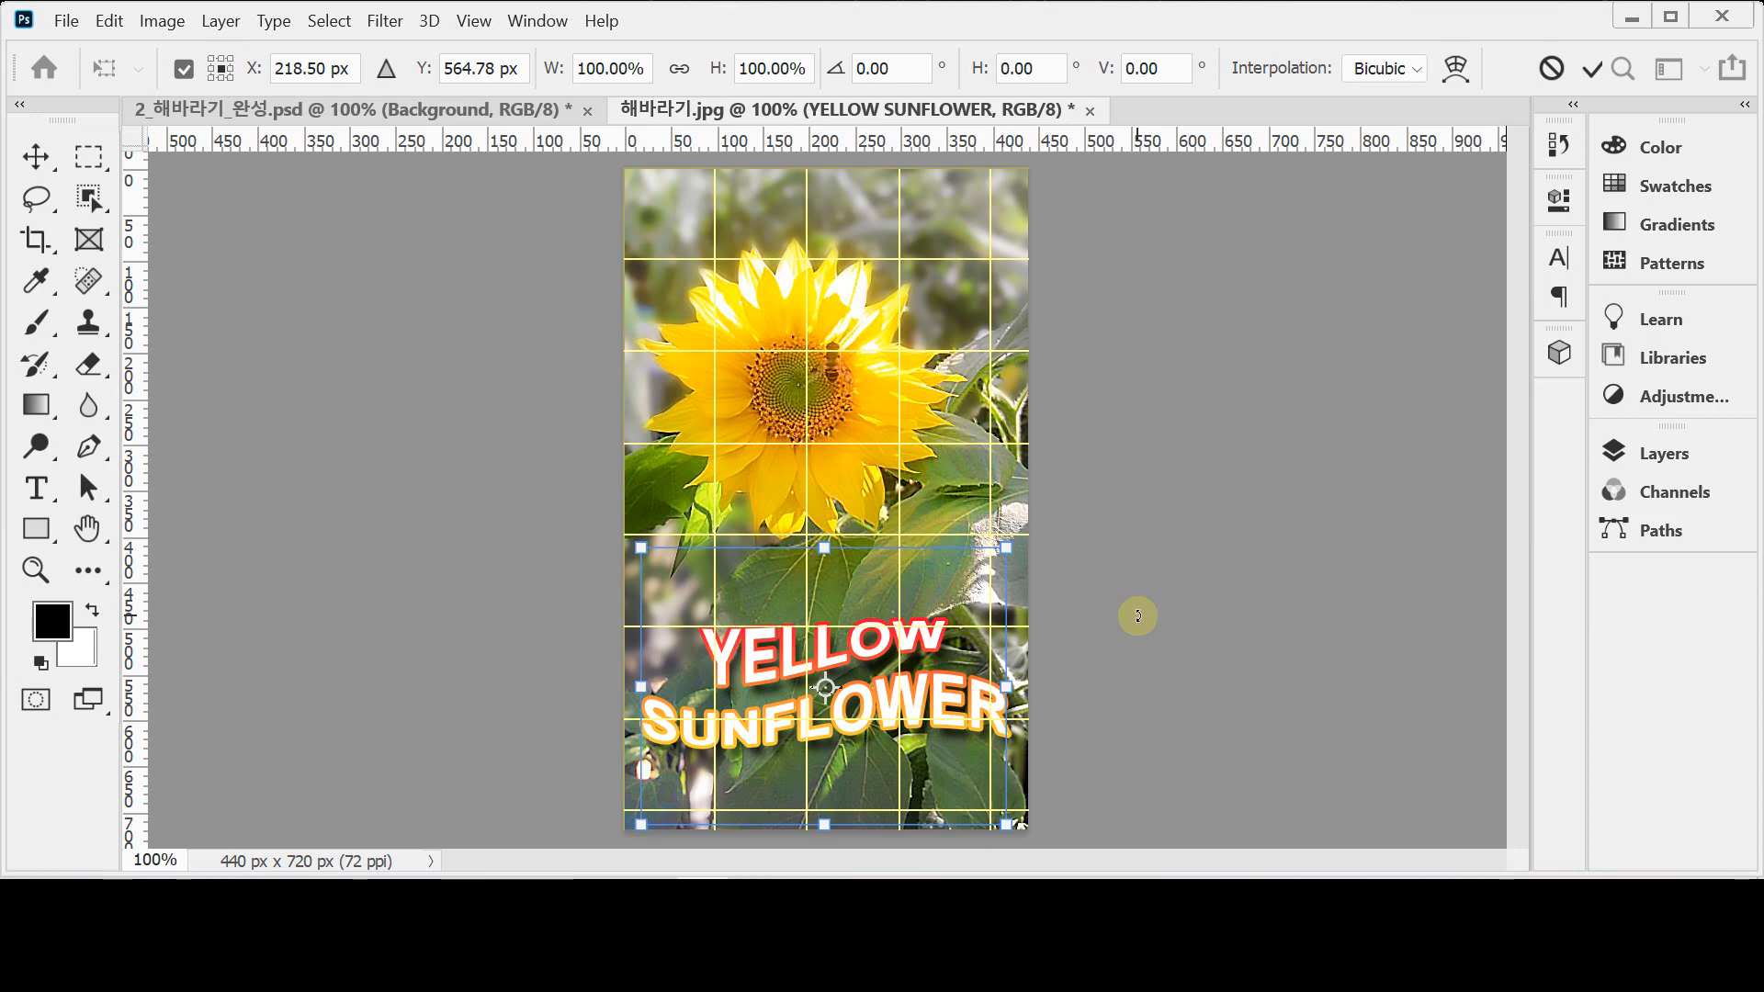
key("Left")
key("Left")
key("Left")
key("Left")
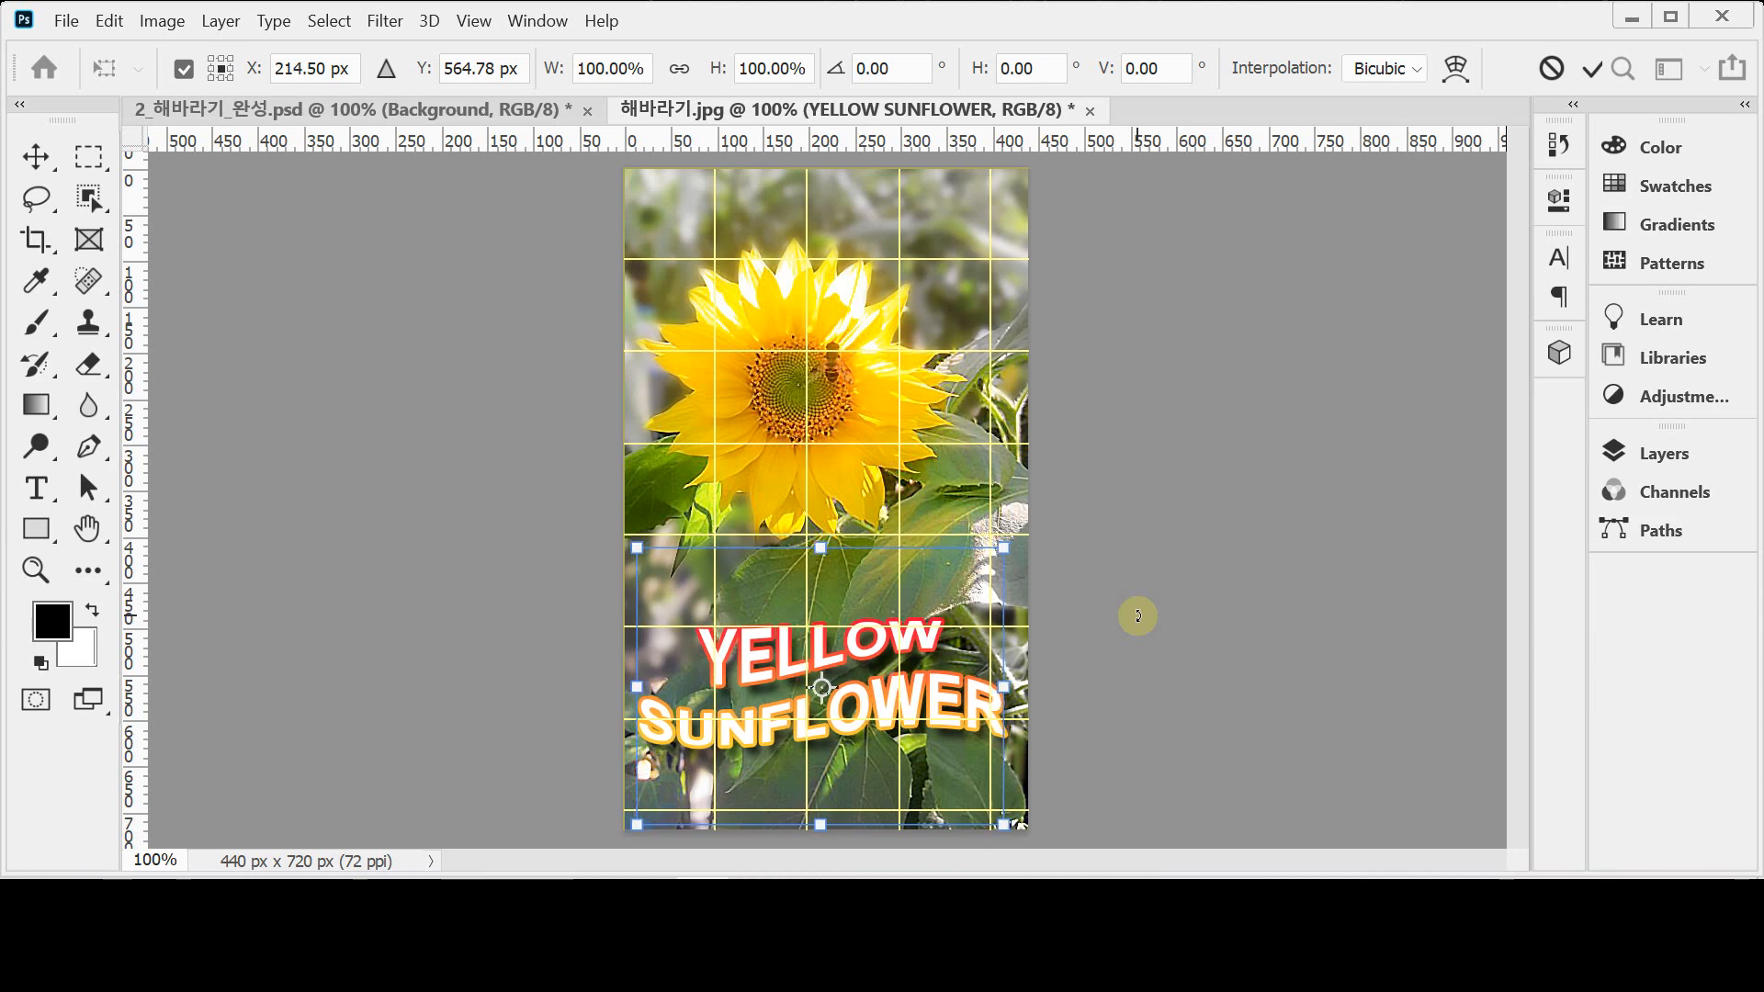
key("Return")
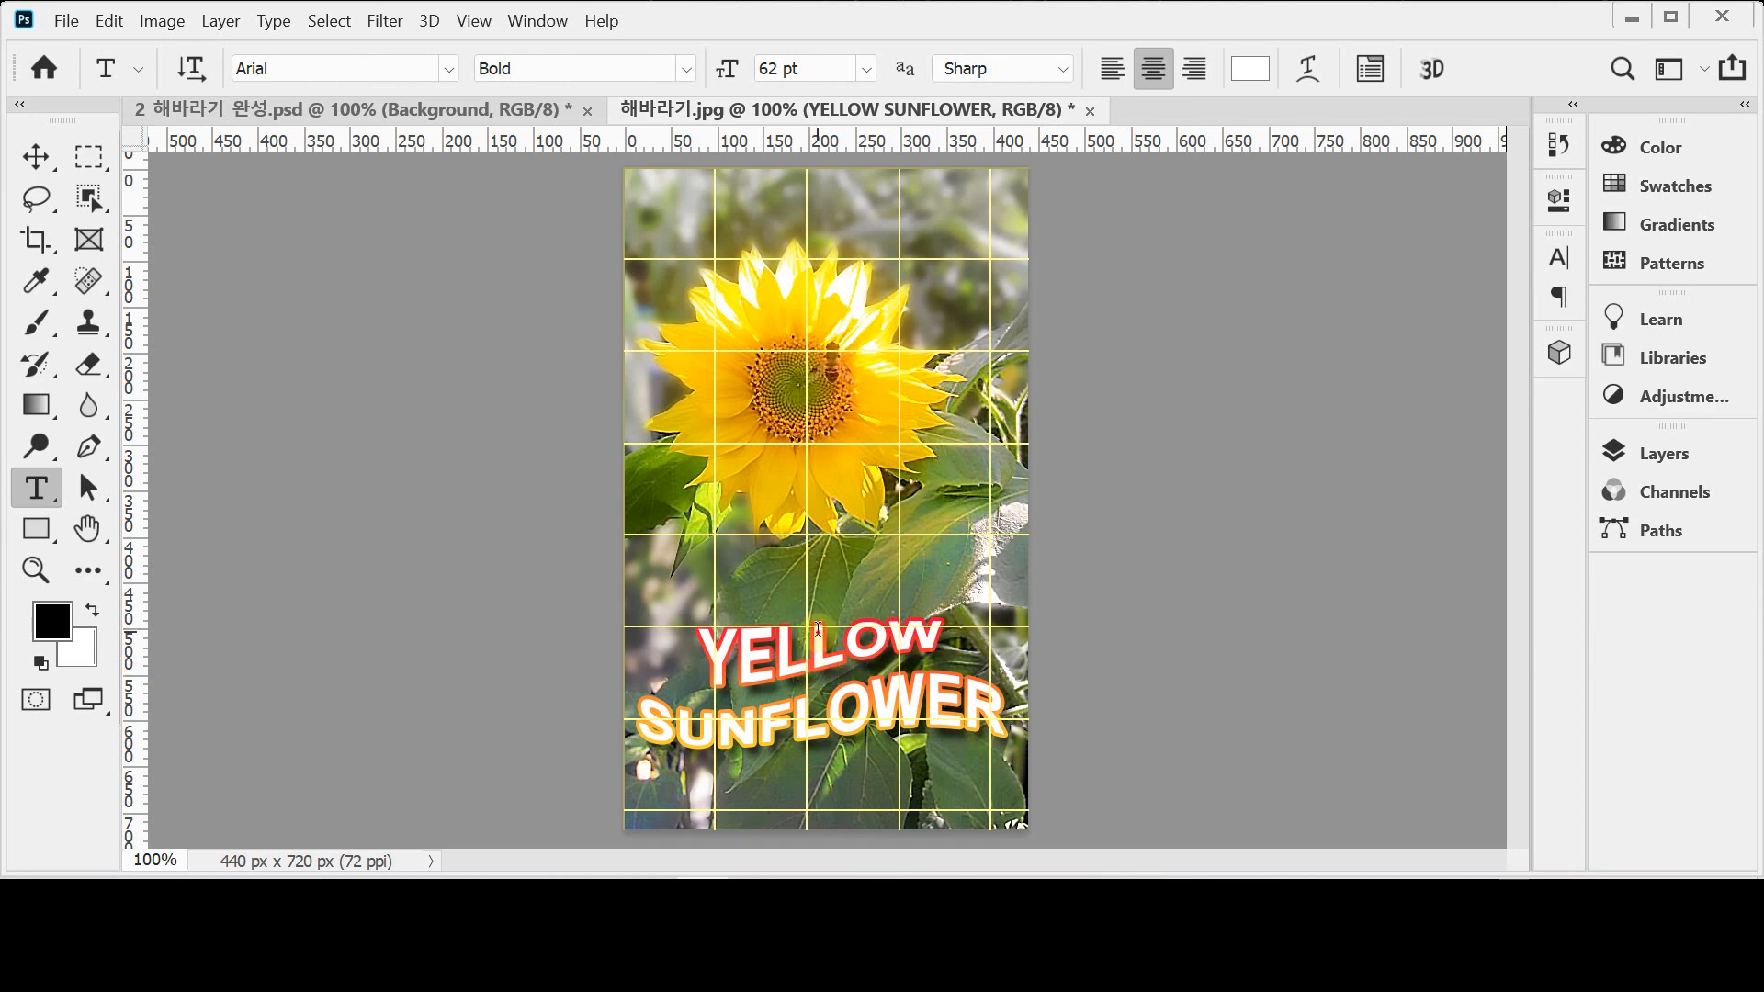
Step: Enter the title text for editing and review its font, size and scale among the character settings
left_click(823, 698)
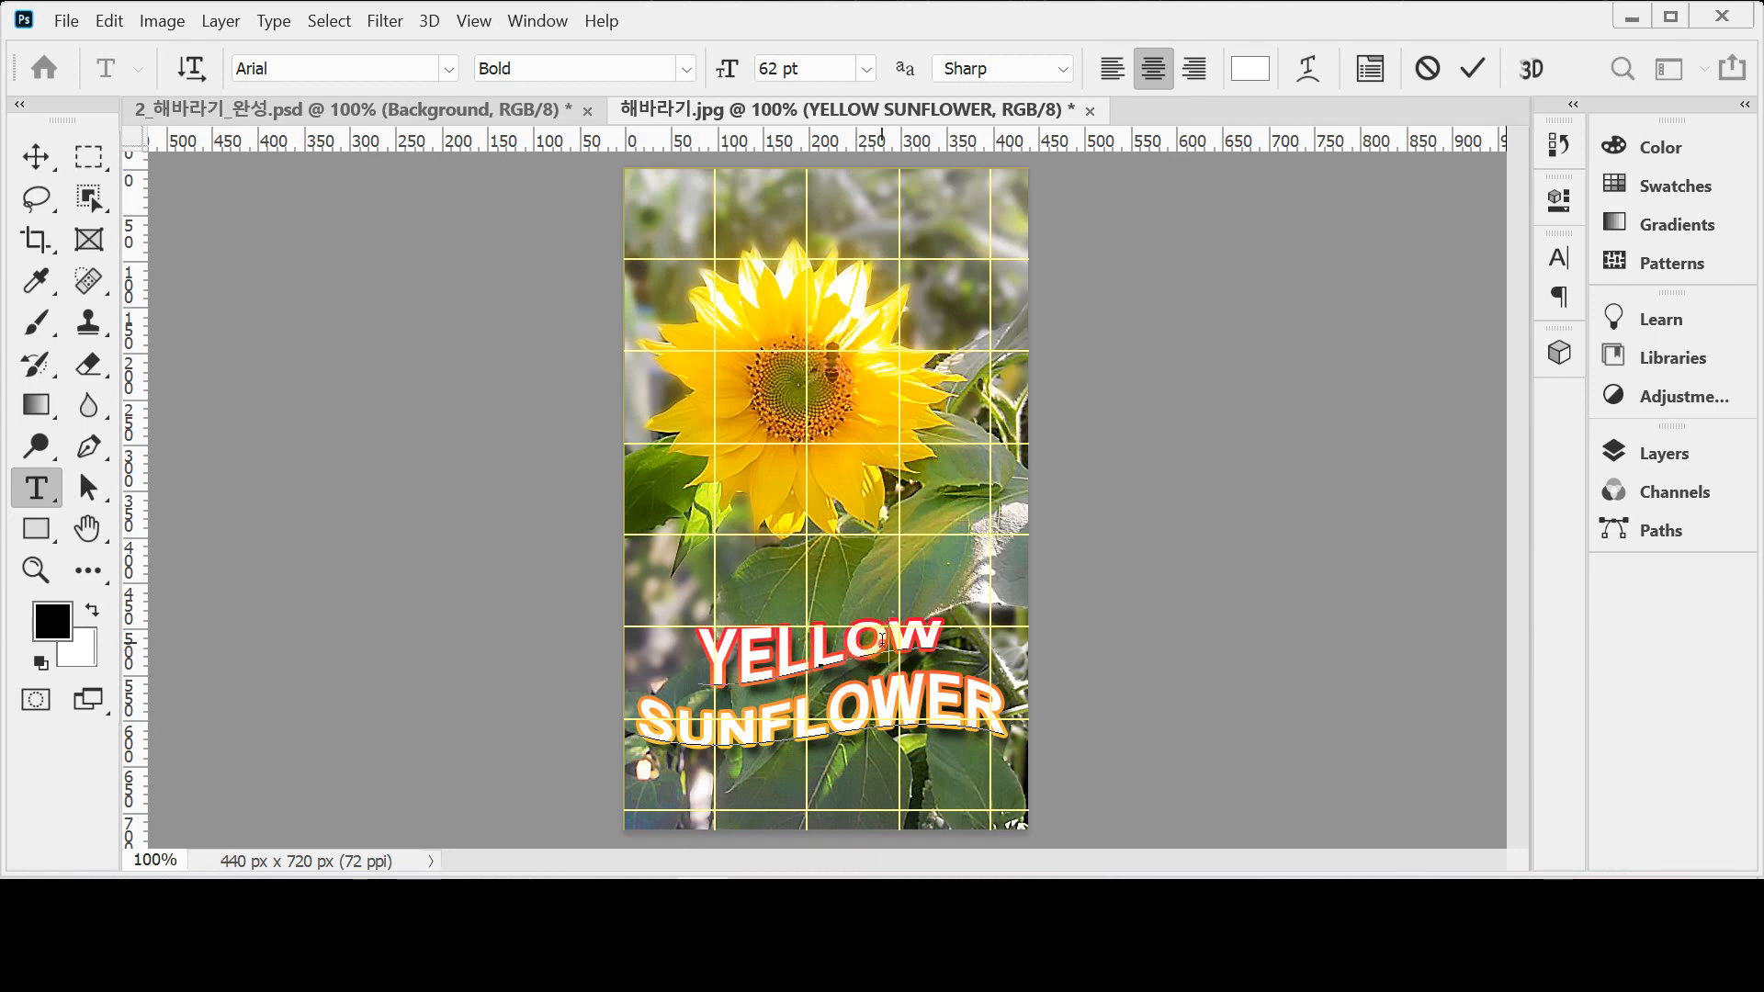
key("ctrl+t")
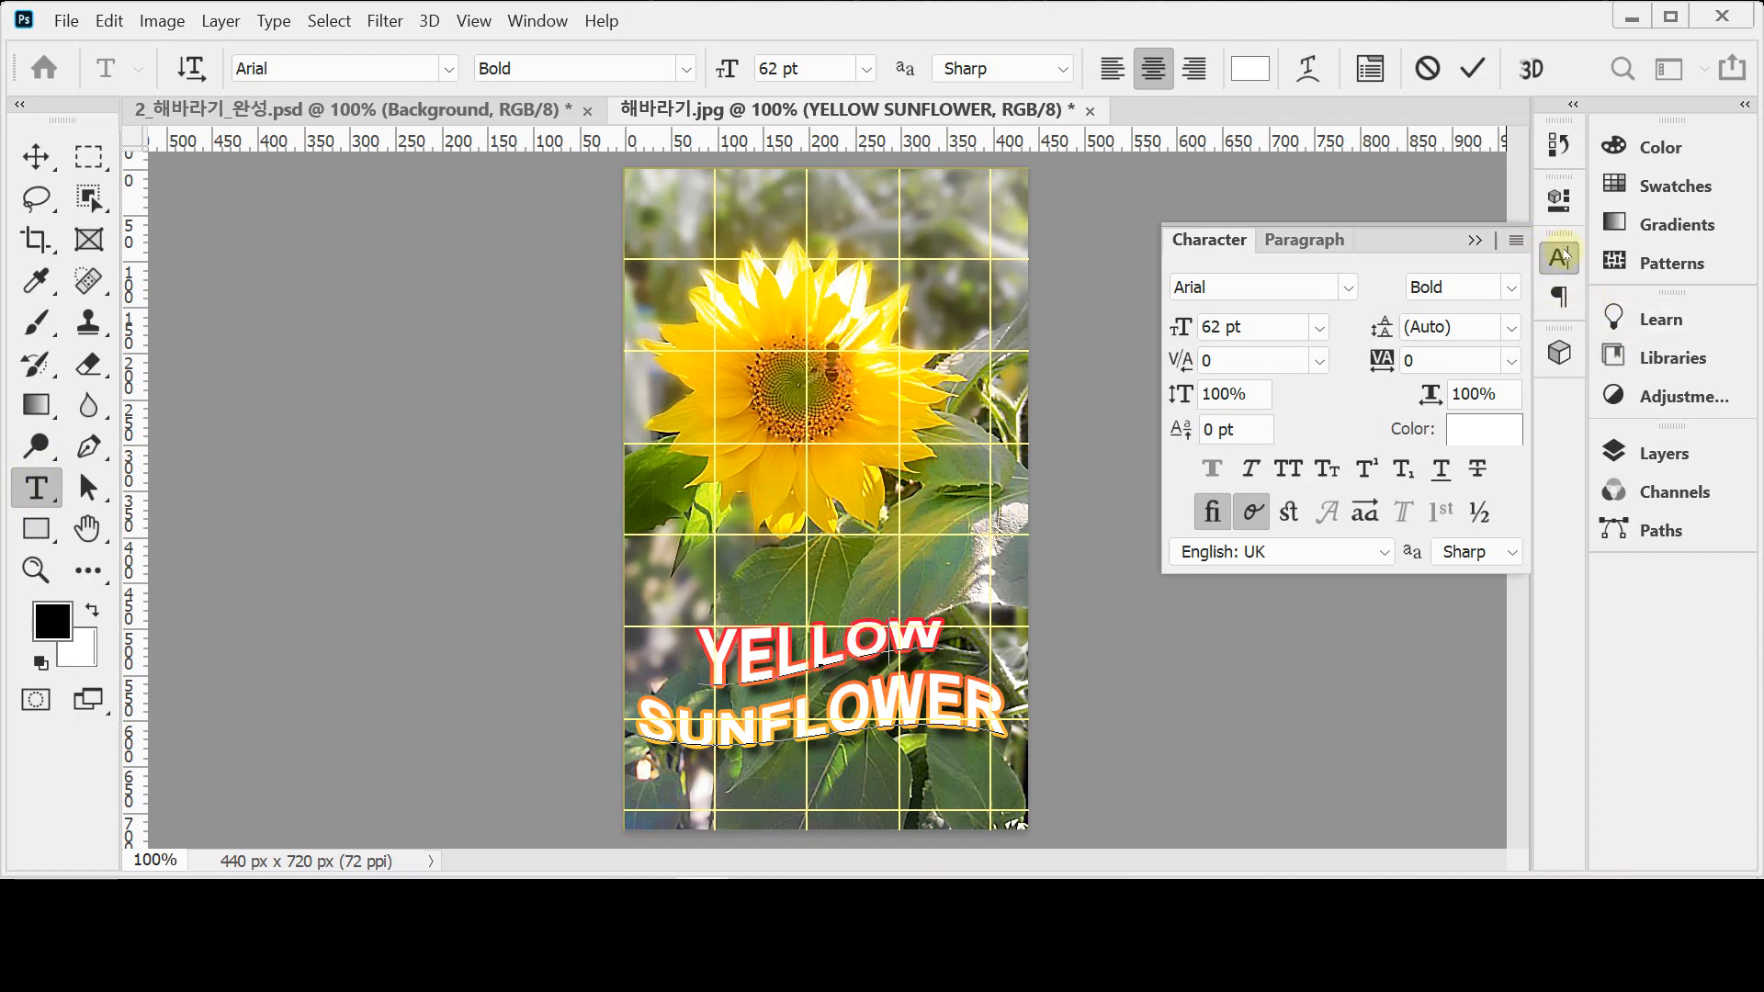
left_click(1214, 240)
left_click(1558, 258)
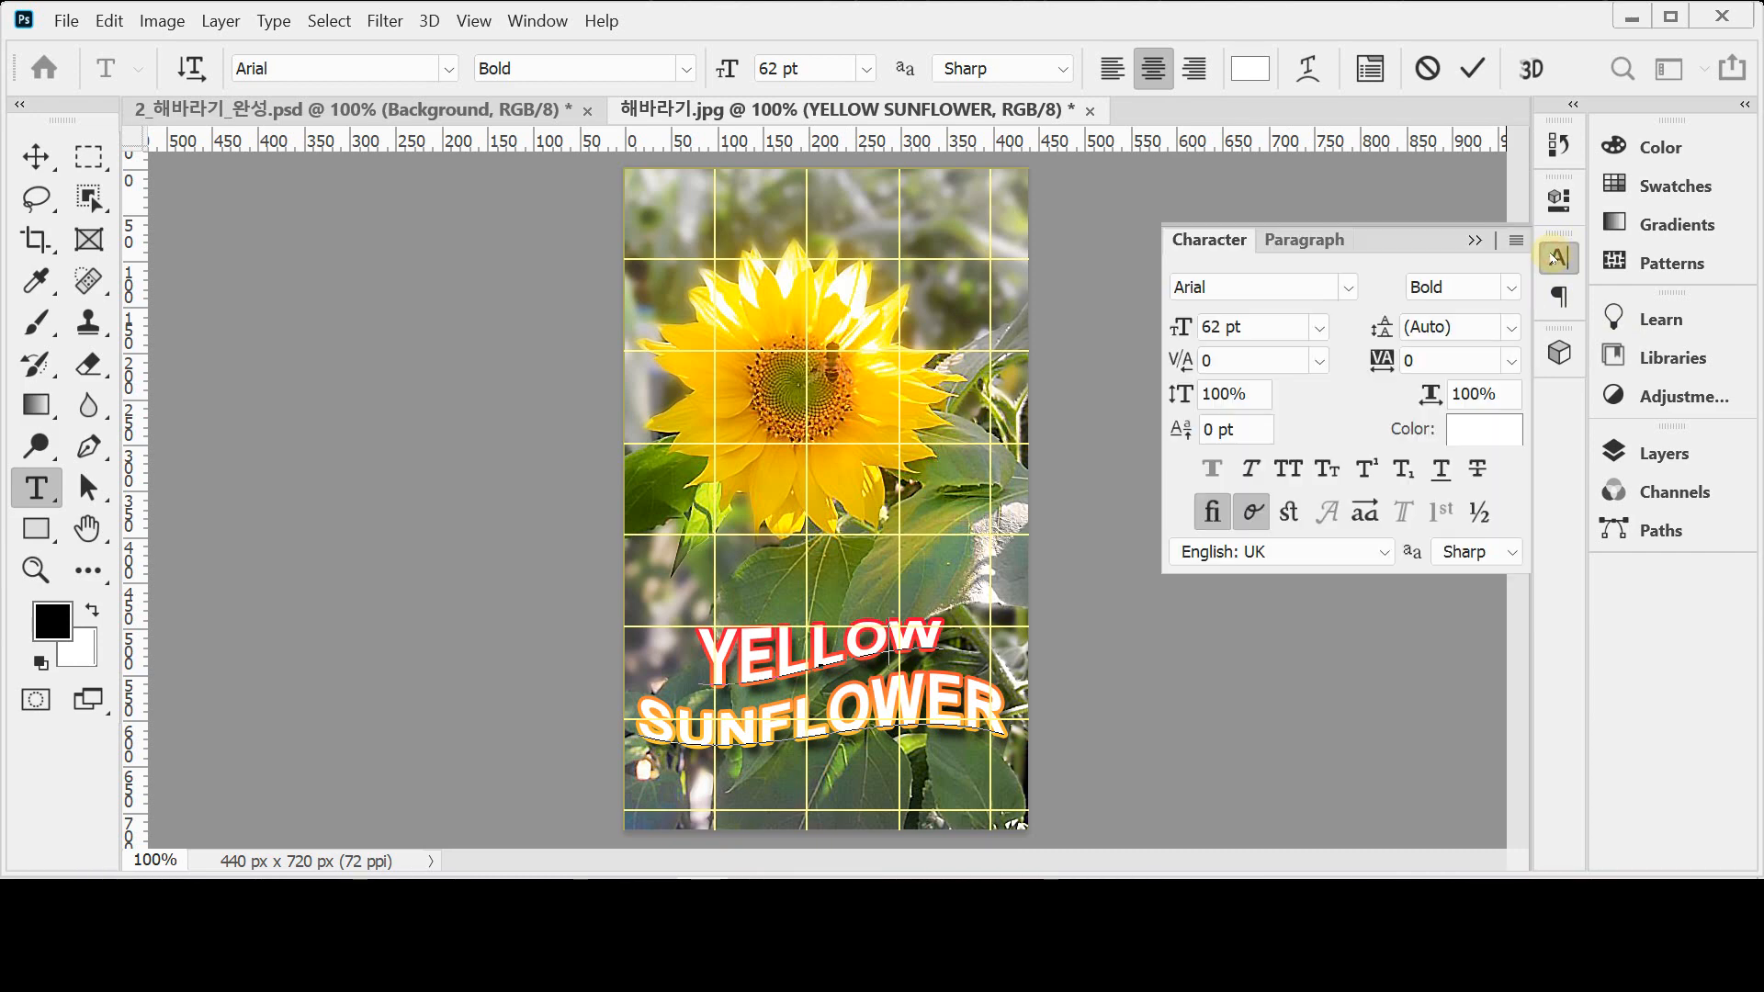
left_click(1305, 239)
left_click(1240, 246)
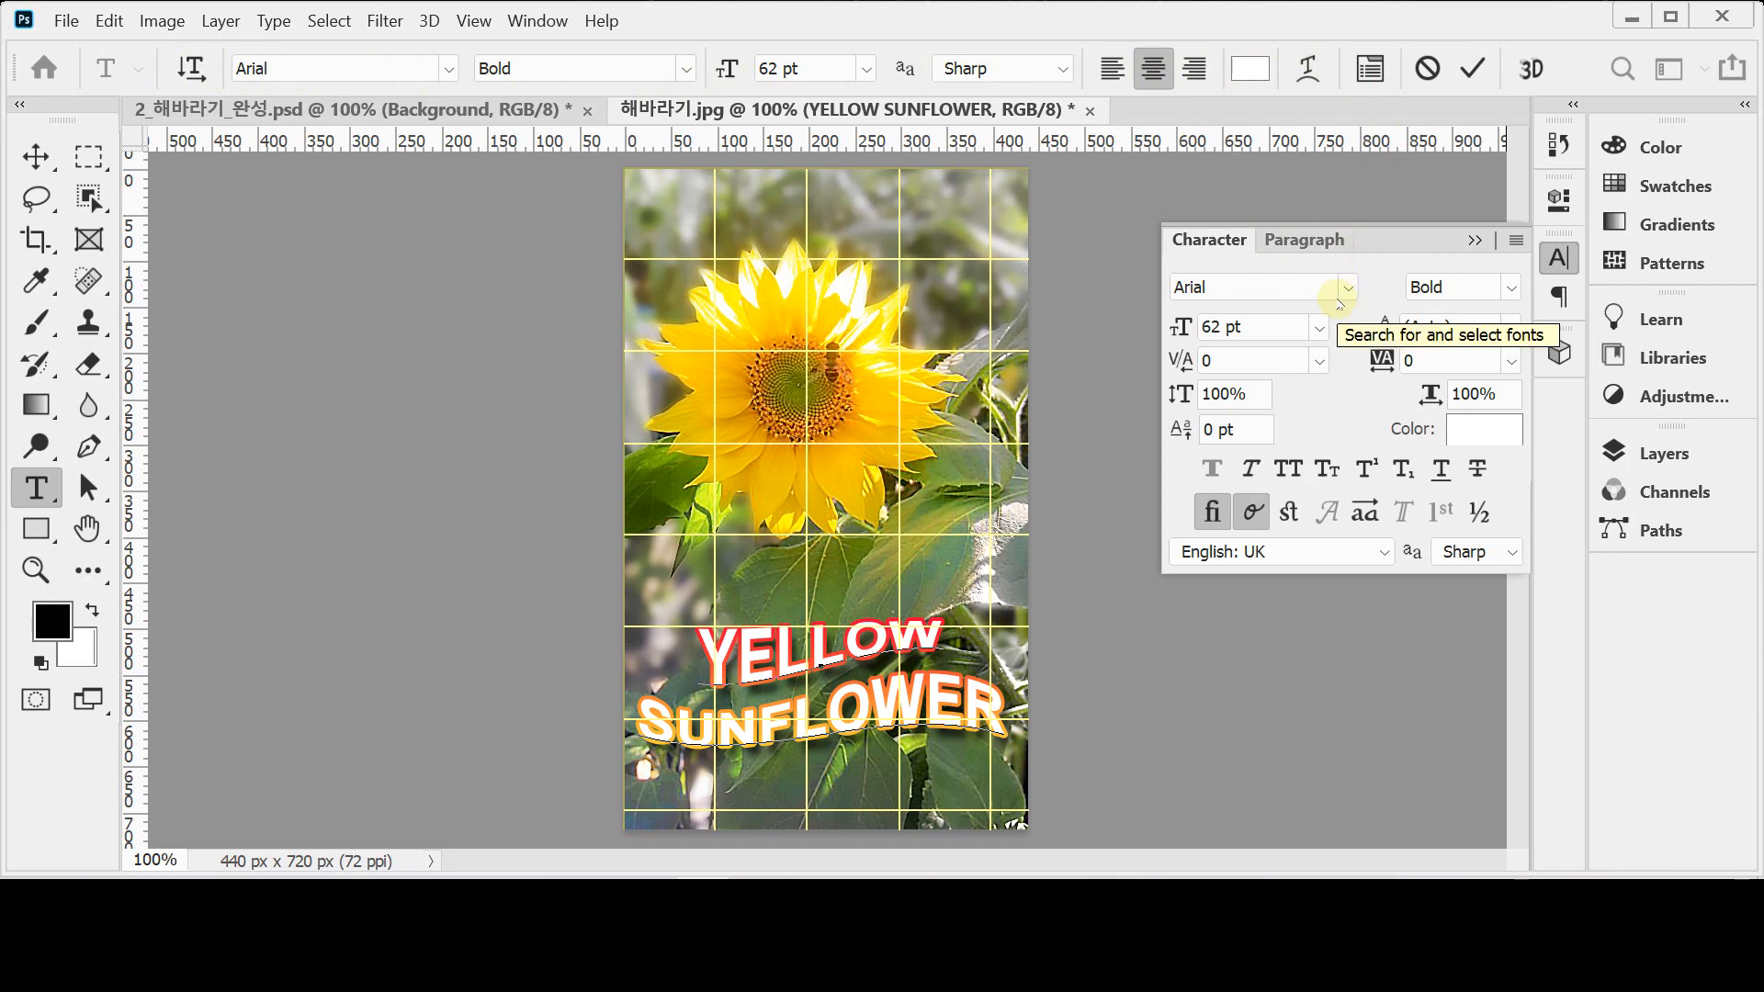
left_click(1263, 286)
left_click(1263, 287)
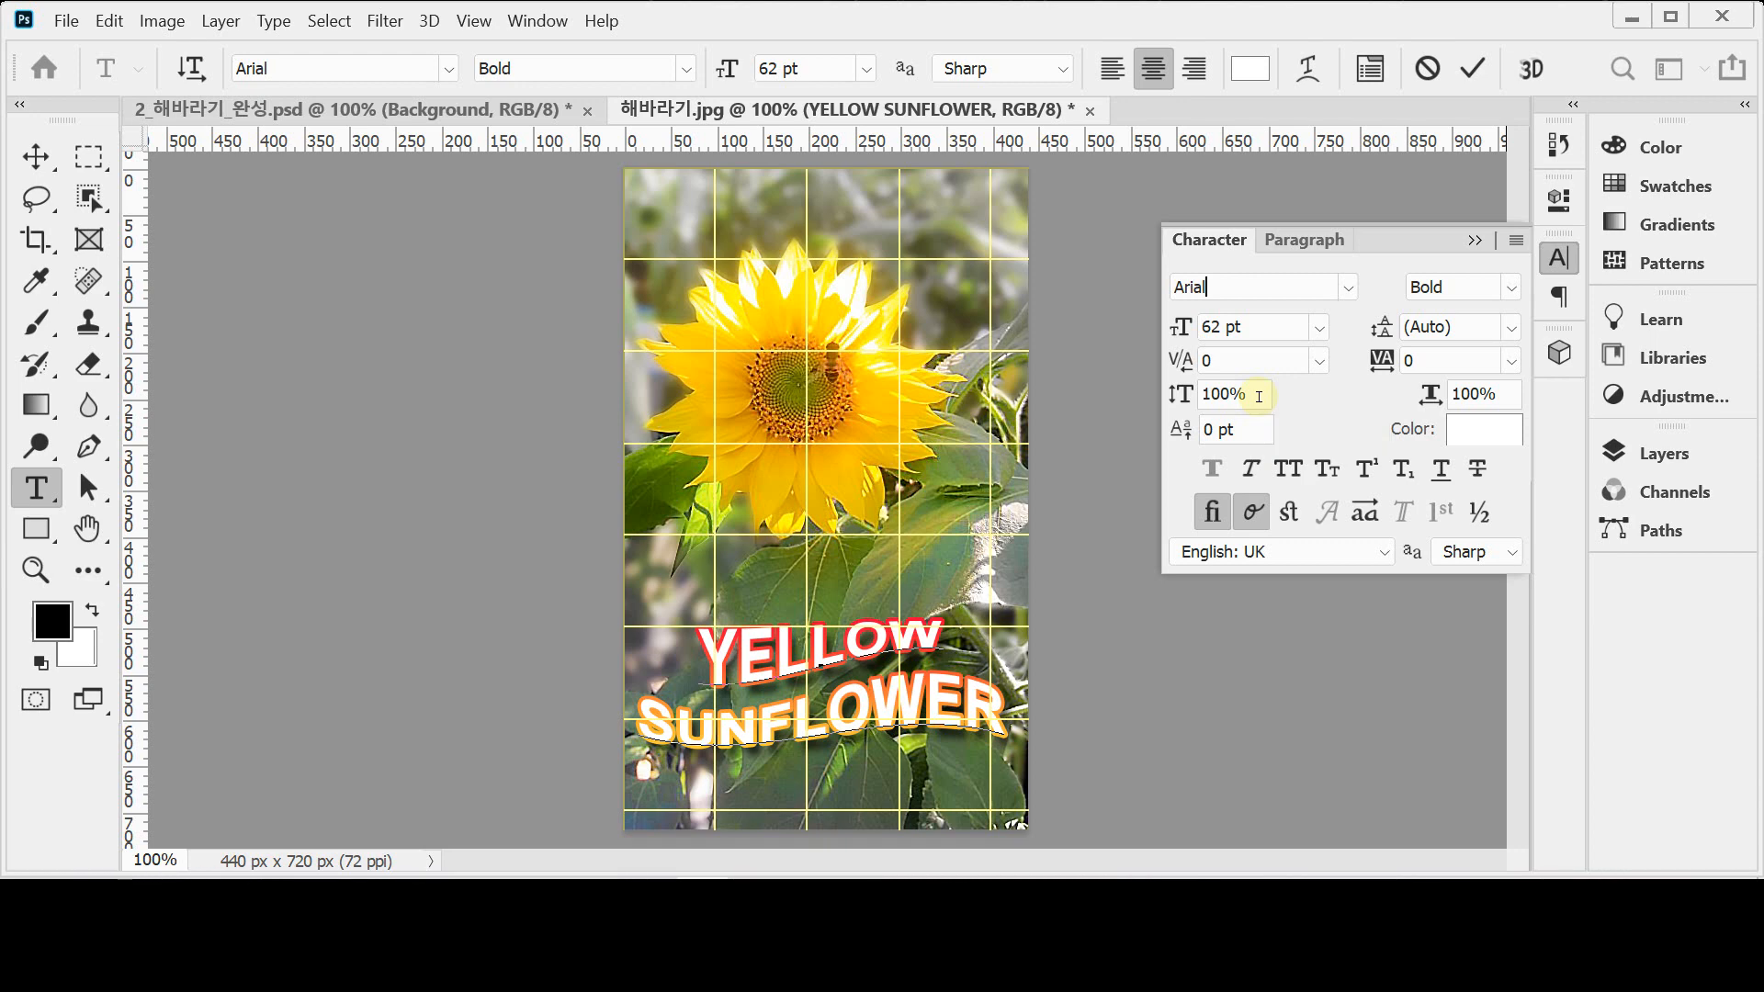
left_click(1264, 328)
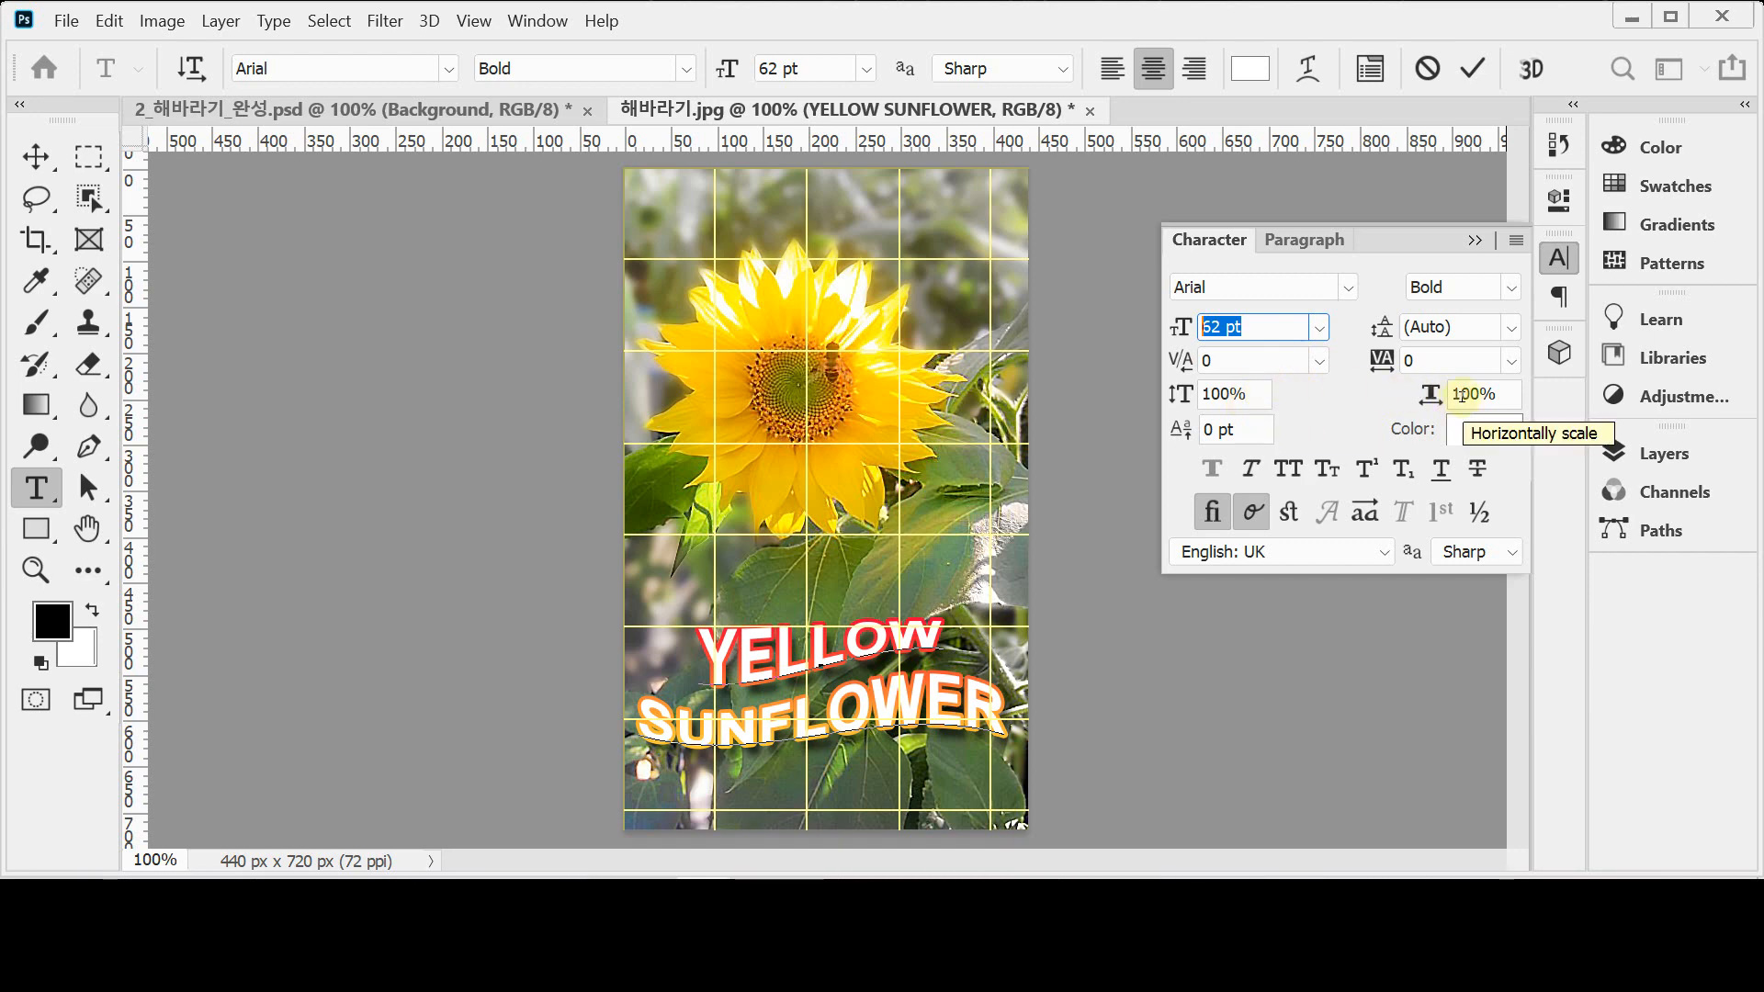
left_click(1559, 259)
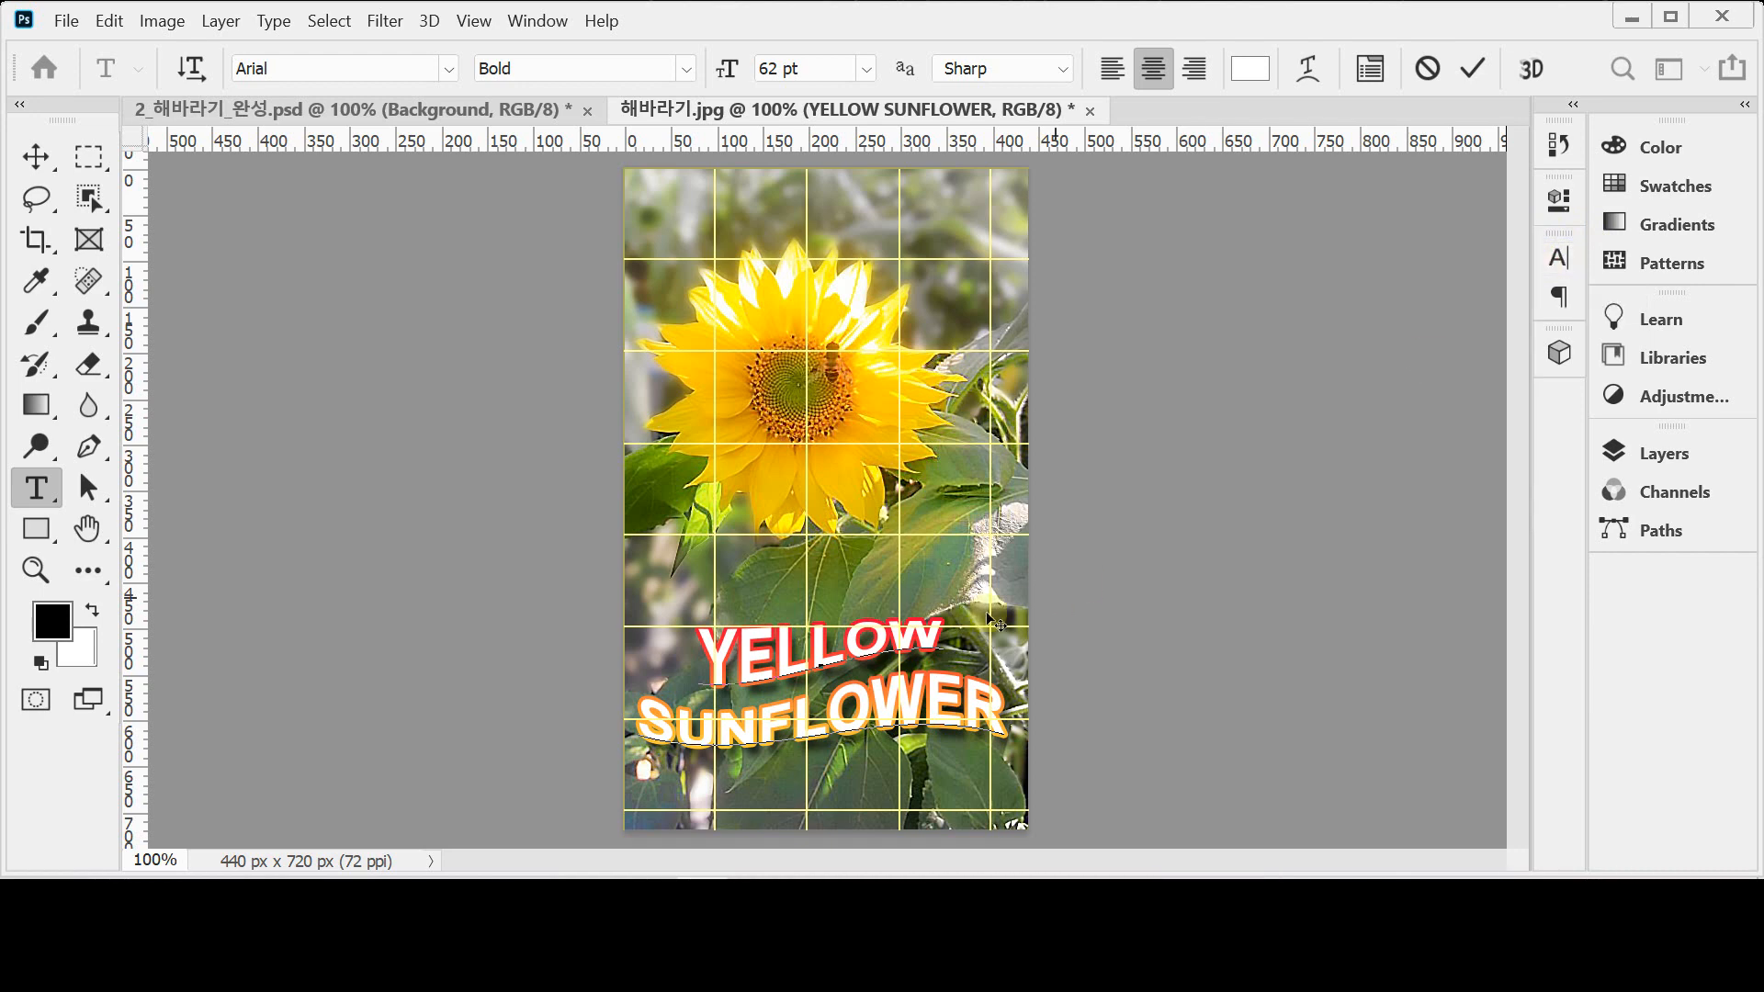
Step: Select all of the title text, check its character settings again, and commit the text without changes
key("ctrl+a")
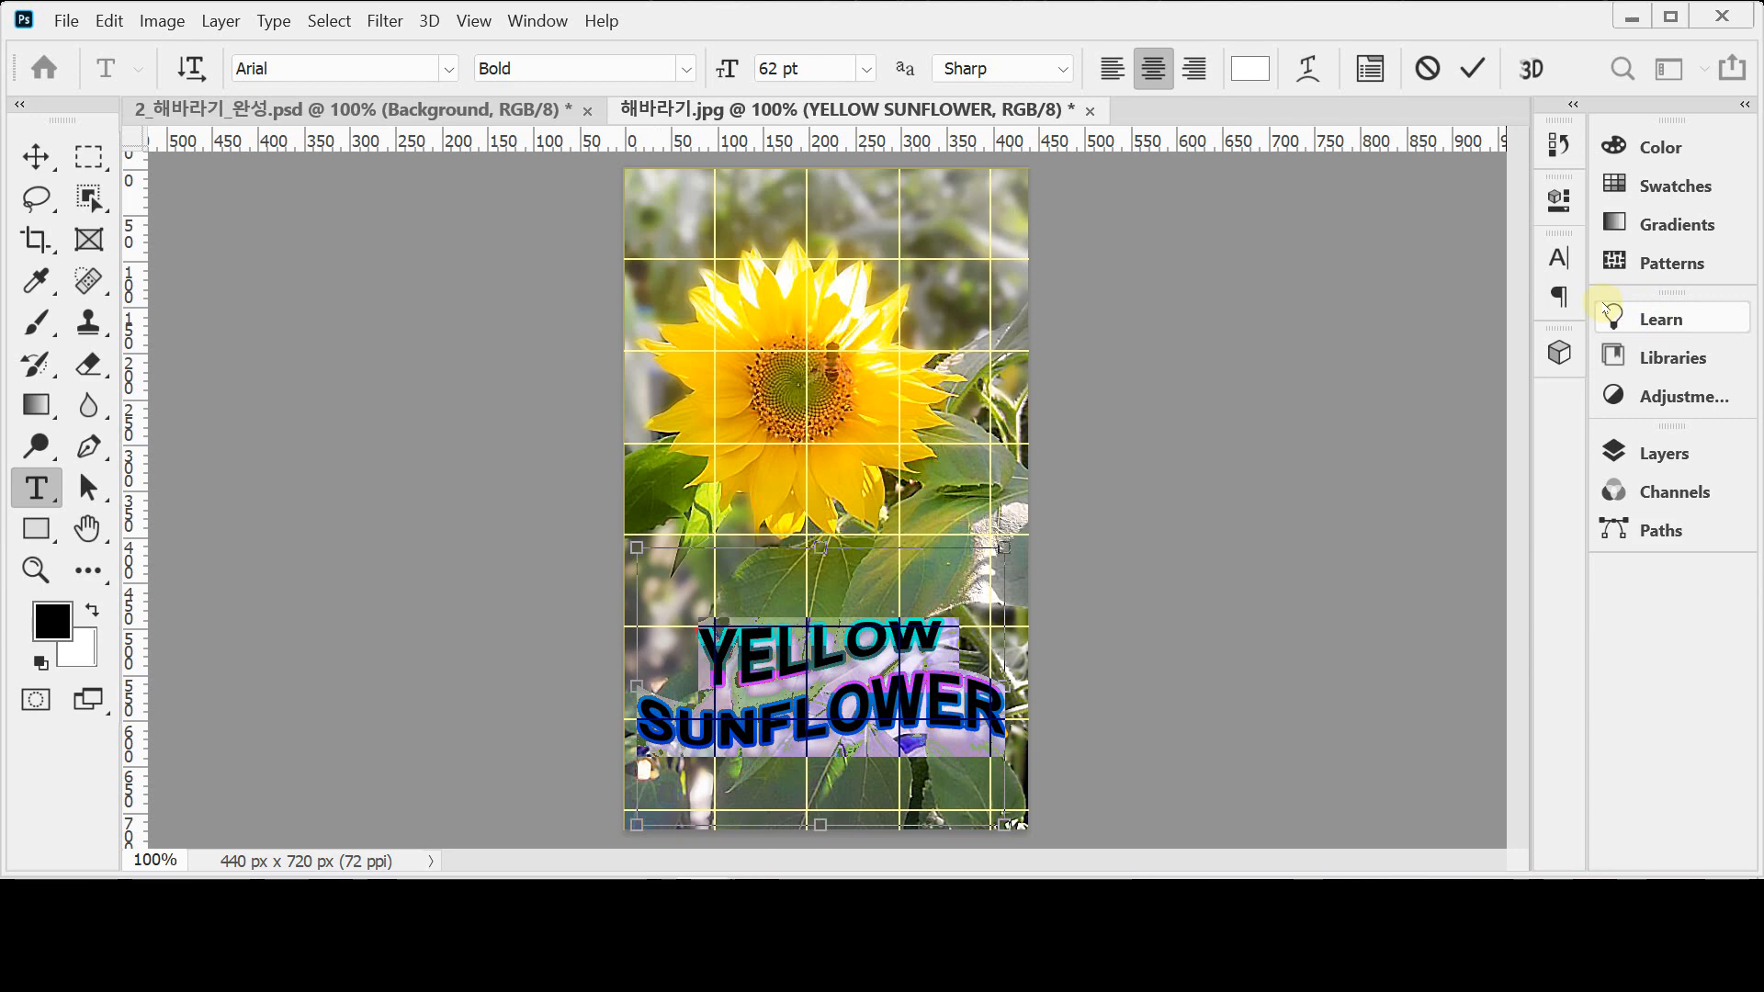
key("ctrl+t")
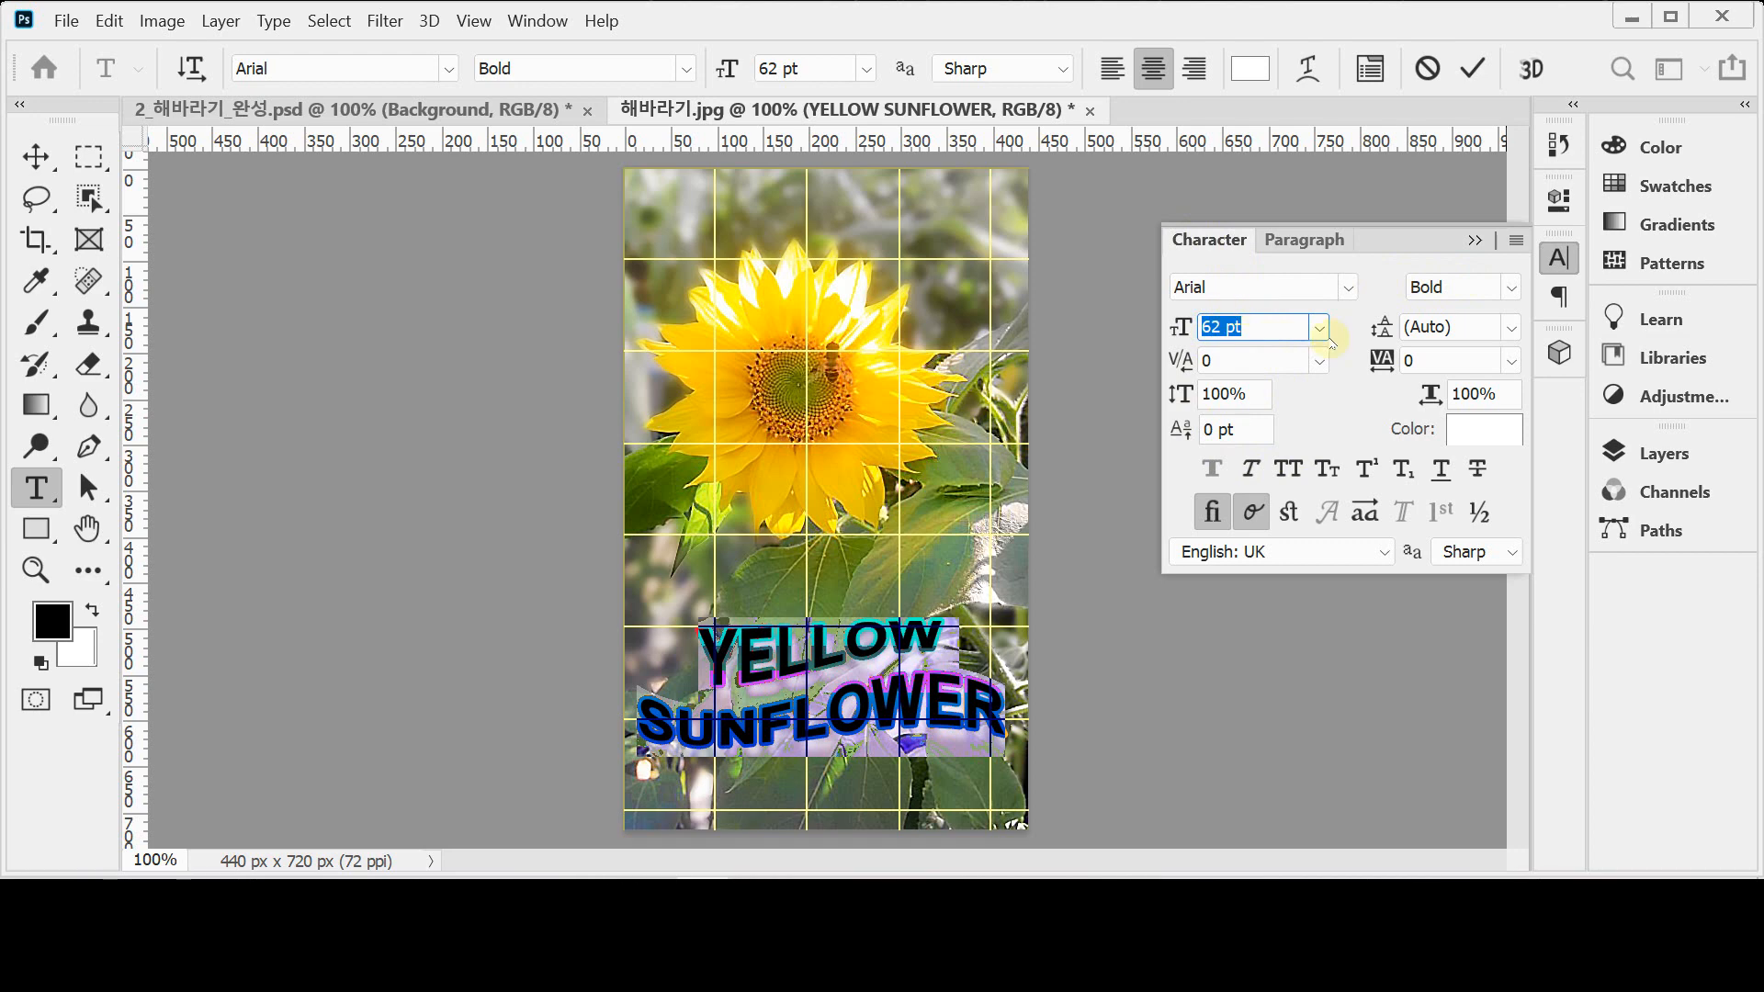
left_click(1562, 262)
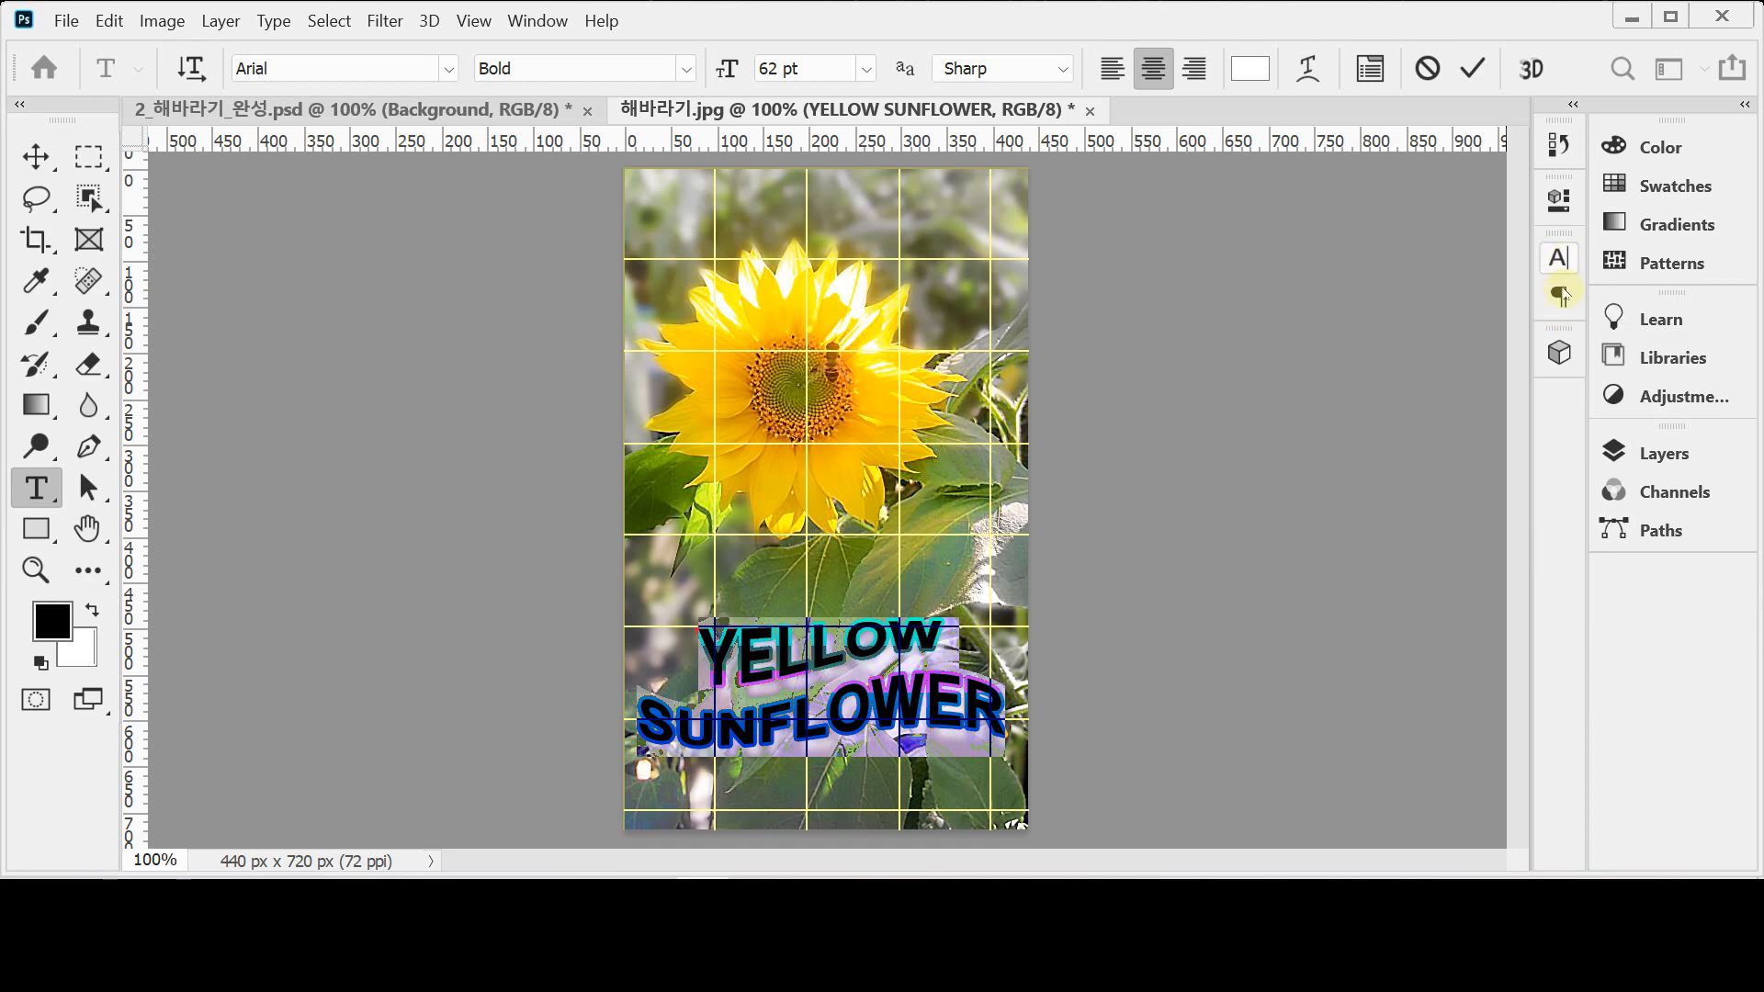
left_click(1371, 70)
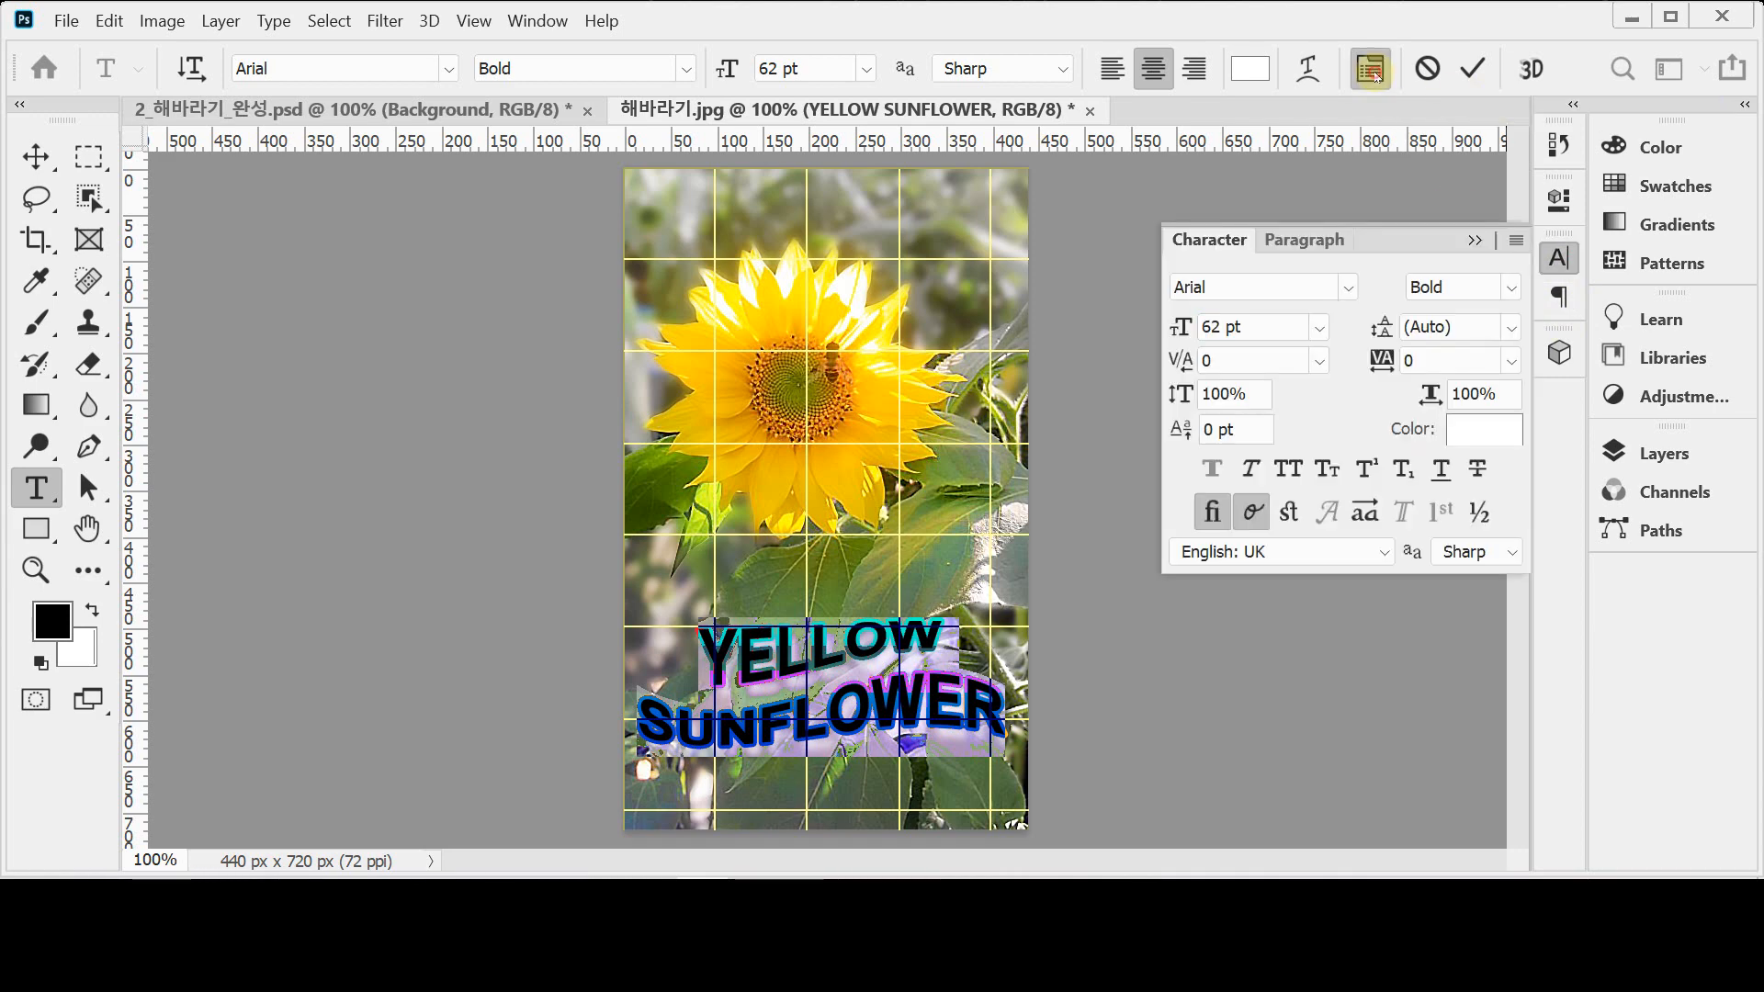
left_click(1374, 74)
left_click(1371, 70)
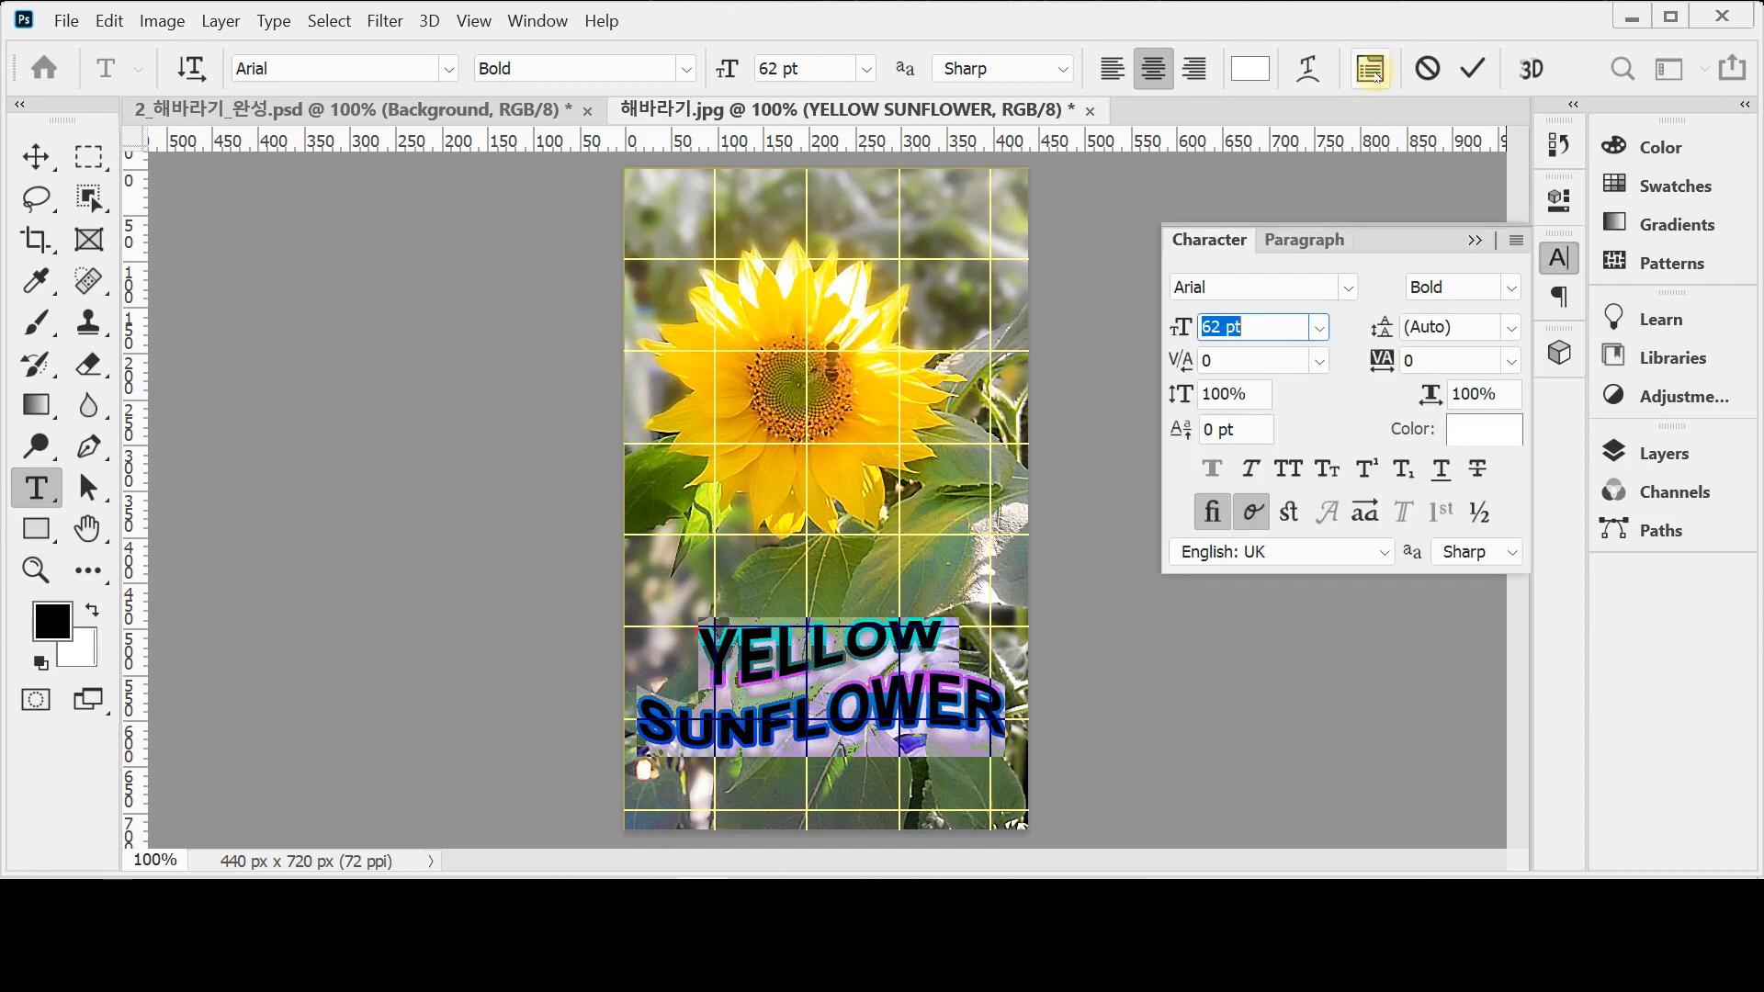
left_click(1373, 74)
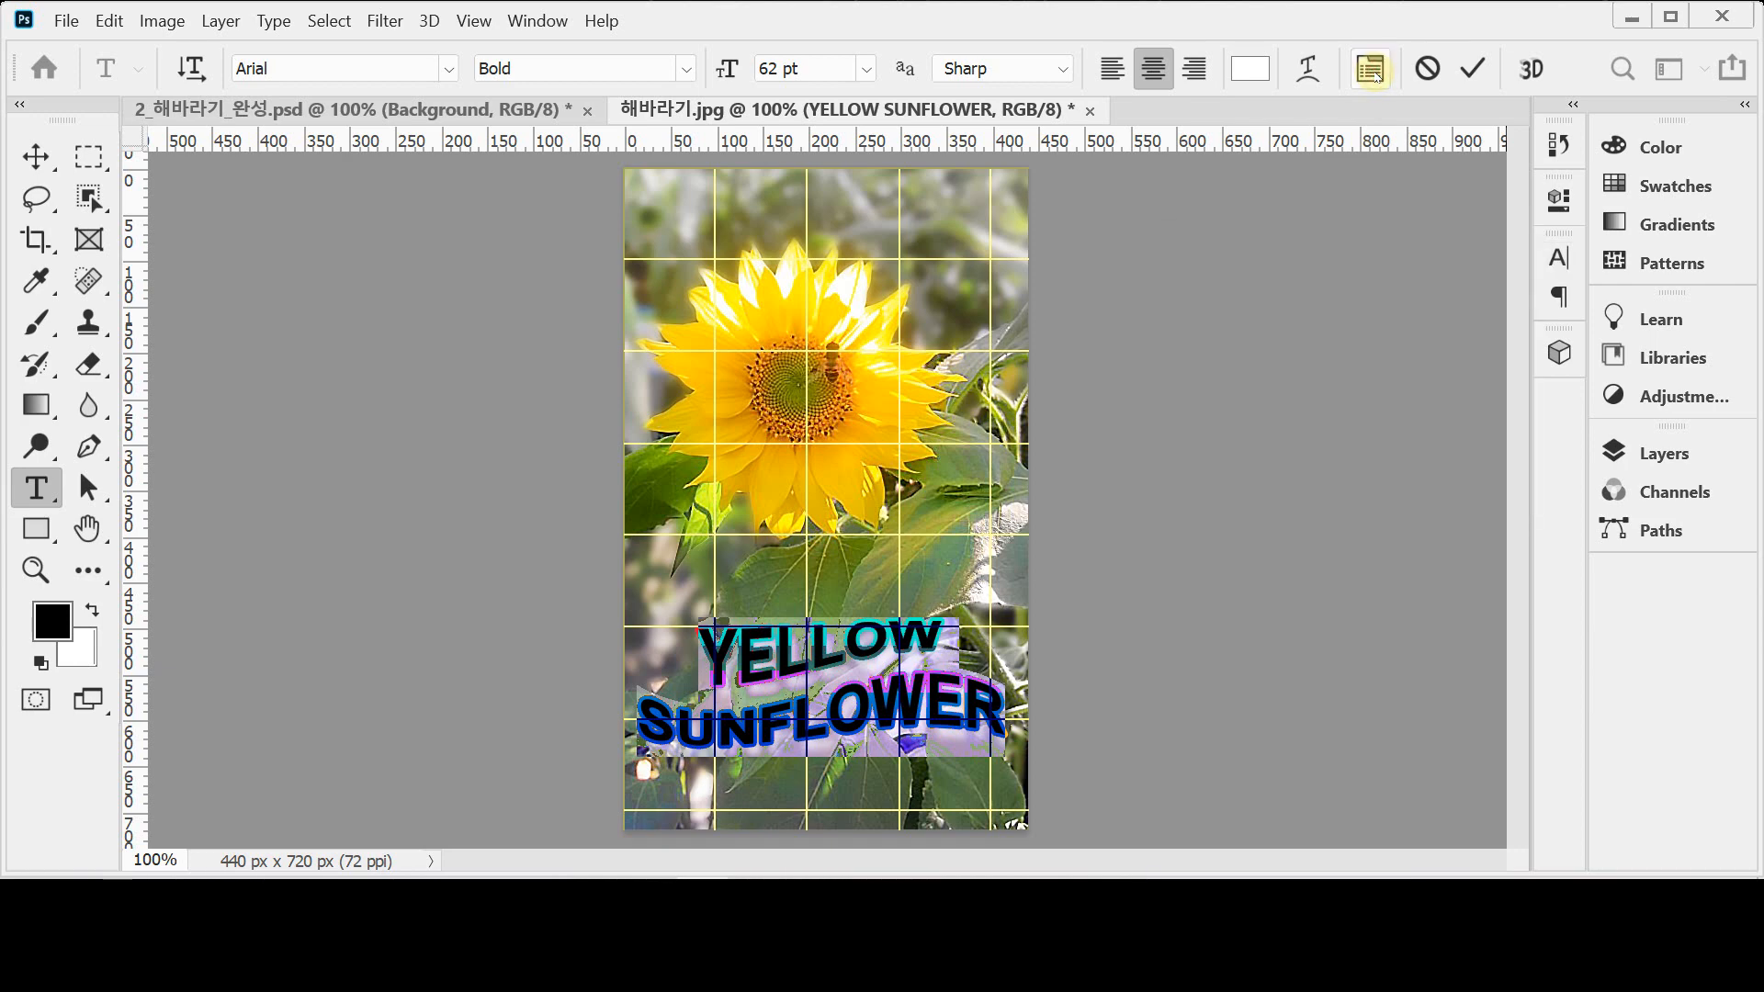
left_click(1466, 73)
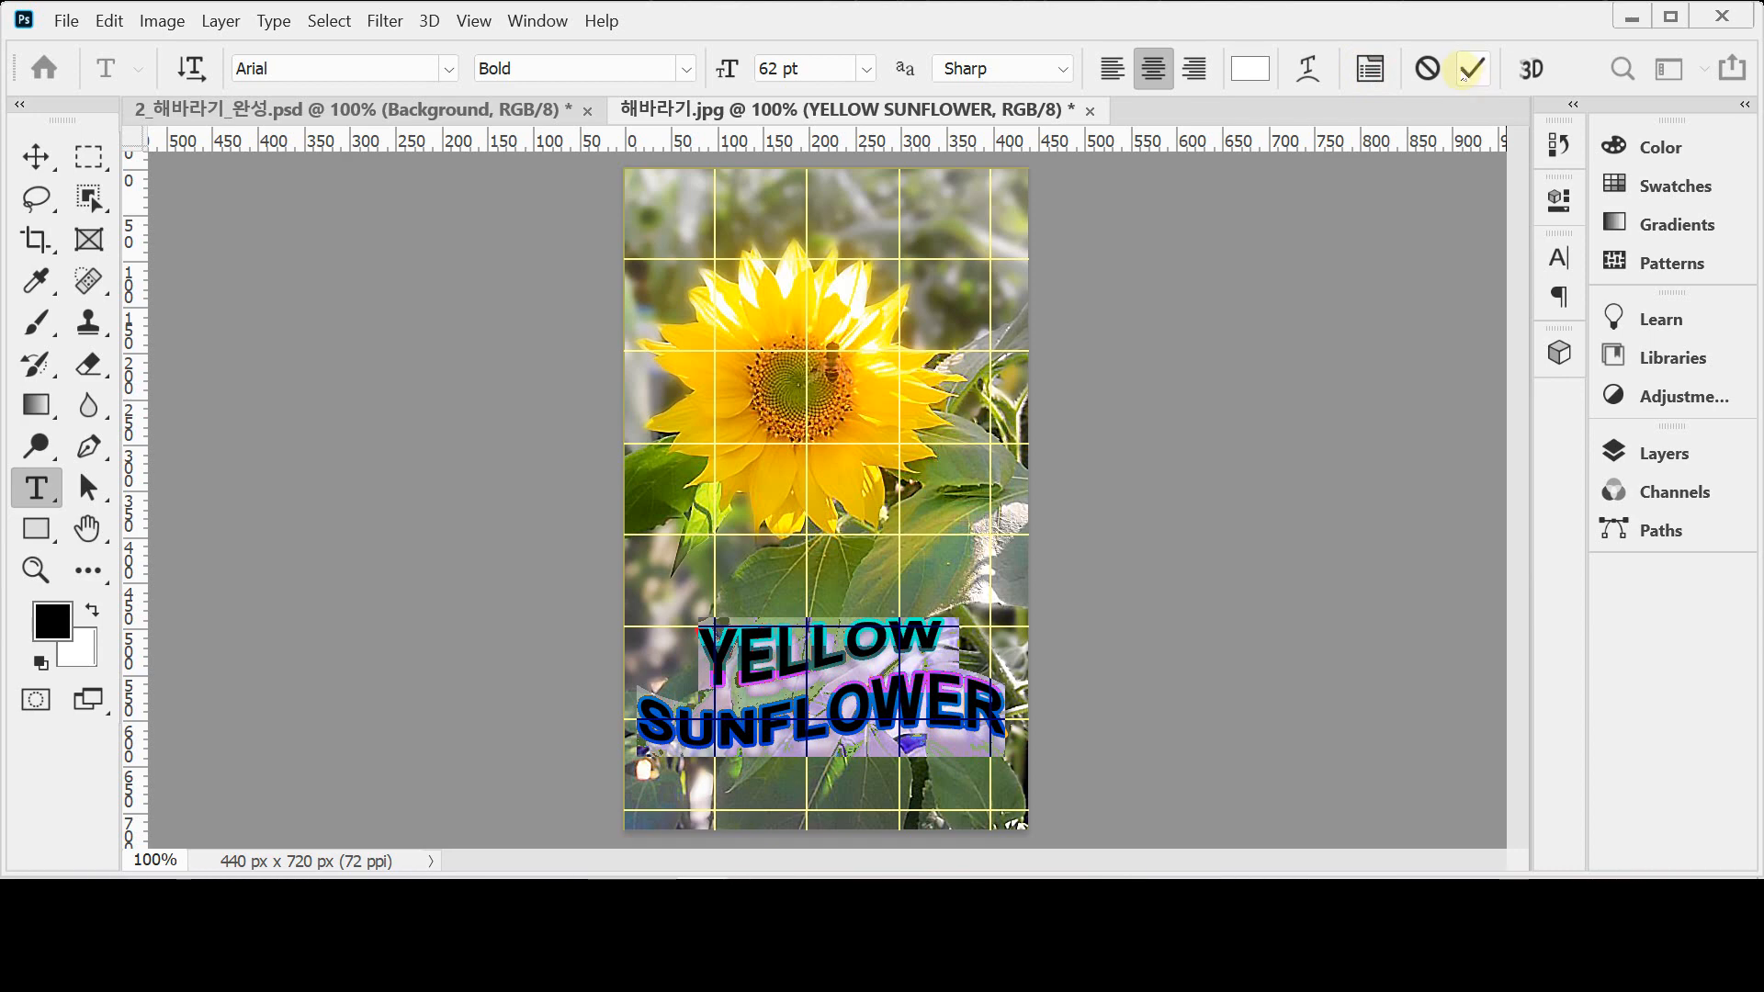